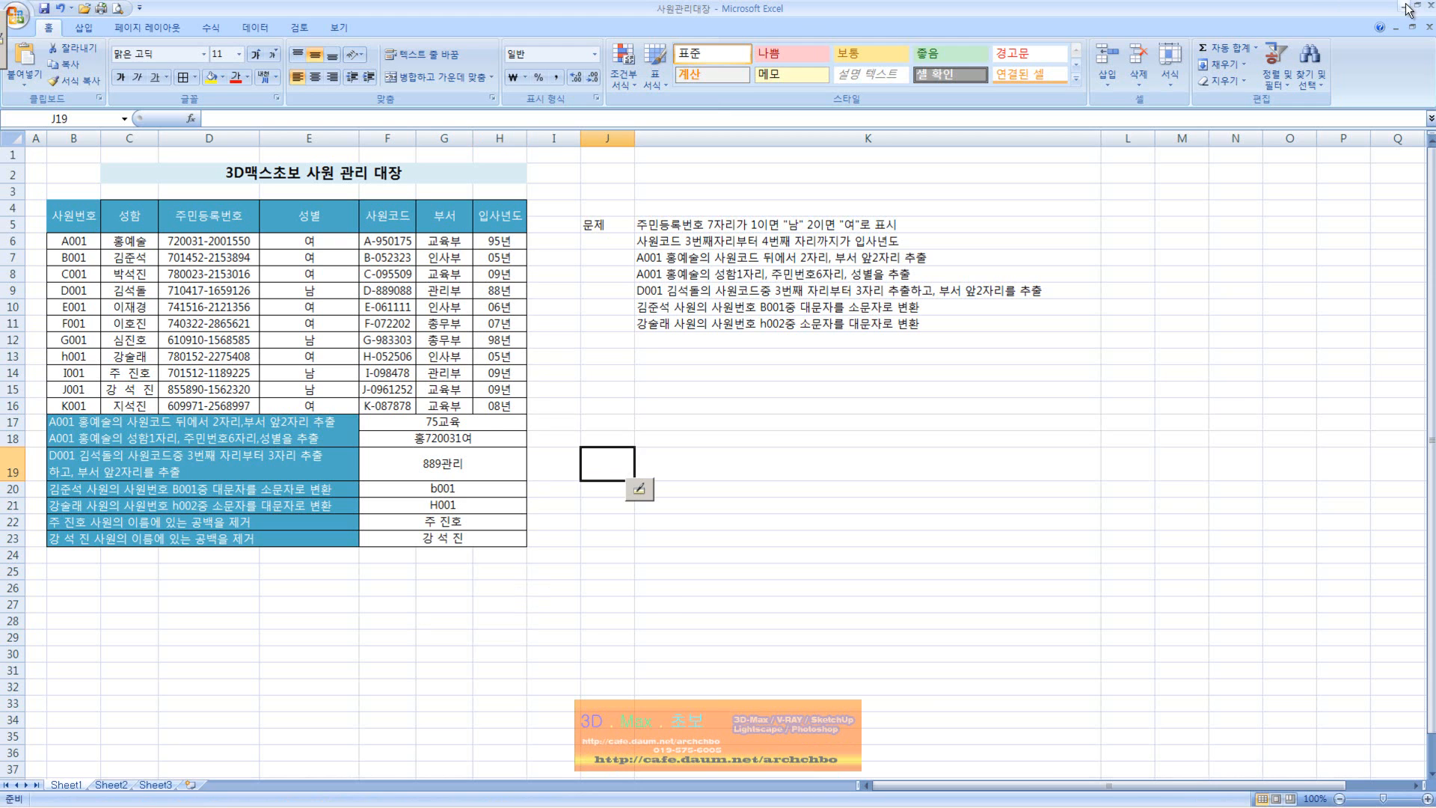
Step: Launch Ink-Squared Deluxe from the desktop, return to the 사원관리대장 workbook and place the annotation toolbar above the question list
{"action": "left_click", "coordinate": [1402, 6]}
{"action": "left_click", "coordinate": [1335, 112]}
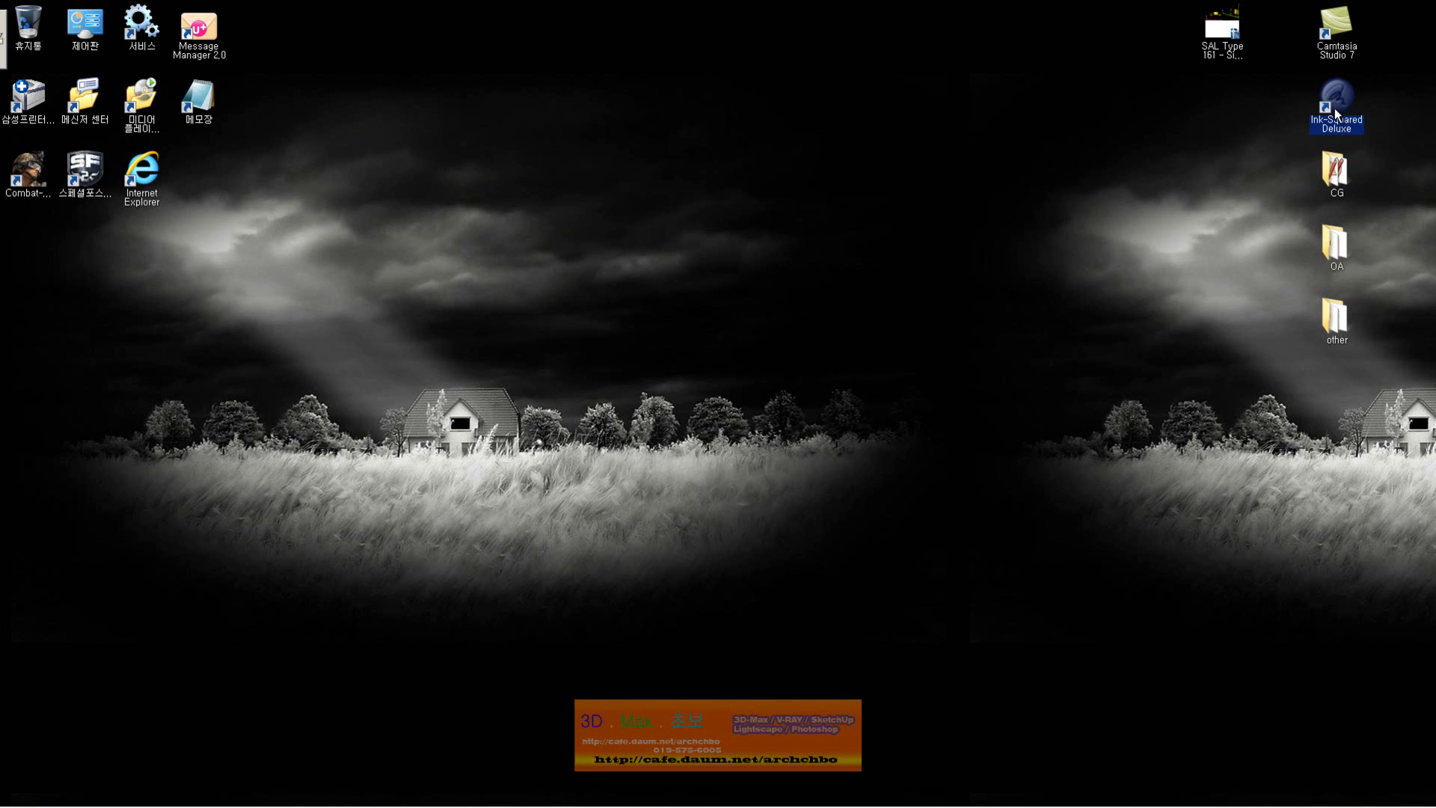
{"action": "double_click", "coordinate": [1326, 114]}
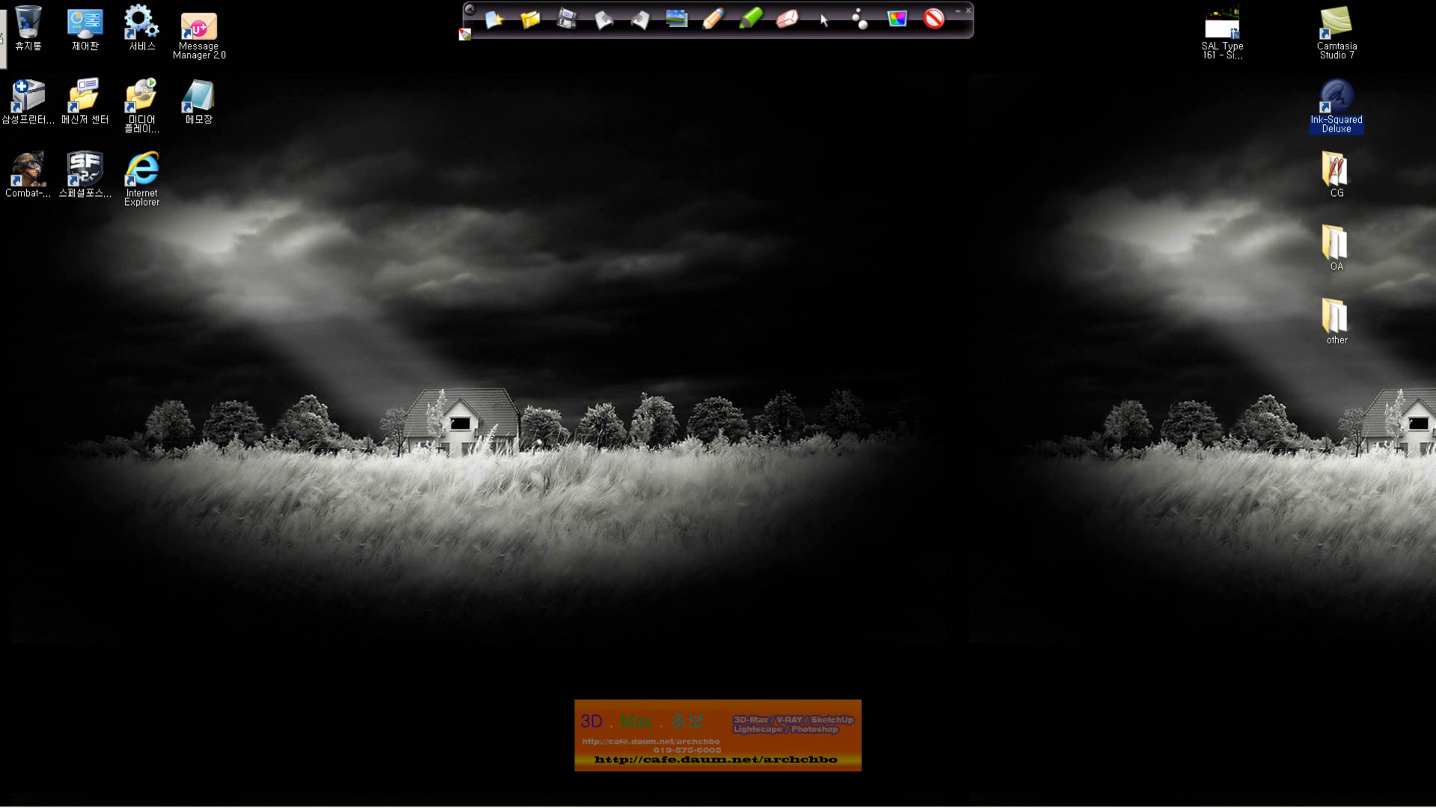
{"action": "left_click_drag", "start_coordinate": [471, 30], "coordinate": [760, 138]}
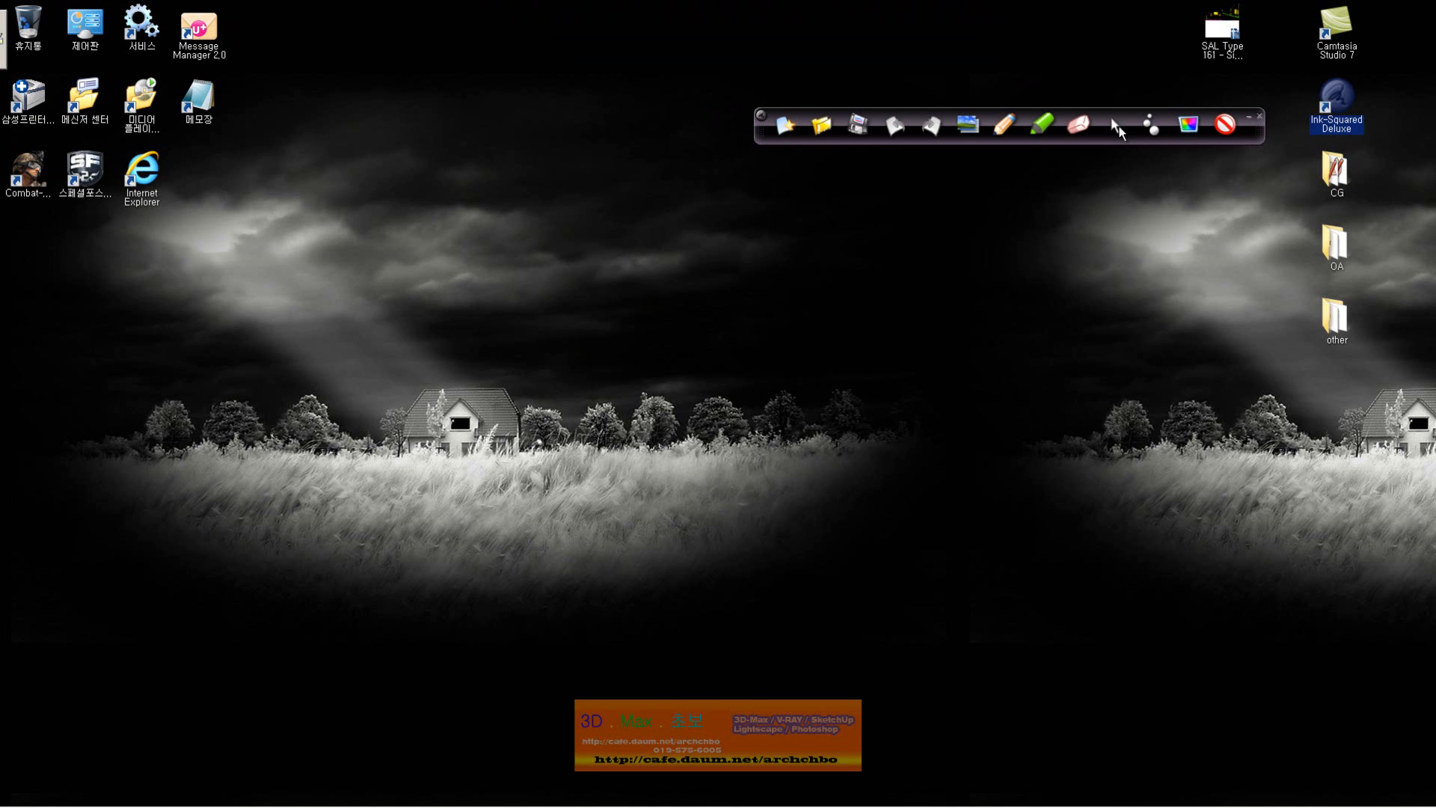
{"action": "mouse_move", "coordinate": [528, 778]}
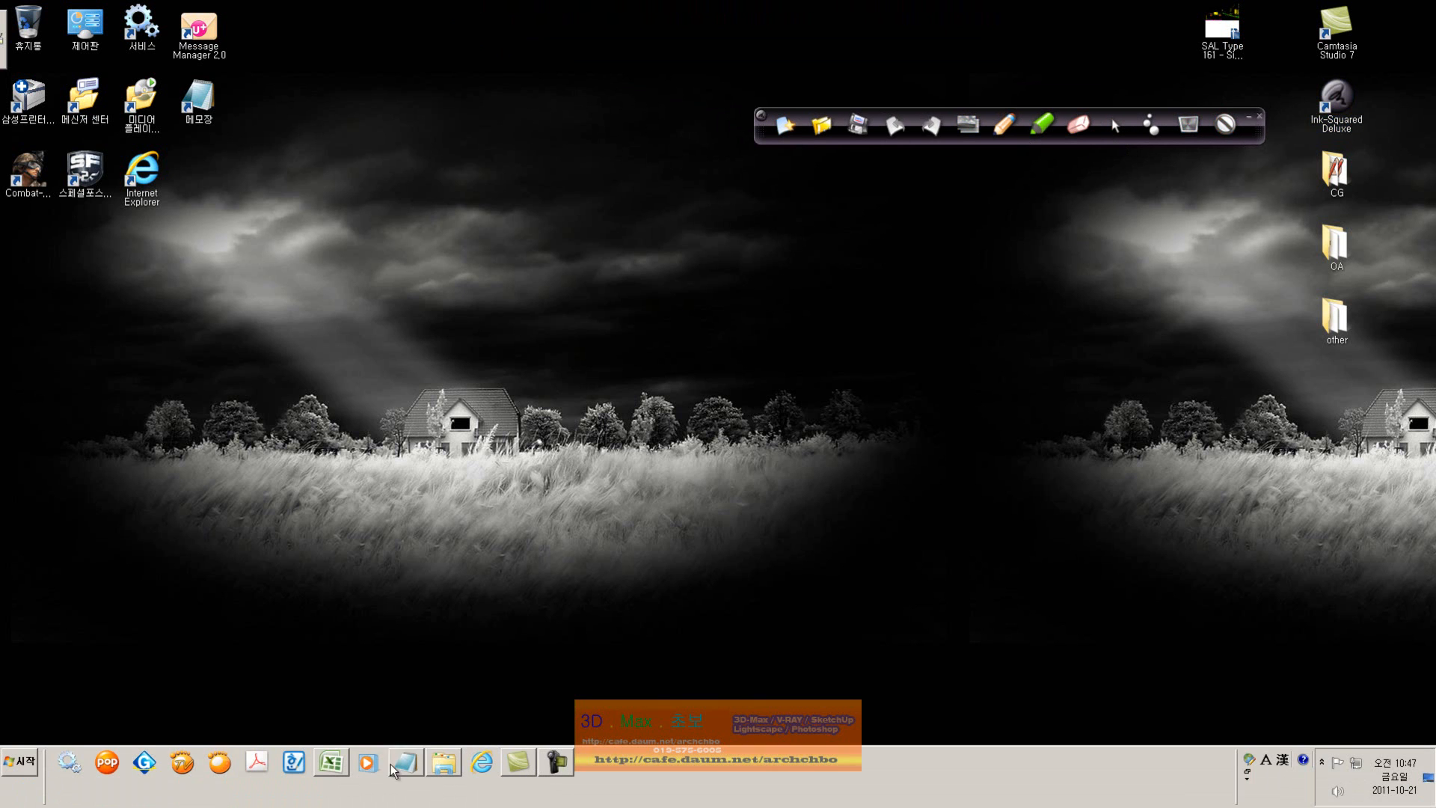
{"action": "left_click", "coordinate": [329, 762]}
{"action": "left_click_drag", "start_coordinate": [760, 135], "coordinate": [804, 192]}
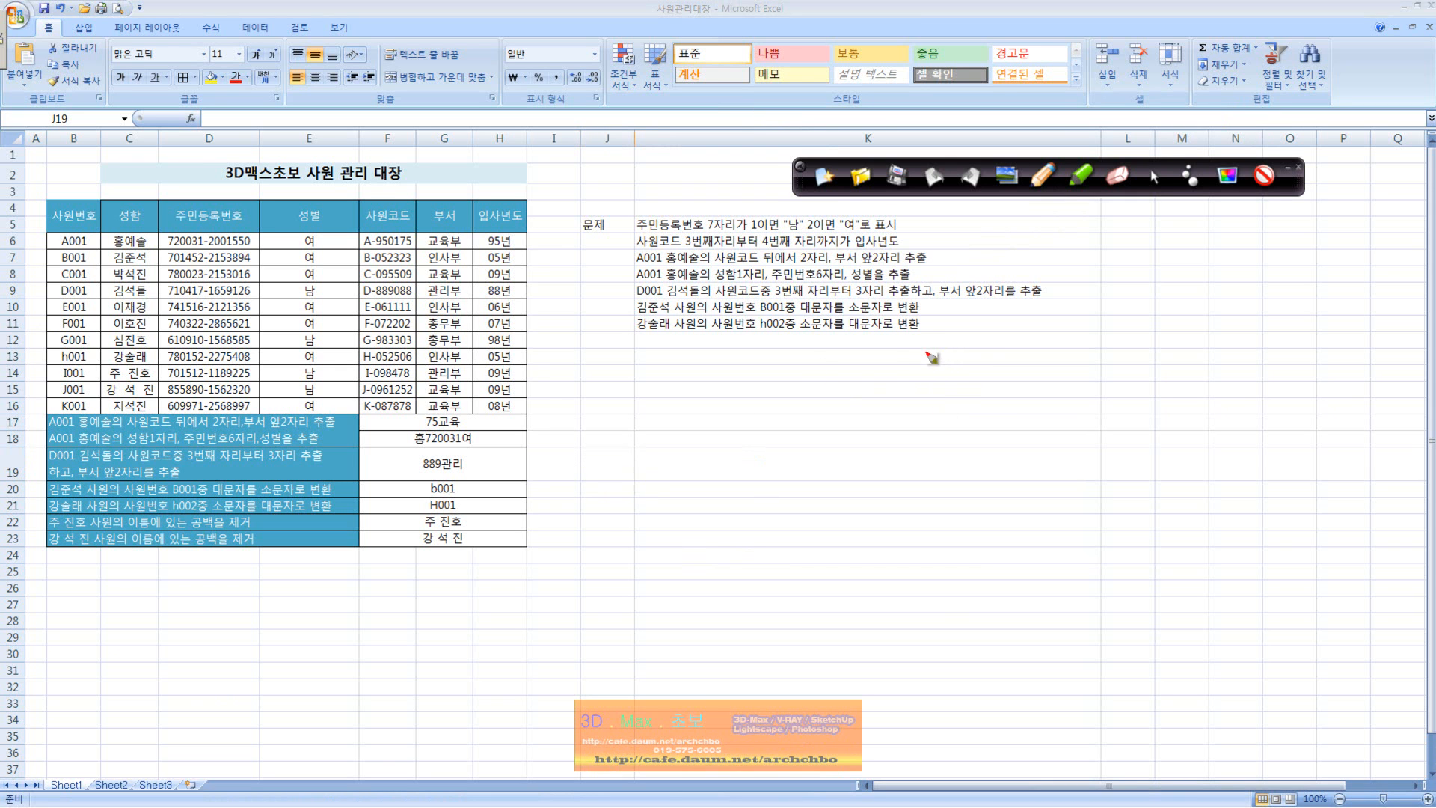
Step: Handwrite the heading 텍스트함수 below the question list, followed by the numbered entries 1 Left, 2 Right and 3 Mid
{"action": "mouse_move", "coordinate": [931, 361]}
{"action": "left_mouse_down"}
{"action": "mouse_move", "coordinate": [950, 385]}
{"action": "mouse_move", "coordinate": [1032, 367]}
{"action": "mouse_move", "coordinate": [1013, 392]}
{"action": "left_mouse_up"}
{"action": "mouse_move", "coordinate": [901, 404]}
{"action": "left_mouse_down"}
{"action": "mouse_move", "coordinate": [944, 416]}
{"action": "mouse_move", "coordinate": [979, 392]}
{"action": "mouse_move", "coordinate": [993, 412]}
{"action": "left_mouse_up"}
{"action": "mouse_move", "coordinate": [909, 440]}
{"action": "left_mouse_down"}
{"action": "mouse_move", "coordinate": [897, 453]}
{"action": "mouse_move", "coordinate": [1014, 443]}
{"action": "left_mouse_up"}
{"action": "mouse_move", "coordinate": [895, 497]}
{"action": "left_mouse_down"}
{"action": "mouse_move", "coordinate": [930, 471]}
{"action": "mouse_move", "coordinate": [927, 493]}
{"action": "mouse_move", "coordinate": [912, 499]}
{"action": "mouse_move", "coordinate": [930, 470]}
{"action": "mouse_move", "coordinate": [917, 504]}
{"action": "mouse_move", "coordinate": [935, 466]}
{"action": "mouse_move", "coordinate": [954, 484]}
{"action": "left_mouse_up"}
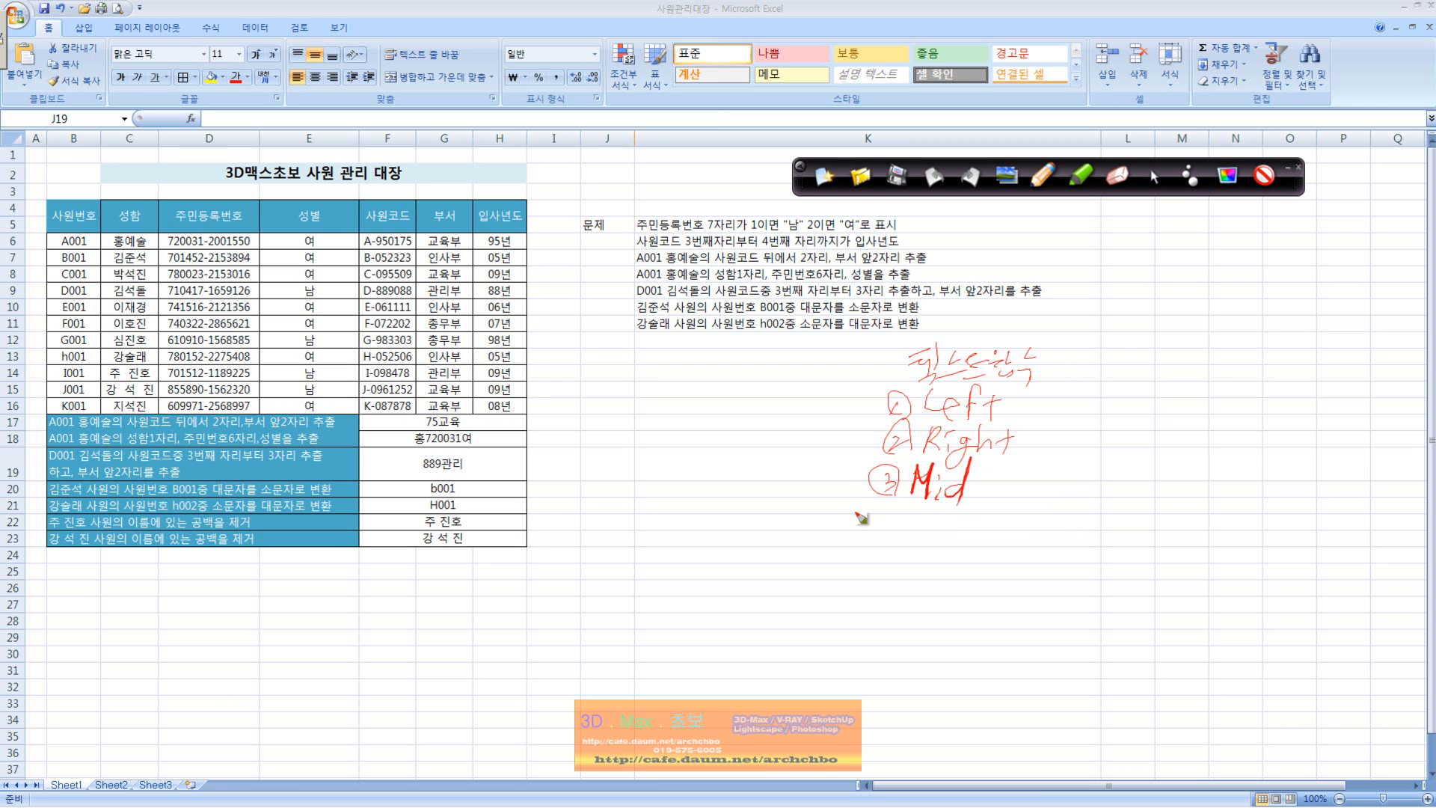
Step: Extend the handwritten function list with 4 Upper, 5 Lower, 6 Len, 7 Trim and 8 Concatenate
{"action": "mouse_move", "coordinate": [890, 516]}
{"action": "left_mouse_down"}
{"action": "mouse_move", "coordinate": [871, 535]}
{"action": "mouse_move", "coordinate": [914, 535]}
{"action": "mouse_move", "coordinate": [931, 553]}
{"action": "mouse_move", "coordinate": [947, 531]}
{"action": "mouse_move", "coordinate": [999, 522]}
{"action": "left_mouse_up"}
{"action": "mouse_move", "coordinate": [886, 557]}
{"action": "left_mouse_down"}
{"action": "mouse_move", "coordinate": [881, 572]}
{"action": "mouse_move", "coordinate": [956, 594]}
{"action": "mouse_move", "coordinate": [988, 576]}
{"action": "left_mouse_up"}
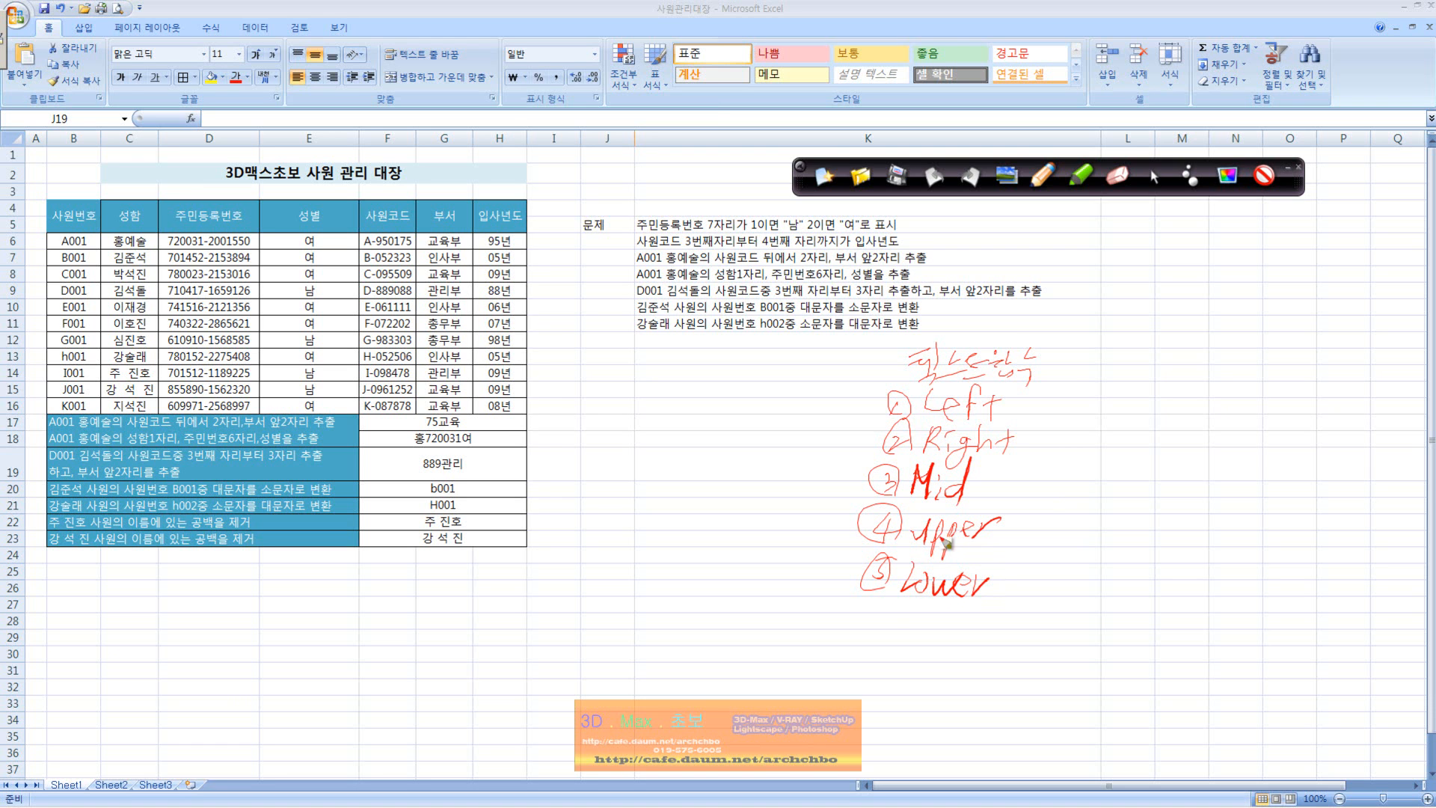
{"action": "mouse_move", "coordinate": [881, 615]}
{"action": "left_mouse_down"}
{"action": "mouse_move", "coordinate": [874, 628]}
{"action": "mouse_move", "coordinate": [913, 617]}
{"action": "mouse_move", "coordinate": [928, 637]}
{"action": "mouse_move", "coordinate": [976, 621]}
{"action": "left_mouse_up"}
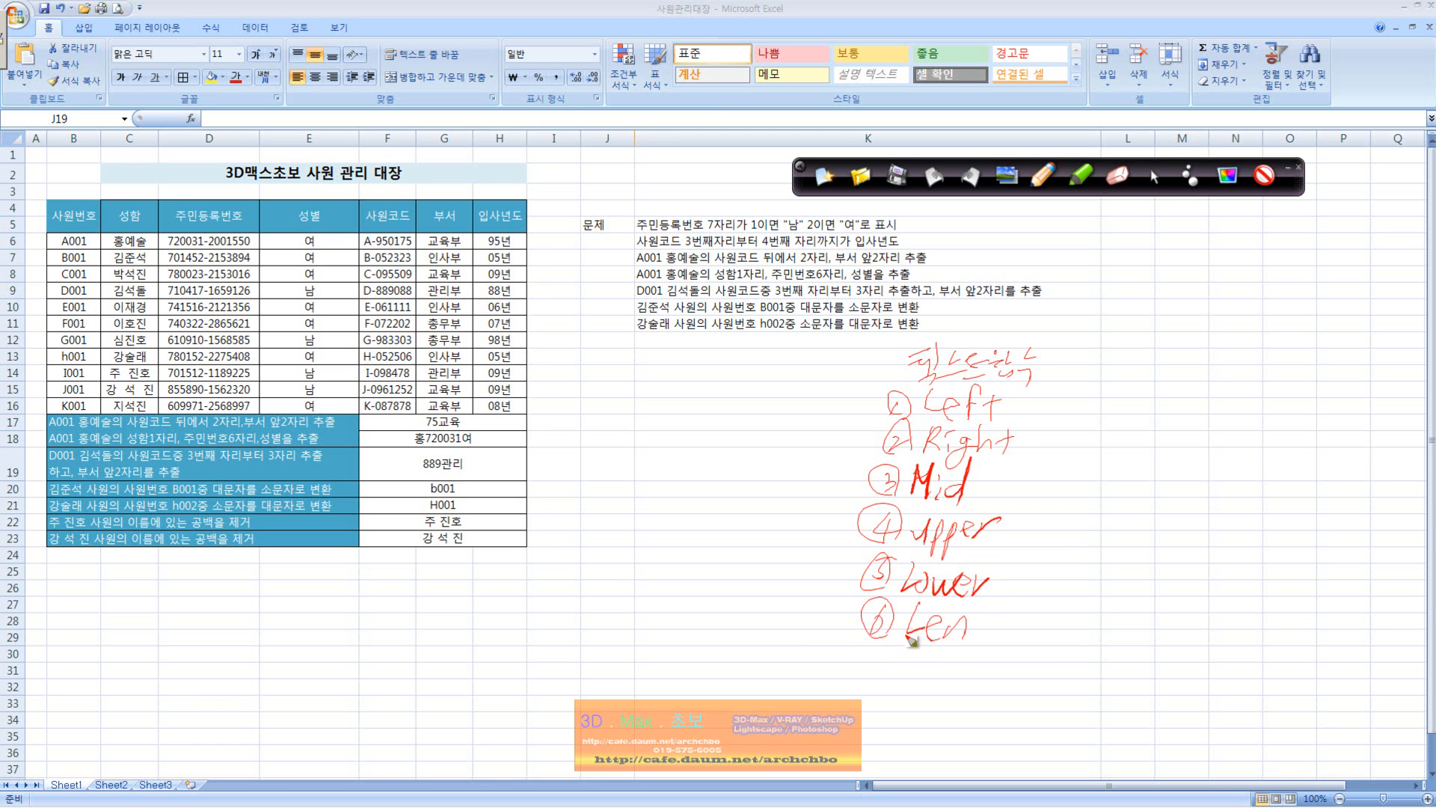
{"action": "mouse_move", "coordinate": [881, 652]}
{"action": "left_mouse_down"}
{"action": "mouse_move", "coordinate": [871, 643]}
{"action": "mouse_move", "coordinate": [906, 677]}
{"action": "mouse_move", "coordinate": [977, 670]}
{"action": "left_mouse_up"}
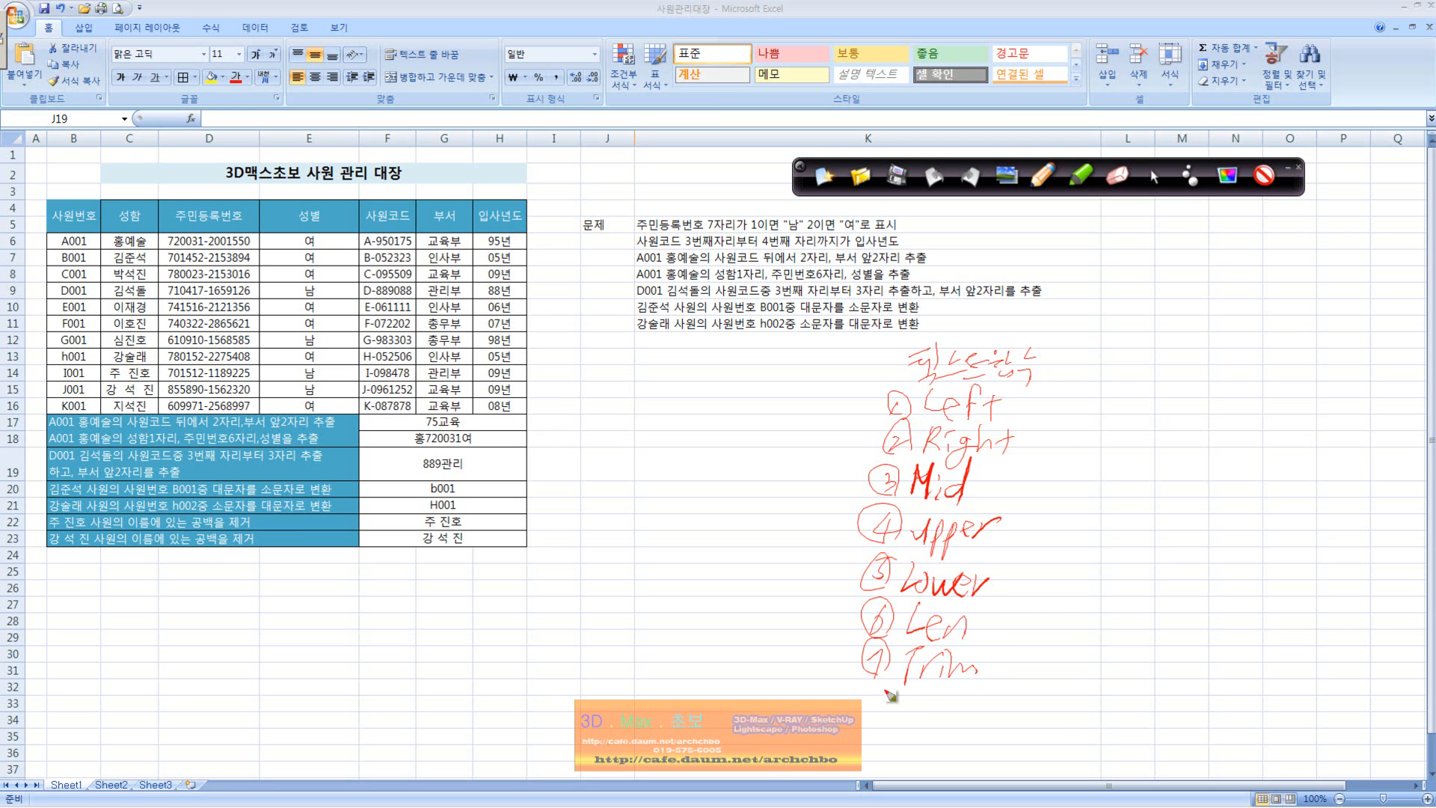
{"action": "mouse_move", "coordinate": [880, 703]}
{"action": "left_mouse_down"}
{"action": "mouse_move", "coordinate": [868, 714]}
{"action": "mouse_move", "coordinate": [1021, 699]}
{"action": "mouse_move", "coordinate": [1038, 714]}
{"action": "mouse_move", "coordinate": [1077, 692]}
{"action": "mouse_move", "coordinate": [1105, 733]}
{"action": "mouse_move", "coordinate": [1083, 688]}
{"action": "left_mouse_up"}
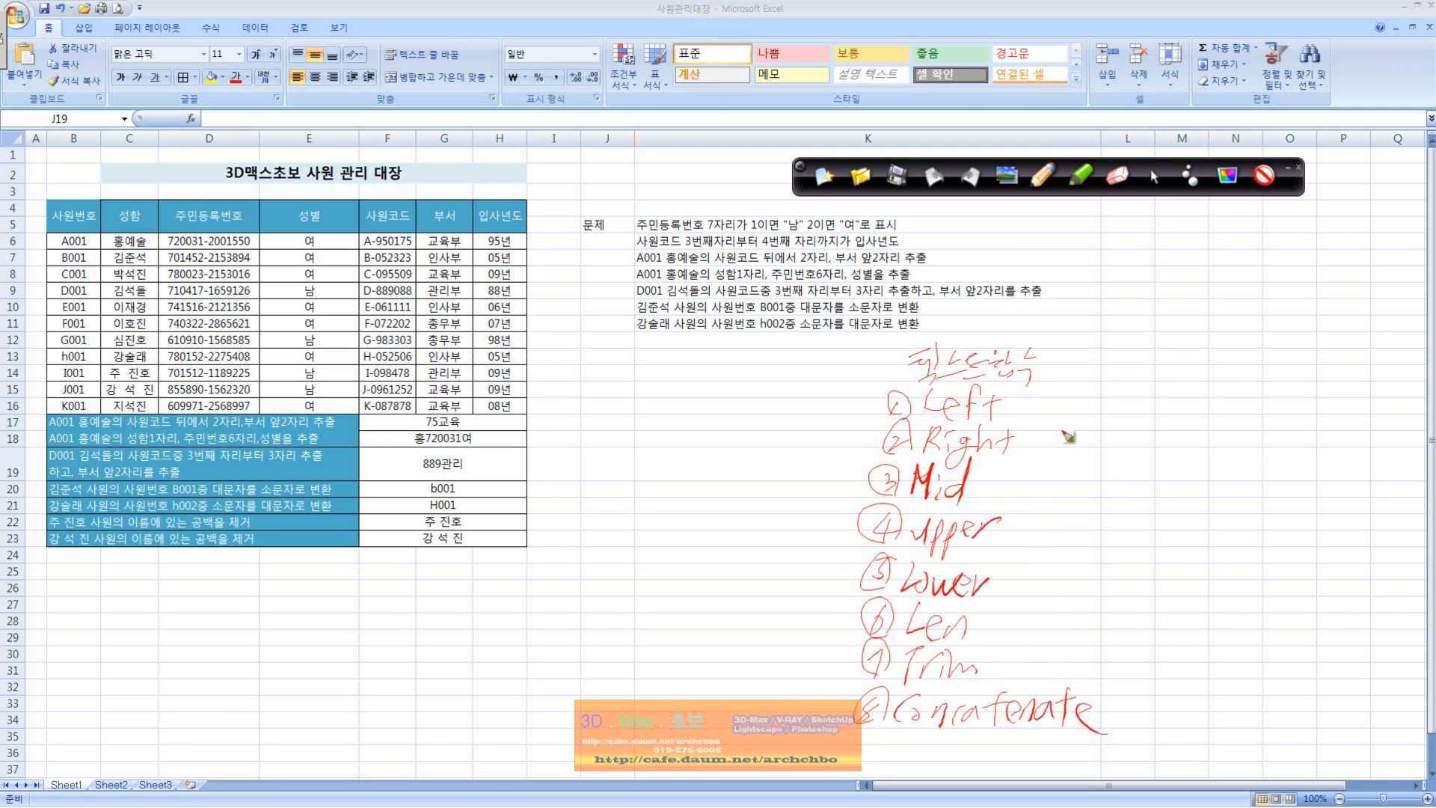
Step: Handwrite a definition beside the 텍스트함수 heading, describing text functions as extracting characters (글자 추출)
{"action": "left_click", "coordinate": [1051, 362]}
{"action": "left_click", "coordinate": [1050, 372]}
{"action": "mouse_move", "coordinate": [1070, 348]}
{"action": "left_mouse_down"}
{"action": "mouse_move", "coordinate": [1050, 374]}
{"action": "mouse_move", "coordinate": [1083, 379]}
{"action": "left_mouse_up"}
{"action": "left_click_drag", "start_coordinate": [1111, 329], "coordinate": [1078, 382]}
{"action": "mouse_move", "coordinate": [1089, 350]}
{"action": "left_mouse_down"}
{"action": "mouse_move", "coordinate": [1105, 368]}
{"action": "mouse_move", "coordinate": [1138, 357]}
{"action": "mouse_move", "coordinate": [1160, 370]}
{"action": "mouse_move", "coordinate": [1185, 351]}
{"action": "mouse_move", "coordinate": [1191, 382]}
{"action": "mouse_move", "coordinate": [1253, 362]}
{"action": "left_mouse_up"}
{"action": "left_click_drag", "start_coordinate": [1239, 367], "coordinate": [1248, 369]}
{"action": "left_click_drag", "start_coordinate": [1268, 337], "coordinate": [1261, 388]}
{"action": "left_click_drag", "start_coordinate": [1263, 364], "coordinate": [1282, 363]}
{"action": "mouse_move", "coordinate": [1292, 342]}
{"action": "left_mouse_down"}
{"action": "mouse_move", "coordinate": [1309, 377]}
{"action": "mouse_move", "coordinate": [1352, 365]}
{"action": "left_mouse_up"}
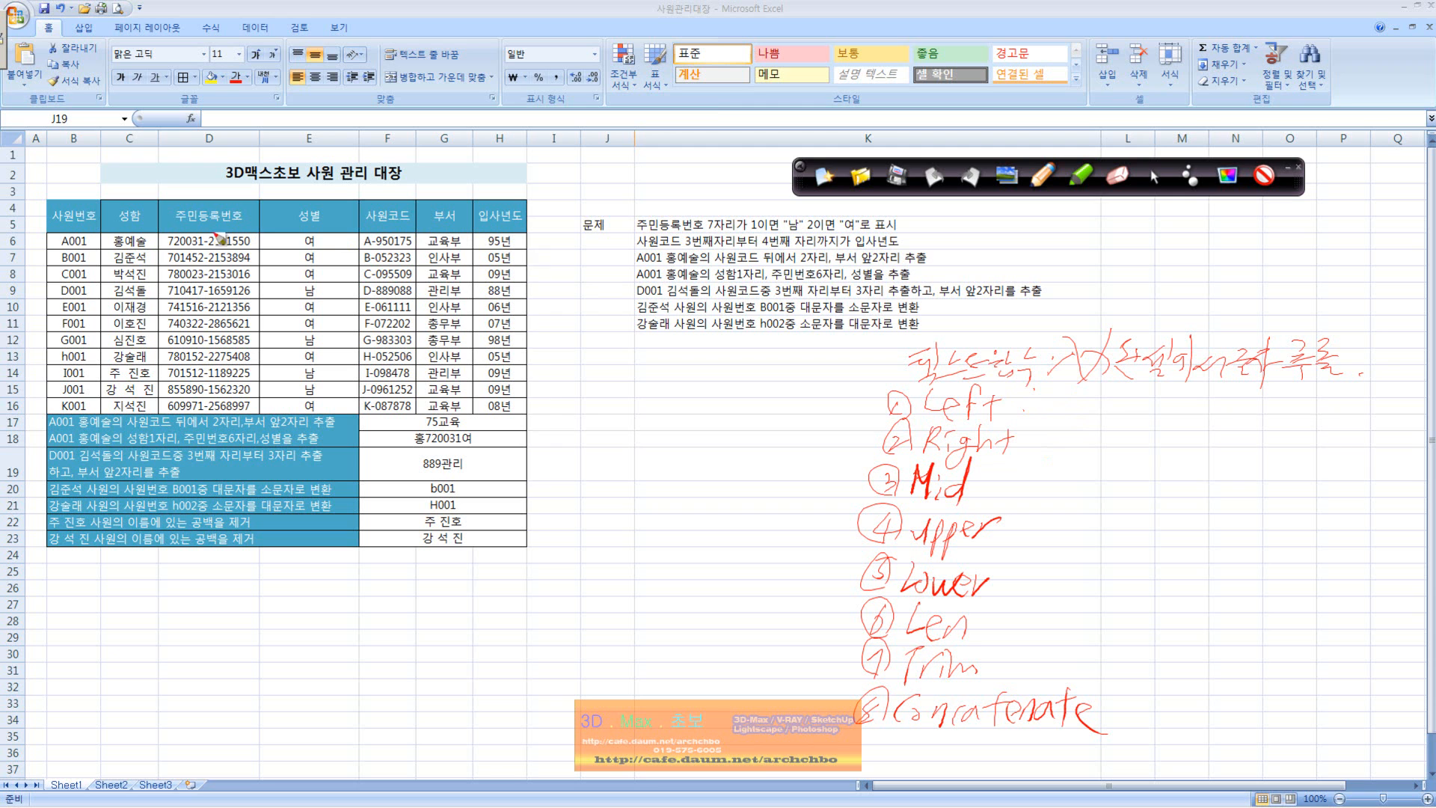
Step: Handwrite explanations beside three functions: Left 왼쪽에서 추출, Right 오른쪽에서 글자 추출 and Mid 가운데에서 글자 추출
{"action": "mouse_move", "coordinate": [1053, 413]}
{"action": "left_mouse_down"}
{"action": "mouse_move", "coordinate": [1092, 390]}
{"action": "mouse_move", "coordinate": [1109, 392]}
{"action": "mouse_move", "coordinate": [1096, 410]}
{"action": "mouse_move", "coordinate": [1223, 393]}
{"action": "mouse_move", "coordinate": [1245, 410]}
{"action": "left_mouse_up"}
{"action": "left_click", "coordinate": [1036, 432]}
{"action": "mouse_move", "coordinate": [1078, 431]}
{"action": "left_mouse_down"}
{"action": "mouse_move", "coordinate": [1086, 452]}
{"action": "mouse_move", "coordinate": [1189, 434]}
{"action": "mouse_move", "coordinate": [1205, 457]}
{"action": "mouse_move", "coordinate": [1243, 426]}
{"action": "mouse_move", "coordinate": [1273, 449]}
{"action": "mouse_move", "coordinate": [1307, 423]}
{"action": "mouse_move", "coordinate": [1334, 454]}
{"action": "left_mouse_up"}
{"action": "left_click", "coordinate": [1008, 481]}
{"action": "left_click", "coordinate": [1009, 490]}
{"action": "mouse_move", "coordinate": [1047, 478]}
{"action": "left_mouse_down"}
{"action": "mouse_move", "coordinate": [1056, 495]}
{"action": "mouse_move", "coordinate": [1090, 480]}
{"action": "mouse_move", "coordinate": [1104, 495]}
{"action": "mouse_move", "coordinate": [1180, 471]}
{"action": "mouse_move", "coordinate": [1239, 484]}
{"action": "mouse_move", "coordinate": [1272, 463]}
{"action": "mouse_move", "coordinate": [1328, 510]}
{"action": "left_mouse_up"}
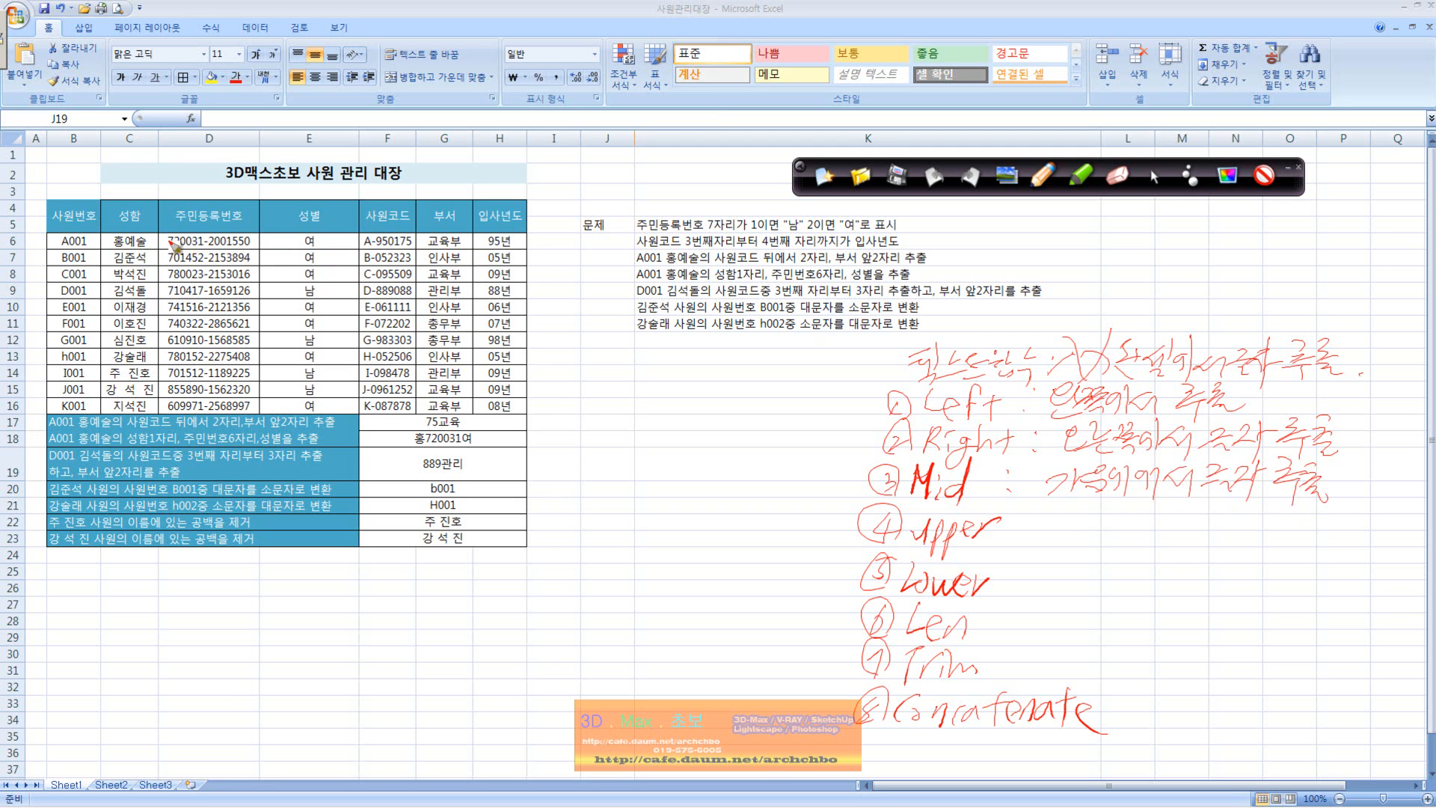
Step: Handwrite the front part of the first employee's resident number below the table and bracket its first two digits
{"action": "mouse_move", "coordinate": [254, 587]}
{"action": "left_mouse_down"}
{"action": "mouse_move", "coordinate": [337, 605]}
{"action": "mouse_move", "coordinate": [384, 594]}
{"action": "mouse_move", "coordinate": [392, 628]}
{"action": "left_mouse_up"}
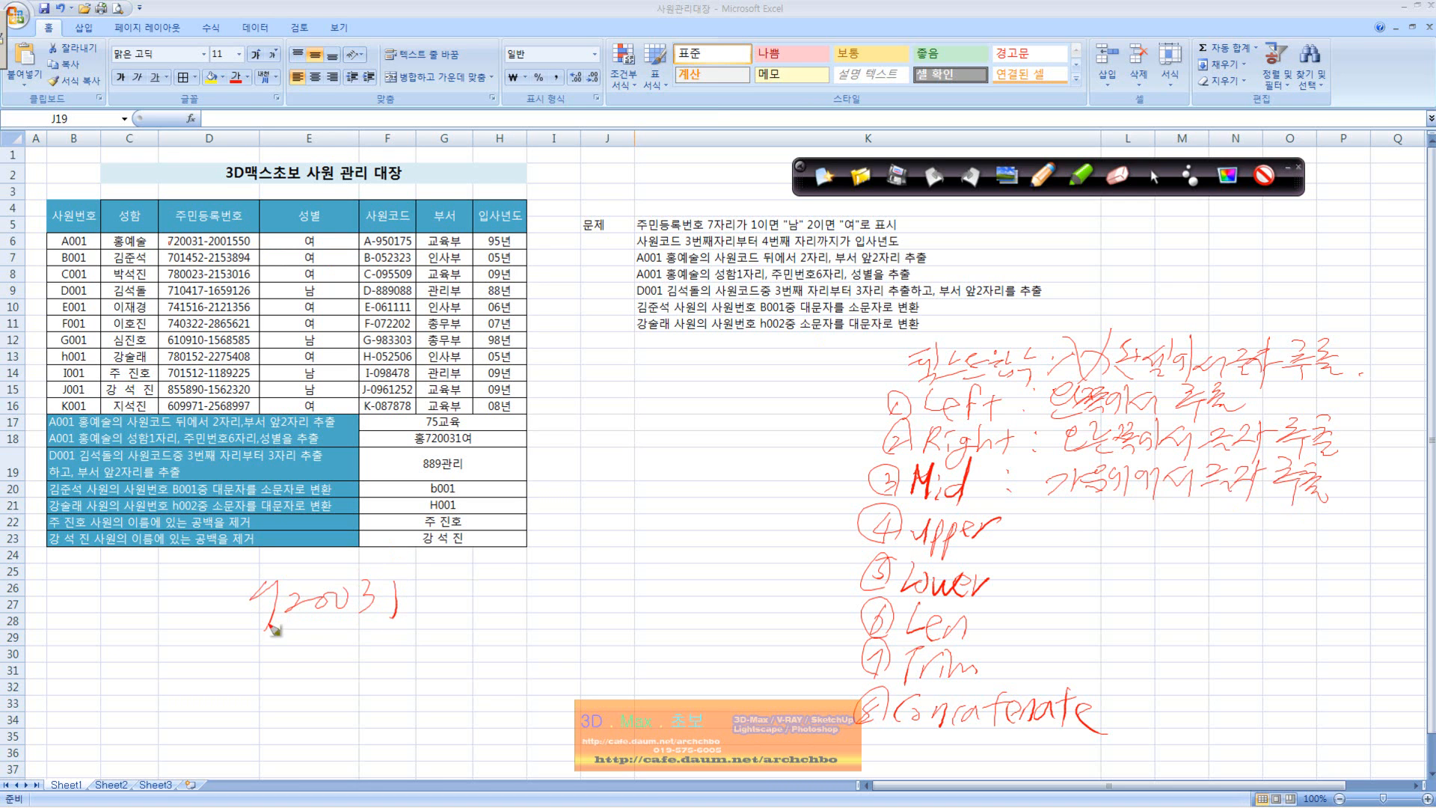
{"action": "mouse_move", "coordinate": [266, 632]}
{"action": "left_mouse_down"}
{"action": "mouse_move", "coordinate": [266, 652]}
{"action": "mouse_move", "coordinate": [299, 618]}
{"action": "mouse_move", "coordinate": [310, 631]}
{"action": "left_mouse_up"}
Step: Circle the 입사년도 heading, its first entry and the first employee code, and handwrite 부서 A, B, C beside the table
{"action": "mouse_move", "coordinate": [490, 244]}
{"action": "left_mouse_down"}
{"action": "mouse_move", "coordinate": [536, 190]}
{"action": "mouse_move", "coordinate": [518, 253]}
{"action": "mouse_move", "coordinate": [506, 249]}
{"action": "left_mouse_up"}
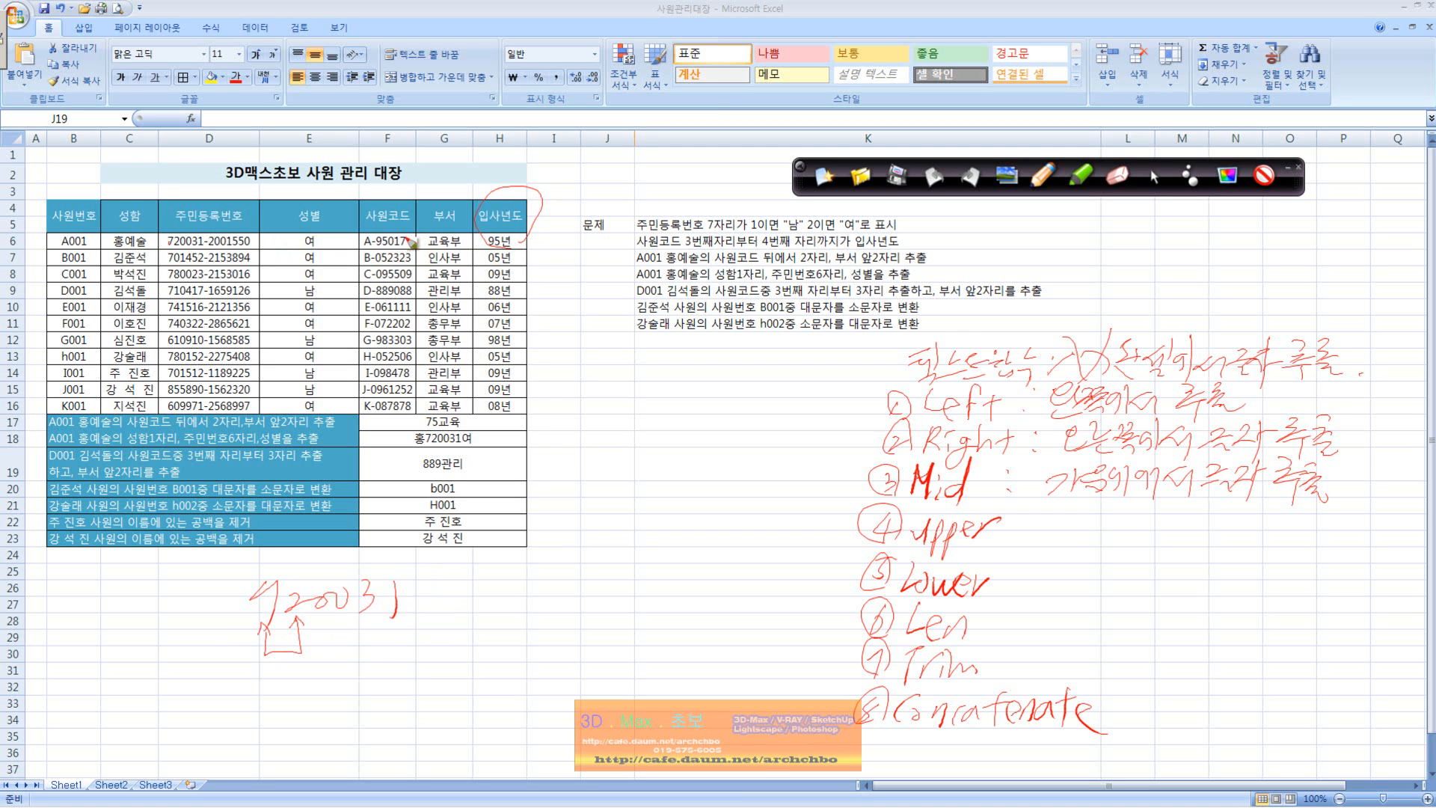
{"action": "left_click_drag", "start_coordinate": [411, 252], "coordinate": [362, 234]}
{"action": "left_click_drag", "start_coordinate": [371, 249], "coordinate": [371, 253]}
{"action": "mouse_move", "coordinate": [576, 371]}
{"action": "left_mouse_down"}
{"action": "mouse_move", "coordinate": [596, 383]}
{"action": "mouse_move", "coordinate": [591, 410]}
{"action": "mouse_move", "coordinate": [722, 374]}
{"action": "mouse_move", "coordinate": [823, 384]}
{"action": "left_mouse_up"}
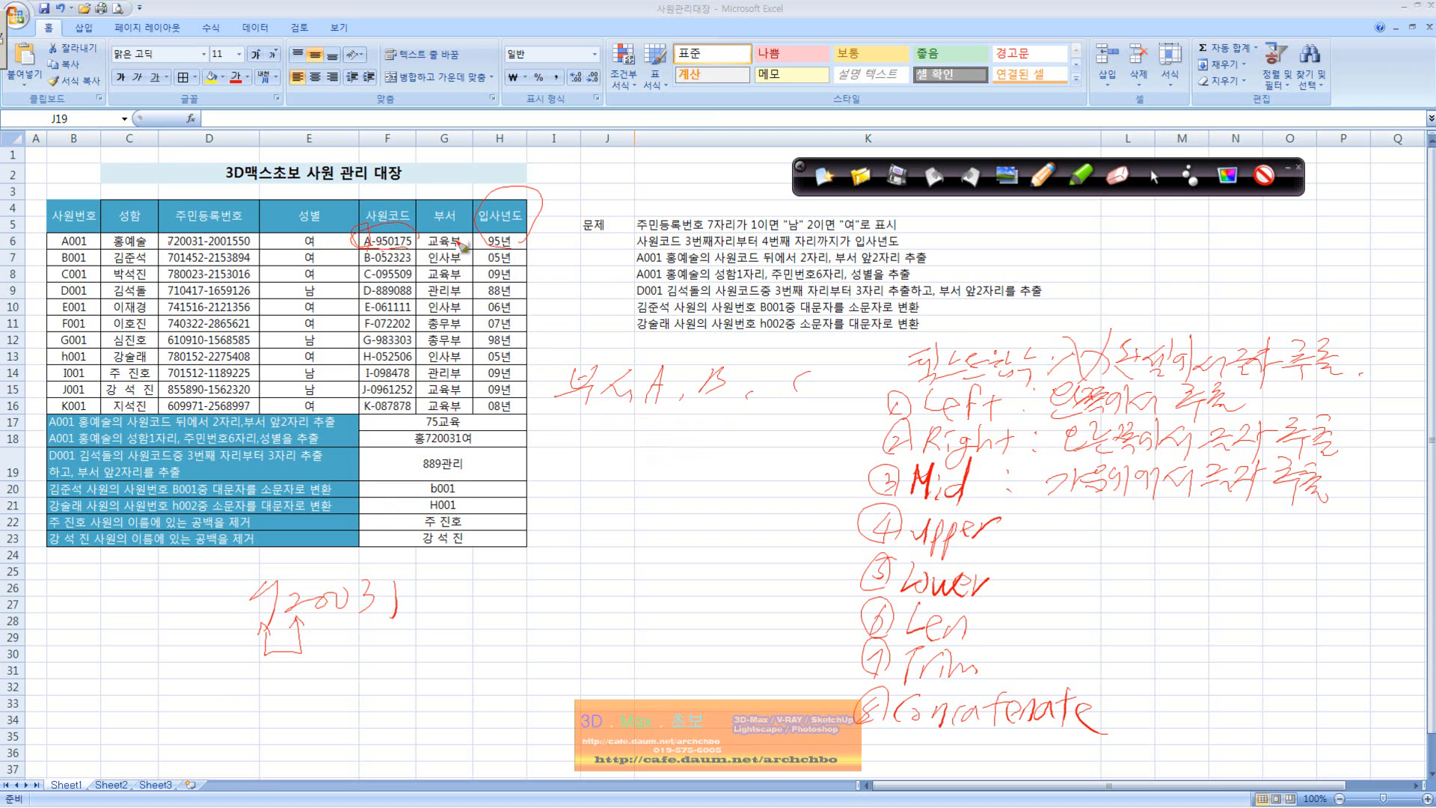
{"action": "mouse_move", "coordinate": [523, 253]}
{"action": "left_mouse_down"}
{"action": "mouse_move", "coordinate": [482, 247]}
{"action": "mouse_move", "coordinate": [527, 224]}
{"action": "mouse_move", "coordinate": [521, 246]}
{"action": "left_mouse_up"}
{"action": "mouse_move", "coordinate": [530, 233]}
{"action": "left_mouse_down"}
{"action": "mouse_move", "coordinate": [550, 226]}
{"action": "mouse_move", "coordinate": [533, 237]}
{"action": "mouse_move", "coordinate": [556, 231]}
{"action": "mouse_move", "coordinate": [573, 266]}
{"action": "left_mouse_up"}
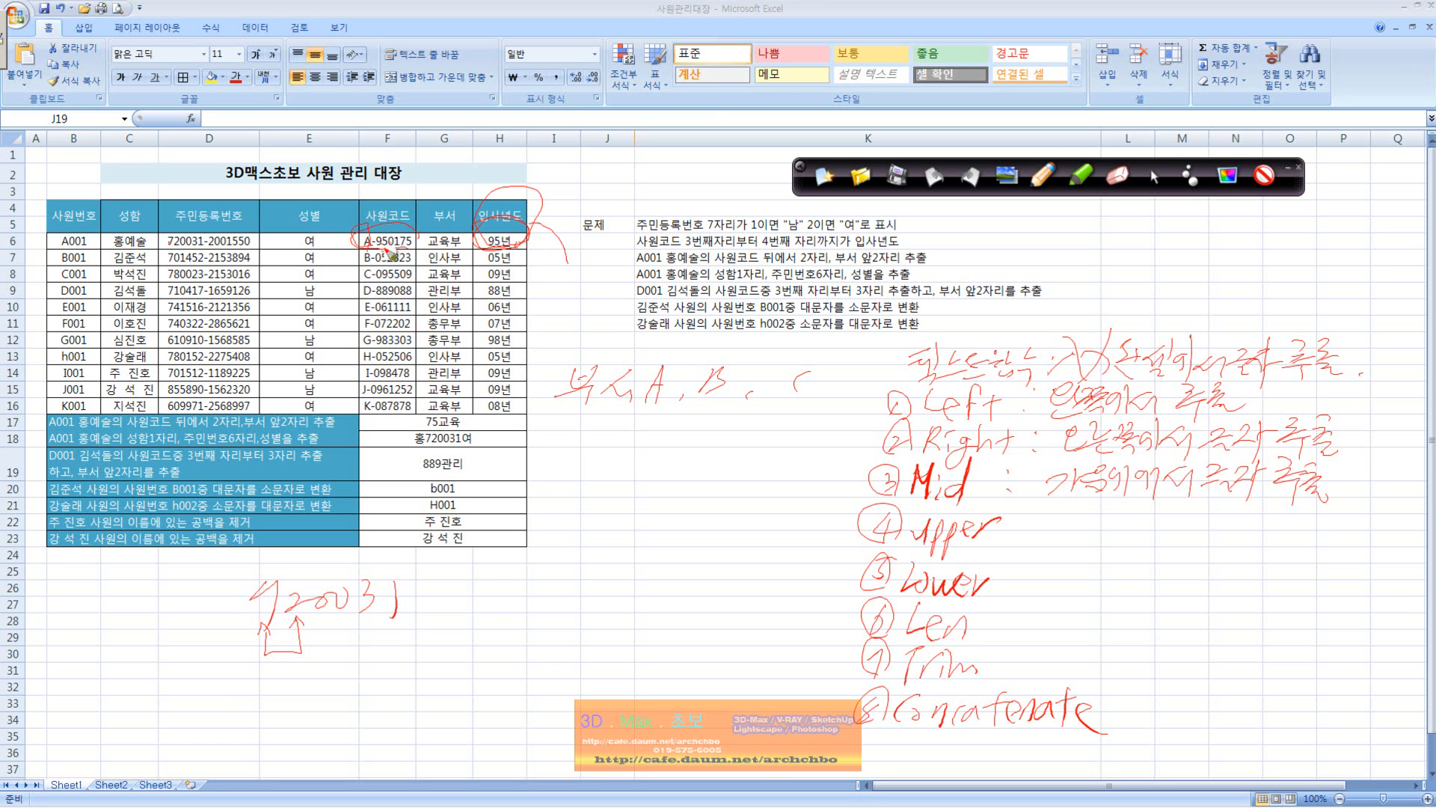
{"action": "mouse_move", "coordinate": [524, 247]}
{"action": "left_mouse_down"}
{"action": "mouse_move", "coordinate": [497, 223]}
{"action": "mouse_move", "coordinate": [500, 248]}
{"action": "left_mouse_up"}
Step: Circle the first two digits of the first resident number and handwrite the example =Left(D6,2) with its result below the table
{"action": "mouse_move", "coordinate": [178, 252]}
{"action": "left_mouse_down"}
{"action": "mouse_move", "coordinate": [160, 234]}
{"action": "mouse_move", "coordinate": [181, 229]}
{"action": "left_mouse_up"}
{"action": "mouse_move", "coordinate": [266, 625]}
{"action": "left_mouse_down"}
{"action": "mouse_move", "coordinate": [299, 639]}
{"action": "mouse_move", "coordinate": [238, 598]}
{"action": "mouse_move", "coordinate": [303, 617]}
{"action": "left_mouse_up"}
{"action": "mouse_move", "coordinate": [435, 588]}
{"action": "left_mouse_down"}
{"action": "mouse_move", "coordinate": [493, 602]}
{"action": "mouse_move", "coordinate": [507, 590]}
{"action": "left_mouse_up"}
{"action": "left_click_drag", "start_coordinate": [532, 563], "coordinate": [516, 607]}
{"action": "mouse_move", "coordinate": [512, 591]}
{"action": "left_mouse_down"}
{"action": "mouse_move", "coordinate": [534, 587]}
{"action": "mouse_move", "coordinate": [540, 609]}
{"action": "left_mouse_up"}
{"action": "left_click_drag", "start_coordinate": [532, 588], "coordinate": [583, 598]}
{"action": "mouse_move", "coordinate": [587, 550]}
{"action": "left_mouse_down"}
{"action": "mouse_move", "coordinate": [587, 602]}
{"action": "mouse_move", "coordinate": [623, 582]}
{"action": "left_mouse_up"}
{"action": "left_click_drag", "start_coordinate": [642, 577], "coordinate": [637, 598]}
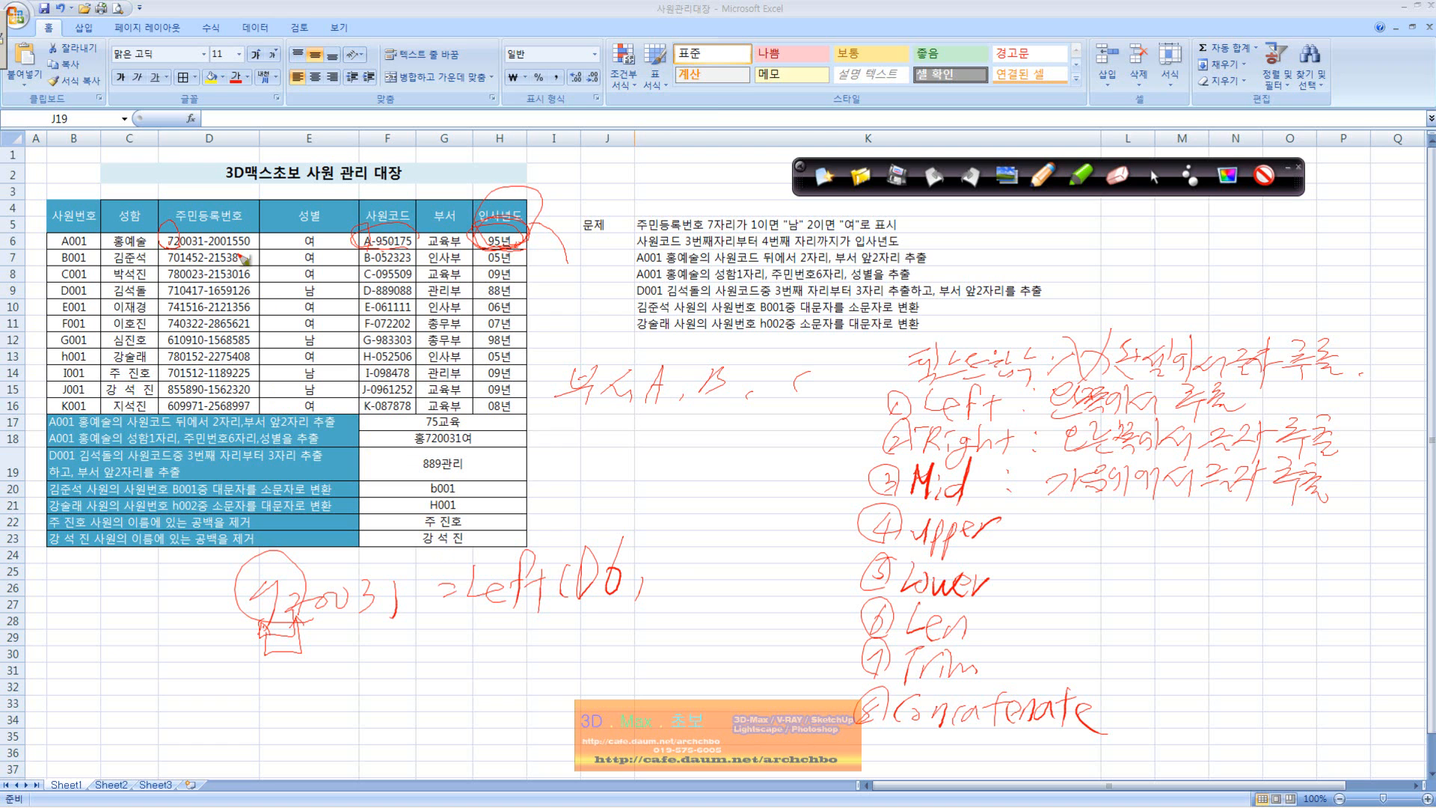
{"action": "left_click_drag", "start_coordinate": [667, 565], "coordinate": [689, 583]}
{"action": "mouse_move", "coordinate": [712, 553]}
{"action": "left_mouse_down"}
{"action": "mouse_move", "coordinate": [729, 554]}
{"action": "mouse_move", "coordinate": [693, 611]}
{"action": "mouse_move", "coordinate": [745, 564]}
{"action": "left_mouse_up"}
{"action": "mouse_move", "coordinate": [743, 553]}
{"action": "left_mouse_down"}
{"action": "mouse_move", "coordinate": [732, 583]}
{"action": "mouse_move", "coordinate": [837, 565]}
{"action": "left_mouse_up"}
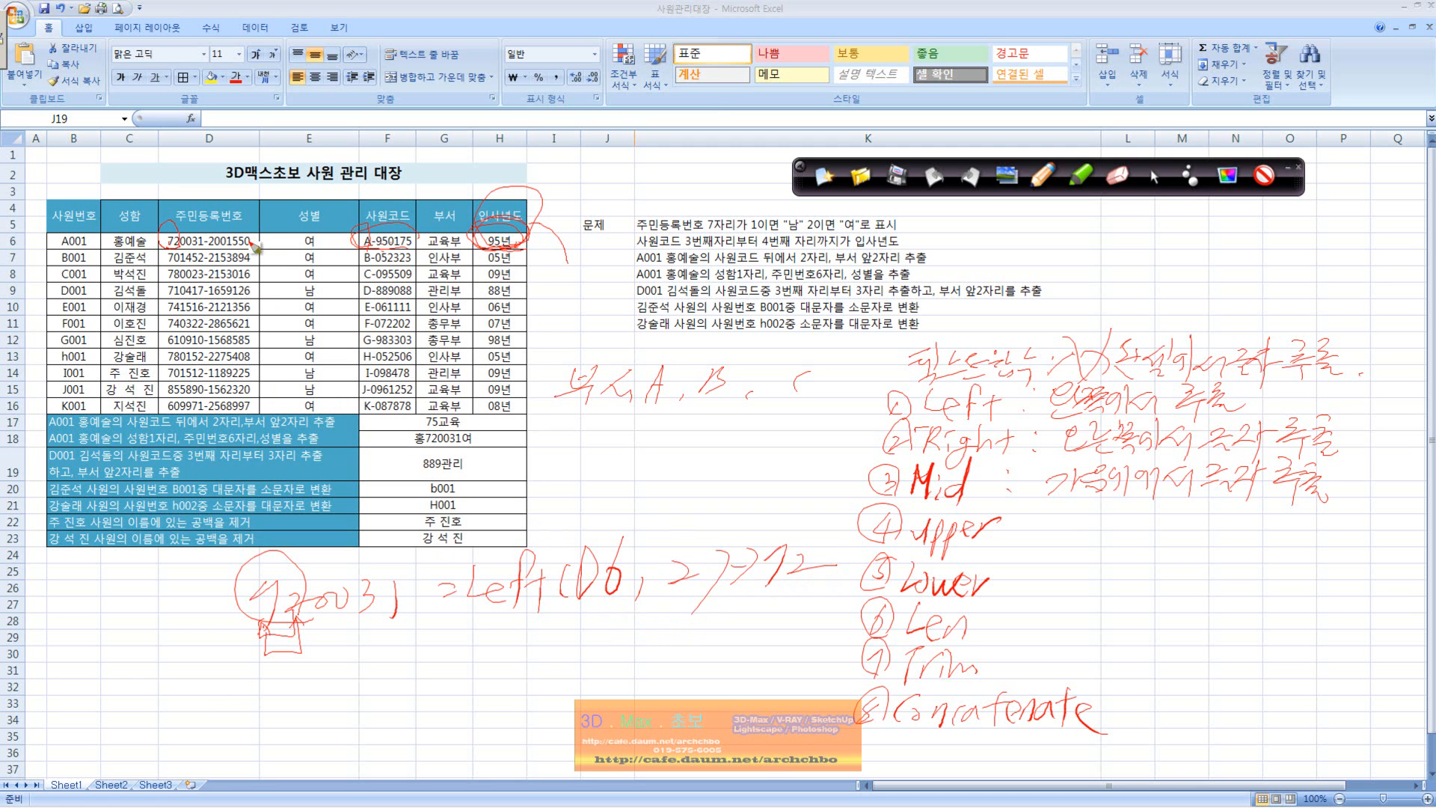
Step: Mark the last digits of the first resident number and handwrite its back part under the Left example
{"action": "left_click_drag", "start_coordinate": [245, 224], "coordinate": [253, 254]}
{"action": "left_click_drag", "start_coordinate": [433, 640], "coordinate": [443, 641]}
{"action": "mouse_move", "coordinate": [228, 664]}
{"action": "left_mouse_down"}
{"action": "mouse_move", "coordinate": [256, 686]}
{"action": "mouse_move", "coordinate": [381, 665]}
{"action": "mouse_move", "coordinate": [329, 663]}
{"action": "mouse_move", "coordinate": [321, 687]}
{"action": "mouse_move", "coordinate": [376, 716]}
{"action": "mouse_move", "coordinate": [343, 700]}
{"action": "left_mouse_up"}
Step: Try a handwritten =Left(D6,6,2) formula for the last two digits and strike it out
{"action": "mouse_move", "coordinate": [336, 705]}
{"action": "left_mouse_down"}
{"action": "mouse_move", "coordinate": [425, 661]}
{"action": "mouse_move", "coordinate": [507, 667]}
{"action": "mouse_move", "coordinate": [539, 641]}
{"action": "mouse_move", "coordinate": [557, 666]}
{"action": "left_mouse_up"}
{"action": "left_click_drag", "start_coordinate": [570, 622], "coordinate": [573, 661]}
{"action": "mouse_move", "coordinate": [607, 618]}
{"action": "left_mouse_down"}
{"action": "mouse_move", "coordinate": [595, 656]}
{"action": "mouse_move", "coordinate": [590, 643]}
{"action": "left_mouse_up"}
{"action": "left_click_drag", "start_coordinate": [613, 649], "coordinate": [607, 663]}
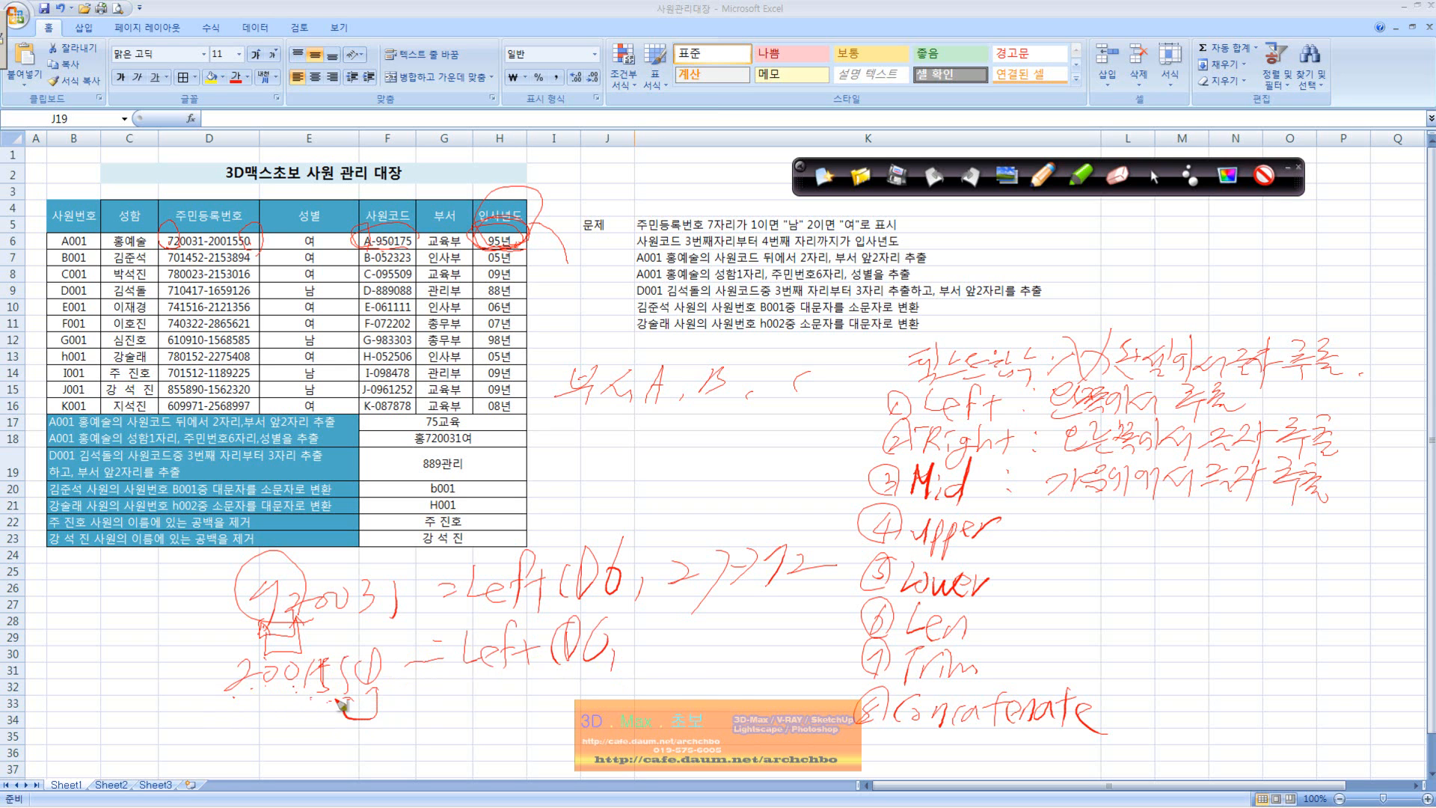
{"action": "mouse_move", "coordinate": [652, 619]}
{"action": "left_mouse_down"}
{"action": "mouse_move", "coordinate": [665, 658]}
{"action": "mouse_move", "coordinate": [724, 637]}
{"action": "left_mouse_up"}
{"action": "left_click_drag", "start_coordinate": [733, 620], "coordinate": [736, 645]}
{"action": "left_click_drag", "start_coordinate": [458, 665], "coordinate": [584, 625]}
Step: Handwrite =Right(D6,2) below the struck-out formula and circle the last two digits of the handwritten number
{"action": "mouse_move", "coordinate": [426, 705]}
{"action": "left_mouse_down"}
{"action": "mouse_move", "coordinate": [523, 732]}
{"action": "mouse_move", "coordinate": [591, 684]}
{"action": "mouse_move", "coordinate": [652, 707]}
{"action": "mouse_move", "coordinate": [683, 677]}
{"action": "mouse_move", "coordinate": [696, 695]}
{"action": "left_mouse_up"}
{"action": "left_click_drag", "start_coordinate": [729, 661], "coordinate": [717, 714]}
{"action": "left_click_drag", "start_coordinate": [374, 692], "coordinate": [352, 719]}
{"action": "mouse_move", "coordinate": [378, 645]}
{"action": "left_mouse_down"}
{"action": "mouse_move", "coordinate": [359, 649]}
{"action": "mouse_move", "coordinate": [351, 707]}
{"action": "left_mouse_up"}
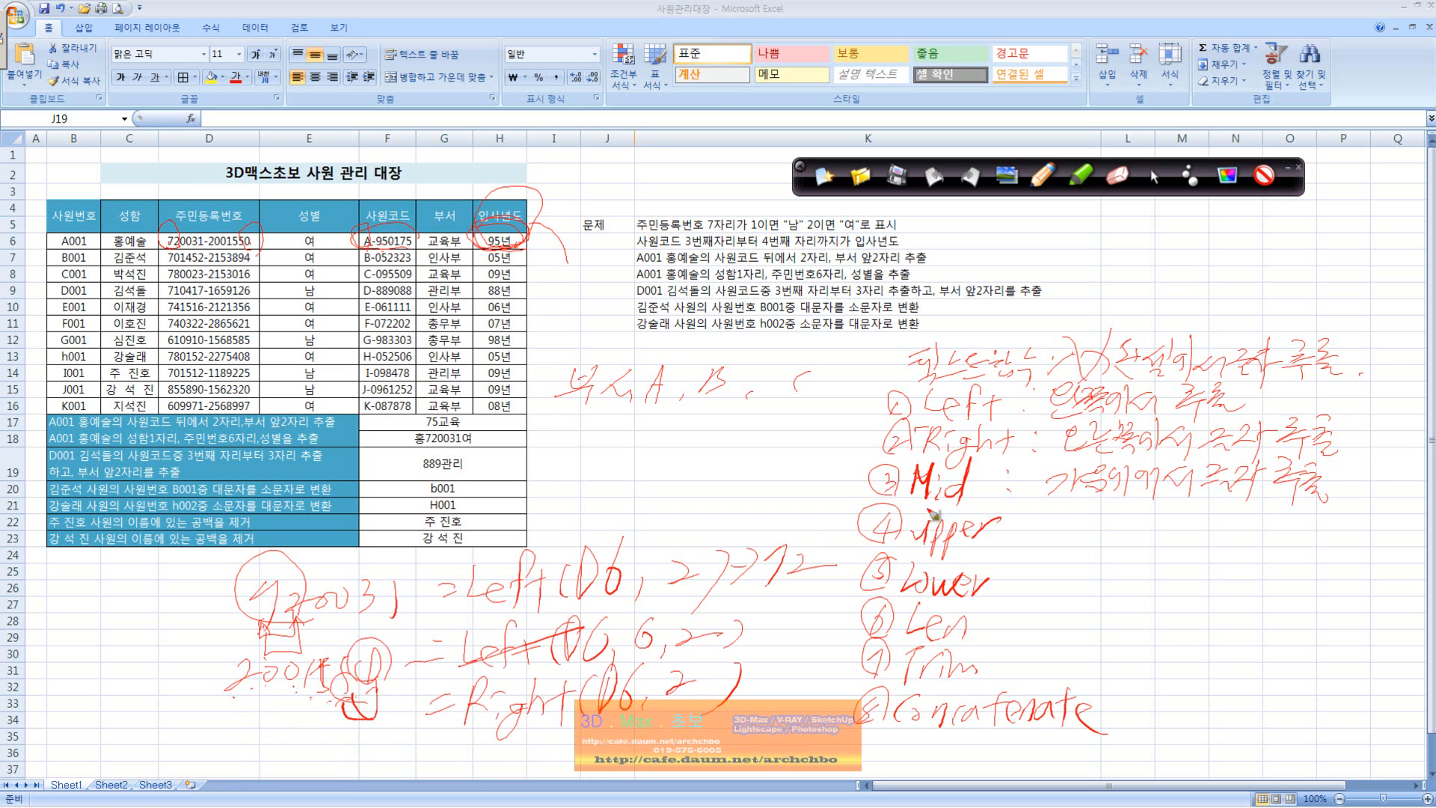
Step: Mark Mid, the resident number's seventh digit and the 성별 column, and begin a handwritten =Mid( example below the Right example
{"action": "left_click_drag", "start_coordinate": [906, 499], "coordinate": [1011, 499]}
{"action": "left_click_drag", "start_coordinate": [198, 240], "coordinate": [222, 245]}
{"action": "mouse_move", "coordinate": [217, 250]}
{"action": "left_mouse_down"}
{"action": "mouse_move", "coordinate": [224, 234]}
{"action": "mouse_move", "coordinate": [204, 239]}
{"action": "mouse_move", "coordinate": [218, 248]}
{"action": "left_mouse_up"}
{"action": "mouse_move", "coordinate": [336, 412]}
{"action": "left_mouse_down"}
{"action": "mouse_move", "coordinate": [351, 225]}
{"action": "mouse_move", "coordinate": [338, 395]}
{"action": "left_mouse_up"}
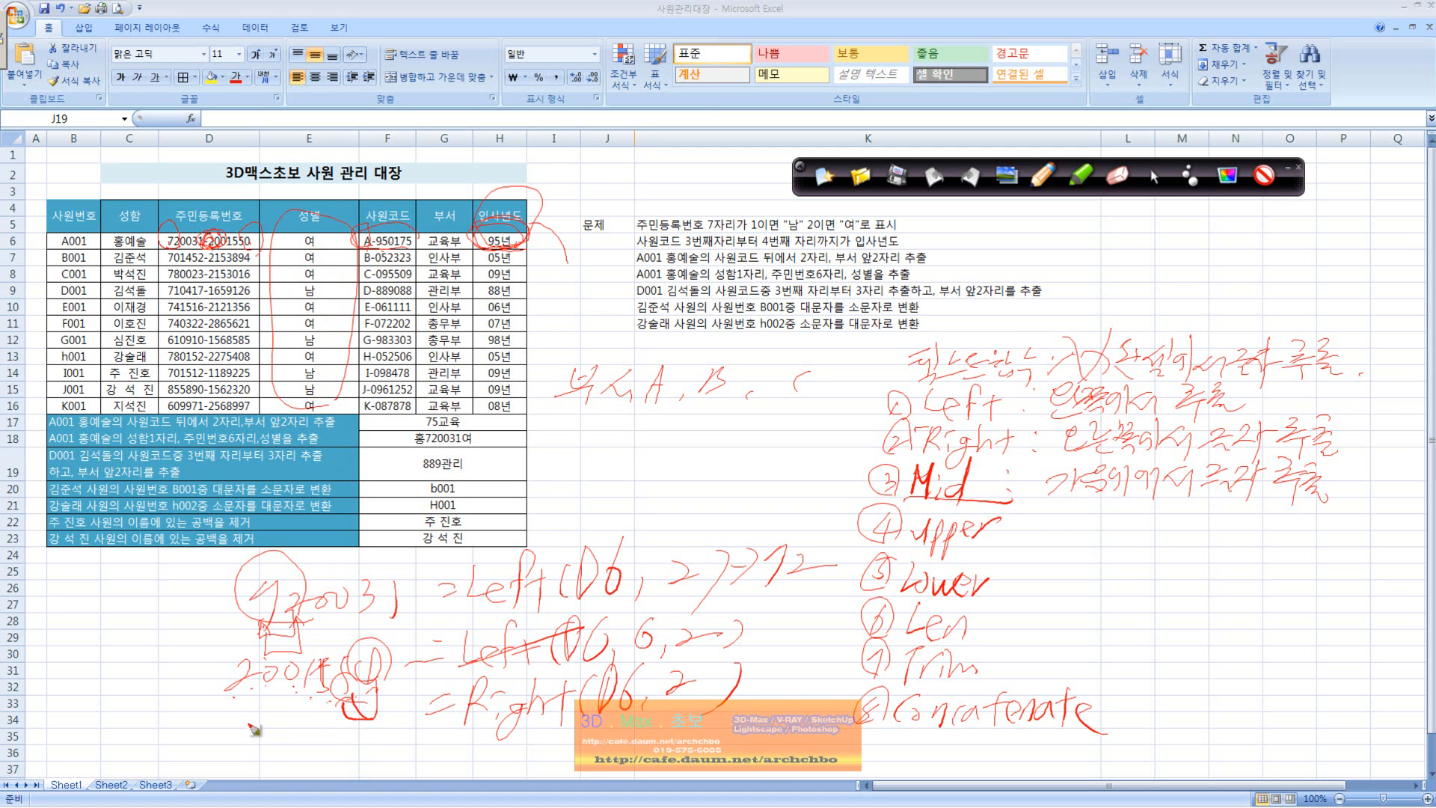
{"action": "mouse_move", "coordinate": [223, 757]}
{"action": "left_mouse_down"}
{"action": "mouse_move", "coordinate": [256, 740]}
{"action": "mouse_move", "coordinate": [282, 767]}
{"action": "mouse_move", "coordinate": [247, 724]}
{"action": "mouse_move", "coordinate": [353, 752]}
{"action": "mouse_move", "coordinate": [420, 741]}
{"action": "mouse_move", "coordinate": [468, 771]}
{"action": "mouse_move", "coordinate": [611, 747]}
{"action": "mouse_move", "coordinate": [610, 779]}
{"action": "left_mouse_up"}
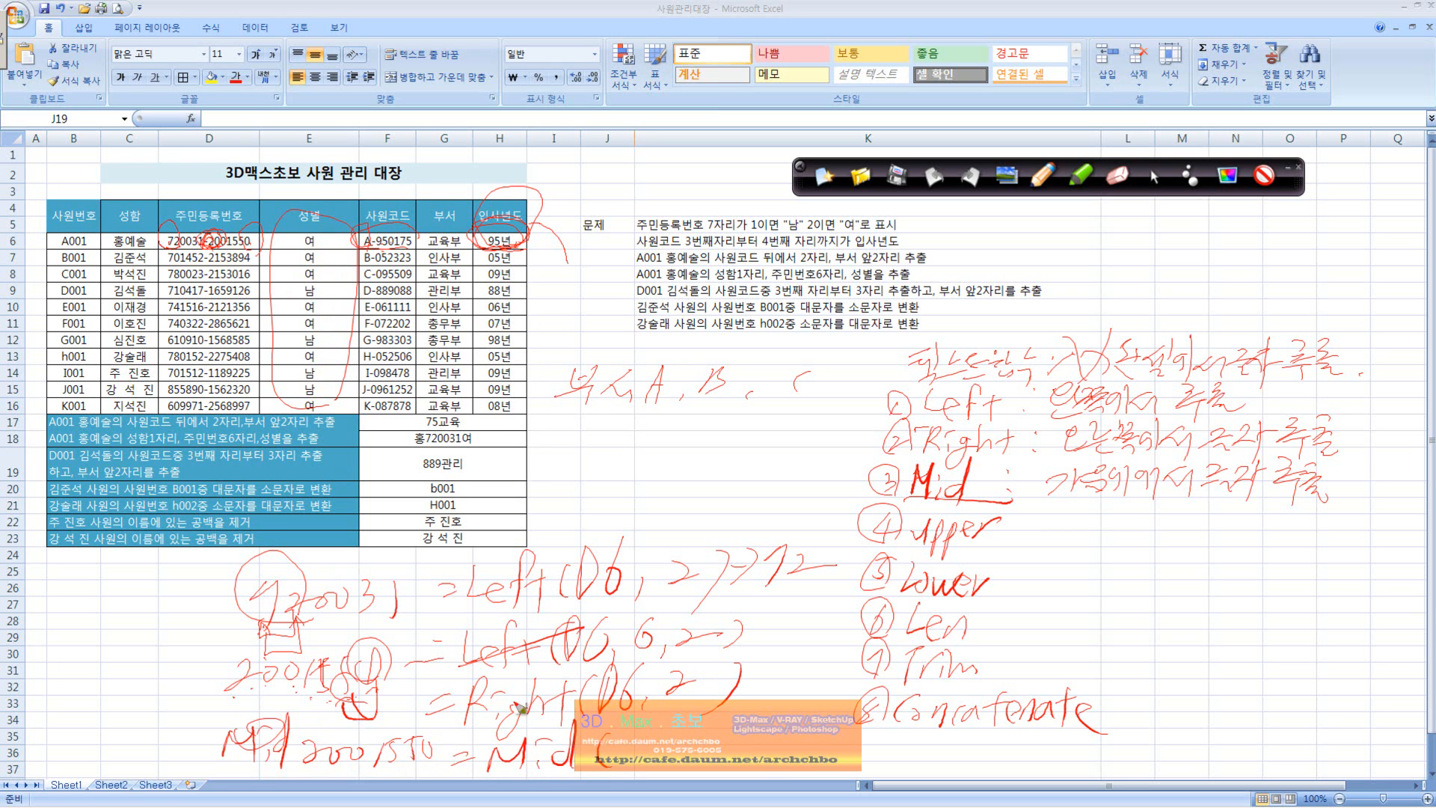
{"action": "left_click_drag", "start_coordinate": [326, 761], "coordinate": [313, 757]}
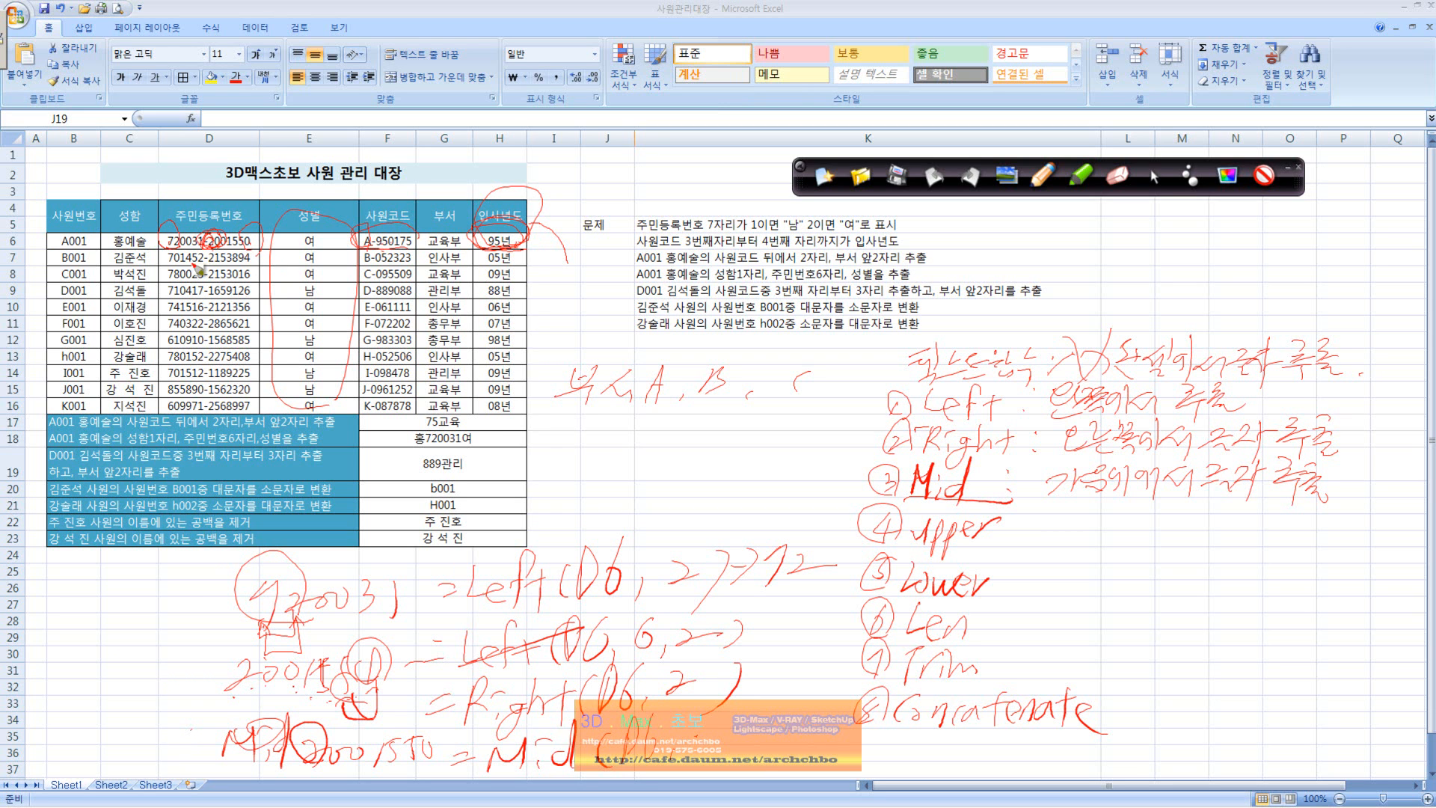
Step: Underline the G001 employee's resident number and examine the value stored in cell D12
{"action": "left_click_drag", "start_coordinate": [170, 345], "coordinate": [257, 347]}
{"action": "left_click_drag", "start_coordinate": [189, 356], "coordinate": [215, 350]}
{"action": "left_click", "coordinate": [1157, 178]}
{"action": "left_click", "coordinate": [209, 338]}
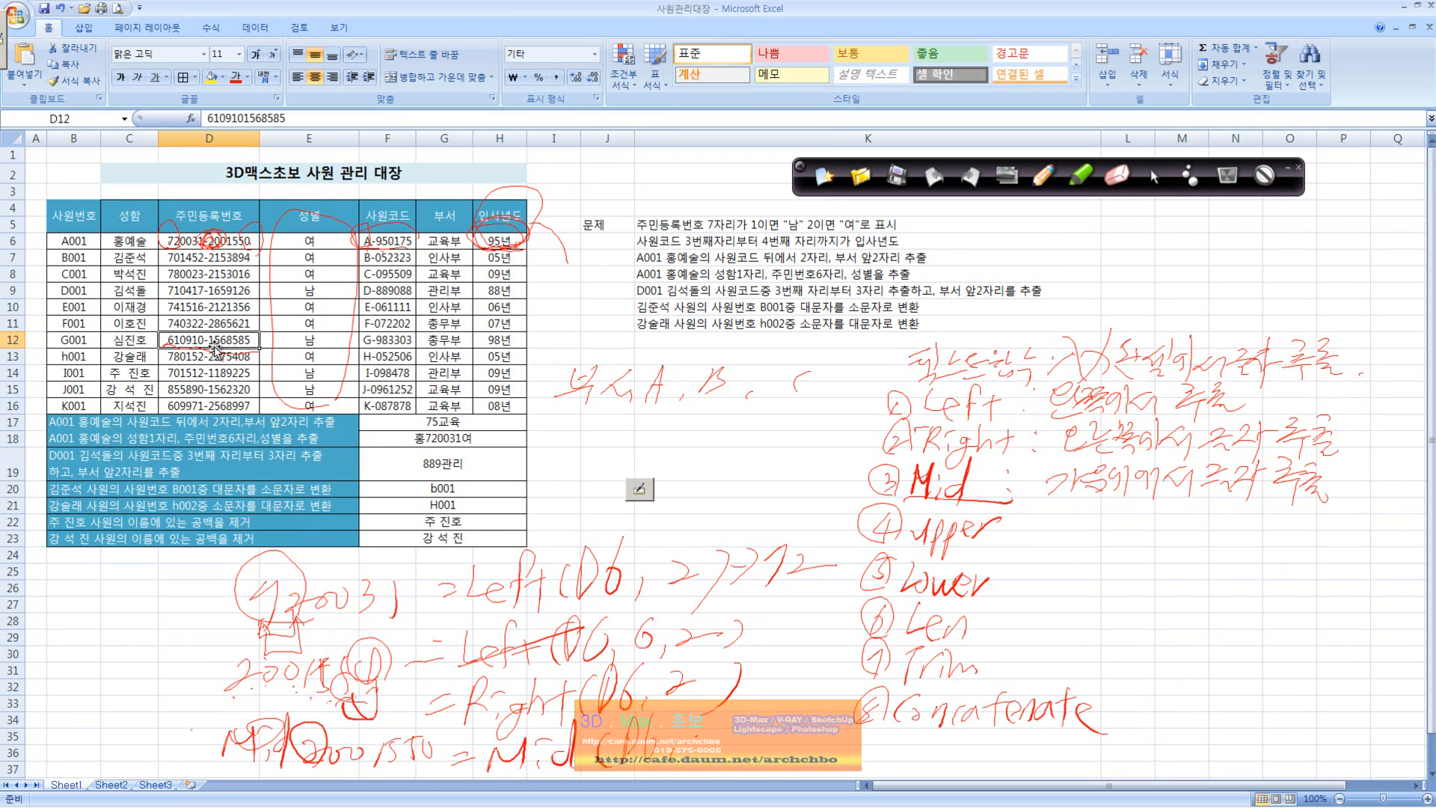
{"action": "left_click", "coordinate": [282, 118]}
{"action": "left_click", "coordinate": [244, 343]}
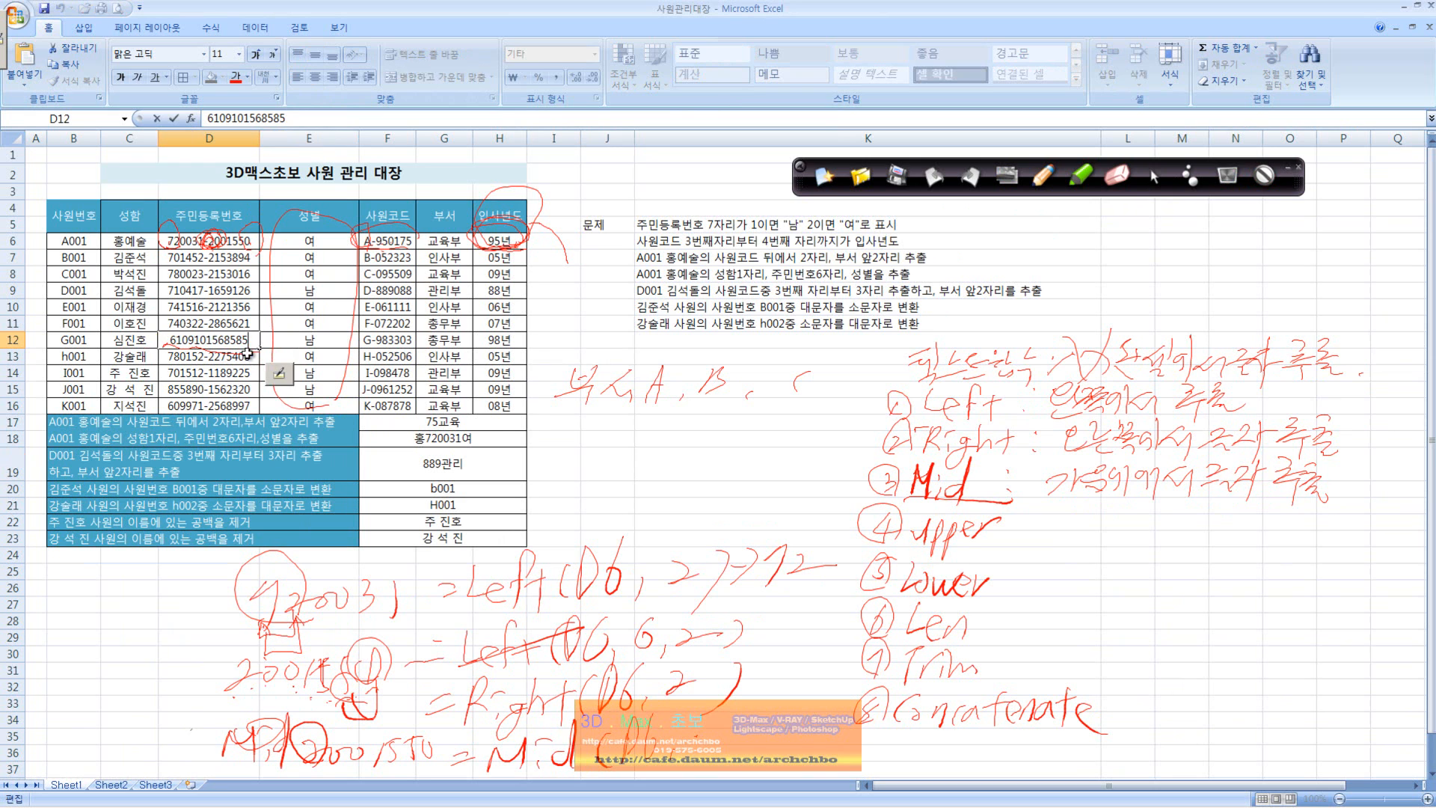
{"action": "key", "text": "Escape"}
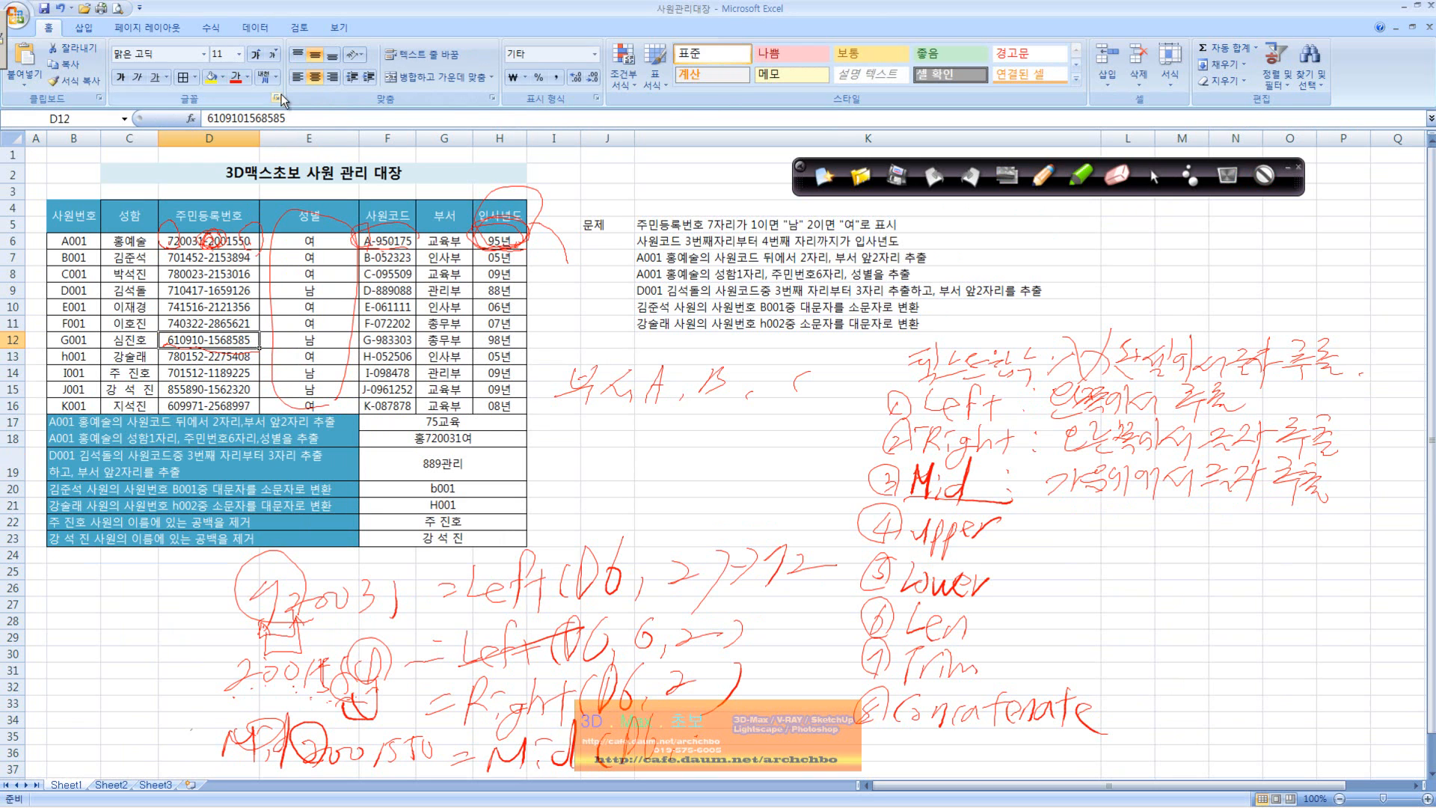
Step: Examine the number format applied to cell D12 and dismiss the cell format settings
{"action": "left_click", "coordinate": [491, 98]}
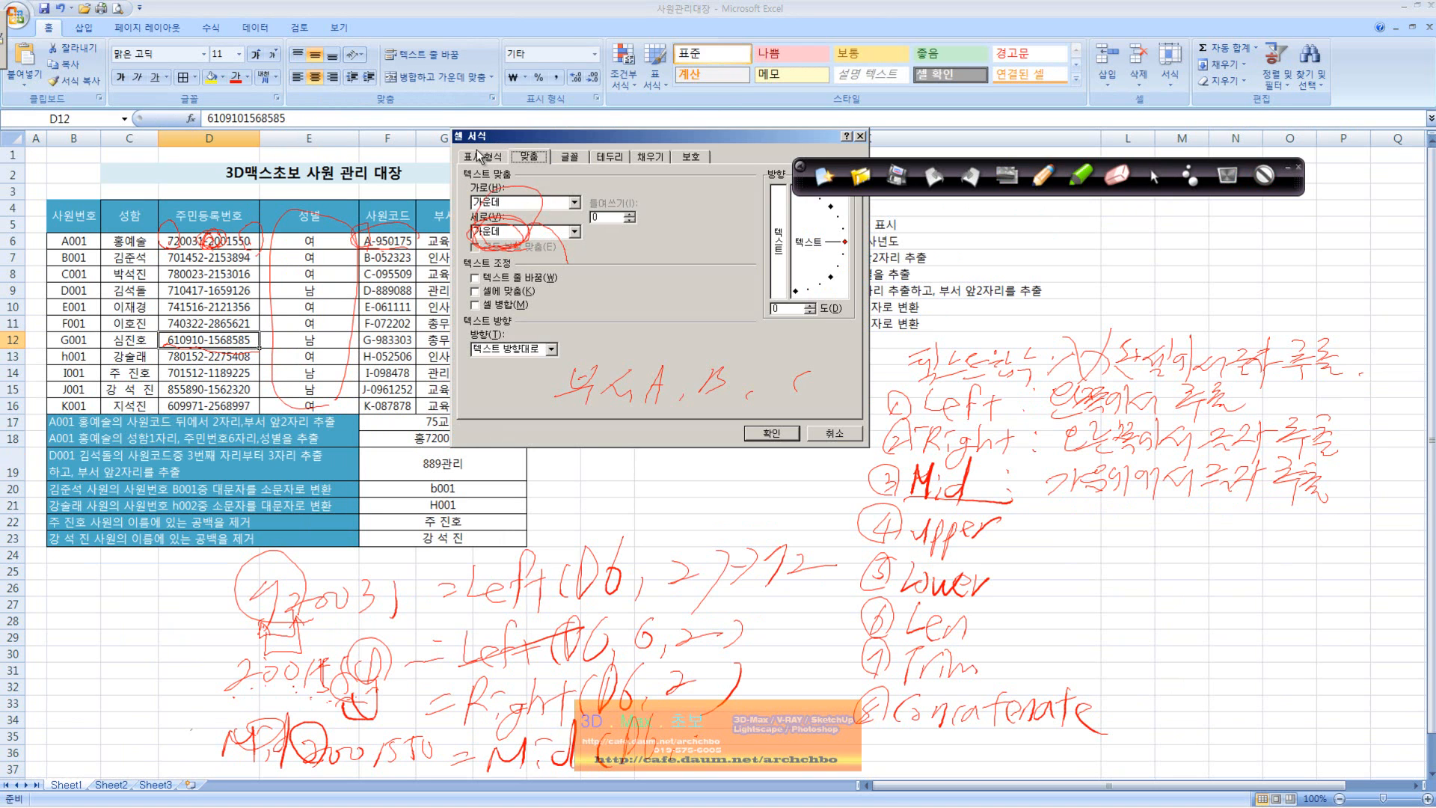
{"action": "left_click", "coordinate": [483, 166]}
{"action": "left_click_drag", "start_coordinate": [579, 158], "coordinate": [578, 249]}
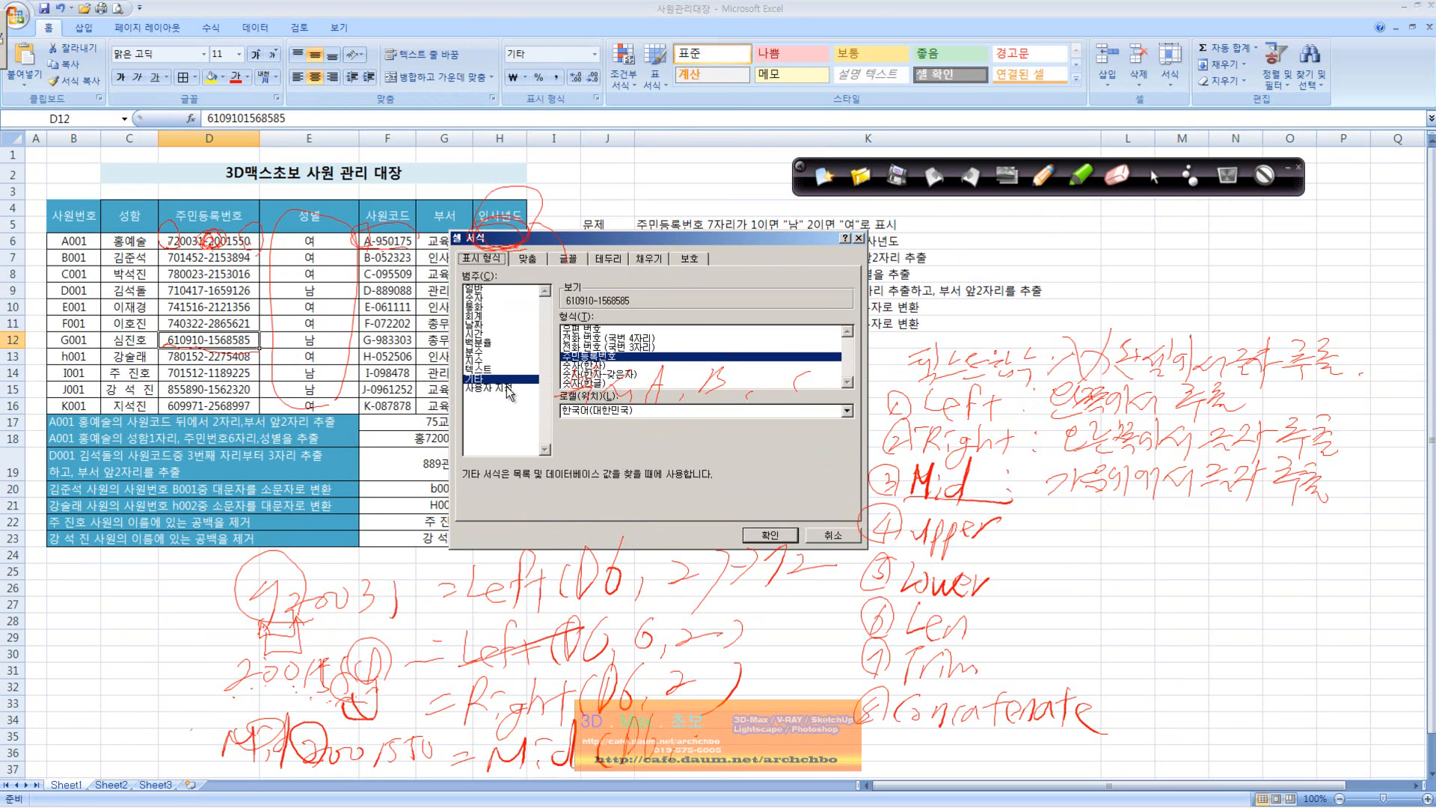
{"action": "left_click", "coordinate": [830, 534]}
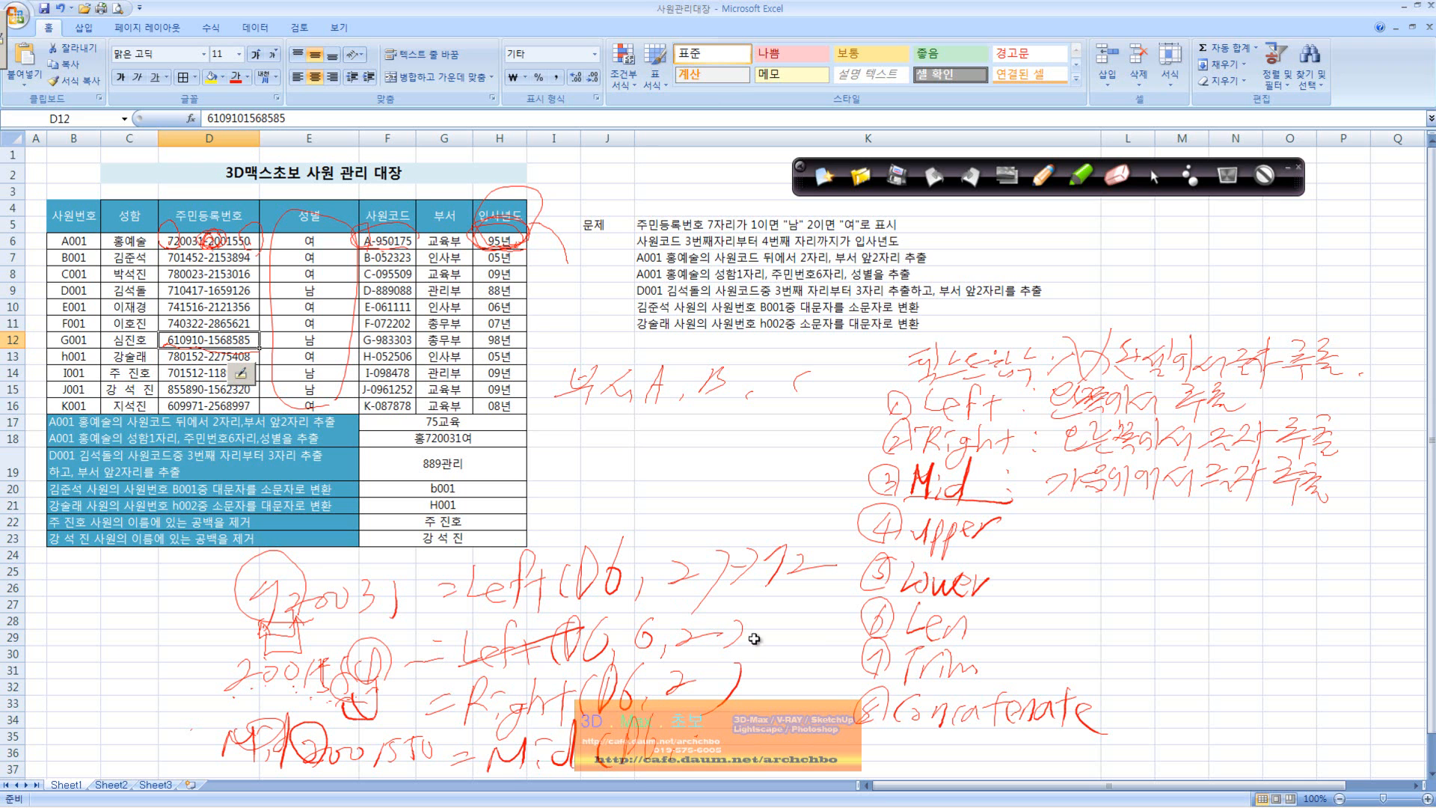
Step: Resume the pen and complete the handwritten Mid formula's arguments for extracting one digit
{"action": "left_click", "coordinate": [1044, 178]}
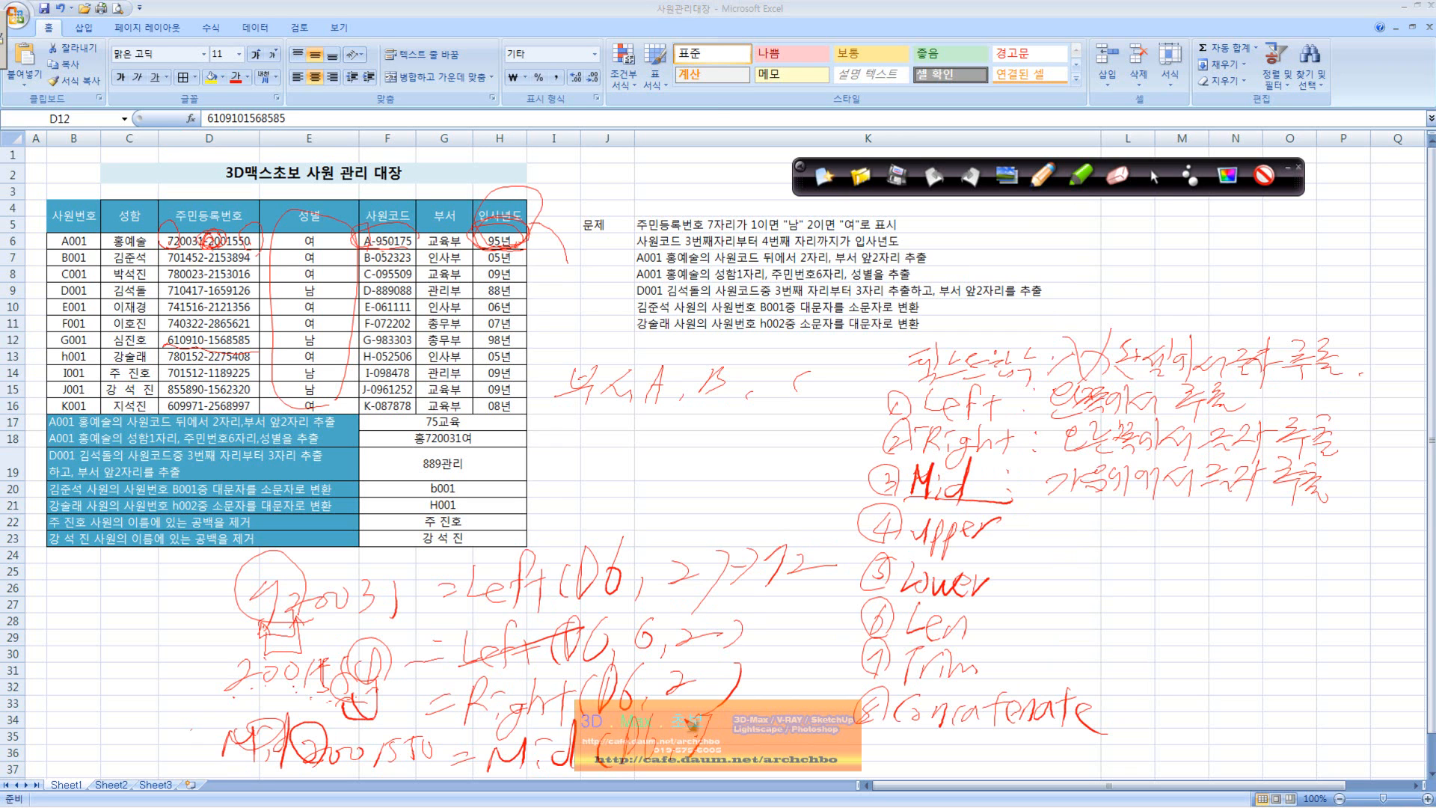
{"action": "left_click", "coordinate": [201, 327]}
{"action": "left_click_drag", "start_coordinate": [743, 714], "coordinate": [748, 744]}
{"action": "mouse_move", "coordinate": [614, 806]}
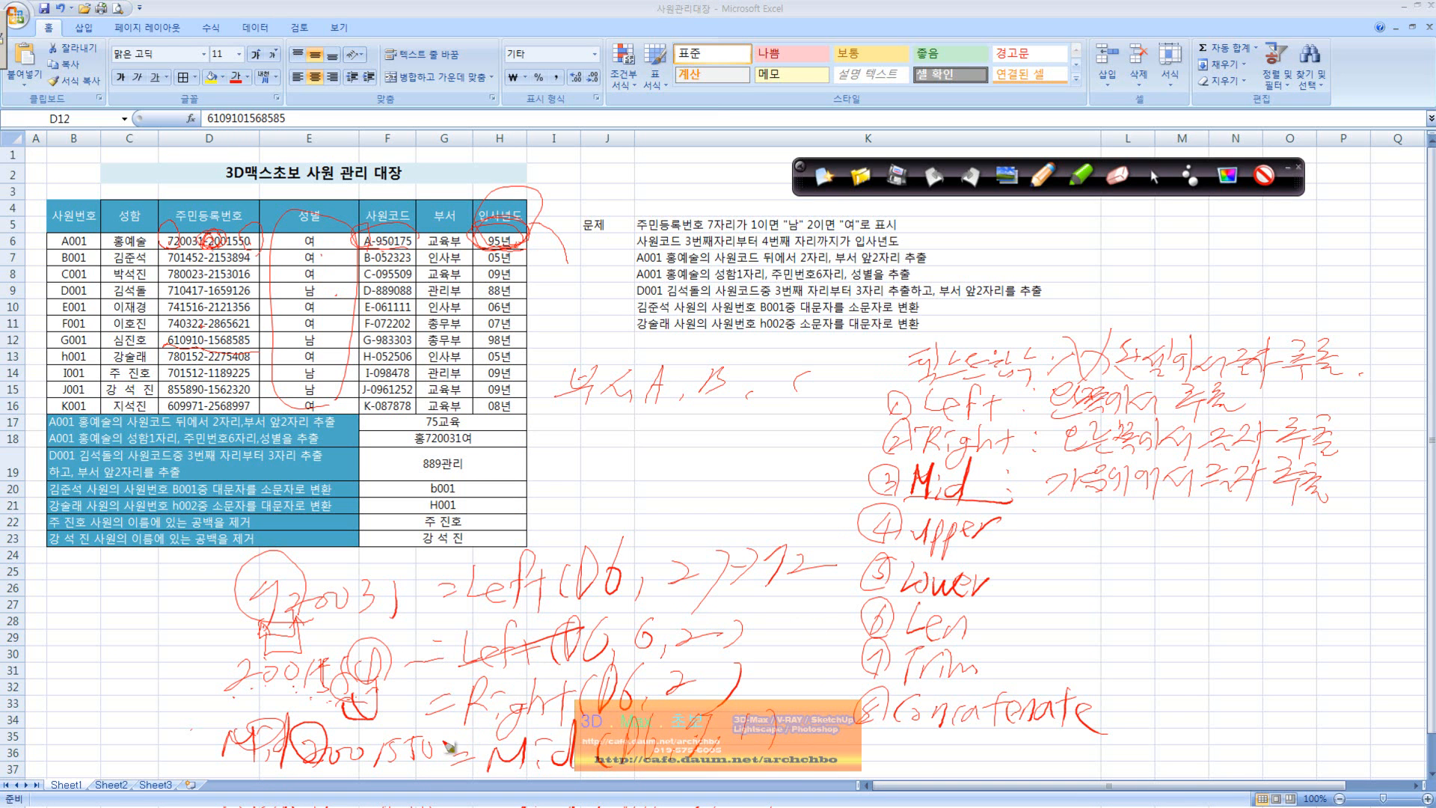
Step: Wrap the handwritten Mid formula in an If function with "남" and "여" as its two results
{"action": "mouse_move", "coordinate": [459, 736]}
{"action": "left_mouse_down"}
{"action": "mouse_move", "coordinate": [452, 768]}
{"action": "mouse_move", "coordinate": [480, 773]}
{"action": "left_mouse_up"}
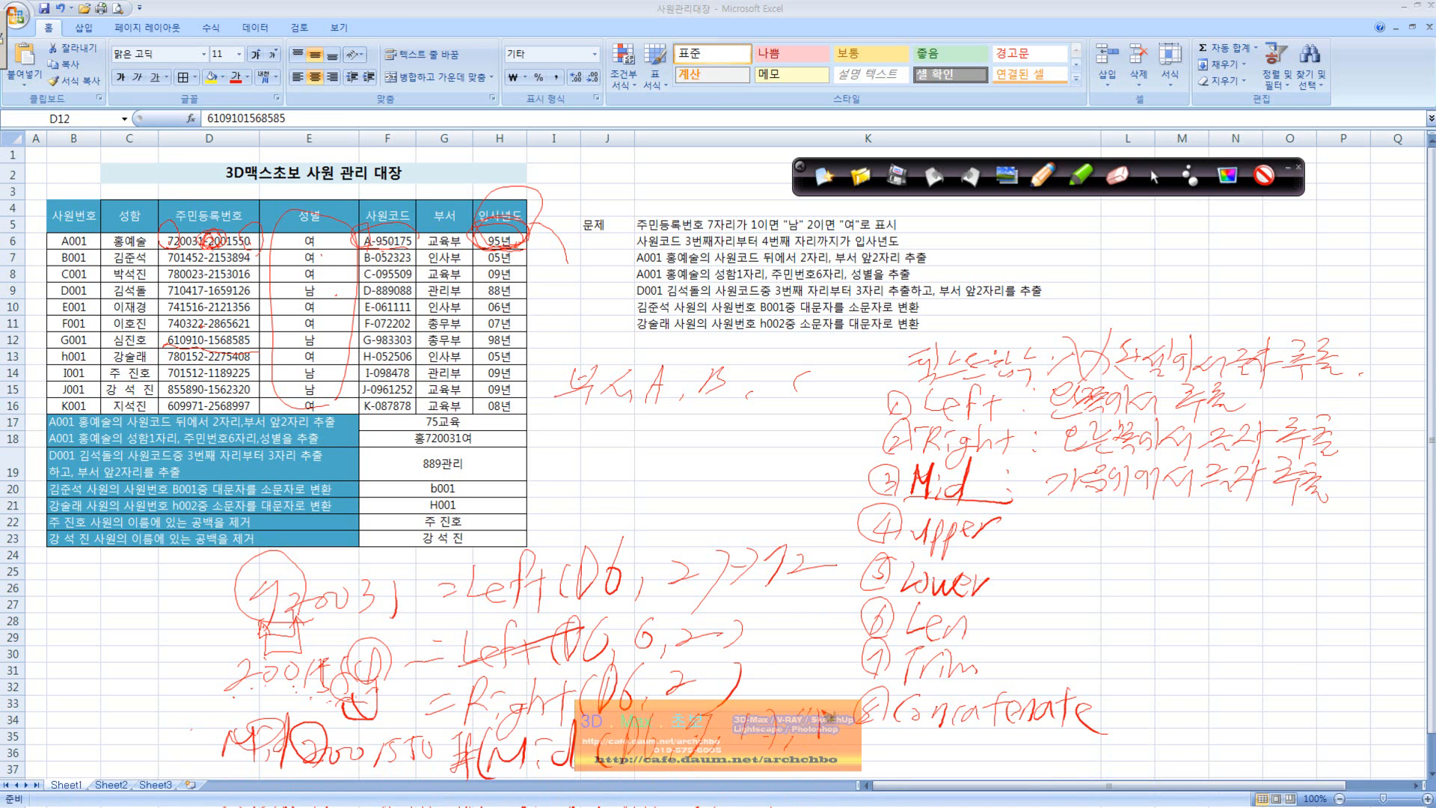
{"action": "left_click_drag", "start_coordinate": [857, 700], "coordinate": [864, 739]}
{"action": "left_click_drag", "start_coordinate": [868, 730], "coordinate": [868, 743]}
{"action": "left_click_drag", "start_coordinate": [859, 750], "coordinate": [882, 739]}
{"action": "mouse_move", "coordinate": [890, 730]}
{"action": "left_mouse_down"}
{"action": "mouse_move", "coordinate": [845, 739]}
{"action": "mouse_move", "coordinate": [893, 758]}
{"action": "mouse_move", "coordinate": [916, 742]}
{"action": "left_mouse_up"}
{"action": "left_click_drag", "start_coordinate": [925, 735], "coordinate": [924, 742]}
{"action": "left_click_drag", "start_coordinate": [938, 744], "coordinate": [948, 770]}
{"action": "left_click_drag", "start_coordinate": [963, 735], "coordinate": [963, 742]}
{"action": "left_click_drag", "start_coordinate": [972, 736], "coordinate": [971, 770]}
Step: Handwrite the explanation 소문자를 대문자로 변환 beside Upper
{"action": "left_click_drag", "start_coordinate": [1023, 528], "coordinate": [1019, 535]}
{"action": "mouse_move", "coordinate": [1053, 516]}
{"action": "left_mouse_down"}
{"action": "mouse_move", "coordinate": [1047, 529]}
{"action": "mouse_move", "coordinate": [1077, 540]}
{"action": "mouse_move", "coordinate": [1108, 524]}
{"action": "mouse_move", "coordinate": [1159, 542]}
{"action": "mouse_move", "coordinate": [1208, 530]}
{"action": "mouse_move", "coordinate": [1220, 562]}
{"action": "mouse_move", "coordinate": [1252, 539]}
{"action": "mouse_move", "coordinate": [1279, 557]}
{"action": "mouse_move", "coordinate": [1309, 523]}
{"action": "mouse_move", "coordinate": [1297, 544]}
{"action": "mouse_move", "coordinate": [1338, 542]}
{"action": "mouse_move", "coordinate": [1372, 515]}
{"action": "mouse_move", "coordinate": [1380, 553]}
{"action": "left_mouse_up"}
{"action": "left_click", "coordinate": [1413, 555]}
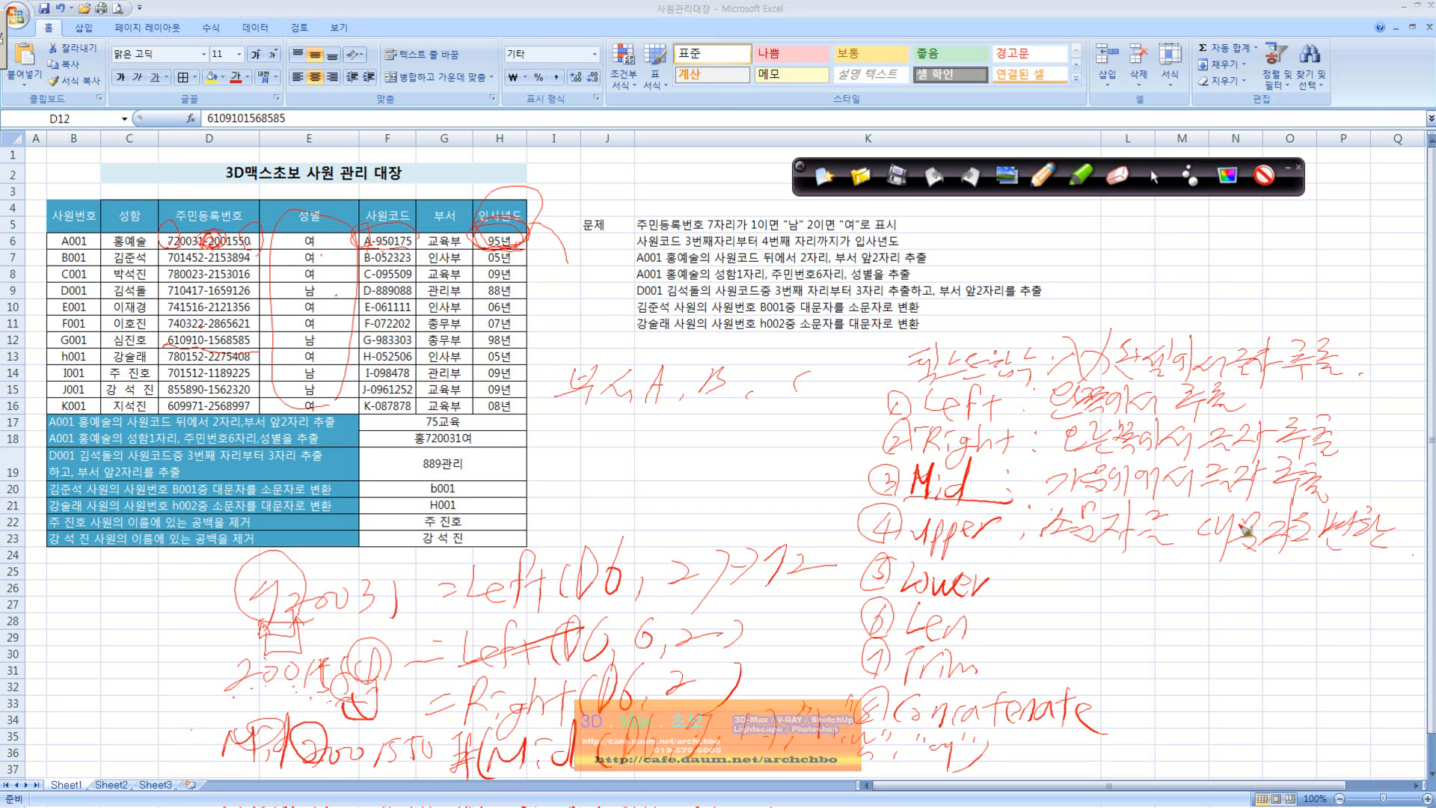
Step: Handwrite the explanation 대문자를 소문자로 변환 beside Lower and mark the lowercase letter in employee number h001
{"action": "left_click", "coordinate": [999, 595]}
{"action": "left_click", "coordinate": [1005, 573]}
{"action": "left_click_drag", "start_coordinate": [63, 341], "coordinate": [72, 383]}
{"action": "mouse_move", "coordinate": [1043, 575]}
{"action": "left_mouse_down"}
{"action": "mouse_move", "coordinate": [1097, 590]}
{"action": "mouse_move", "coordinate": [1121, 578]}
{"action": "mouse_move", "coordinate": [1121, 593]}
{"action": "mouse_move", "coordinate": [1212, 582]}
{"action": "mouse_move", "coordinate": [1189, 609]}
{"action": "mouse_move", "coordinate": [1237, 590]}
{"action": "mouse_move", "coordinate": [1274, 603]}
{"action": "mouse_move", "coordinate": [1269, 629]}
{"action": "left_mouse_up"}
{"action": "left_click_drag", "start_coordinate": [1283, 572], "coordinate": [1308, 588]}
{"action": "left_click_drag", "start_coordinate": [1295, 564], "coordinate": [1324, 598]}
{"action": "mouse_move", "coordinate": [1333, 568]}
{"action": "left_mouse_down"}
{"action": "mouse_move", "coordinate": [1340, 596]}
{"action": "mouse_move", "coordinate": [1368, 580]}
{"action": "mouse_move", "coordinate": [1379, 595]}
{"action": "mouse_move", "coordinate": [1417, 587]}
{"action": "mouse_move", "coordinate": [1406, 602]}
{"action": "left_mouse_up"}
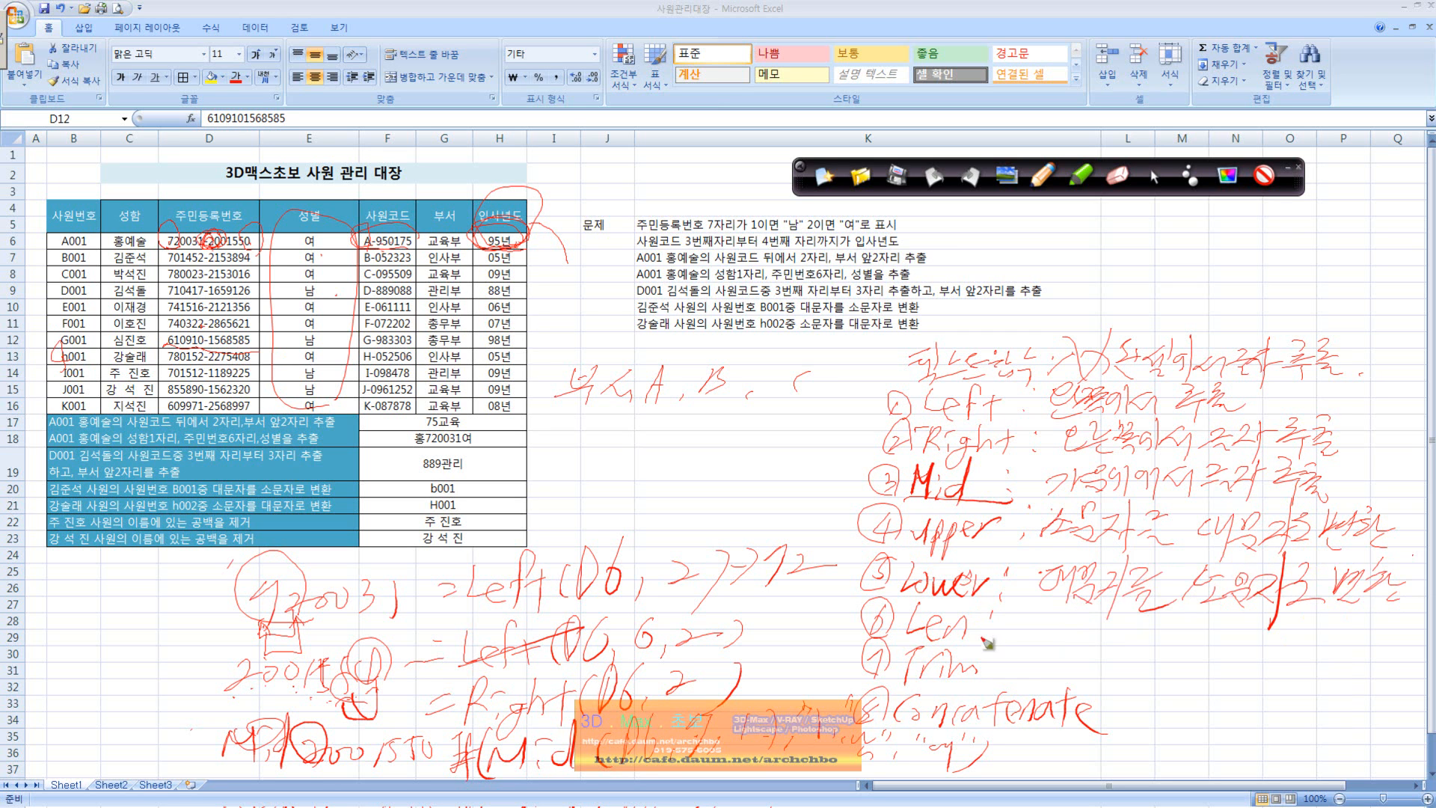
Step: Handwrite Length 길이 above the list and explain beside Len that it counts a text's characters including spaces
{"action": "mouse_move", "coordinate": [646, 427]}
{"action": "left_mouse_down"}
{"action": "mouse_move", "coordinate": [684, 476]}
{"action": "mouse_move", "coordinate": [779, 433]}
{"action": "mouse_move", "coordinate": [806, 462]}
{"action": "mouse_move", "coordinate": [843, 397]}
{"action": "mouse_move", "coordinate": [836, 512]}
{"action": "left_mouse_up"}
{"action": "mouse_move", "coordinate": [1023, 619]}
{"action": "left_mouse_down"}
{"action": "mouse_move", "coordinate": [1047, 644]}
{"action": "mouse_move", "coordinate": [1114, 623]}
{"action": "mouse_move", "coordinate": [1170, 643]}
{"action": "mouse_move", "coordinate": [1189, 620]}
{"action": "mouse_move", "coordinate": [1217, 645]}
{"action": "mouse_move", "coordinate": [1205, 658]}
{"action": "mouse_move", "coordinate": [1283, 631]}
{"action": "mouse_move", "coordinate": [1320, 635]}
{"action": "mouse_move", "coordinate": [1322, 659]}
{"action": "mouse_move", "coordinate": [1364, 642]}
{"action": "mouse_move", "coordinate": [1378, 658]}
{"action": "left_mouse_up"}
{"action": "mouse_move", "coordinate": [1238, 663]}
{"action": "left_mouse_down"}
{"action": "mouse_move", "coordinate": [1308, 656]}
{"action": "mouse_move", "coordinate": [1316, 694]}
{"action": "mouse_move", "coordinate": [1349, 707]}
{"action": "mouse_move", "coordinate": [1417, 699]}
{"action": "left_mouse_up"}
Step: Handwrite the explanation beside Trim that two or more spaces (공백) are reduced to a single space
{"action": "left_click_drag", "start_coordinate": [993, 655], "coordinate": [995, 661]}
{"action": "left_click_drag", "start_coordinate": [994, 675], "coordinate": [1077, 671]}
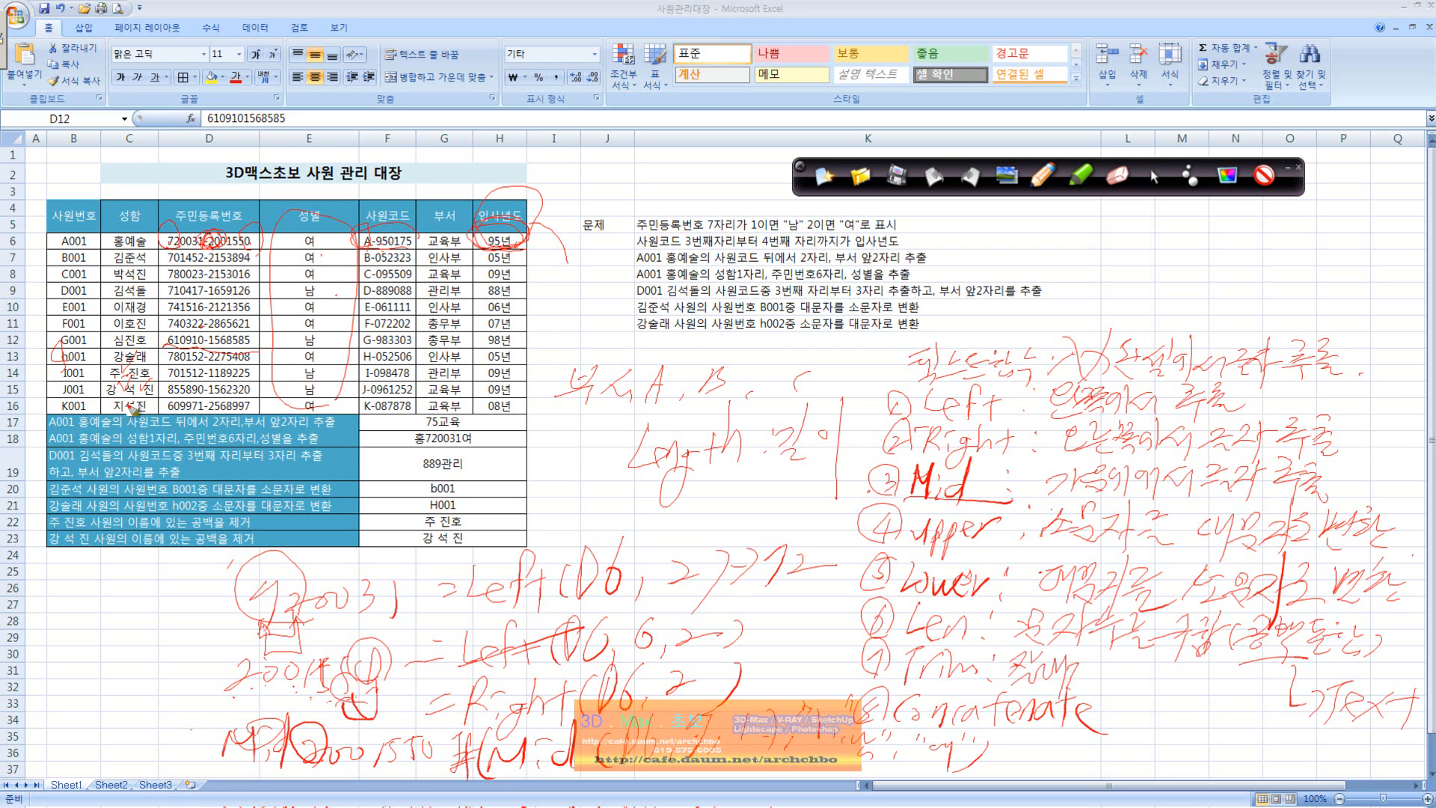
{"action": "mouse_move", "coordinate": [1094, 665]}
{"action": "left_mouse_down"}
{"action": "mouse_move", "coordinate": [1243, 682]}
{"action": "mouse_move", "coordinate": [1271, 699]}
{"action": "mouse_move", "coordinate": [1247, 709]}
{"action": "left_mouse_up"}
{"action": "mouse_move", "coordinate": [1156, 716]}
{"action": "left_mouse_down"}
{"action": "mouse_move", "coordinate": [1144, 765]}
{"action": "mouse_move", "coordinate": [1271, 752]}
{"action": "mouse_move", "coordinate": [1199, 727]}
{"action": "left_mouse_up"}
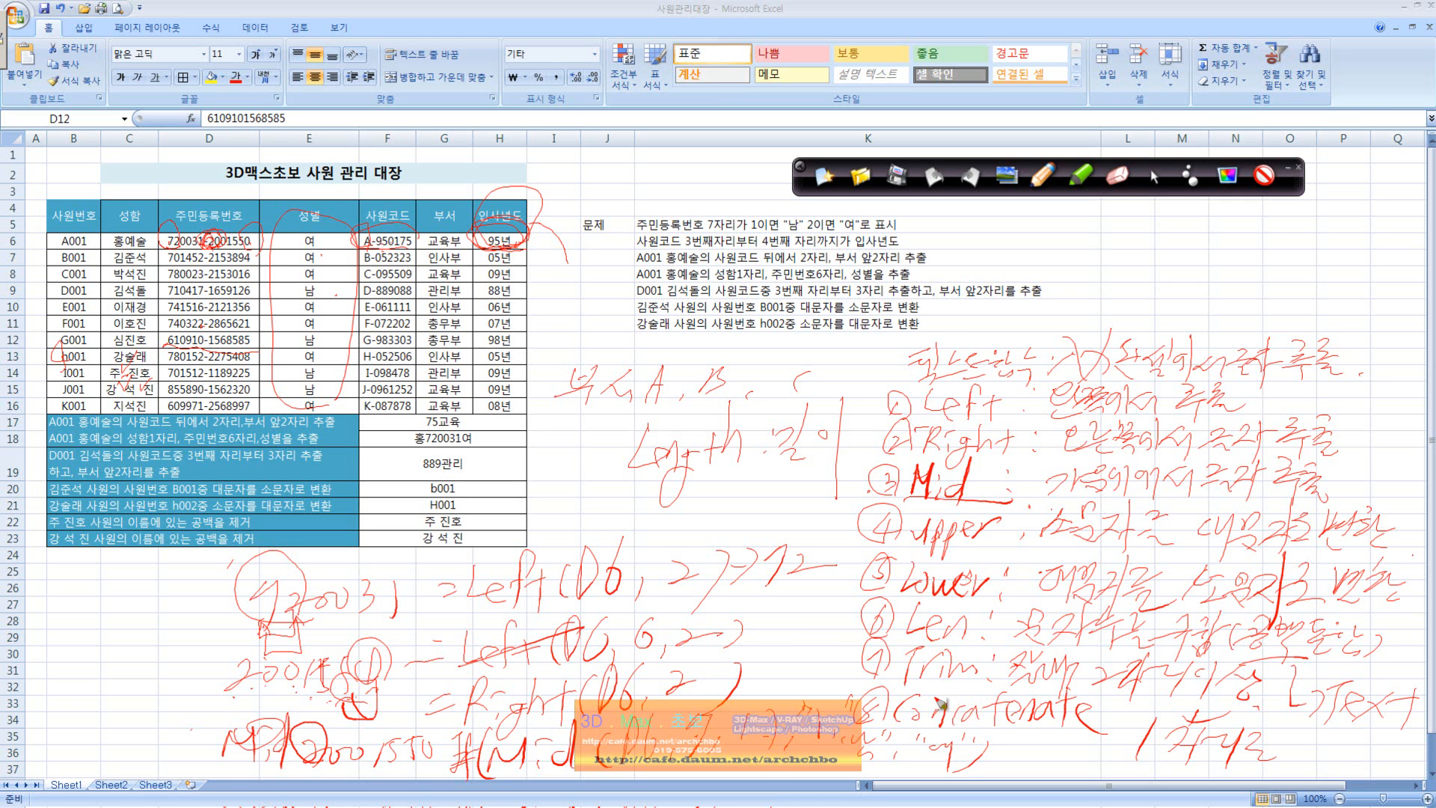
Step: Finish the handwritten notes, clear all of them from the worksheet and return to the normal pointer
{"action": "mouse_move", "coordinate": [1054, 770]}
{"action": "left_mouse_down"}
{"action": "mouse_move", "coordinate": [1035, 744]}
{"action": "mouse_move", "coordinate": [1074, 776]}
{"action": "left_mouse_up"}
{"action": "left_click", "coordinate": [824, 177]}
{"action": "left_click", "coordinate": [1148, 180]}
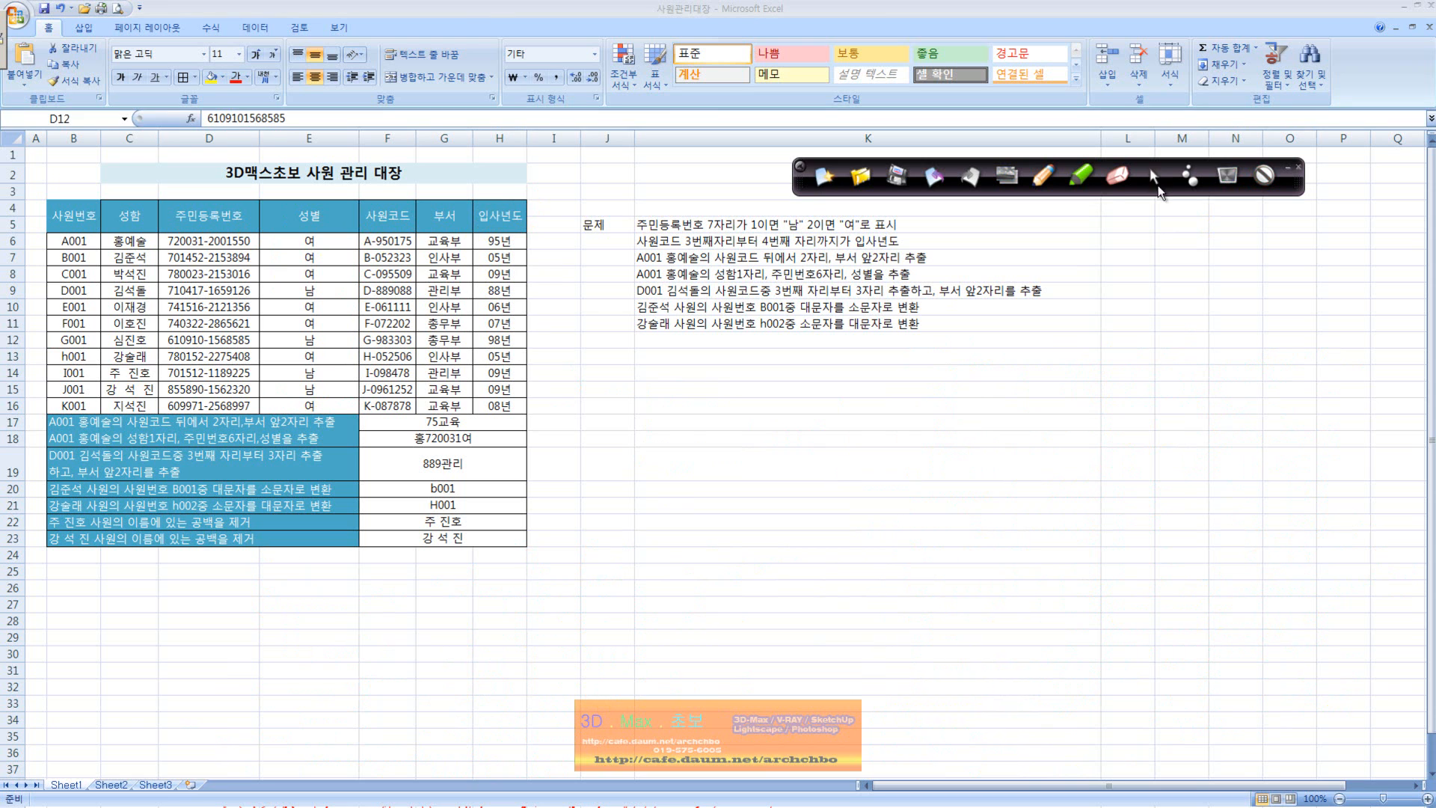
{"action": "mouse_move", "coordinate": [566, 806]}
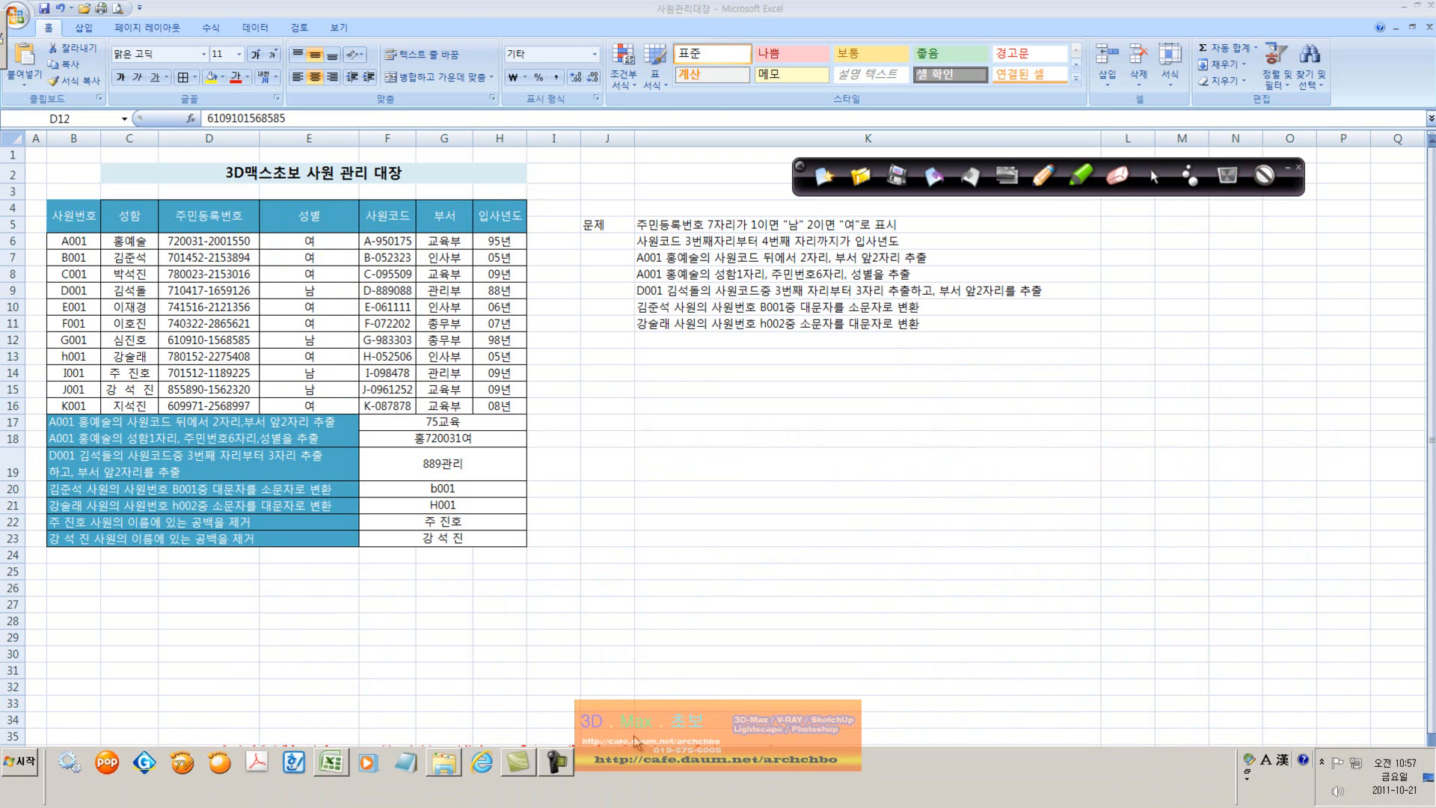
{"action": "left_click", "coordinate": [553, 762]}
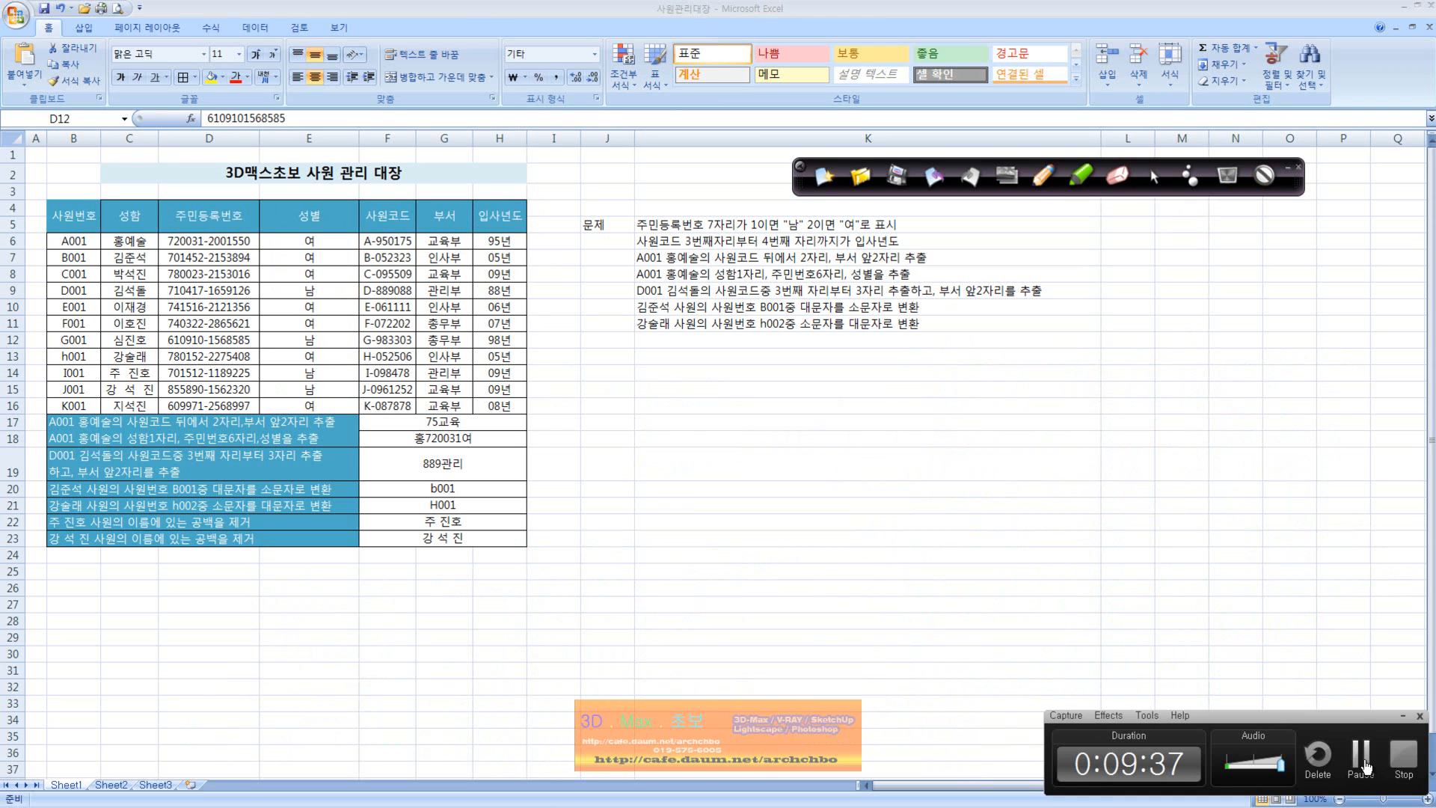
{"action": "left_click", "coordinate": [1358, 750]}
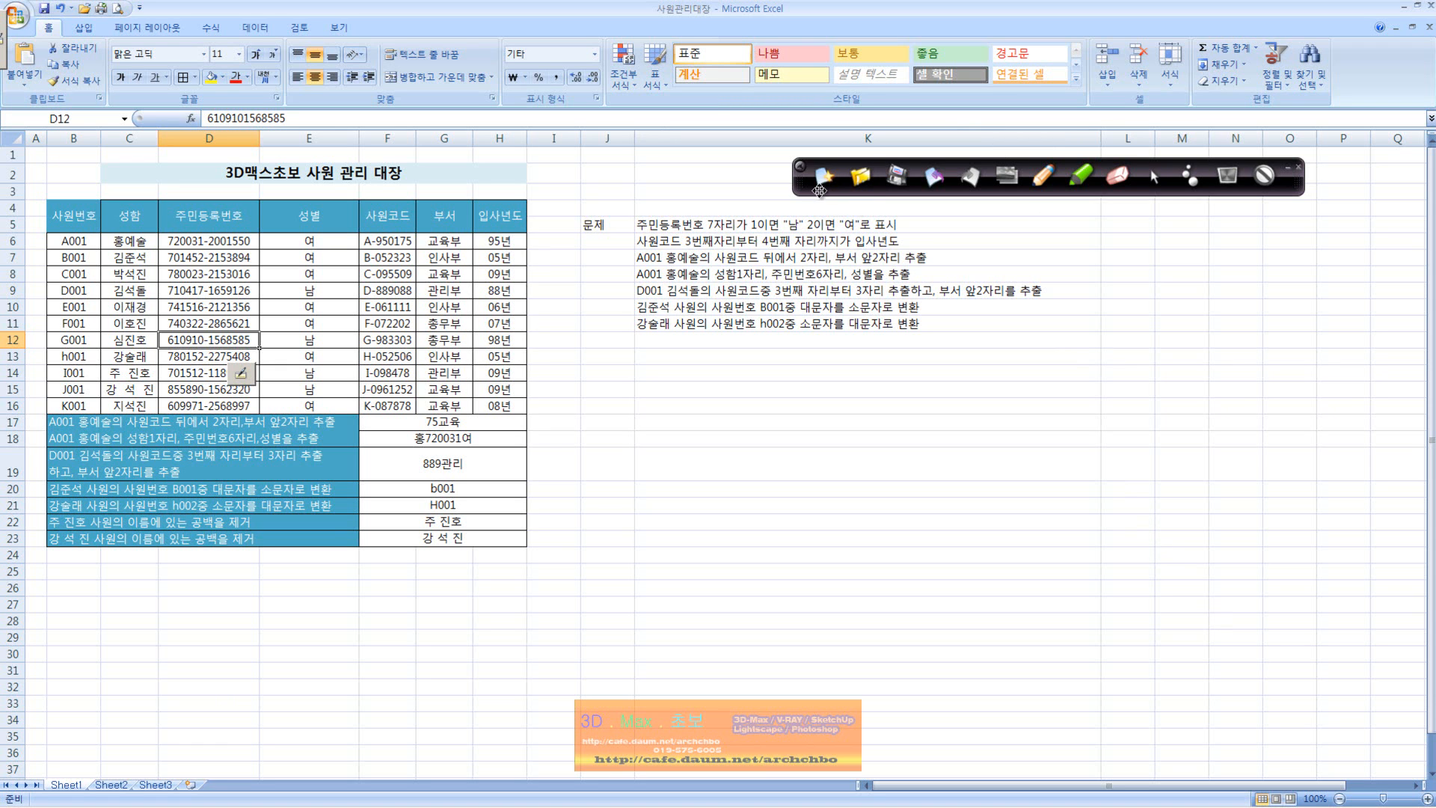
{"action": "left_click_drag", "start_coordinate": [798, 180], "coordinate": [782, 169]}
Step: Examine the existing gender formula in cell E6 without changing it
{"action": "left_click", "coordinate": [326, 236]}
{"action": "double_click", "coordinate": [327, 236]}
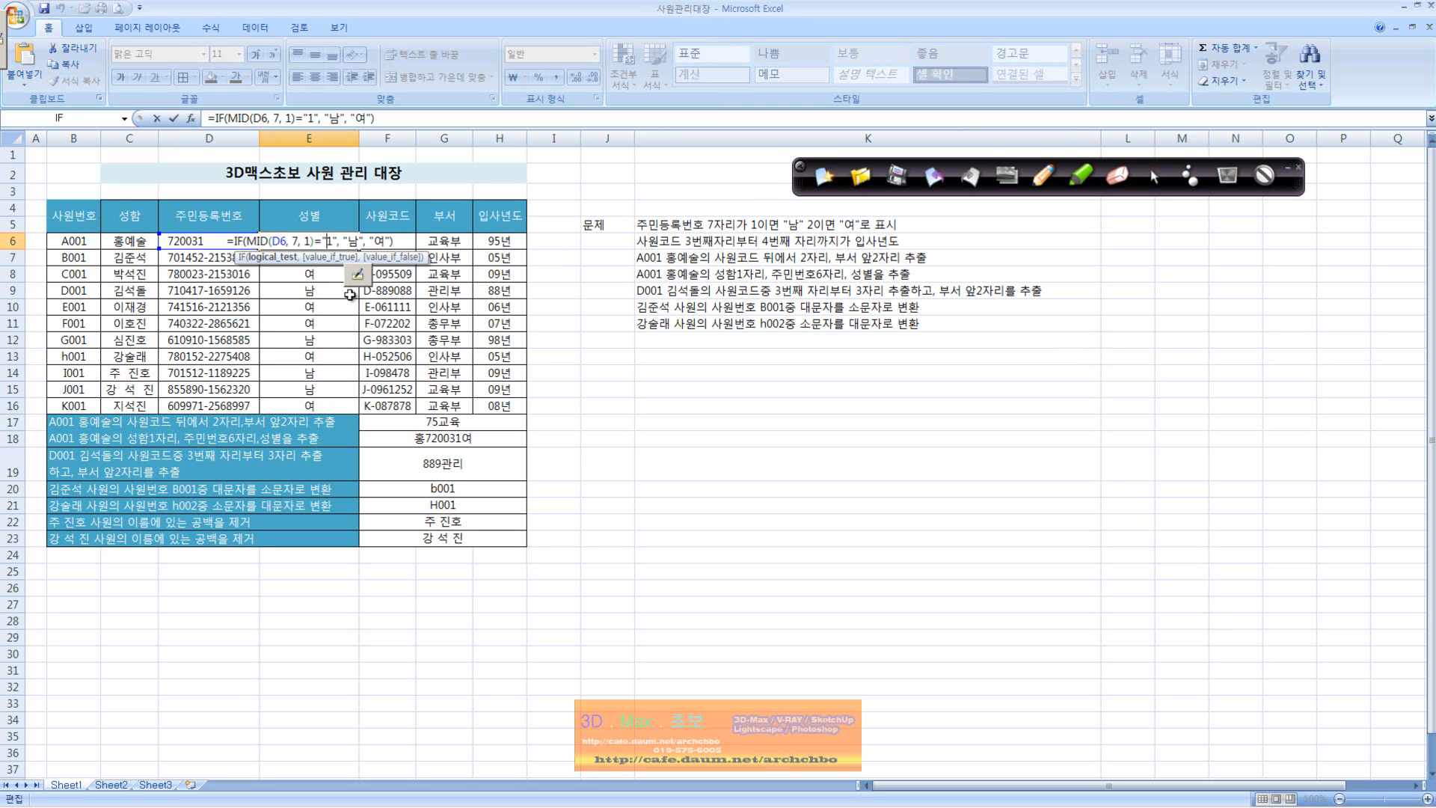
{"action": "key", "text": "Escape"}
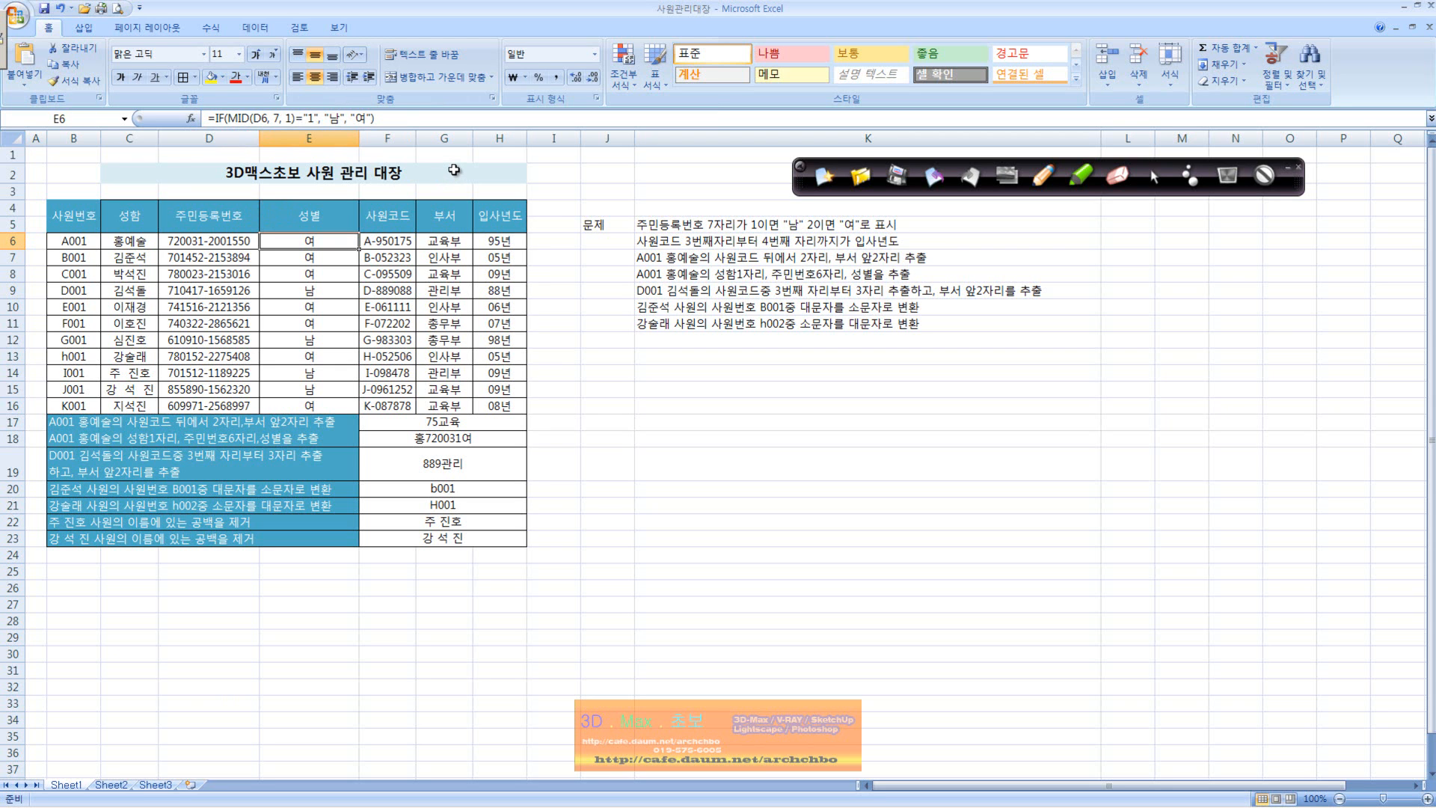
Step: Handwrite the first employee's resident registration number with the pen below the problem list
{"action": "left_click", "coordinate": [1042, 175]}
{"action": "mouse_move", "coordinate": [691, 385]}
{"action": "left_mouse_down"}
{"action": "mouse_move", "coordinate": [711, 368]}
{"action": "mouse_move", "coordinate": [686, 411]}
{"action": "mouse_move", "coordinate": [782, 388]}
{"action": "left_mouse_up"}
{"action": "mouse_move", "coordinate": [809, 374]}
{"action": "left_mouse_down"}
{"action": "mouse_move", "coordinate": [826, 404]}
{"action": "mouse_move", "coordinate": [915, 383]}
{"action": "mouse_move", "coordinate": [1000, 395]}
{"action": "left_mouse_up"}
{"action": "mouse_move", "coordinate": [1025, 368]}
{"action": "left_mouse_down"}
{"action": "mouse_move", "coordinate": [1015, 394]}
{"action": "mouse_move", "coordinate": [1054, 370]}
{"action": "left_mouse_up"}
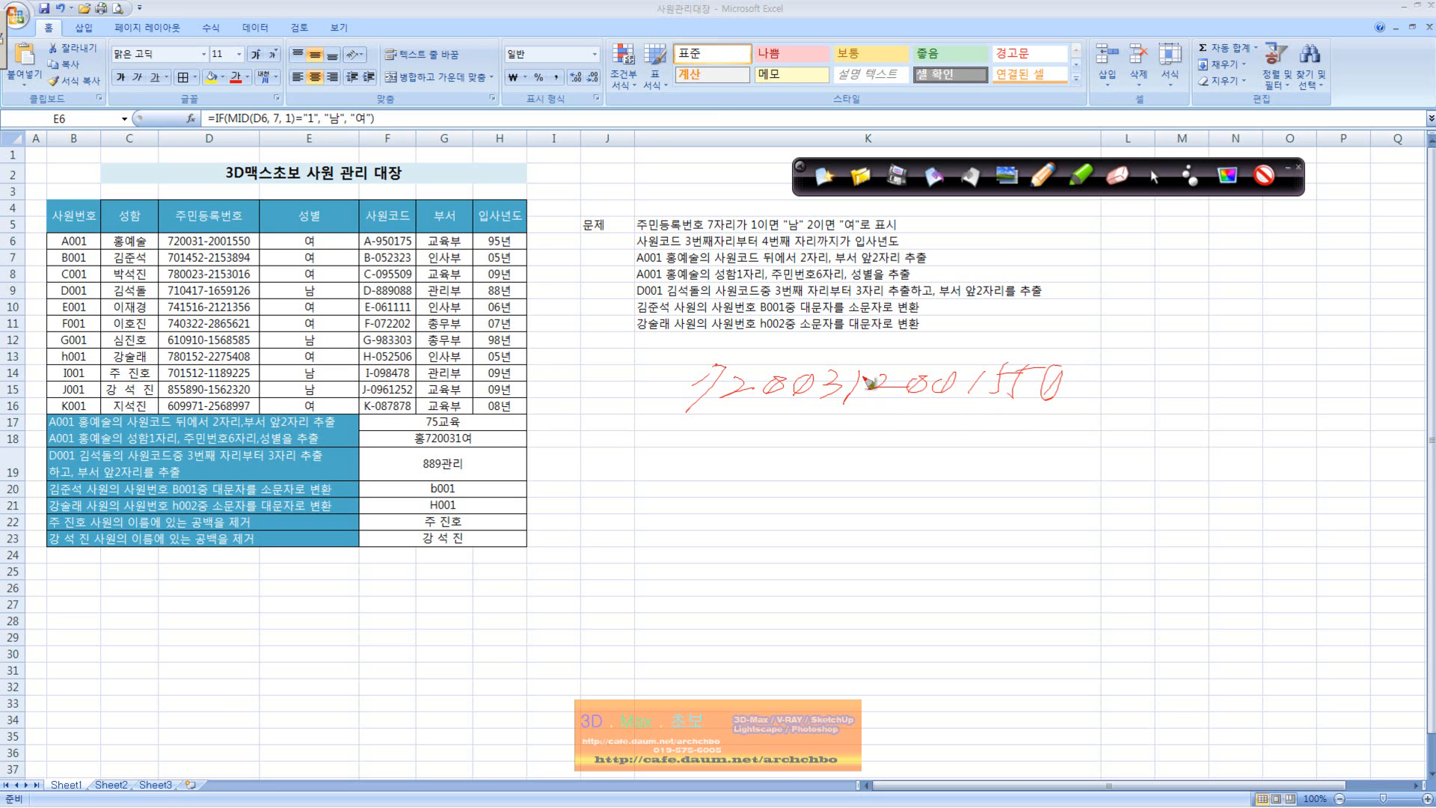
Step: Circle and label the seventh digit of the handwritten number and put a dot under each digit counted before it
{"action": "mouse_move", "coordinate": [873, 377]}
{"action": "left_mouse_down"}
{"action": "mouse_move", "coordinate": [890, 359]}
{"action": "mouse_move", "coordinate": [971, 354]}
{"action": "mouse_move", "coordinate": [966, 366]}
{"action": "left_mouse_up"}
{"action": "left_click", "coordinate": [708, 405]}
{"action": "left_click", "coordinate": [739, 407]}
{"action": "left_click", "coordinate": [775, 404]}
{"action": "left_click", "coordinate": [812, 407]}
{"action": "left_click", "coordinate": [834, 406]}
{"action": "left_click", "coordinate": [856, 406]}
Step: Draw a branch from the seventh digit showing 1 → 남 and 2 → 여
{"action": "mouse_move", "coordinate": [852, 402]}
{"action": "left_mouse_down"}
{"action": "mouse_move", "coordinate": [842, 444]}
{"action": "mouse_move", "coordinate": [871, 492]}
{"action": "left_mouse_up"}
{"action": "mouse_move", "coordinate": [895, 425]}
{"action": "left_mouse_down"}
{"action": "mouse_move", "coordinate": [892, 456]}
{"action": "mouse_move", "coordinate": [1009, 441]}
{"action": "left_mouse_up"}
{"action": "left_click_drag", "start_coordinate": [989, 448], "coordinate": [1015, 465]}
{"action": "left_click_drag", "start_coordinate": [880, 482], "coordinate": [961, 498]}
{"action": "mouse_move", "coordinate": [968, 497]}
{"action": "left_mouse_down"}
{"action": "mouse_move", "coordinate": [1005, 490]}
{"action": "mouse_move", "coordinate": [982, 530]}
{"action": "left_mouse_up"}
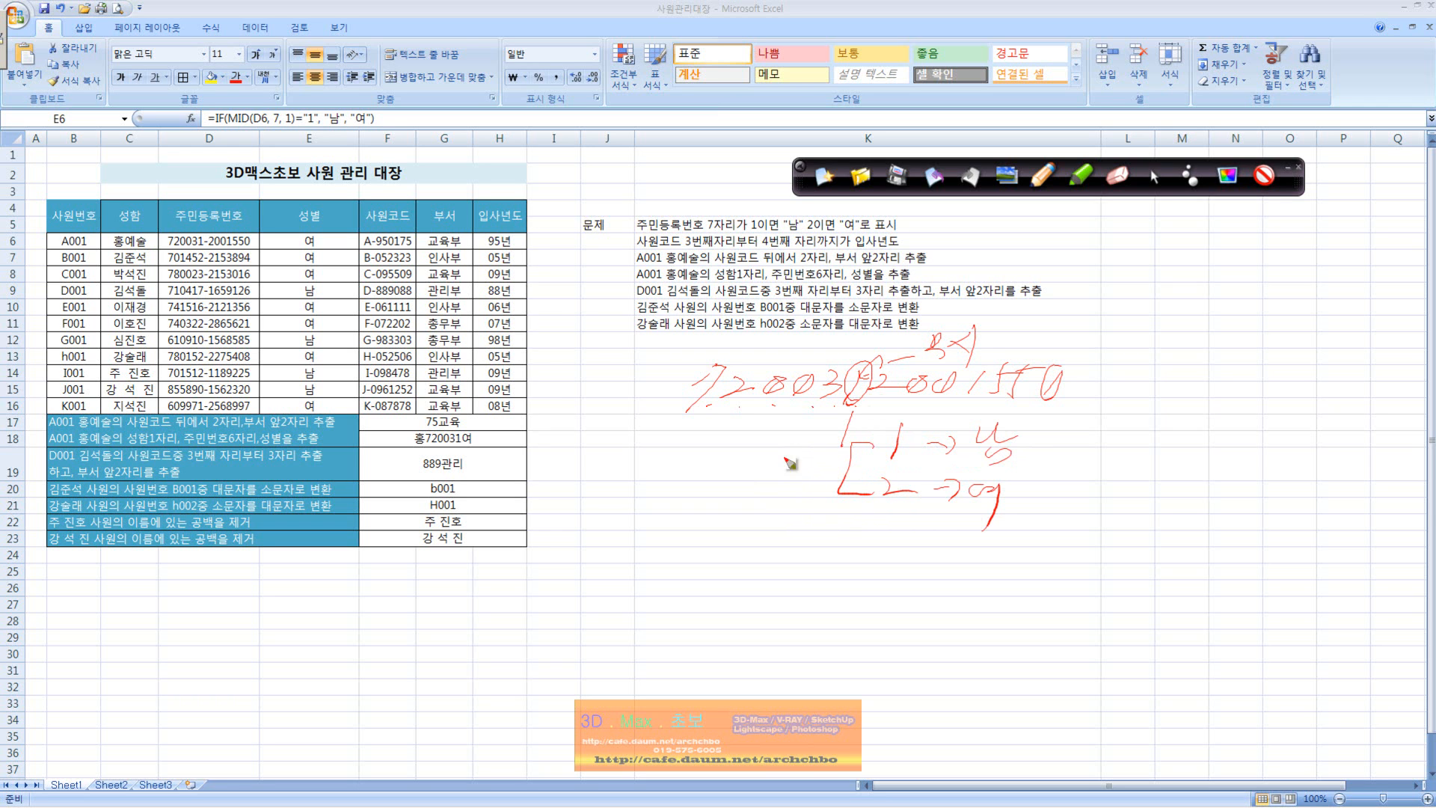
Step: Handwrite the start of the formula, Mid(D6,7, below the branch and mark cell E6 in the register
{"action": "mouse_move", "coordinate": [796, 521]}
{"action": "left_mouse_down"}
{"action": "mouse_move", "coordinate": [767, 552]}
{"action": "mouse_move", "coordinate": [800, 555]}
{"action": "mouse_move", "coordinate": [825, 528]}
{"action": "left_mouse_up"}
{"action": "left_click_drag", "start_coordinate": [824, 545], "coordinate": [817, 559]}
{"action": "left_click_drag", "start_coordinate": [842, 545], "coordinate": [827, 550]}
{"action": "left_click_drag", "start_coordinate": [839, 507], "coordinate": [836, 553]}
{"action": "left_click_drag", "start_coordinate": [881, 524], "coordinate": [875, 553]}
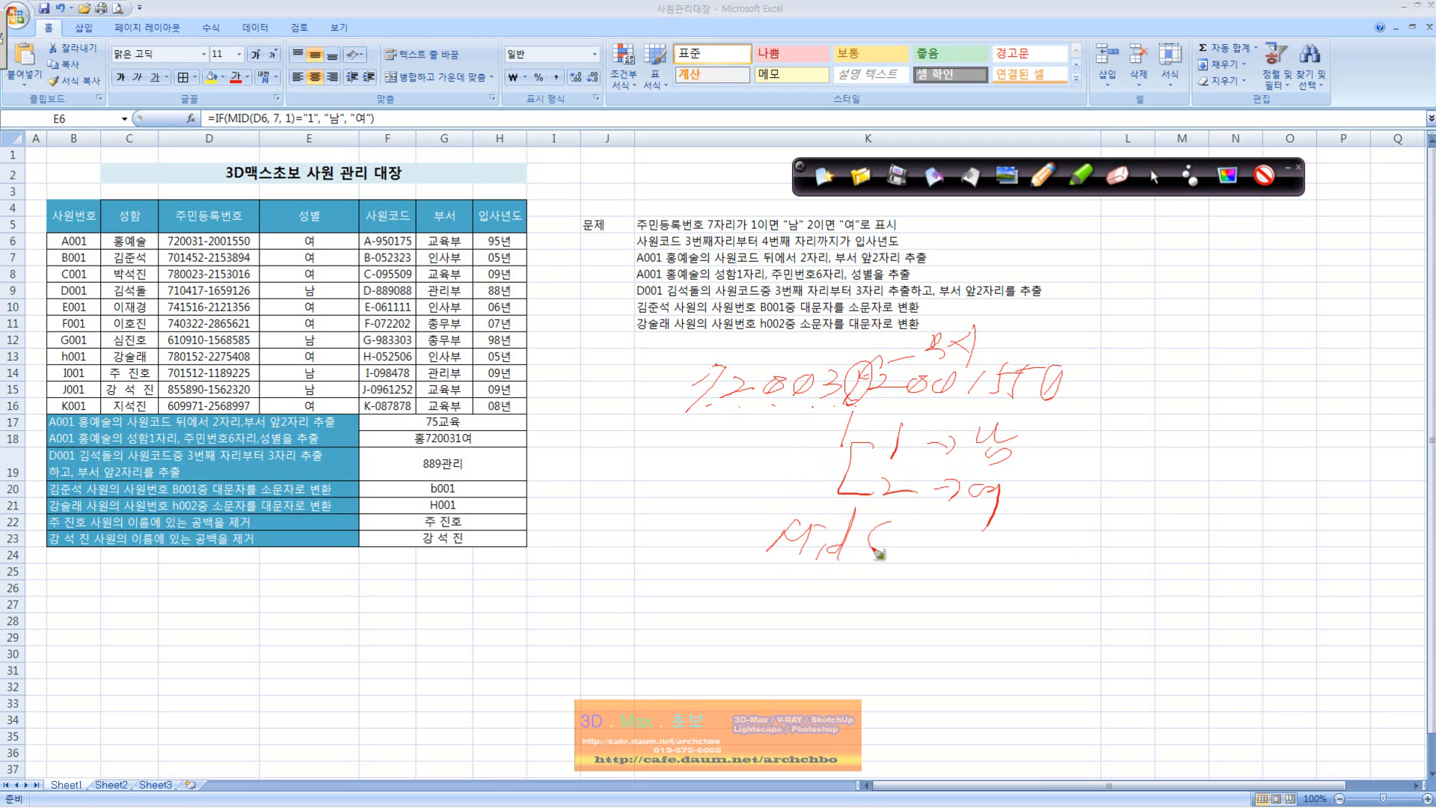
{"action": "left_click_drag", "start_coordinate": [302, 238], "coordinate": [329, 234]}
{"action": "mouse_move", "coordinate": [884, 526]}
{"action": "left_mouse_down"}
{"action": "mouse_move", "coordinate": [887, 561]}
{"action": "mouse_move", "coordinate": [932, 556]}
{"action": "left_mouse_up"}
{"action": "left_click_drag", "start_coordinate": [947, 535], "coordinate": [986, 557]}
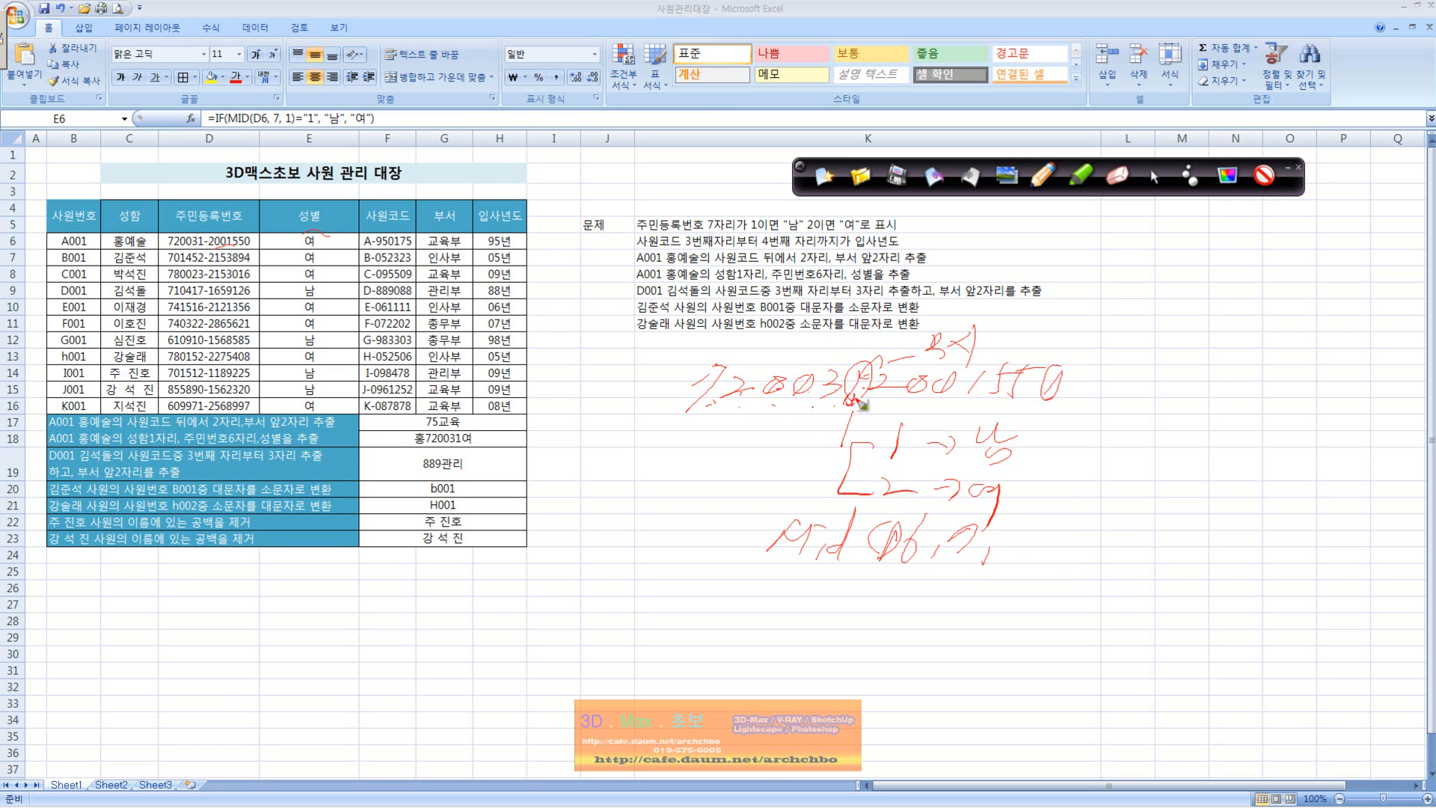
Step: Add 1 as the third Mid argument, circle it and explain it with the note 추출할 글자 수
{"action": "mouse_move", "coordinate": [1023, 528]}
{"action": "left_mouse_down"}
{"action": "mouse_move", "coordinate": [1020, 554]}
{"action": "mouse_move", "coordinate": [1059, 538]}
{"action": "mouse_move", "coordinate": [1046, 557]}
{"action": "mouse_move", "coordinate": [1043, 523]}
{"action": "mouse_move", "coordinate": [1107, 482]}
{"action": "left_mouse_up"}
{"action": "mouse_move", "coordinate": [1114, 465]}
{"action": "left_mouse_down"}
{"action": "mouse_move", "coordinate": [1119, 501]}
{"action": "mouse_move", "coordinate": [1157, 462]}
{"action": "mouse_move", "coordinate": [1177, 469]}
{"action": "left_mouse_up"}
{"action": "left_click_drag", "start_coordinate": [1158, 475], "coordinate": [1157, 498]}
{"action": "left_click_drag", "start_coordinate": [1188, 442], "coordinate": [1199, 456]}
{"action": "mouse_move", "coordinate": [1179, 460]}
{"action": "left_mouse_down"}
{"action": "mouse_move", "coordinate": [1207, 457]}
{"action": "mouse_move", "coordinate": [1197, 468]}
{"action": "left_mouse_up"}
{"action": "mouse_move", "coordinate": [1186, 471]}
{"action": "left_mouse_down"}
{"action": "mouse_move", "coordinate": [1202, 482]}
{"action": "mouse_move", "coordinate": [1217, 464]}
{"action": "left_mouse_up"}
{"action": "mouse_move", "coordinate": [1225, 448]}
{"action": "left_mouse_down"}
{"action": "mouse_move", "coordinate": [1226, 462]}
{"action": "mouse_move", "coordinate": [1271, 458]}
{"action": "mouse_move", "coordinate": [1287, 482]}
{"action": "mouse_move", "coordinate": [1316, 455]}
{"action": "mouse_move", "coordinate": [1310, 490]}
{"action": "left_mouse_up"}
{"action": "left_click_drag", "start_coordinate": [1343, 440], "coordinate": [1337, 465]}
{"action": "mouse_move", "coordinate": [1330, 465]}
{"action": "left_mouse_down"}
{"action": "mouse_move", "coordinate": [1366, 454]}
{"action": "mouse_move", "coordinate": [1334, 523]}
{"action": "left_mouse_up"}
{"action": "left_click", "coordinate": [1356, 525]}
Step: Handwrite the alternative character counts 2 and 3 under the circled argument with arrows to 12 and 120
{"action": "left_click_drag", "start_coordinate": [1022, 566], "coordinate": [1058, 566]}
{"action": "left_click_drag", "start_coordinate": [897, 397], "coordinate": [890, 411]}
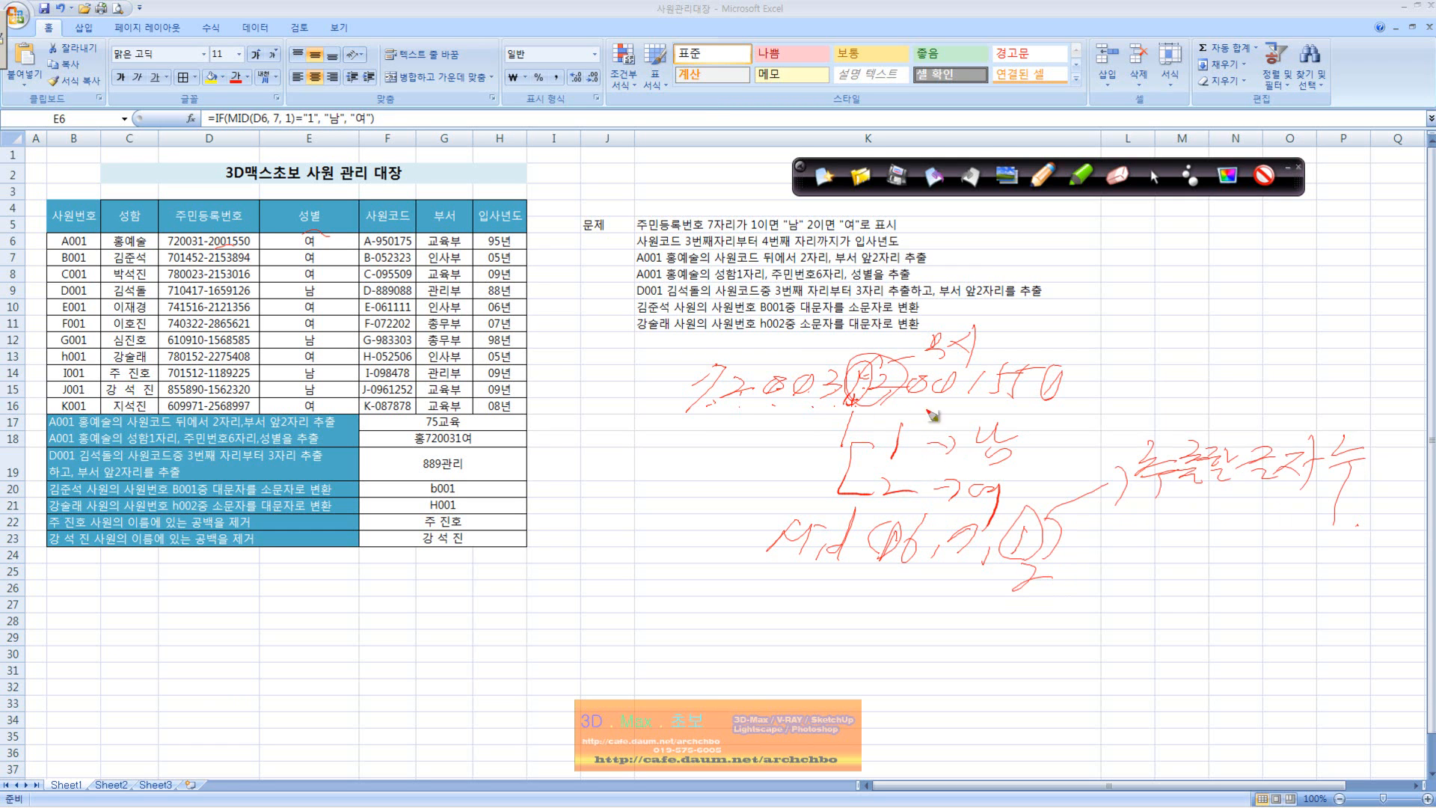
{"action": "left_click_drag", "start_coordinate": [1055, 585], "coordinate": [1126, 553]}
{"action": "mouse_move", "coordinate": [1124, 550]}
{"action": "left_mouse_down"}
{"action": "mouse_move", "coordinate": [1135, 567]}
{"action": "mouse_move", "coordinate": [1203, 554]}
{"action": "left_mouse_up"}
{"action": "left_click_drag", "start_coordinate": [867, 406], "coordinate": [934, 400]}
{"action": "mouse_move", "coordinate": [1023, 598]}
{"action": "left_mouse_down"}
{"action": "mouse_move", "coordinate": [1061, 634]}
{"action": "mouse_move", "coordinate": [1140, 632]}
{"action": "left_mouse_up"}
{"action": "left_click_drag", "start_coordinate": [1149, 605], "coordinate": [1208, 620]}
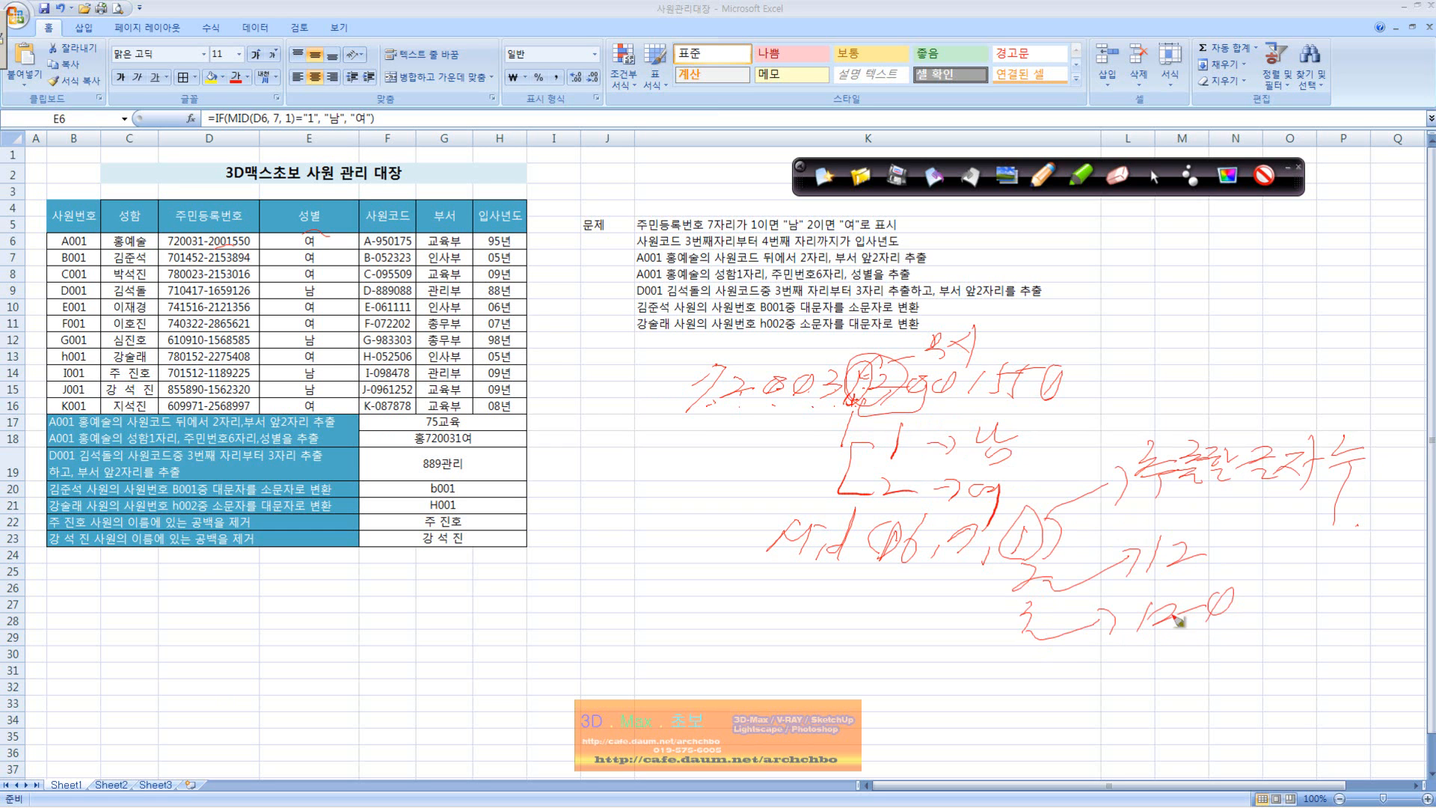
Step: Underline the handwritten Mid formula and draw a curved arrow from it down to the result 1
{"action": "left_click_drag", "start_coordinate": [1043, 552], "coordinate": [1062, 538]}
{"action": "mouse_move", "coordinate": [759, 562]}
{"action": "left_mouse_down"}
{"action": "mouse_move", "coordinate": [878, 576]}
{"action": "mouse_move", "coordinate": [1099, 550]}
{"action": "left_mouse_up"}
{"action": "mouse_move", "coordinate": [976, 578]}
{"action": "left_mouse_down"}
{"action": "mouse_move", "coordinate": [972, 662]}
{"action": "mouse_move", "coordinate": [998, 699]}
{"action": "mouse_move", "coordinate": [1038, 704]}
{"action": "left_mouse_up"}
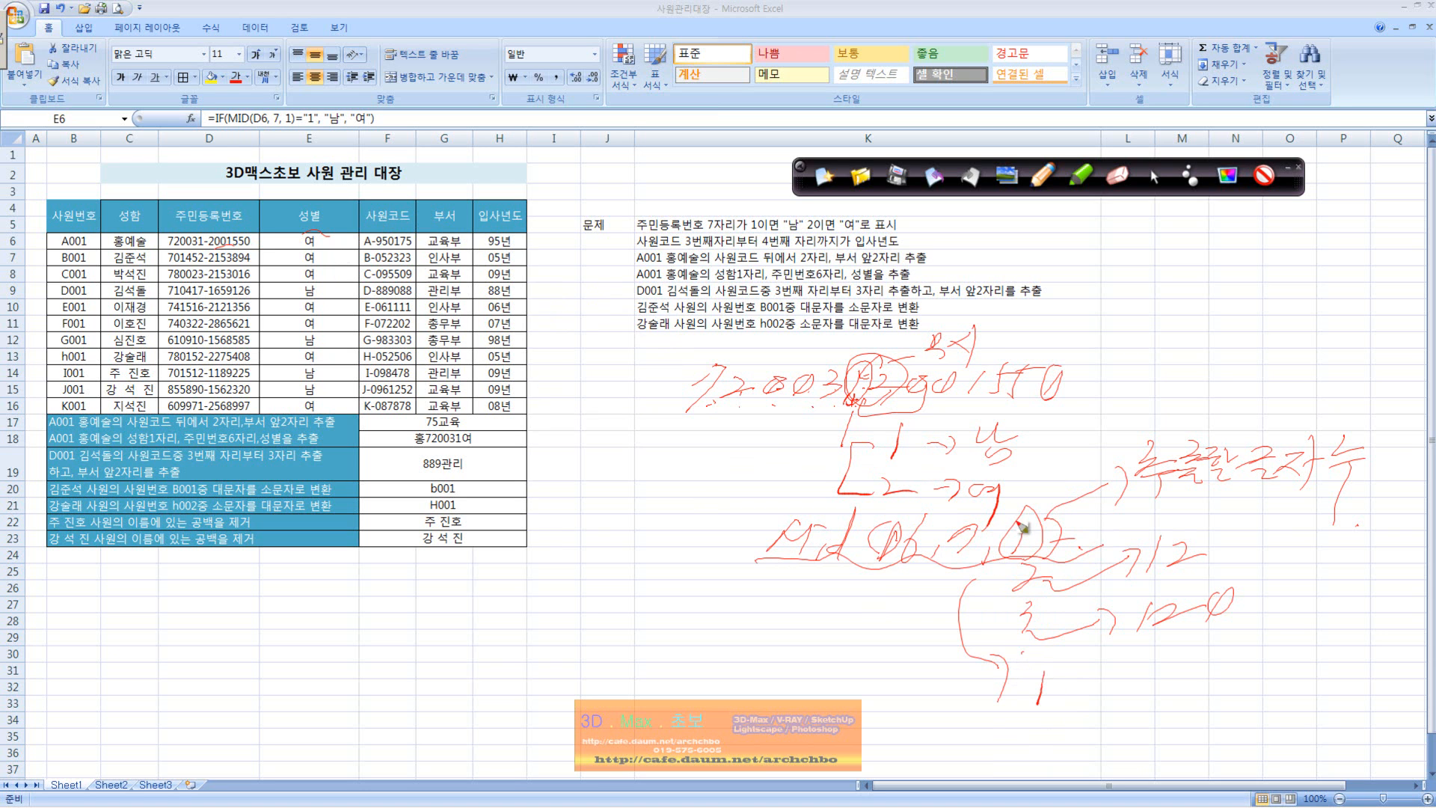
Step: Wrap the handwritten Mid formula in If, compare it with 1 and underline the whole condition with a zigzag
{"action": "mouse_move", "coordinate": [722, 507]}
{"action": "left_mouse_down"}
{"action": "mouse_move", "coordinate": [740, 511]}
{"action": "mouse_move", "coordinate": [720, 552]}
{"action": "left_mouse_up"}
{"action": "mouse_move", "coordinate": [711, 553]}
{"action": "left_mouse_down"}
{"action": "mouse_move", "coordinate": [731, 548]}
{"action": "mouse_move", "coordinate": [731, 589]}
{"action": "mouse_move", "coordinate": [763, 541]}
{"action": "mouse_move", "coordinate": [759, 565]}
{"action": "left_mouse_up"}
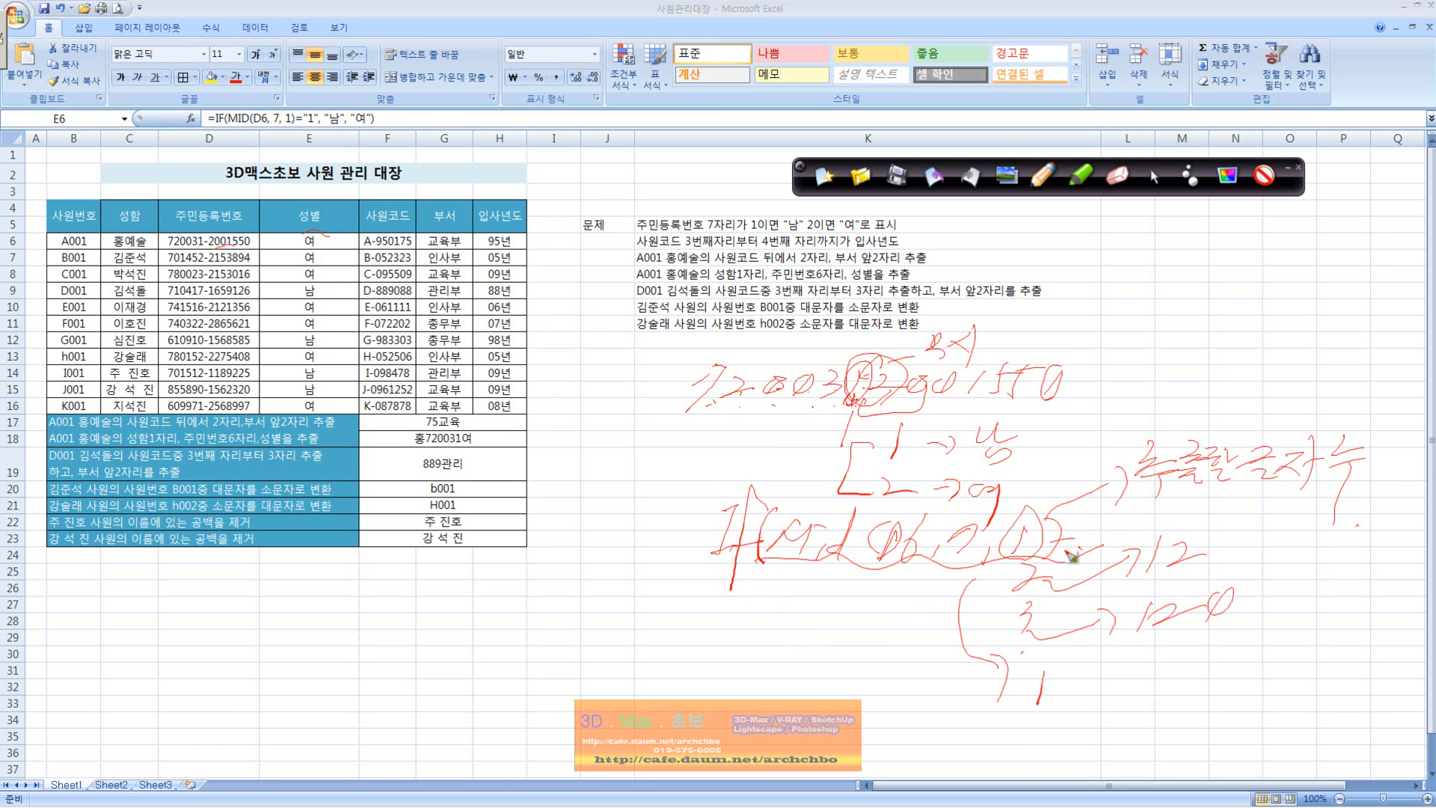
{"action": "mouse_move", "coordinate": [1086, 546]}
{"action": "left_mouse_down"}
{"action": "mouse_move", "coordinate": [1115, 536]}
{"action": "mouse_move", "coordinate": [1125, 557]}
{"action": "left_mouse_up"}
{"action": "left_click_drag", "start_coordinate": [776, 560], "coordinate": [941, 570]}
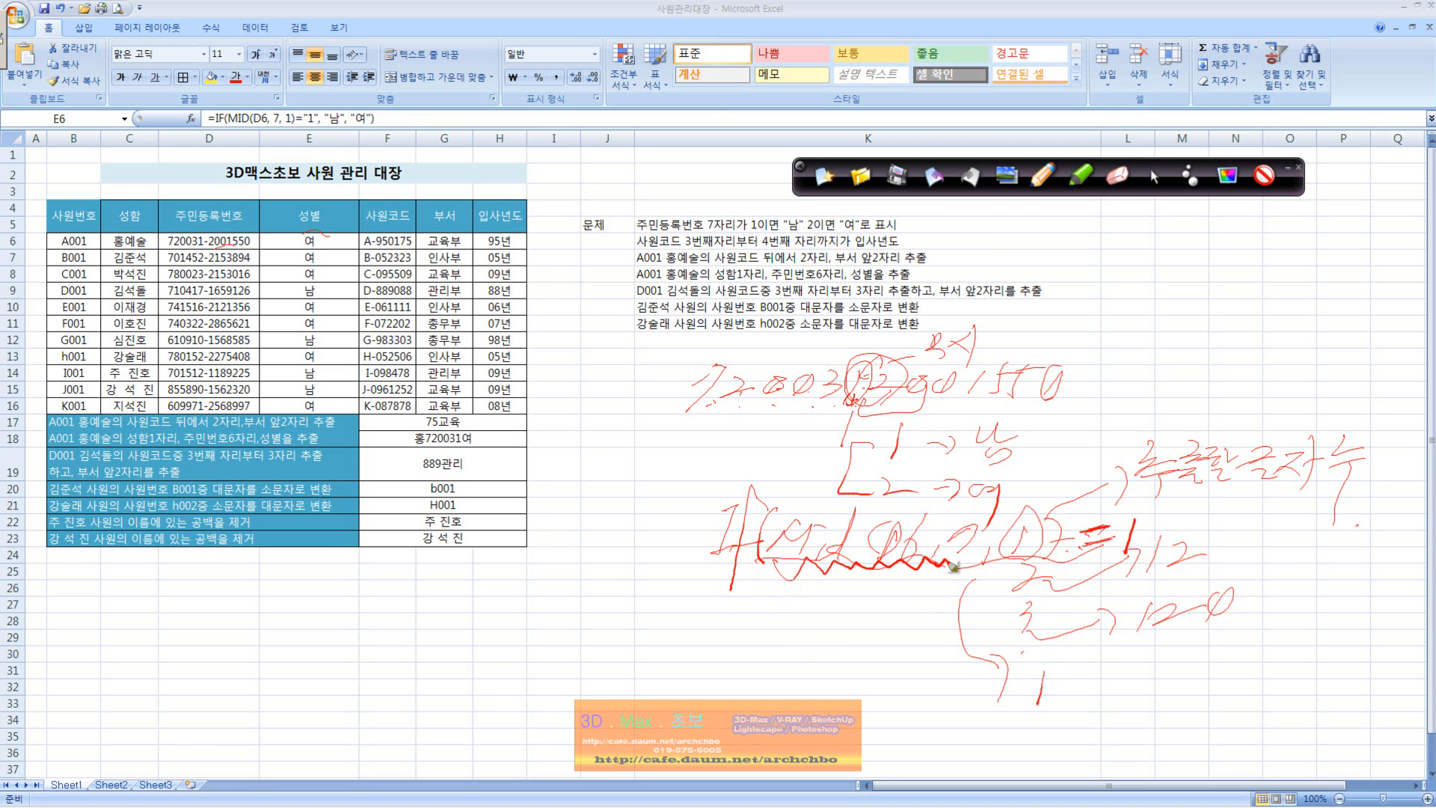
{"action": "left_click_drag", "start_coordinate": [965, 570], "coordinate": [1137, 563]}
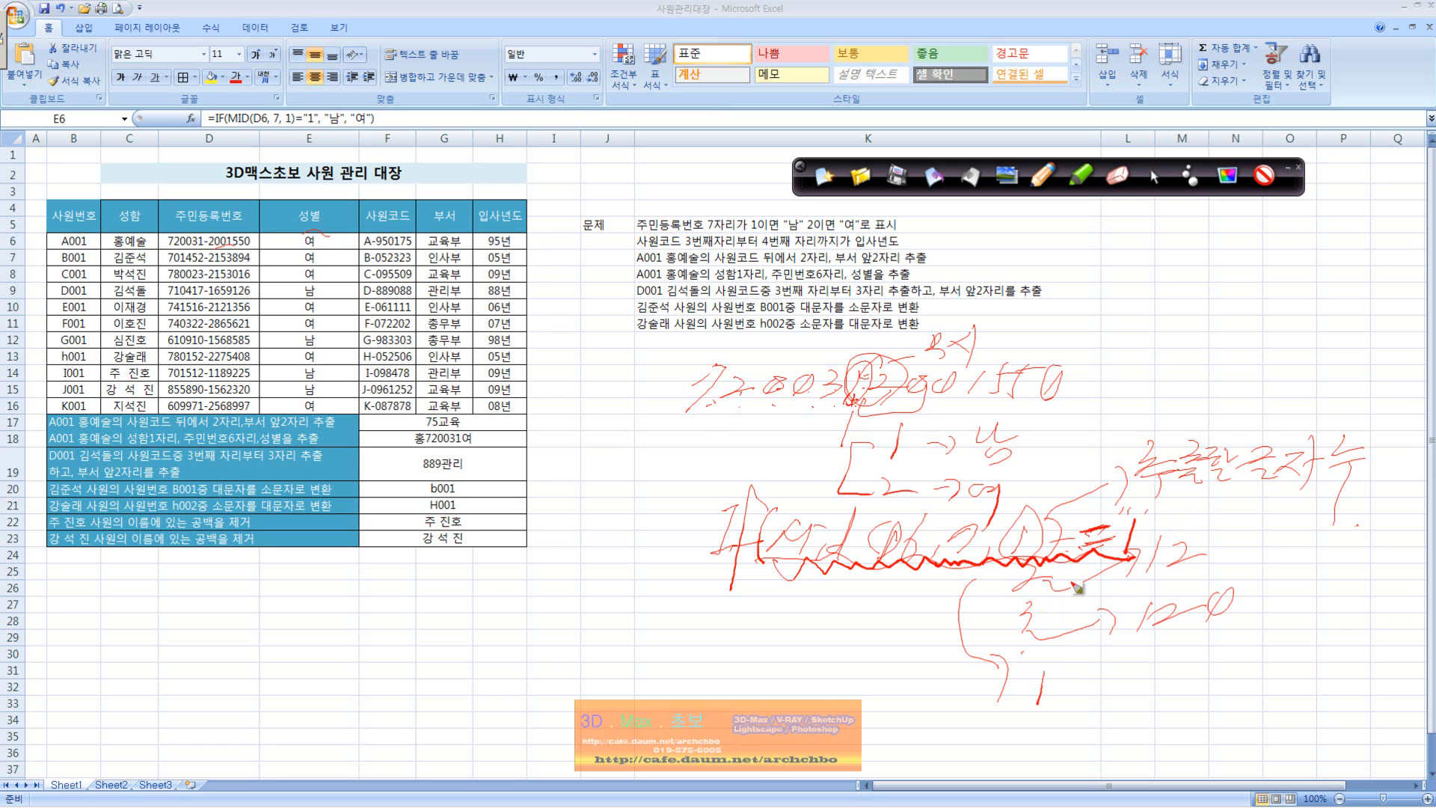
Step: Complete the handwritten If formula with "남" and "여" and mark the seventh digit in D6 and the "1" in E6's formula
{"action": "mouse_move", "coordinate": [1179, 519]}
{"action": "left_mouse_down"}
{"action": "mouse_move", "coordinate": [1189, 535]}
{"action": "mouse_move", "coordinate": [1207, 523]}
{"action": "mouse_move", "coordinate": [1212, 552]}
{"action": "mouse_move", "coordinate": [1239, 522]}
{"action": "mouse_move", "coordinate": [1228, 567]}
{"action": "left_mouse_up"}
{"action": "mouse_move", "coordinate": [1279, 521]}
{"action": "left_mouse_down"}
{"action": "mouse_move", "coordinate": [1301, 538]}
{"action": "mouse_move", "coordinate": [1304, 514]}
{"action": "mouse_move", "coordinate": [1327, 523]}
{"action": "mouse_move", "coordinate": [1333, 569]}
{"action": "left_mouse_up"}
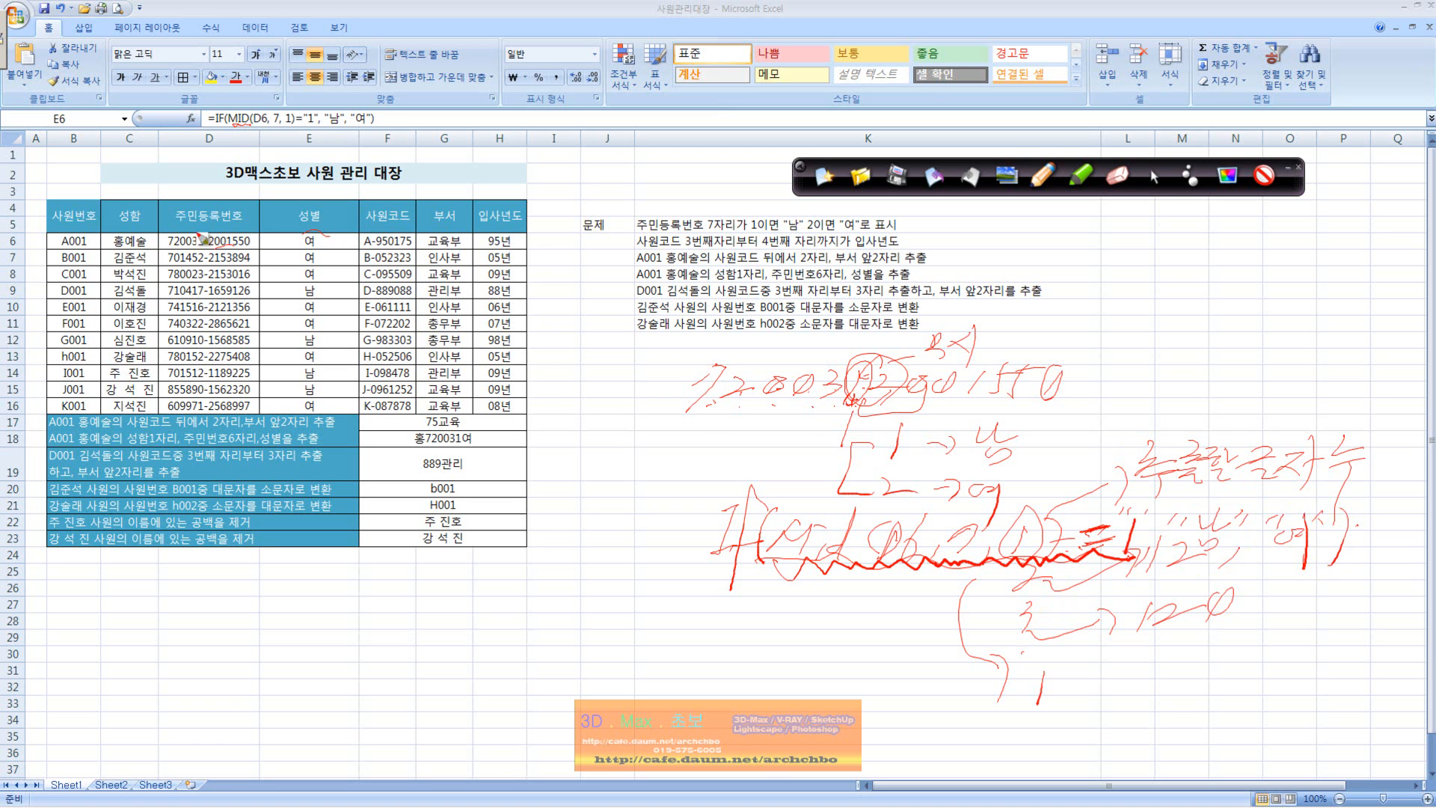
{"action": "left_click_drag", "start_coordinate": [214, 243], "coordinate": [217, 247]}
{"action": "mouse_move", "coordinate": [309, 130]}
{"action": "left_mouse_down"}
{"action": "mouse_move", "coordinate": [293, 113]}
{"action": "mouse_move", "coordinate": [312, 136]}
{"action": "mouse_move", "coordinate": [329, 112]}
{"action": "mouse_move", "coordinate": [308, 131]}
{"action": "left_mouse_up"}
Step: Stop drawing and clear the gender formulas in E6:E16
{"action": "left_click", "coordinate": [1152, 175]}
{"action": "left_click_drag", "start_coordinate": [330, 241], "coordinate": [330, 408]}
{"action": "key", "text": "Delete"}
Step: Enter the formula =MID(D6,7,1) in cell E6
{"action": "left_click", "coordinate": [341, 236]}
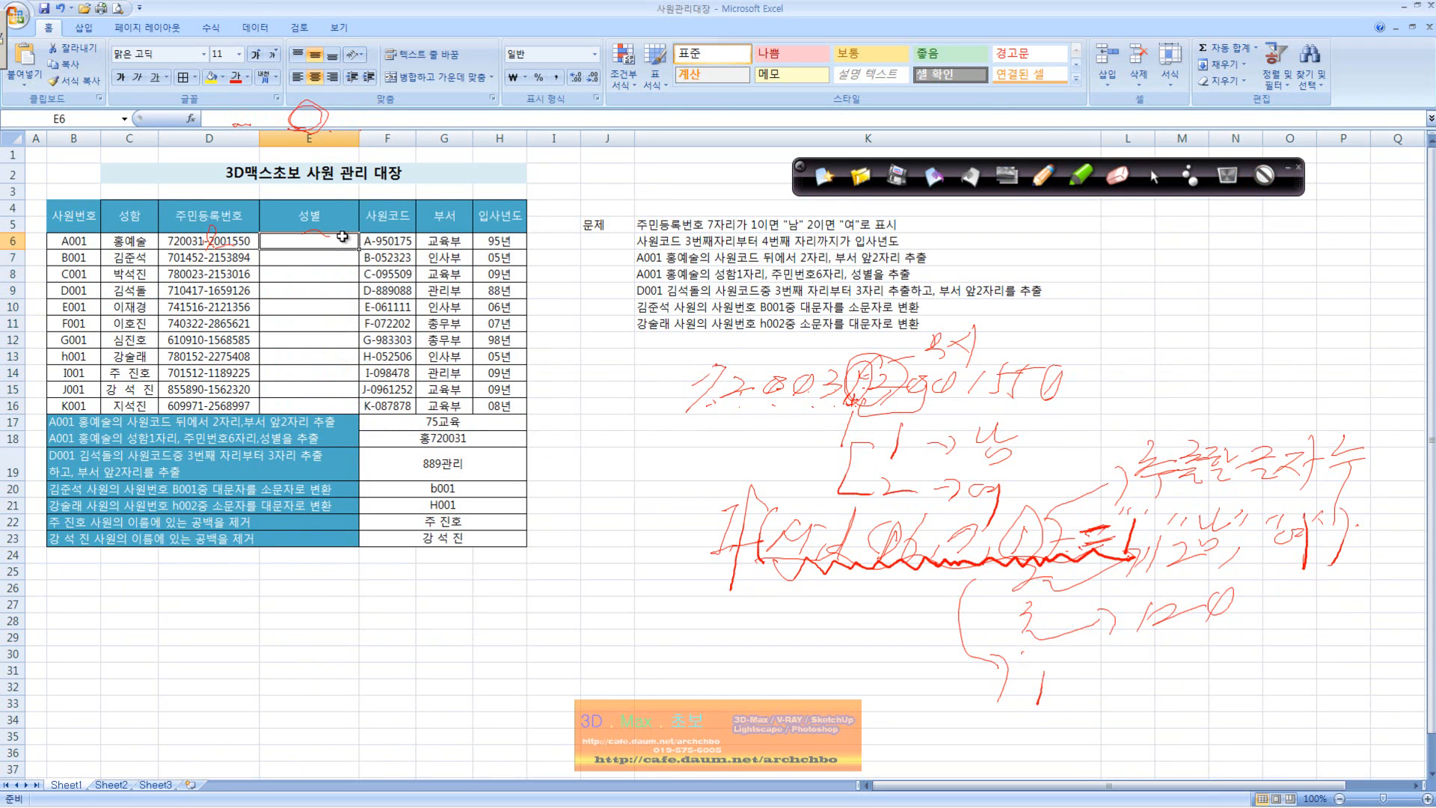
{"action": "type", "text": "="}
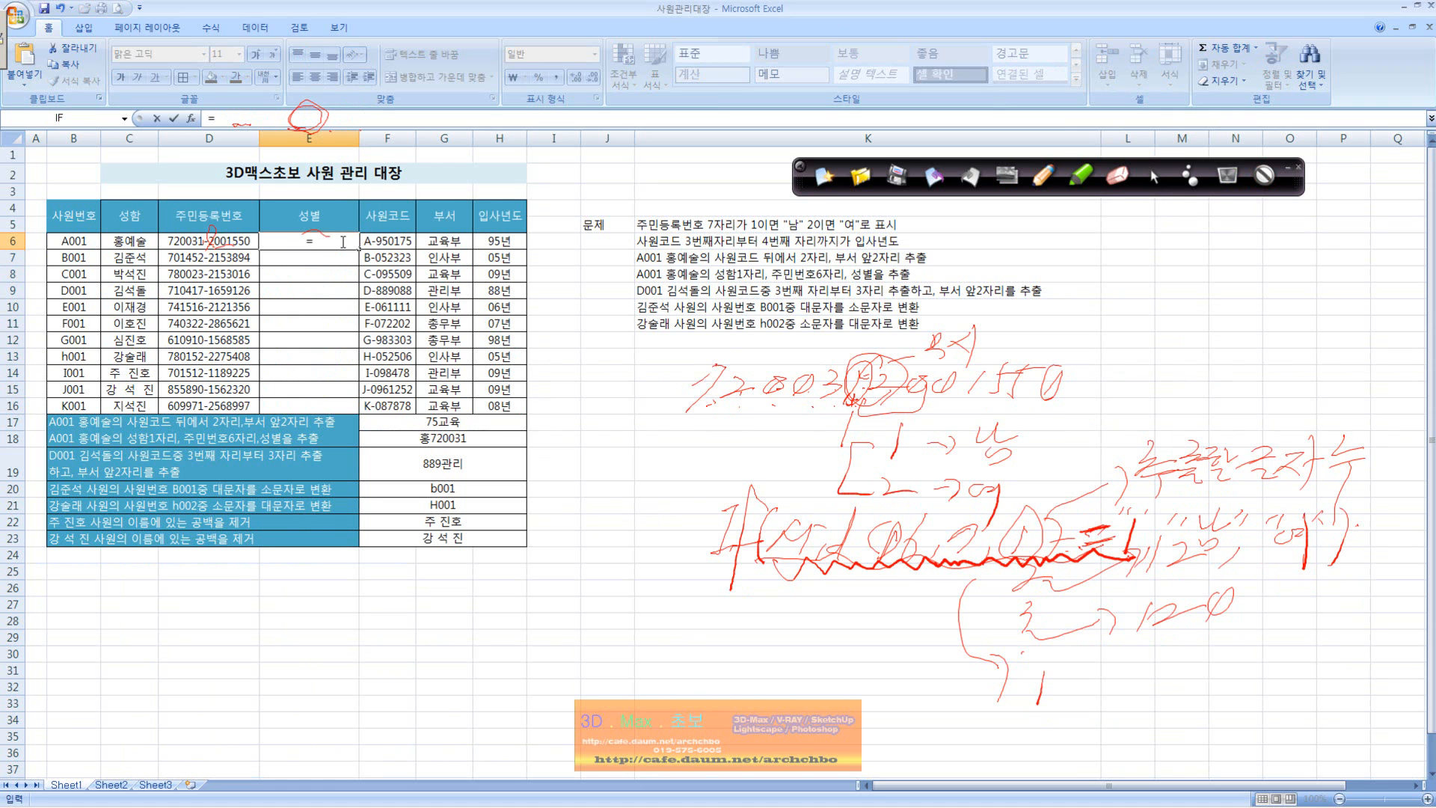
{"action": "type", "text": "mid"}
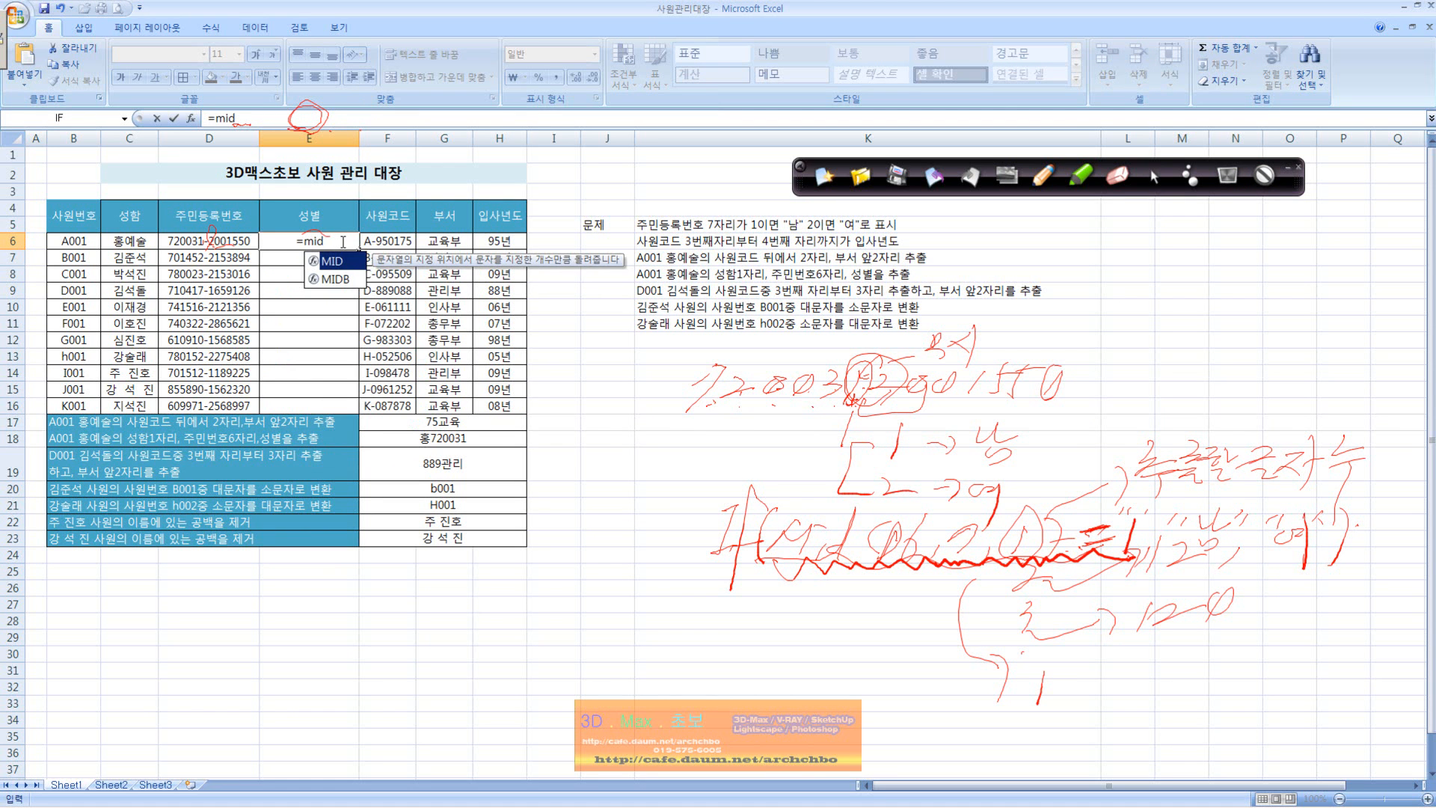
{"action": "type", "text": "("}
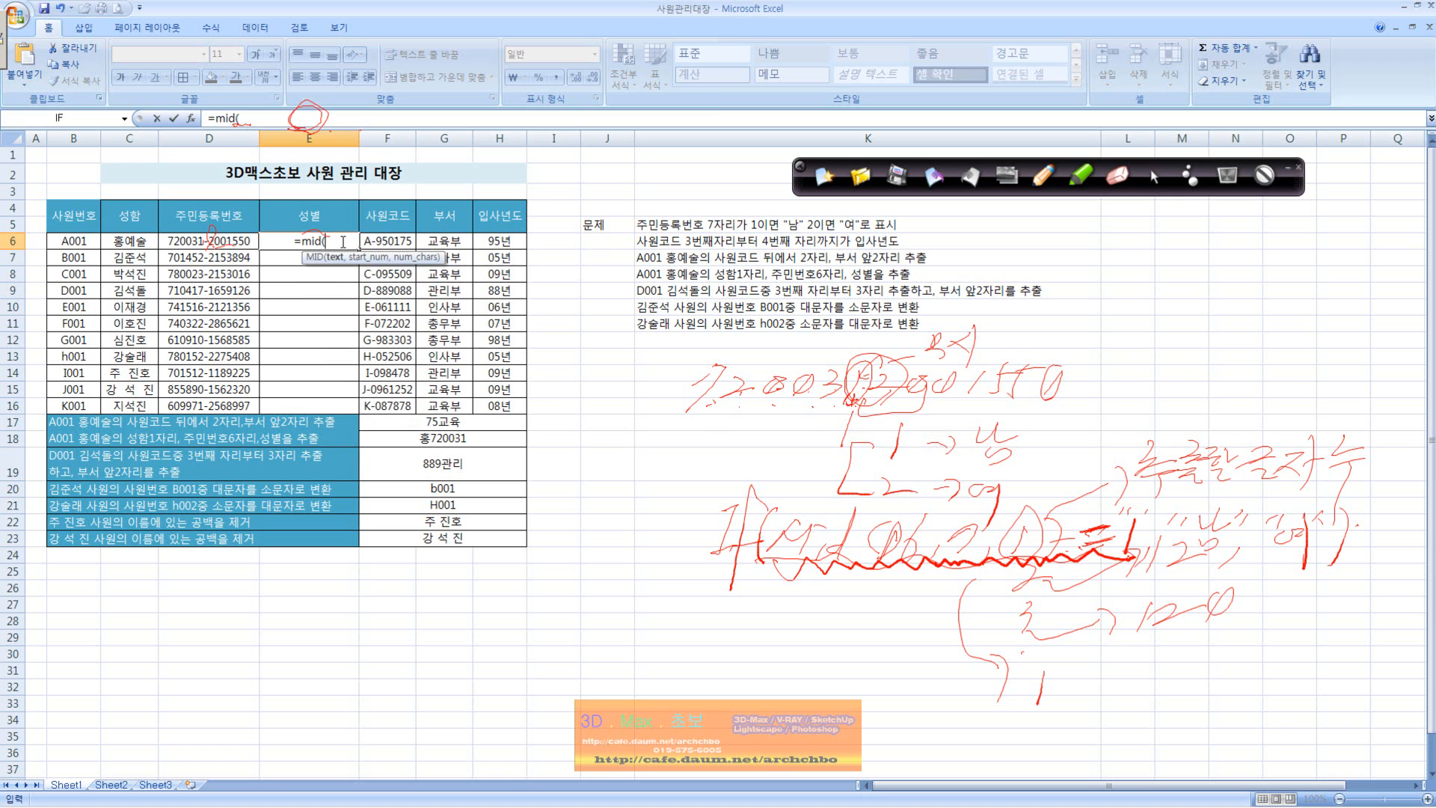
{"action": "left_click", "coordinate": [234, 245]}
{"action": "type", "text": ",7,1)"}
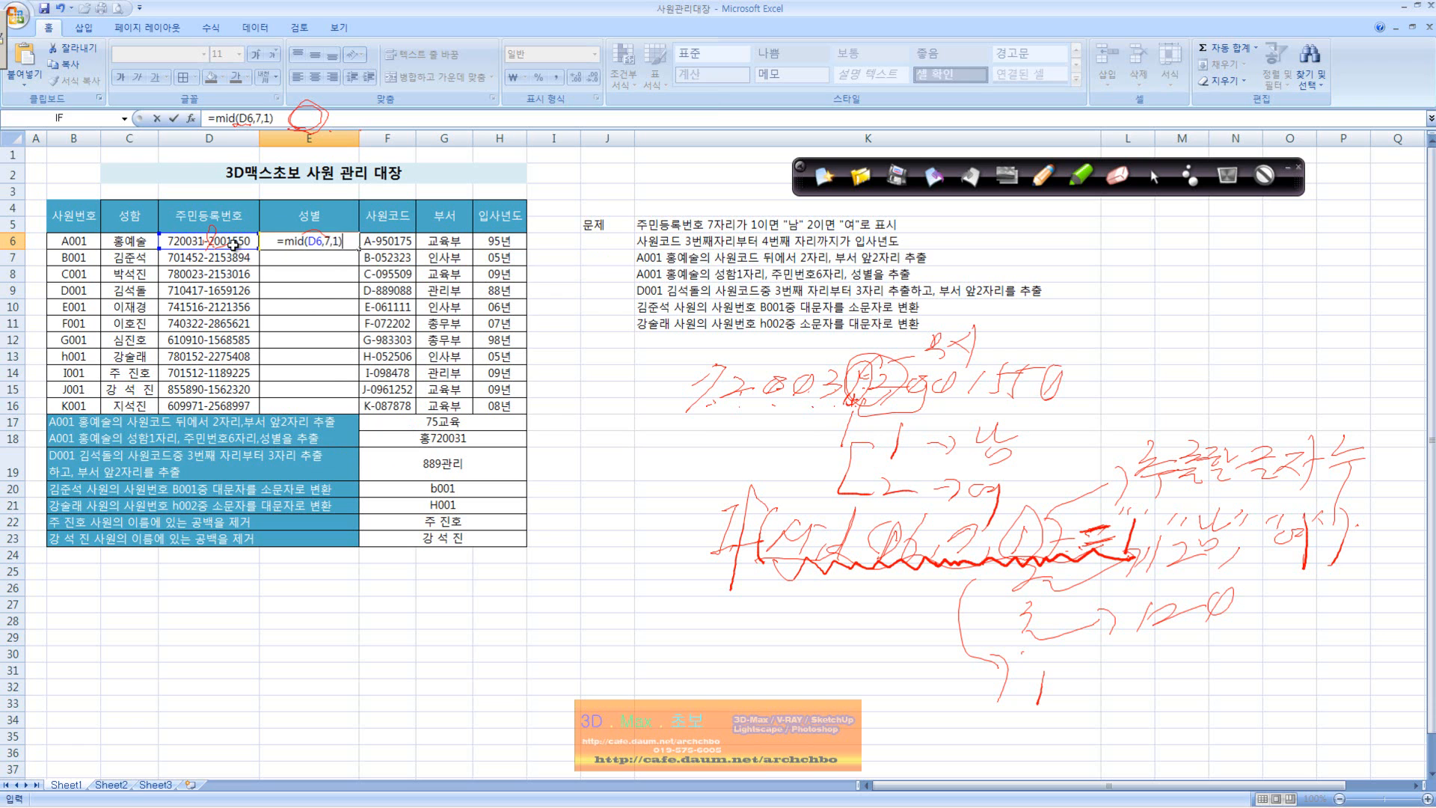
{"action": "key", "text": "Return"}
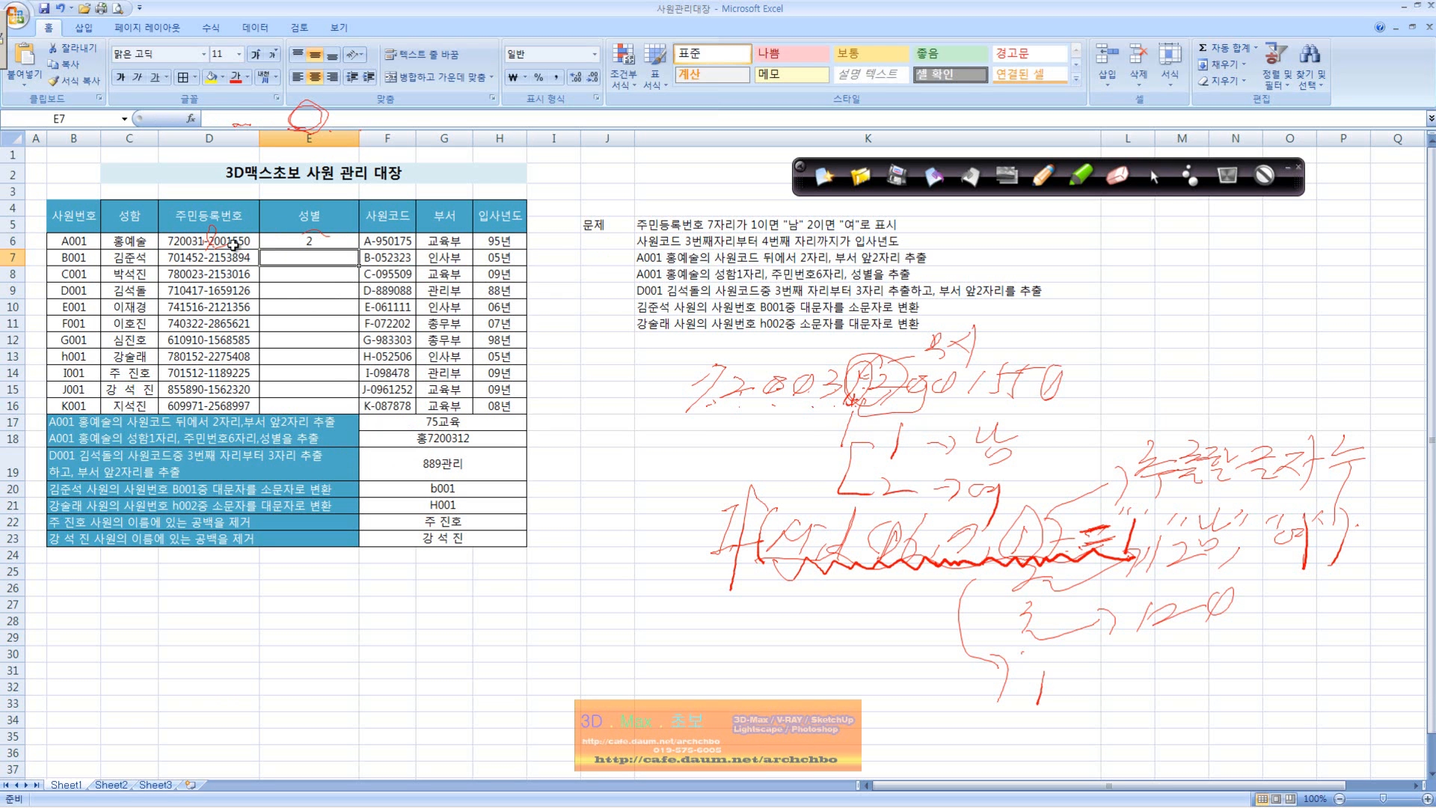
Step: Set the number of extracted characters in E6's MID formula to 3
{"action": "key", "text": "Up"}
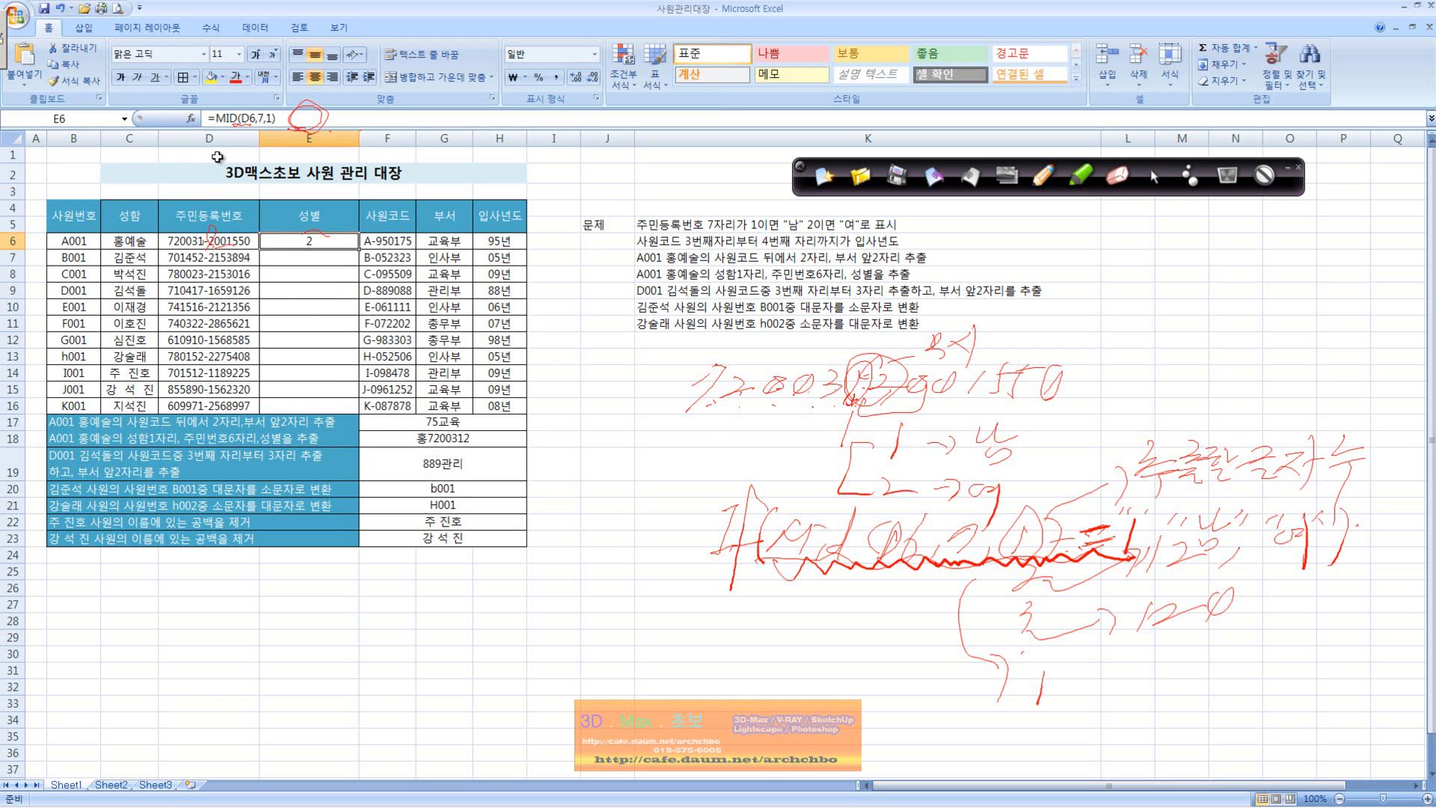
{"action": "left_click", "coordinate": [274, 123]}
{"action": "key", "text": "BackSpace"}
{"action": "key", "text": "Return"}
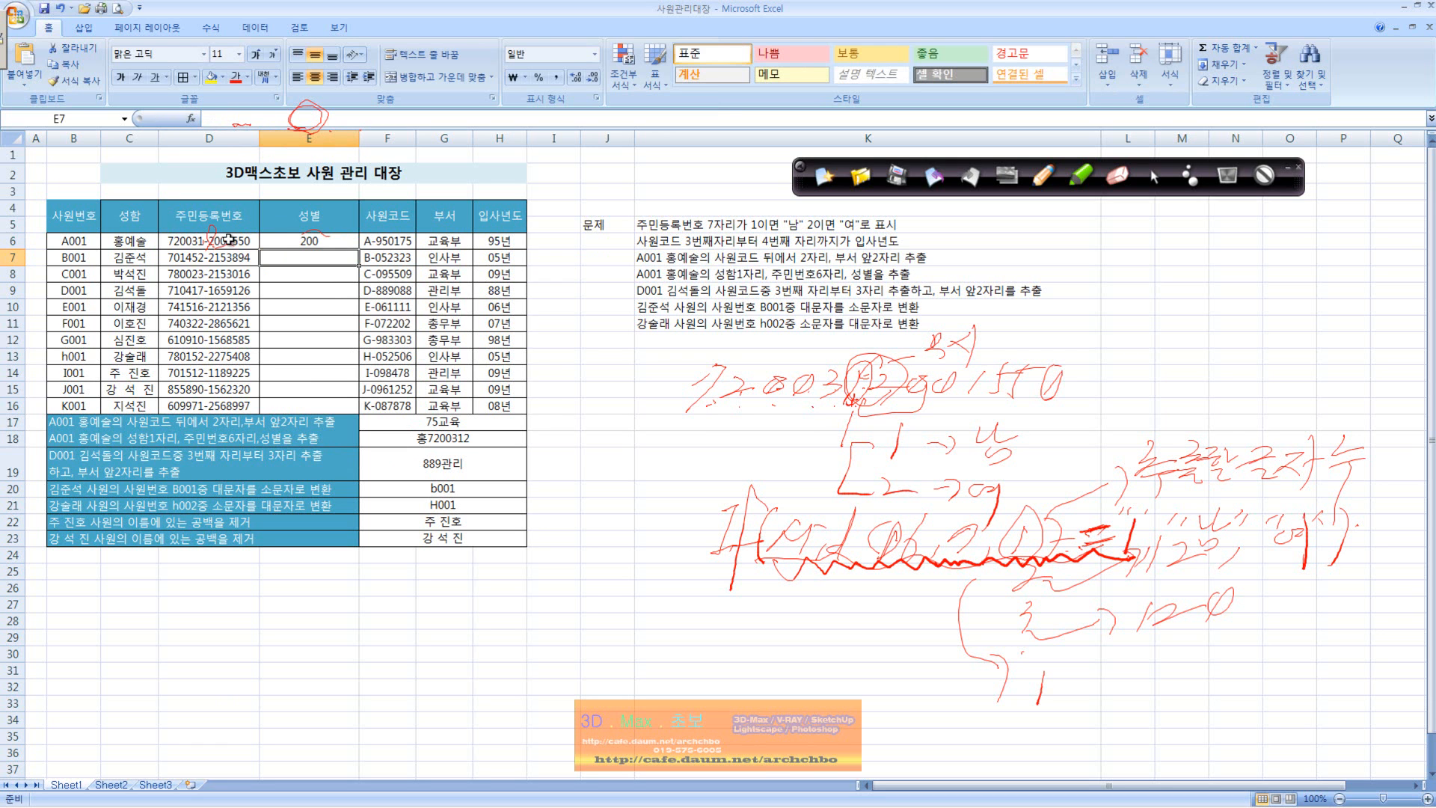
Step: Set E6's MID character count to 1 and append ="1","남","여" to the formula
{"action": "left_click", "coordinate": [316, 236]}
{"action": "double_click", "coordinate": [317, 237]}
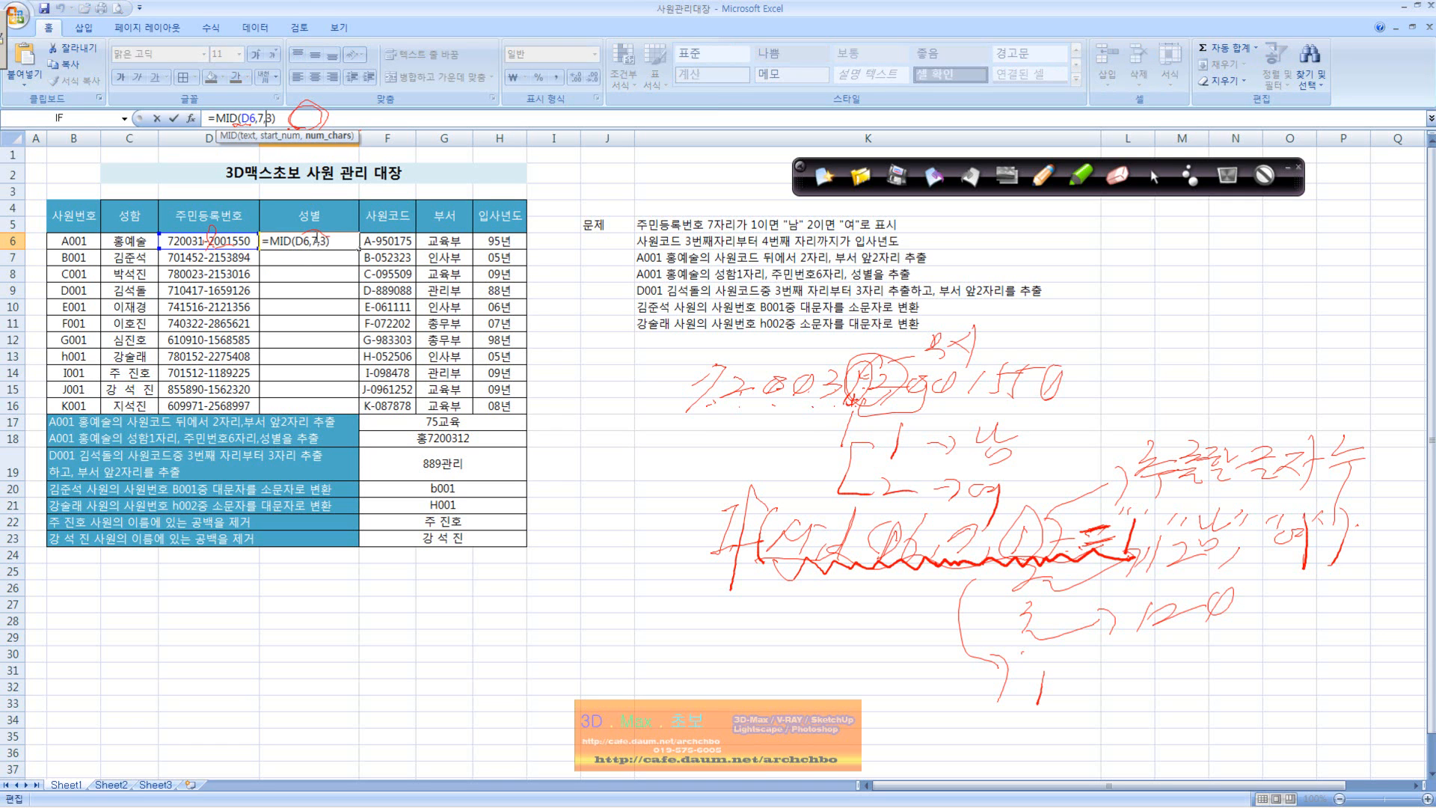
{"action": "key", "text": "BackSpace"}
{"action": "type", "text": "1"}
{"action": "key", "text": "Right"}
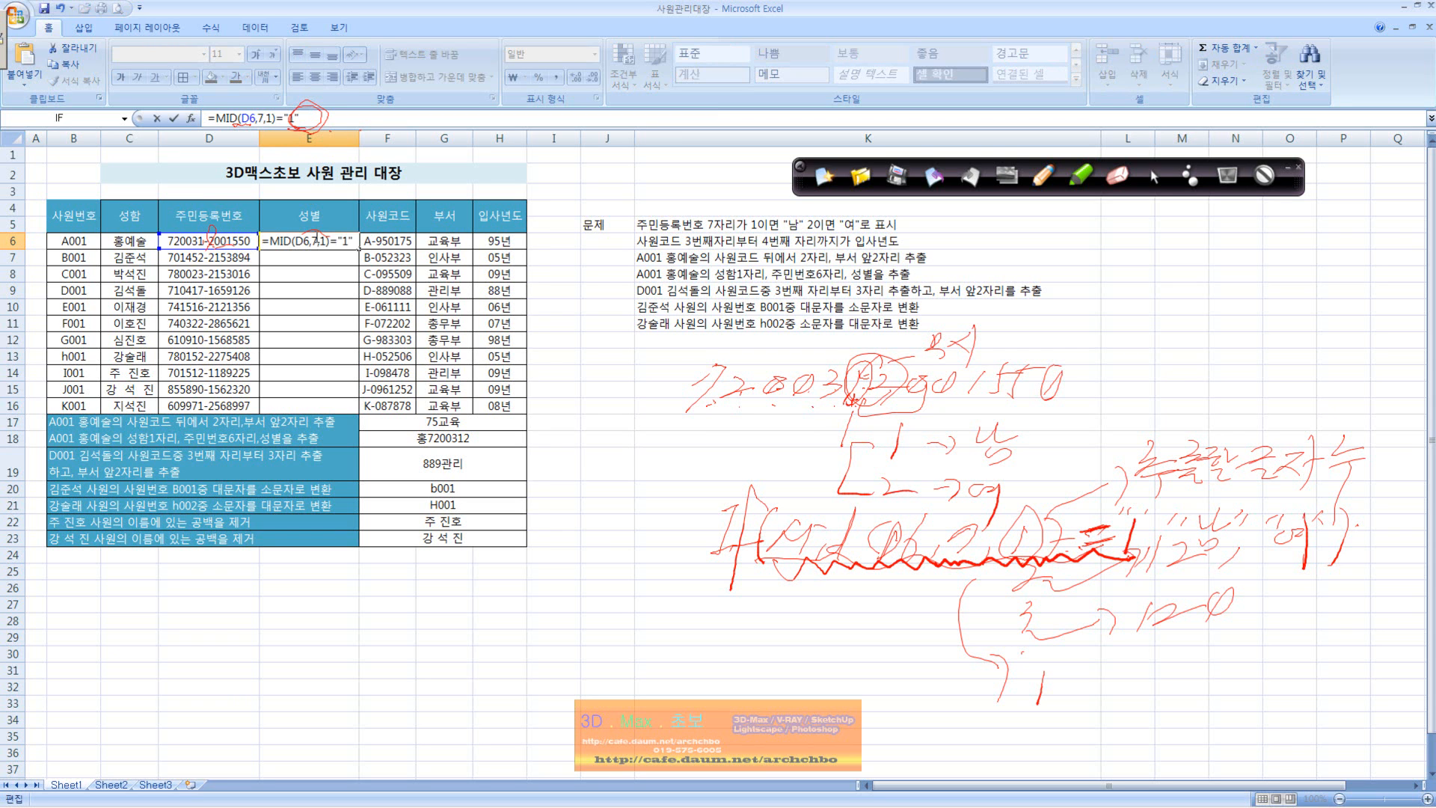
{"action": "type", "text": "=\"1\",\""}
{"action": "type", "text": "ㅇ"}
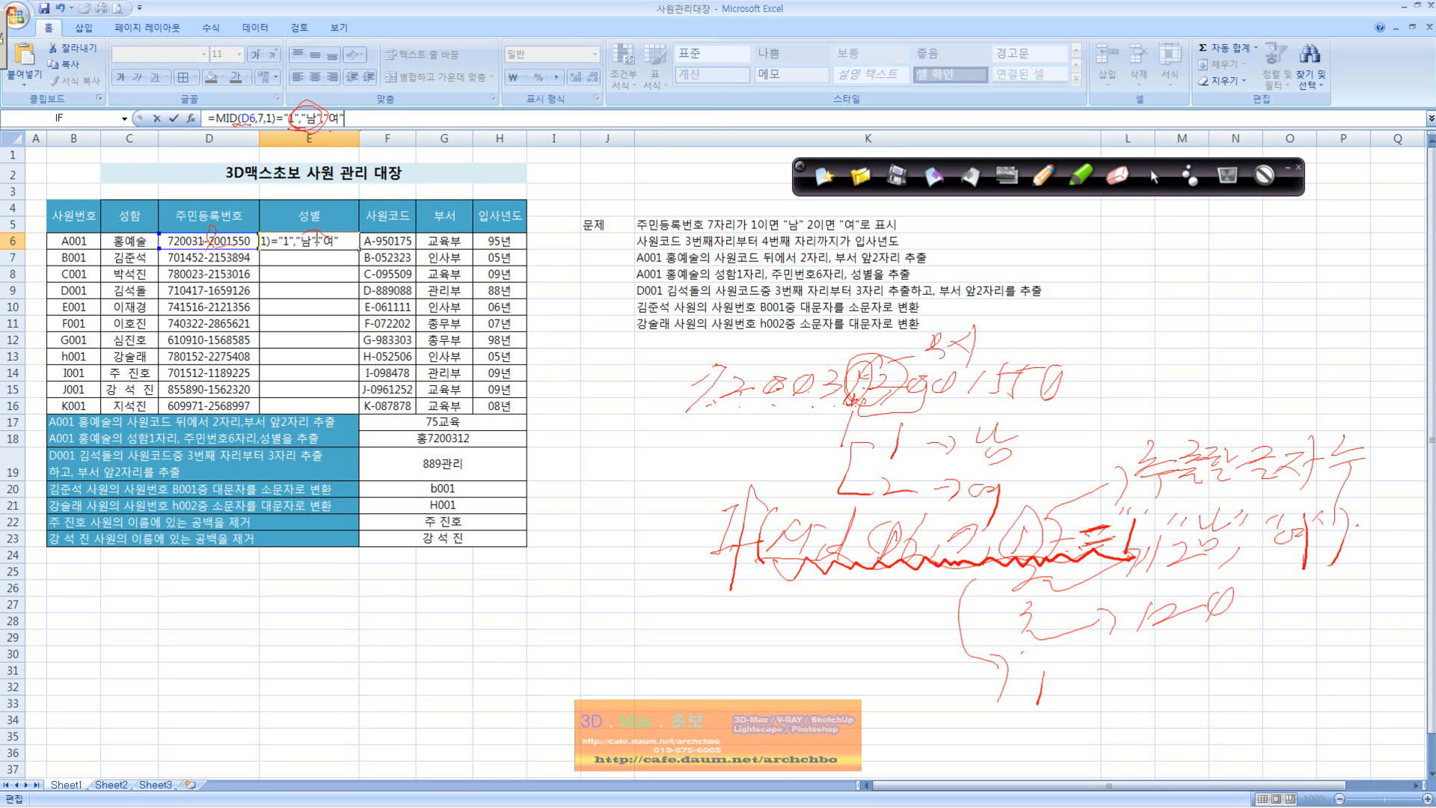
Step: Wrap E6's formula in IF so that it reads =IF(MID(D6,7,1)="1","남","여") and select the cell
{"action": "key", "text": "Home"}
{"action": "type", "text": "ㅑ"}
{"action": "key", "text": "BackSpace"}
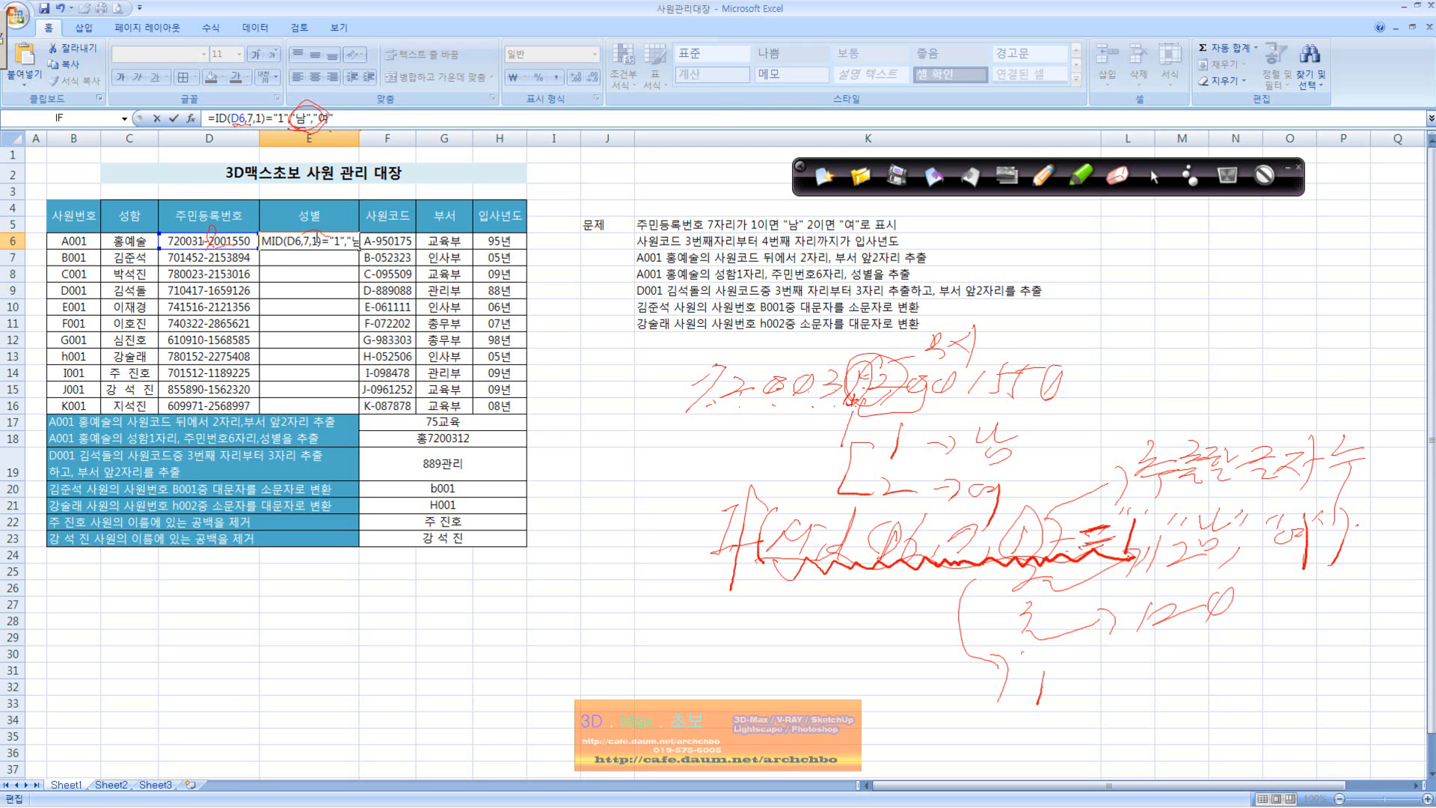
{"action": "type", "text": "if"}
{"action": "type", "text": "(M"}
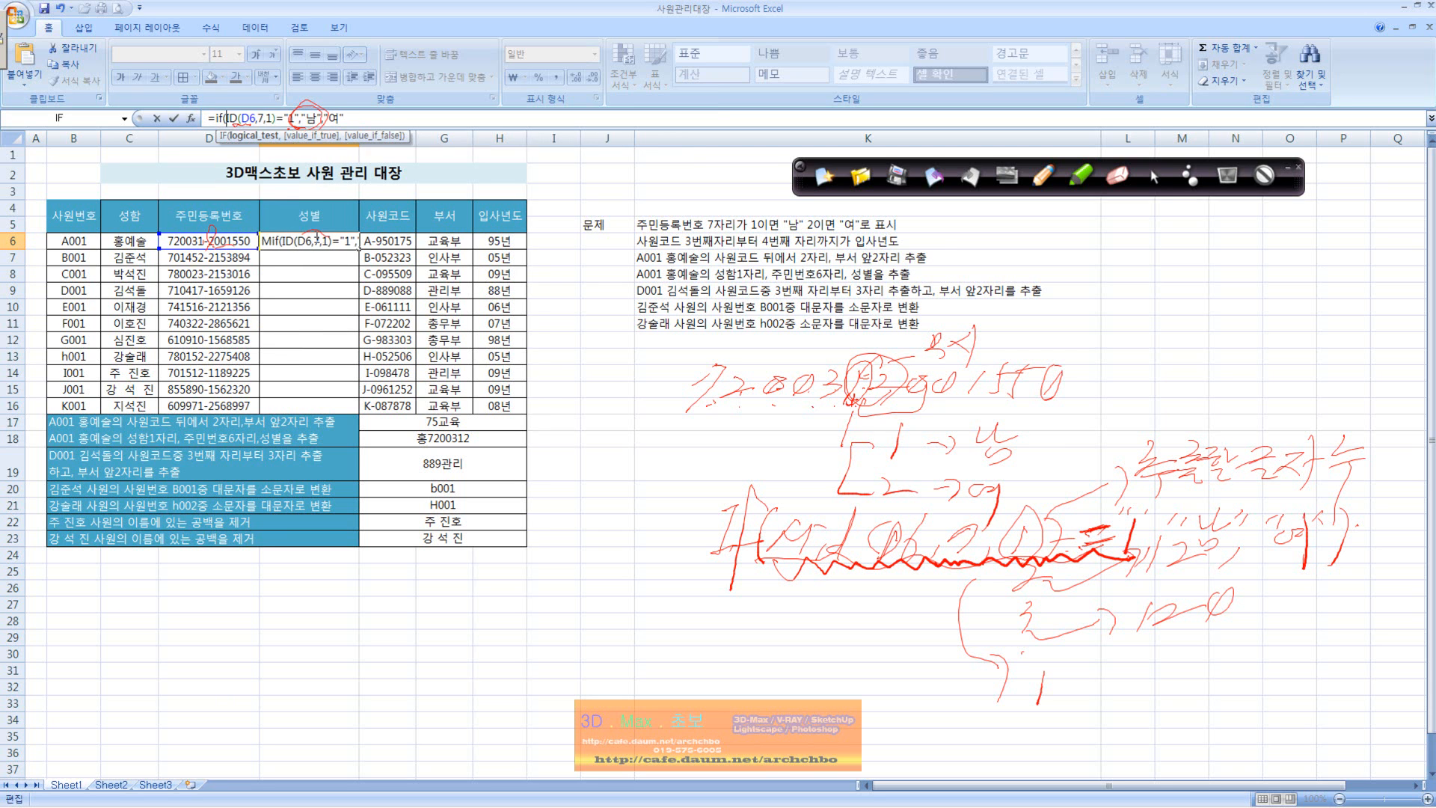
{"action": "left_click", "coordinate": [356, 117]}
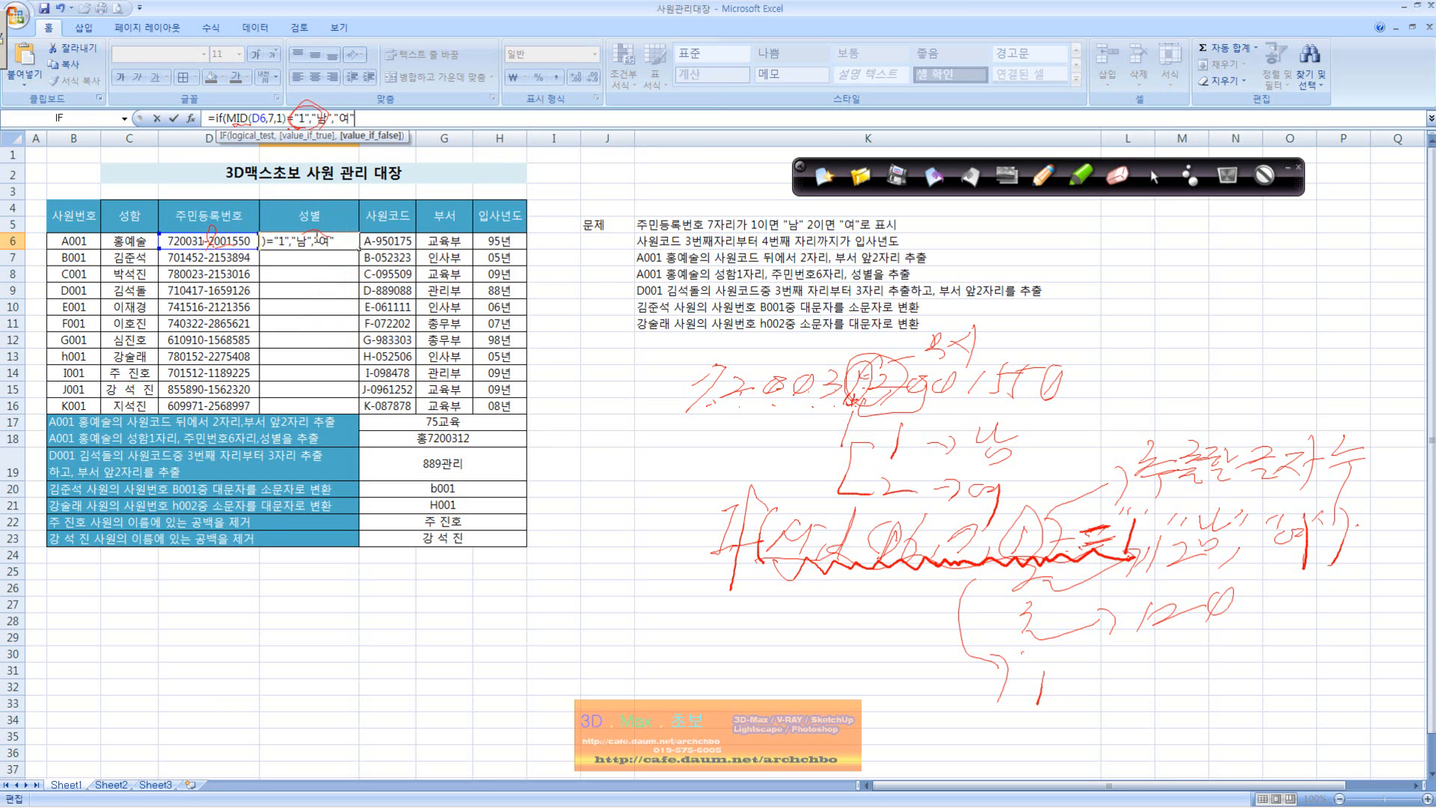
{"action": "type", "text": ")"}
{"action": "key", "text": "Return"}
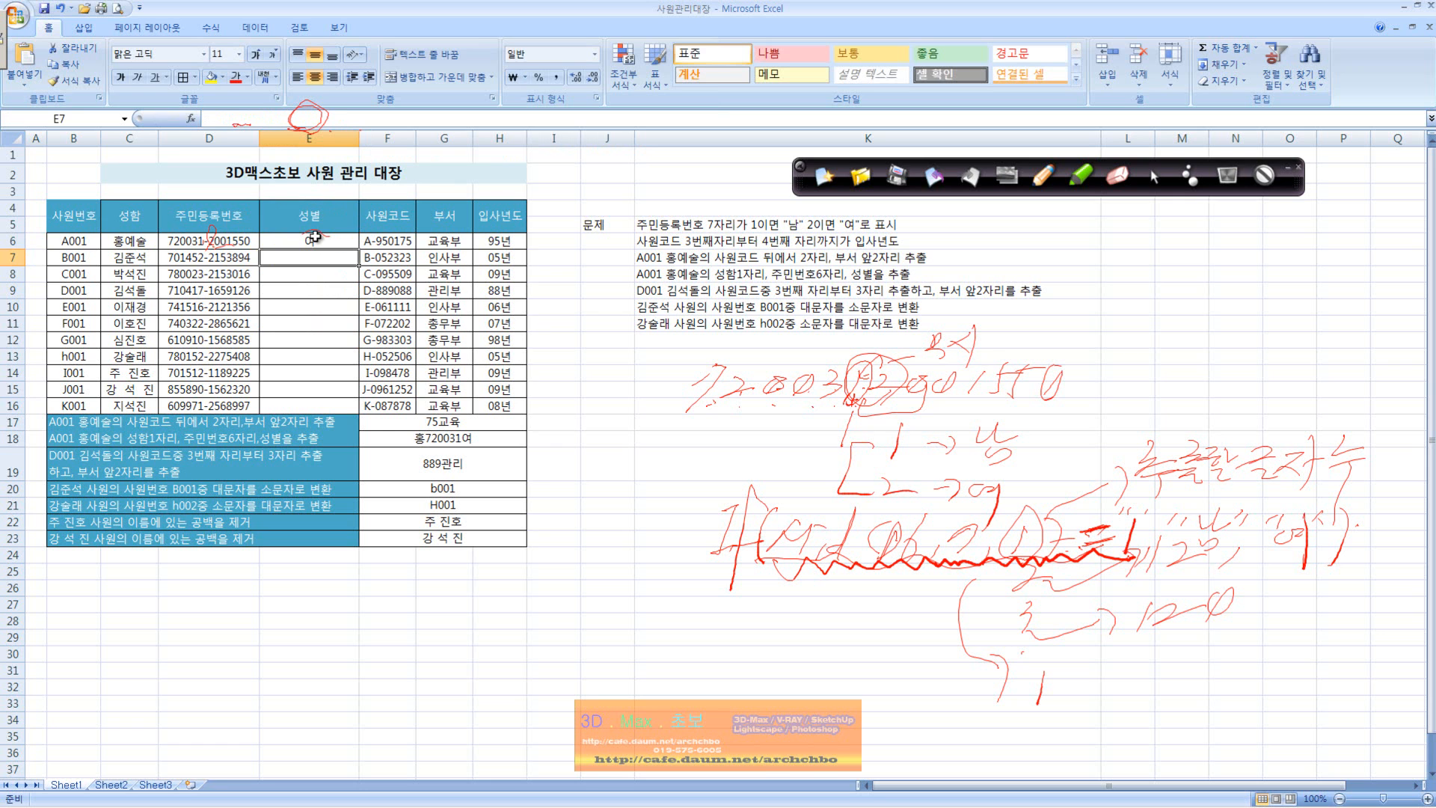
{"action": "left_click", "coordinate": [314, 238]}
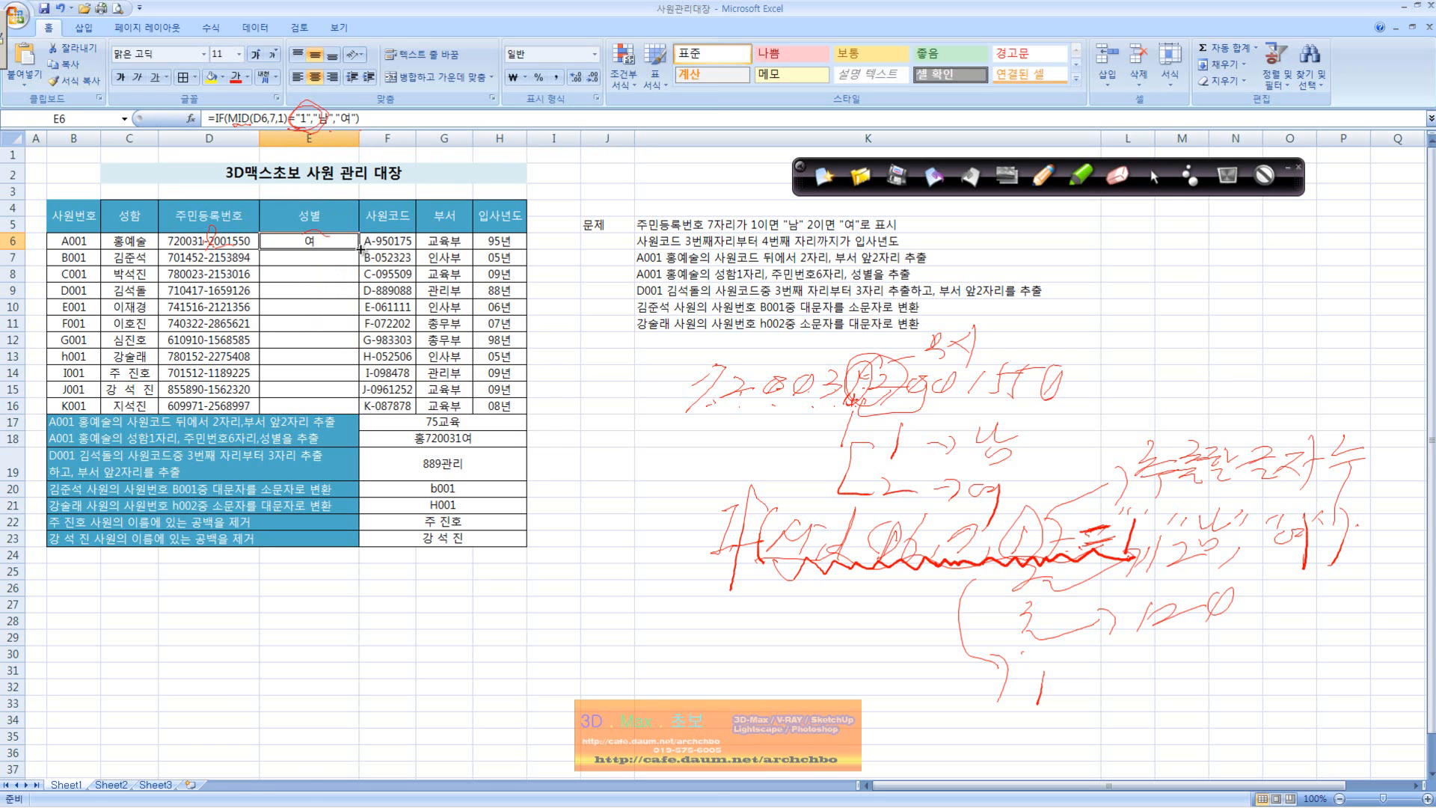
Step: Fill E6's gender formula down the 성별 column through E16
{"action": "left_click_drag", "start_coordinate": [360, 251], "coordinate": [359, 277]}
{"action": "left_click_drag", "start_coordinate": [358, 307], "coordinate": [357, 390]}
{"action": "left_click", "coordinate": [356, 406]}
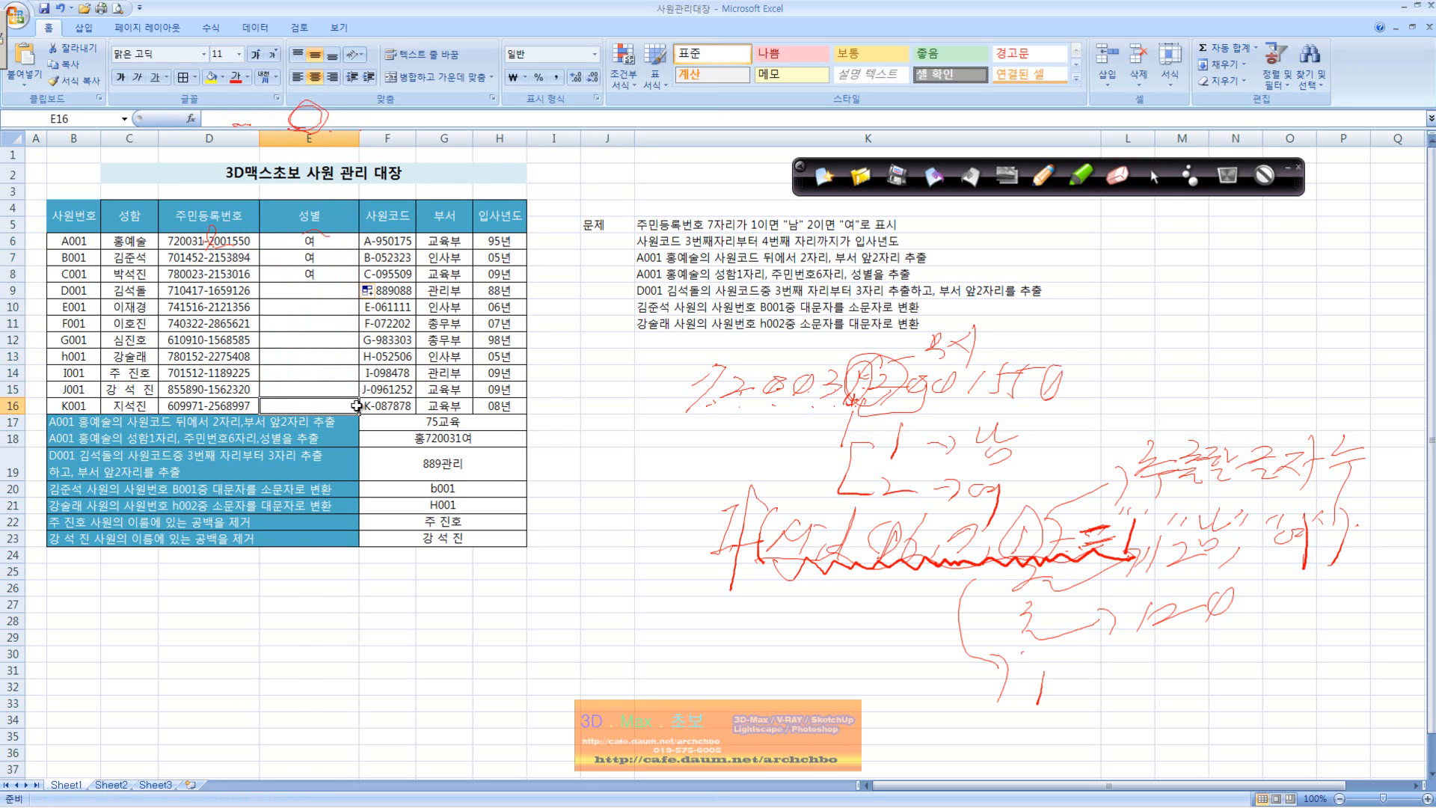
{"action": "left_click", "coordinate": [344, 240]}
{"action": "left_click_drag", "start_coordinate": [352, 290], "coordinate": [357, 402]}
{"action": "left_click", "coordinate": [339, 238]}
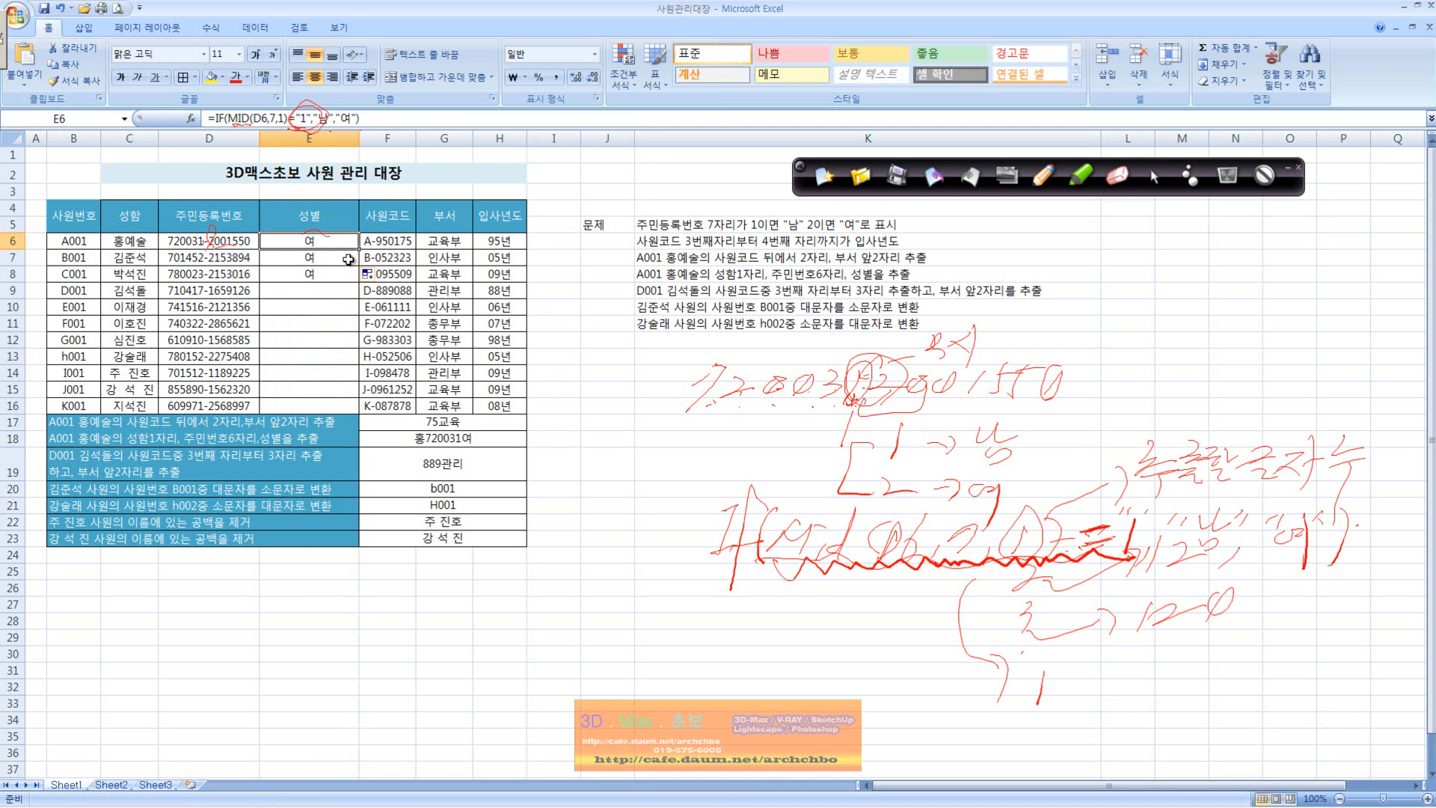
{"action": "left_click_drag", "start_coordinate": [359, 249], "coordinate": [359, 409]}
{"action": "left_click", "coordinate": [346, 373]}
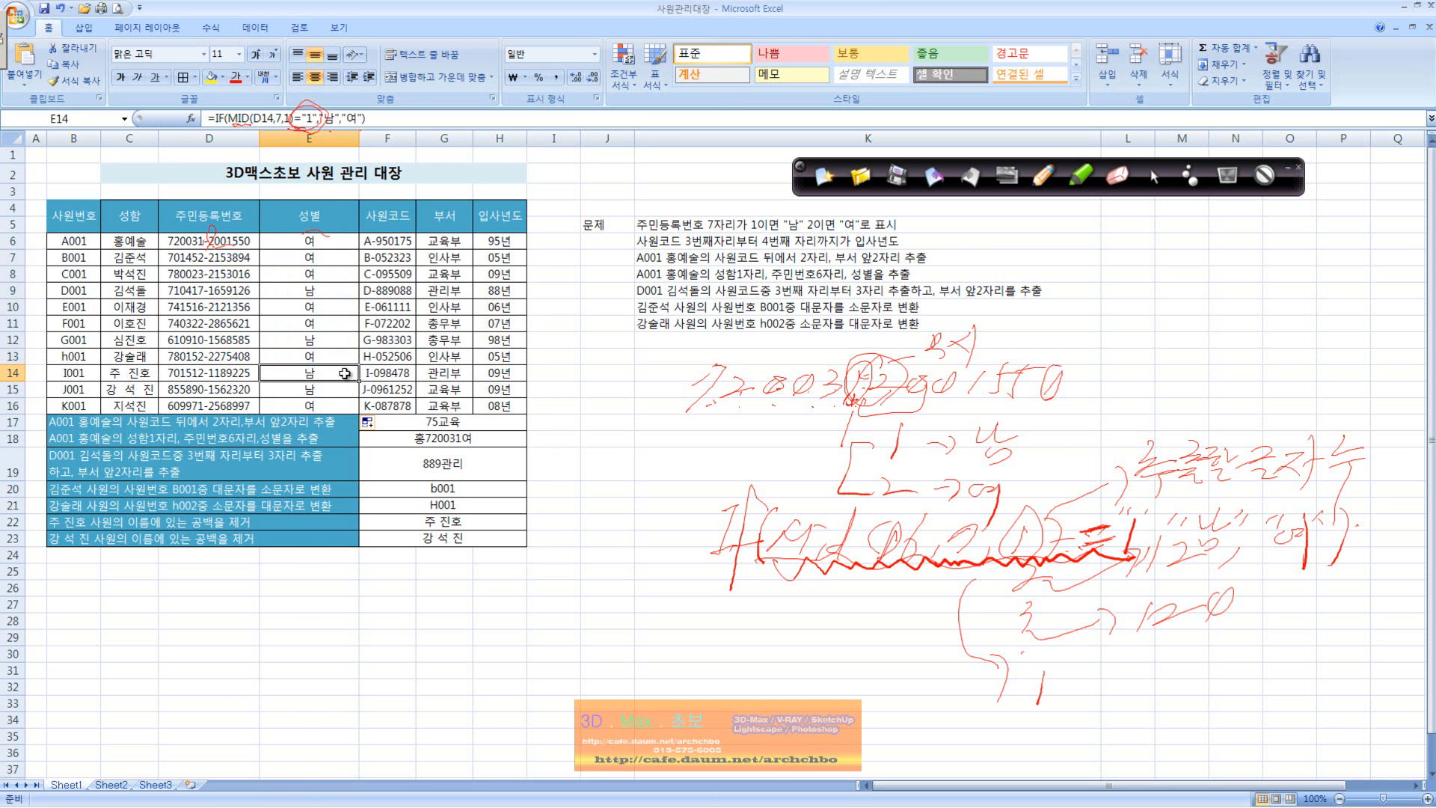
Step: Examine the 사원코드 in F6, the department in G6 and the 입사년도 formula in H6
{"action": "left_click", "coordinate": [404, 244]}
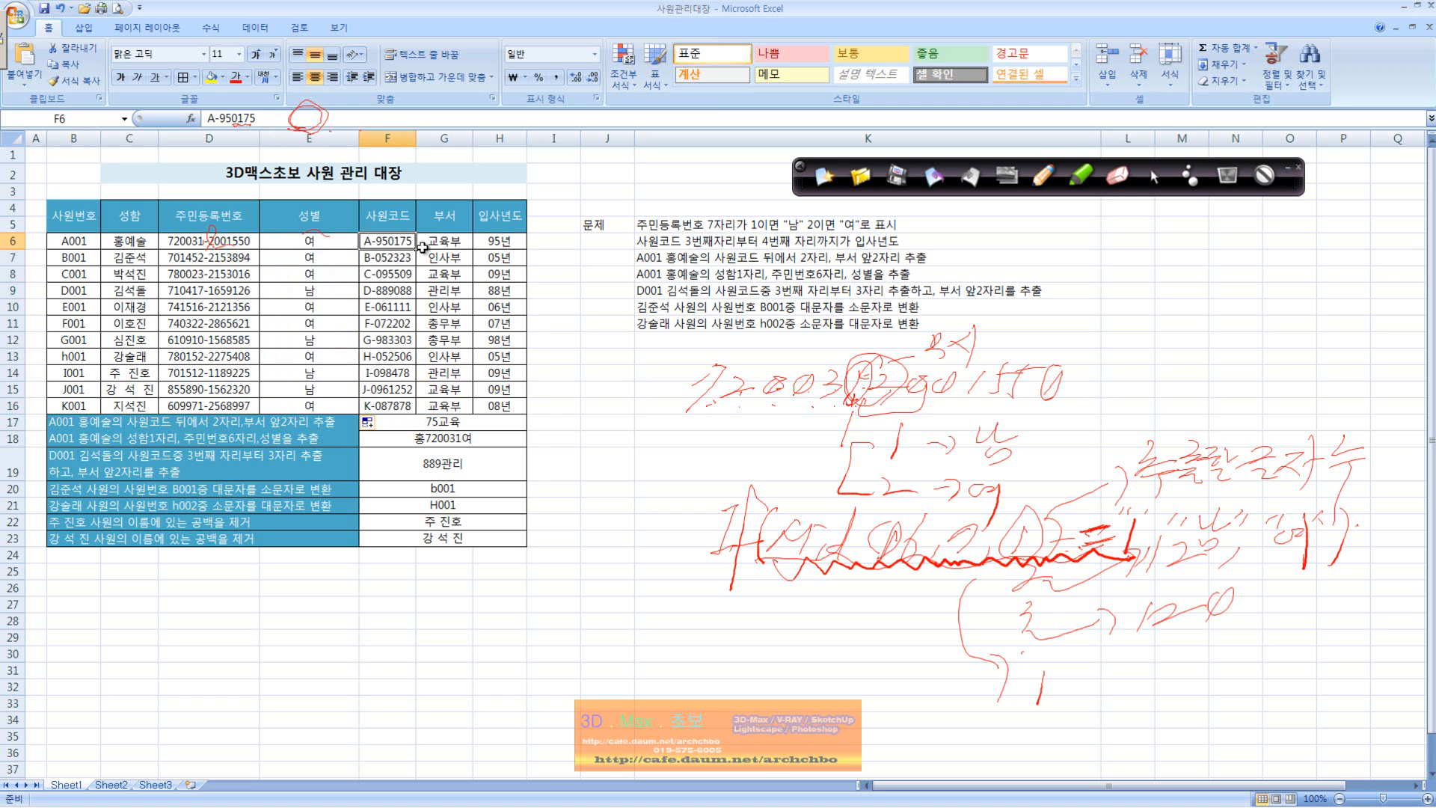
{"action": "left_click", "coordinate": [446, 241]}
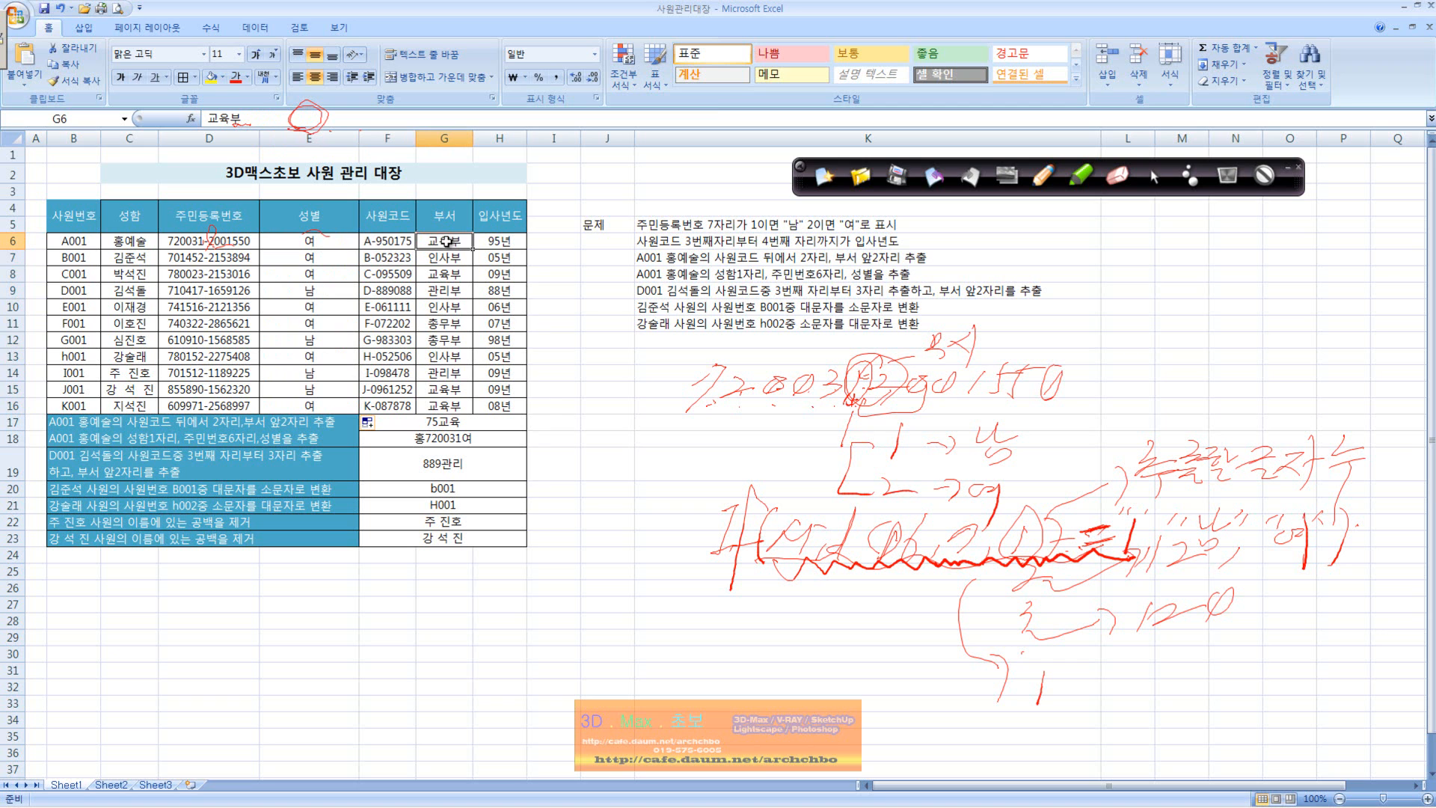
{"action": "left_click", "coordinate": [512, 244]}
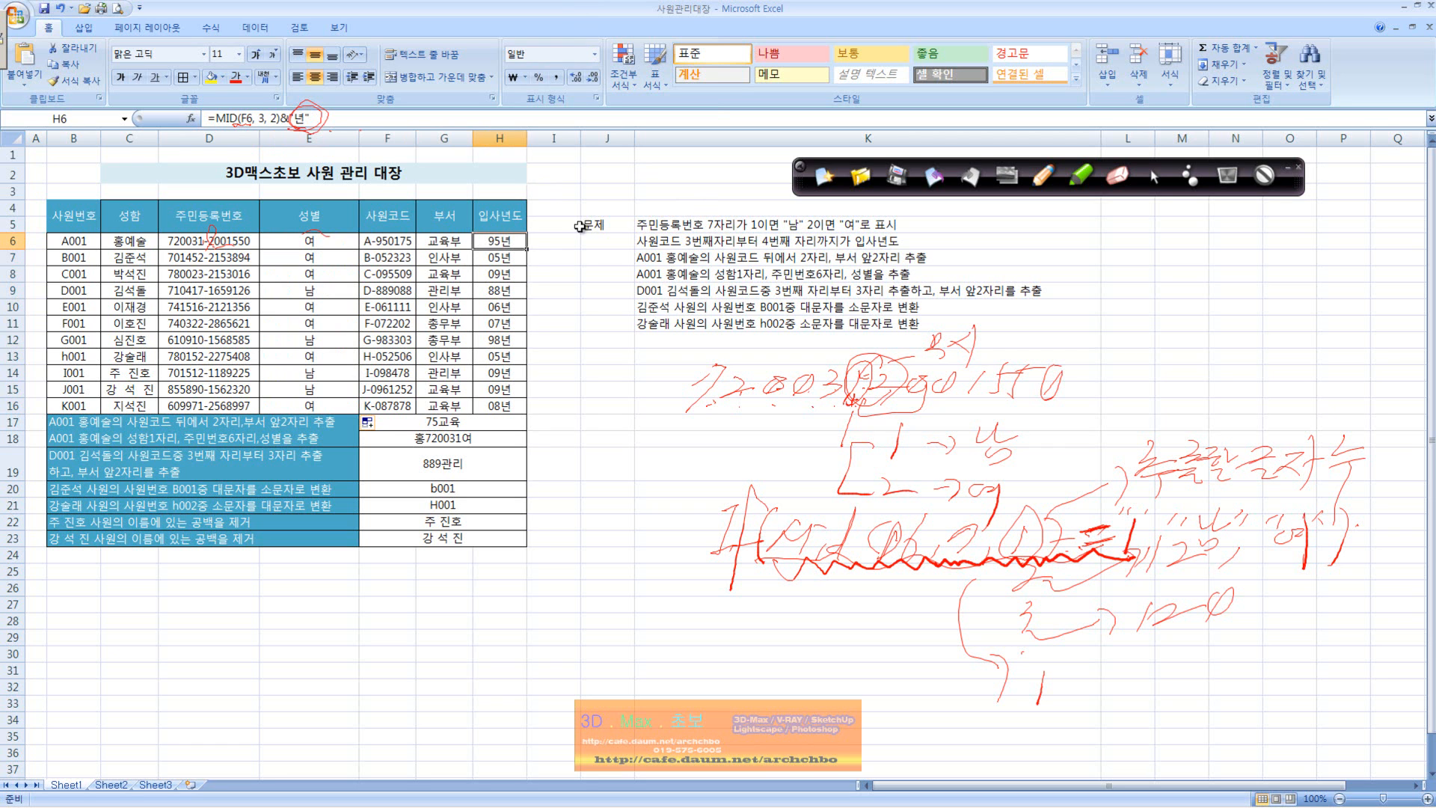
{"action": "left_click", "coordinate": [379, 249]}
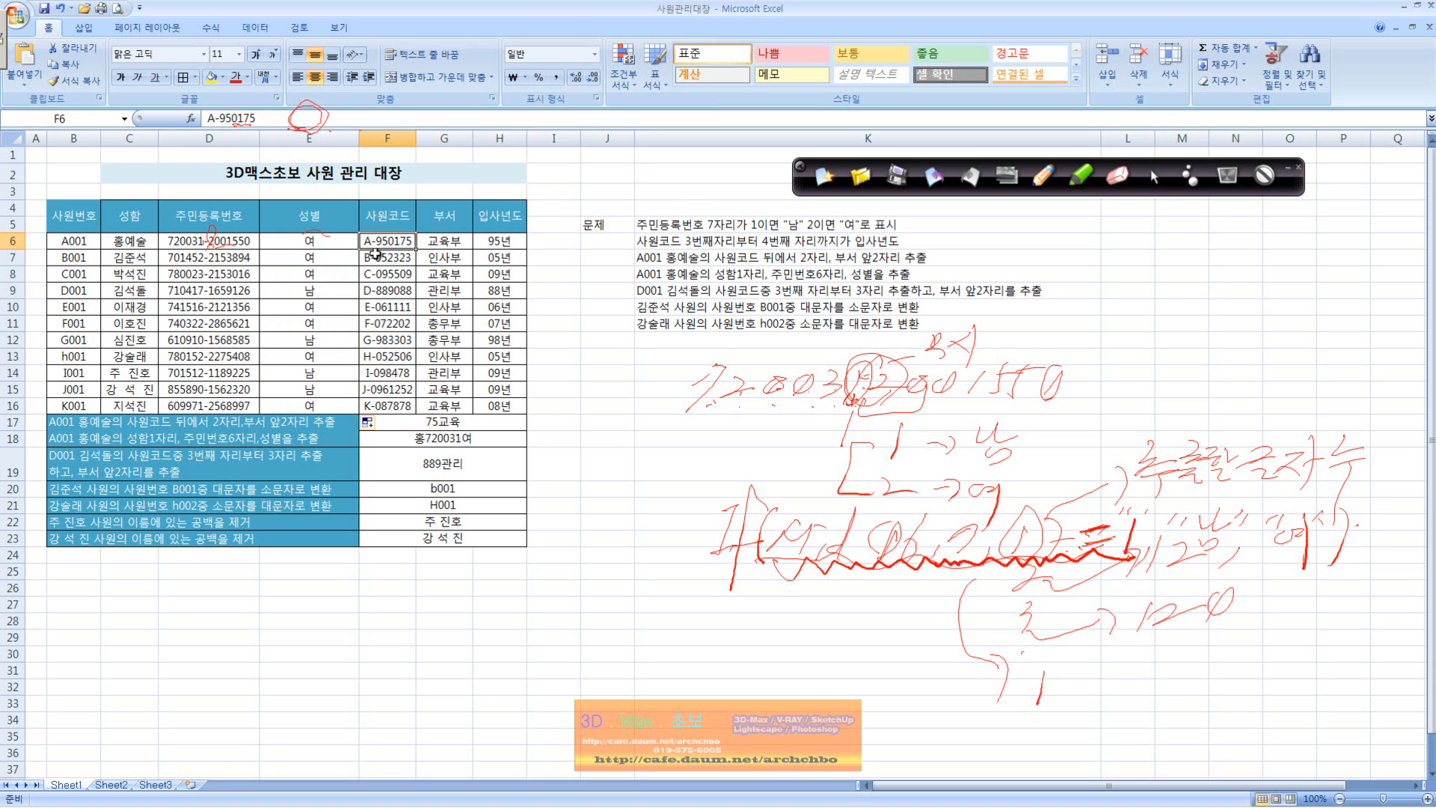
Step: Check D7's stored value and its 주민등록번호 number format in Format Cells, and compare it with the employee code in F7
{"action": "left_click", "coordinate": [240, 261]}
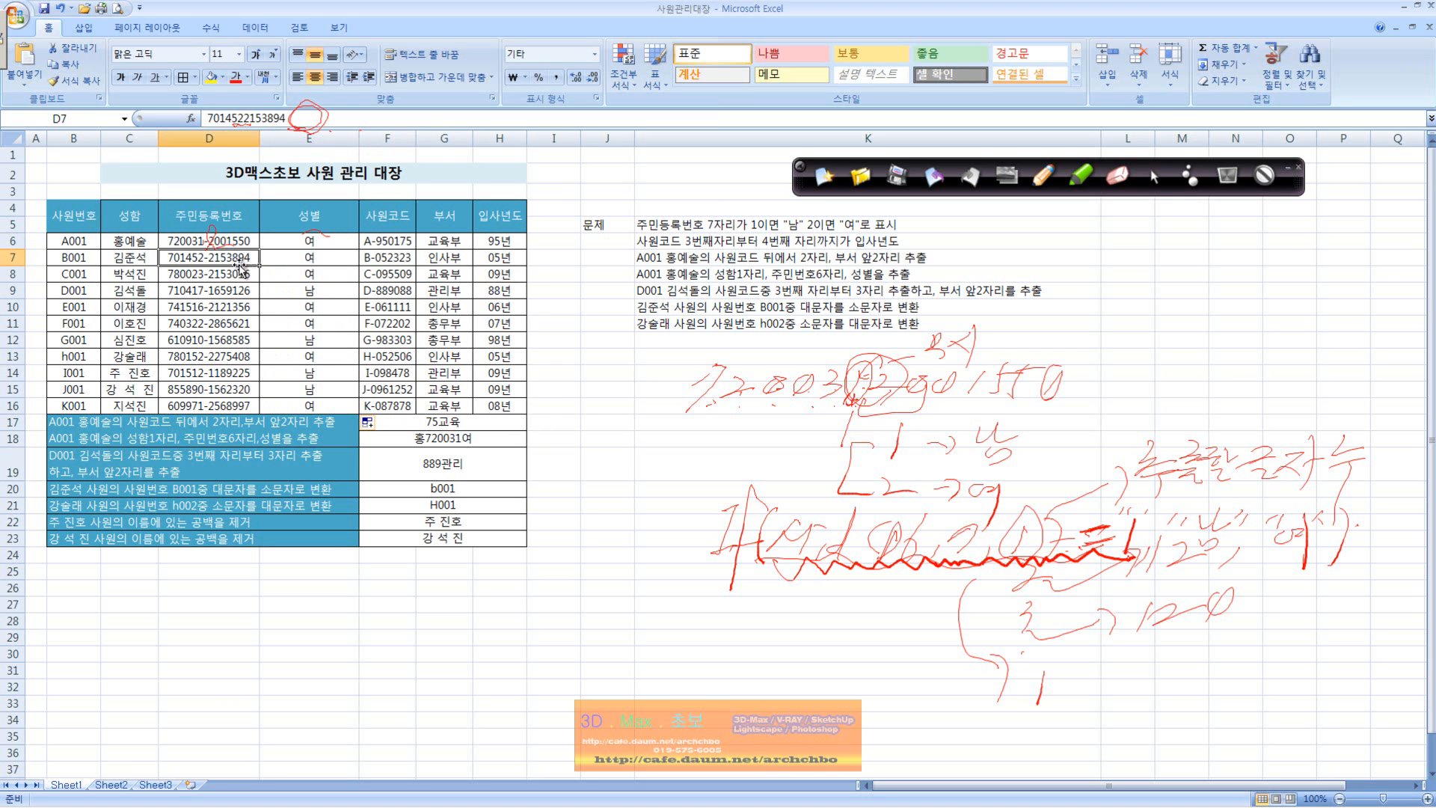
{"action": "left_click", "coordinate": [209, 118]}
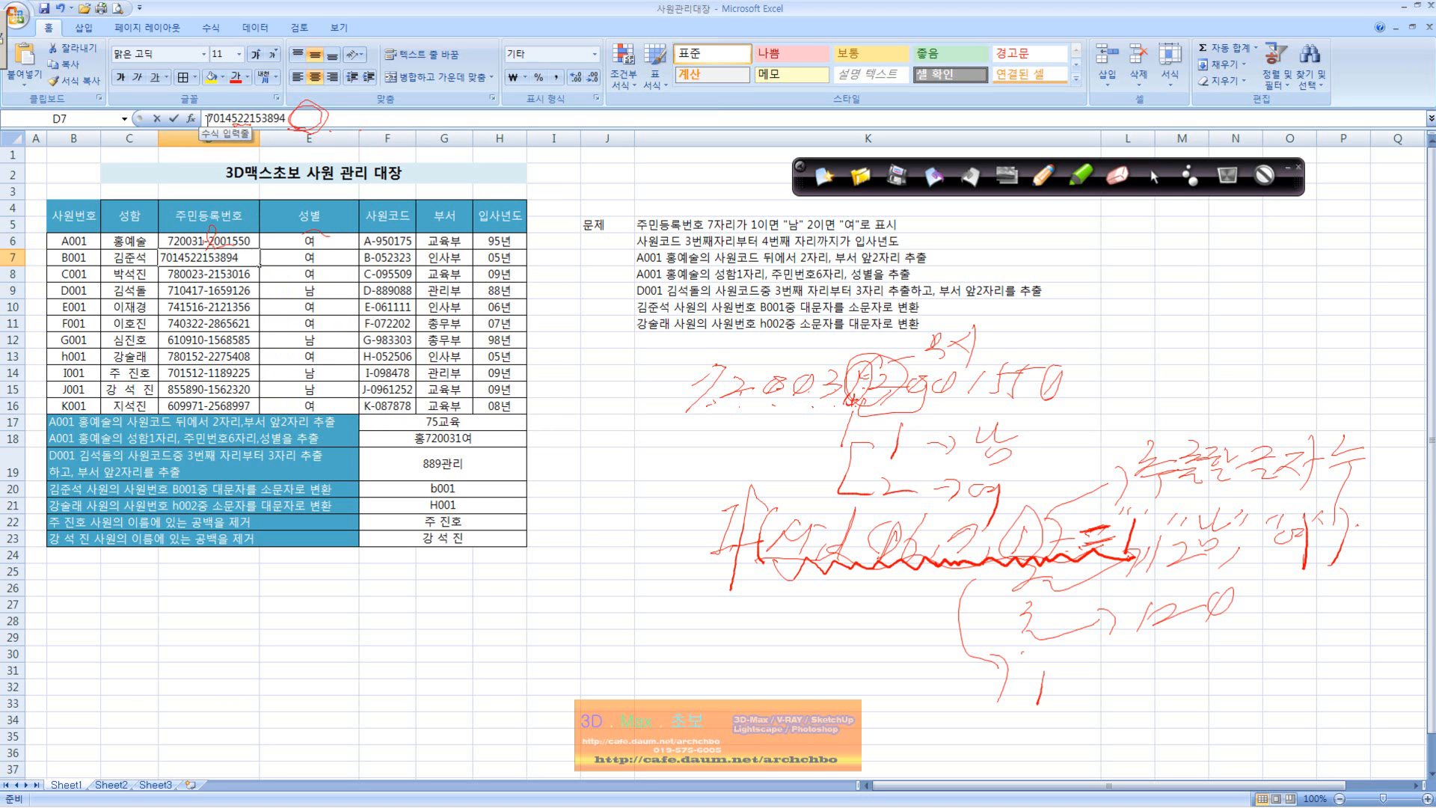
{"action": "left_click", "coordinate": [238, 261]}
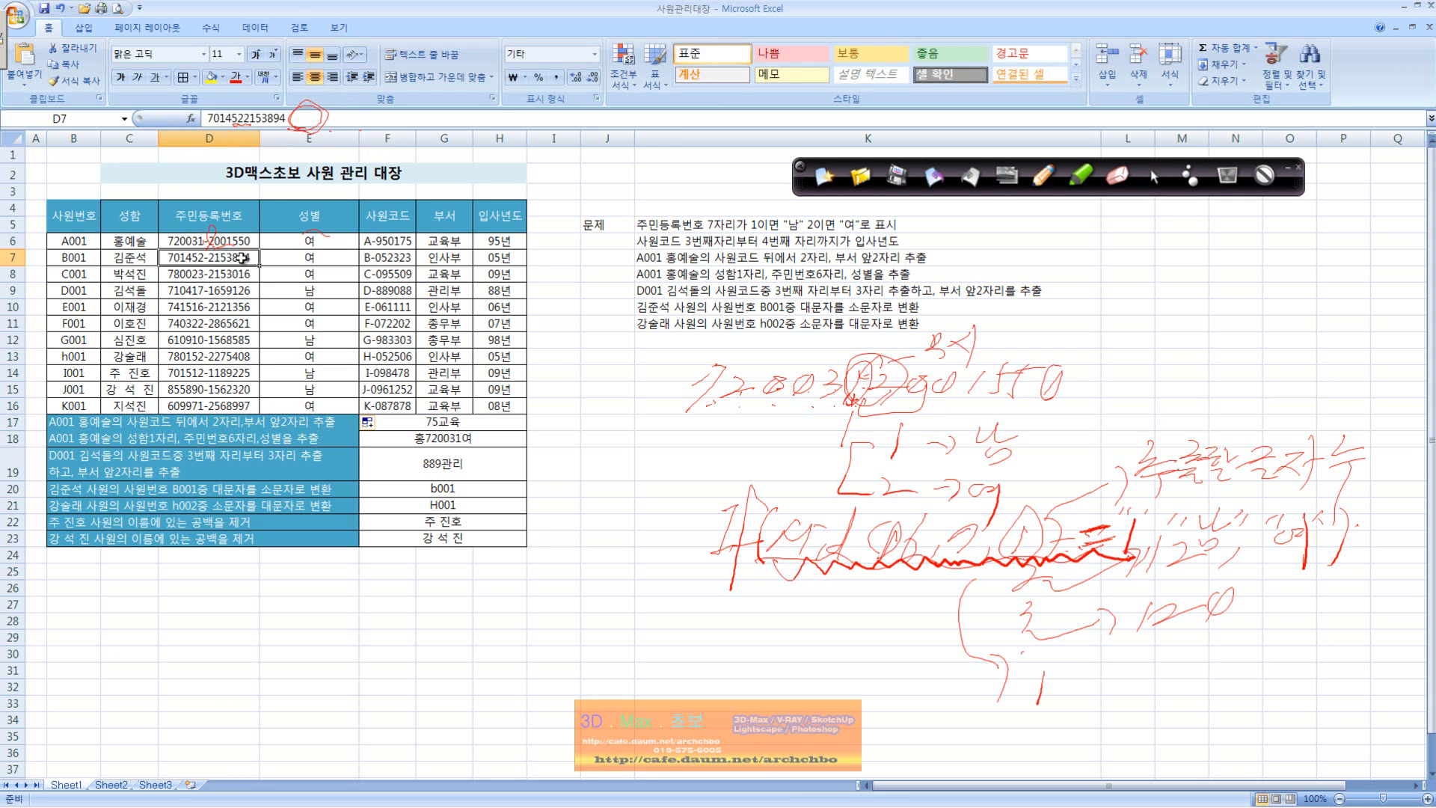
{"action": "left_click", "coordinate": [492, 98]}
{"action": "left_click", "coordinate": [488, 258]}
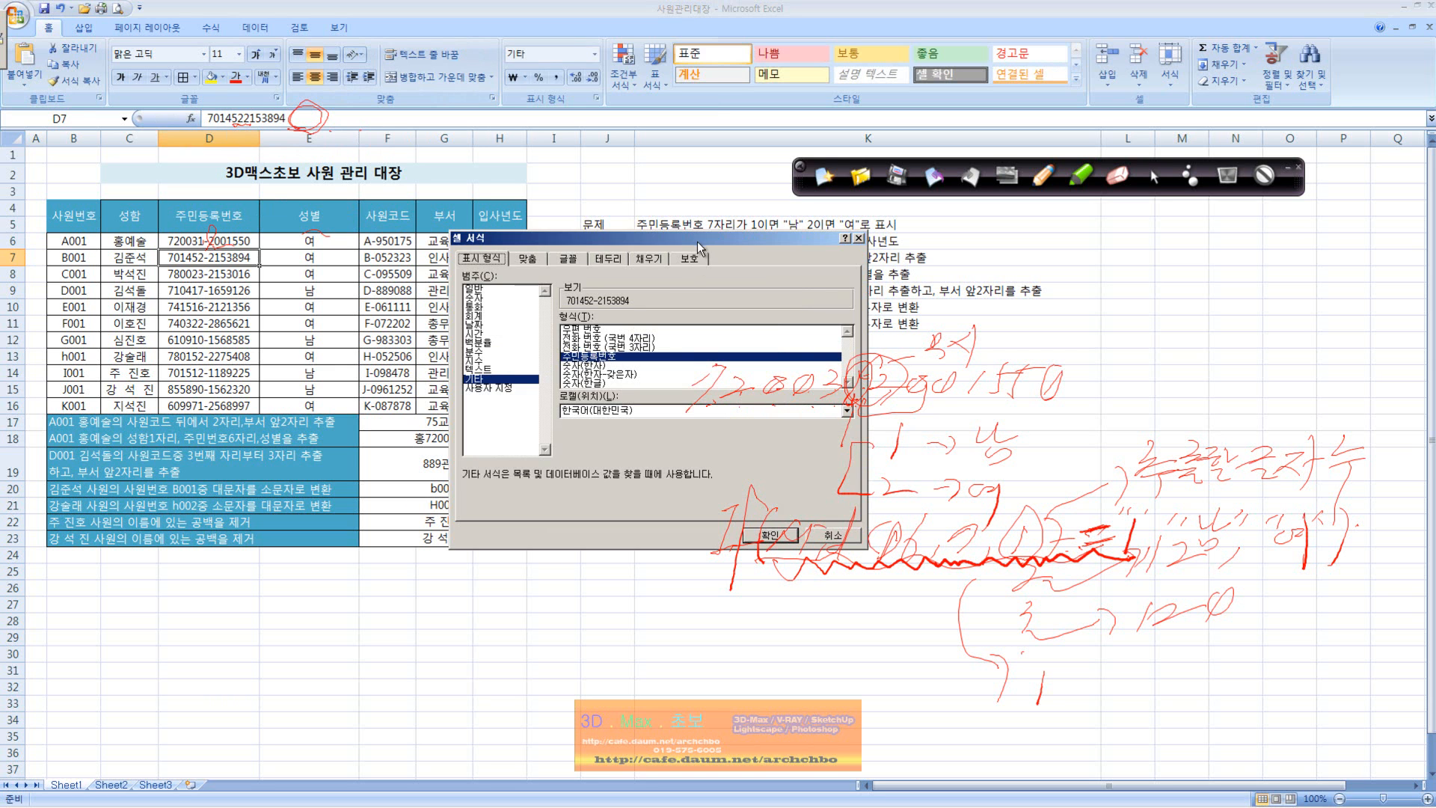
{"action": "left_click_drag", "start_coordinate": [700, 240], "coordinate": [427, 413]}
{"action": "left_click", "coordinate": [549, 703]}
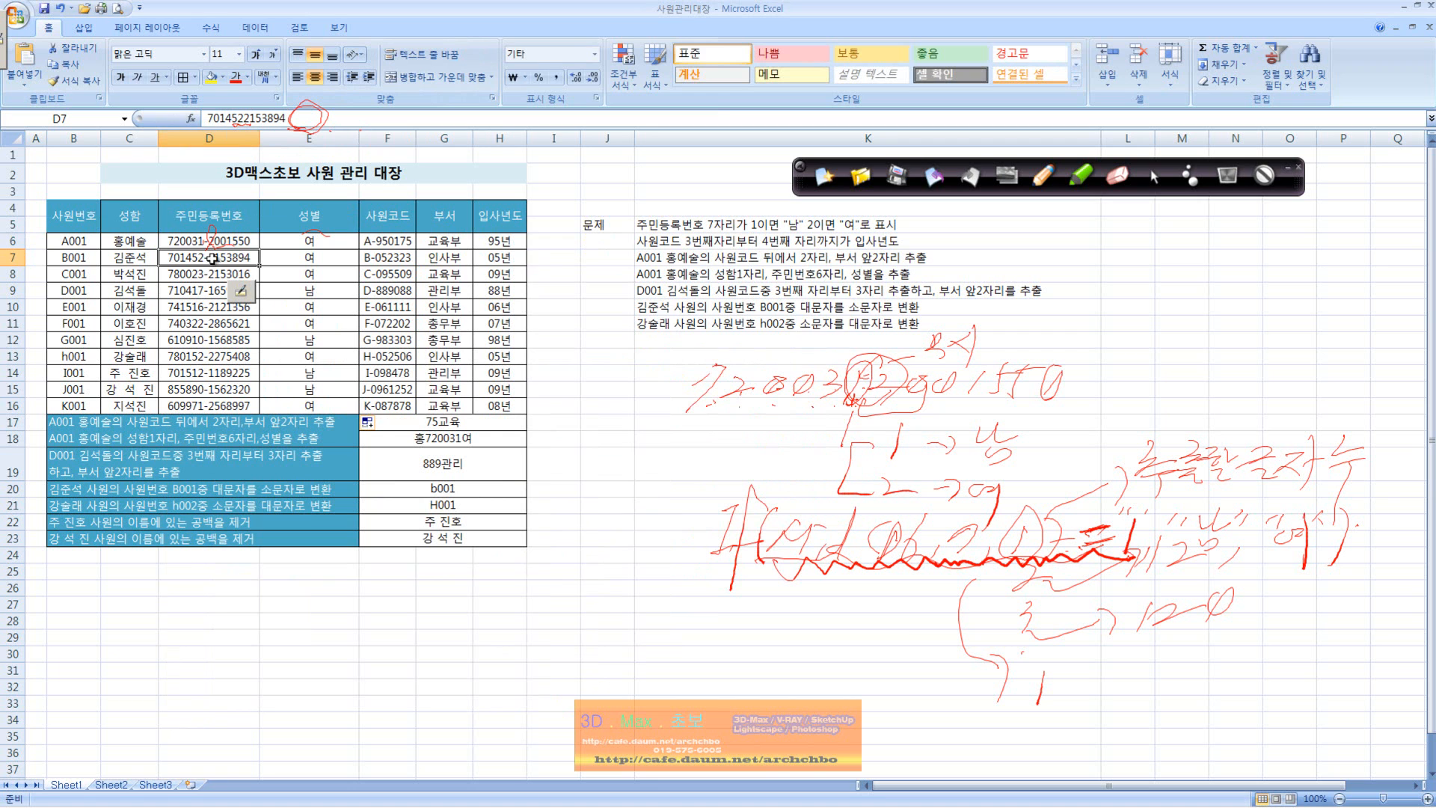
{"action": "left_click", "coordinate": [400, 256]}
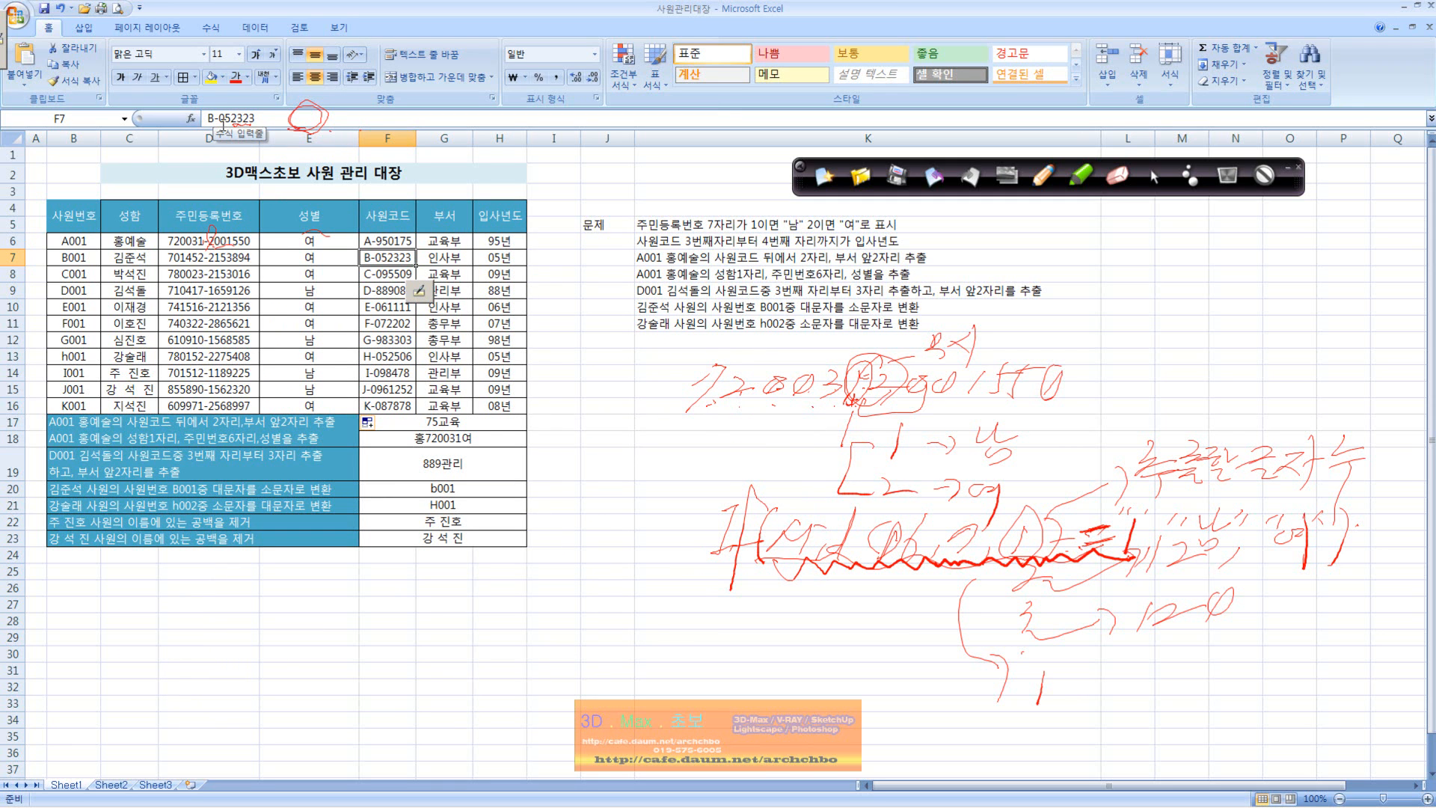
Step: Select H6 and handwrite F6's employee code below the table with the pen, marking its character positions and noting the hyphen as a character
{"action": "left_click", "coordinate": [500, 241]}
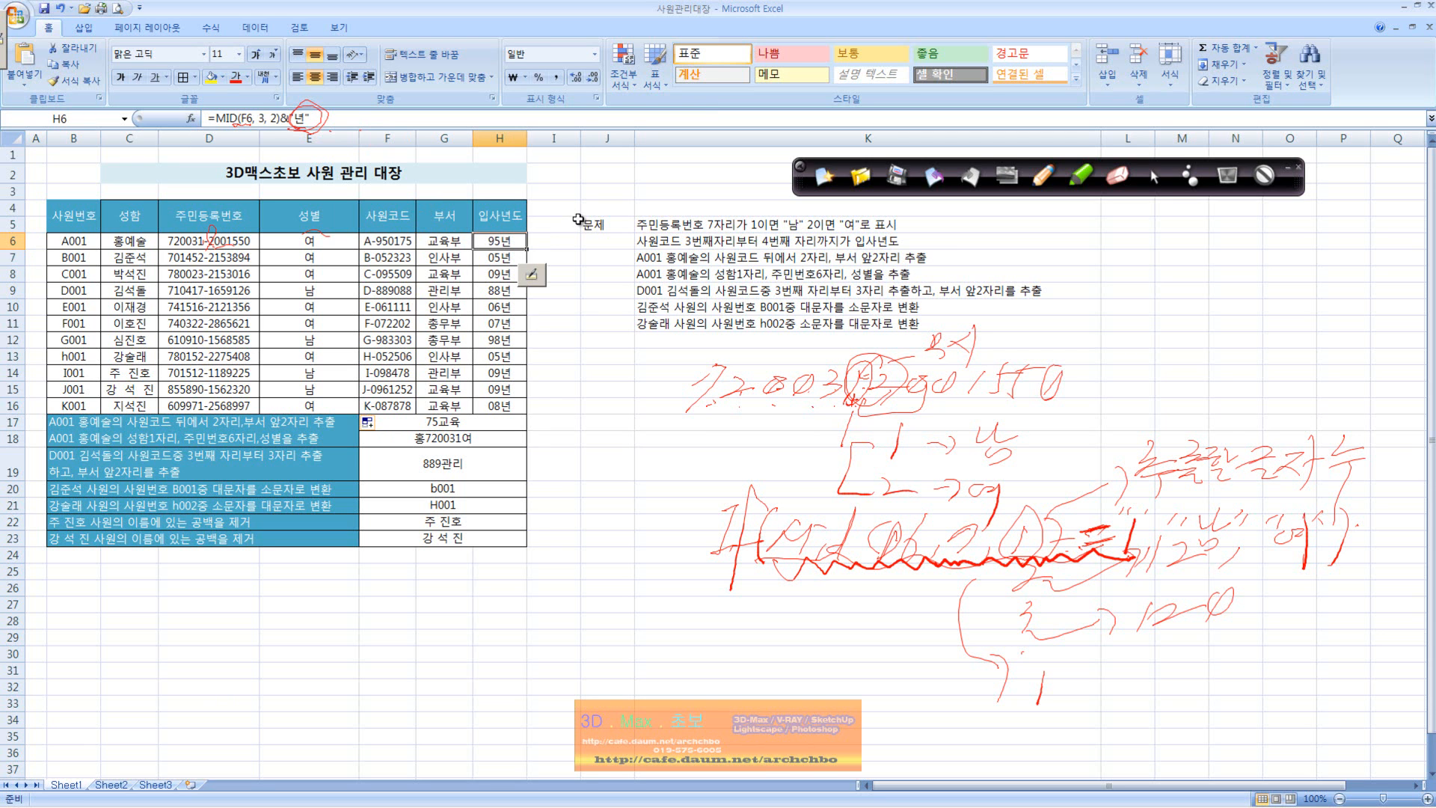
{"action": "left_click", "coordinate": [1040, 176]}
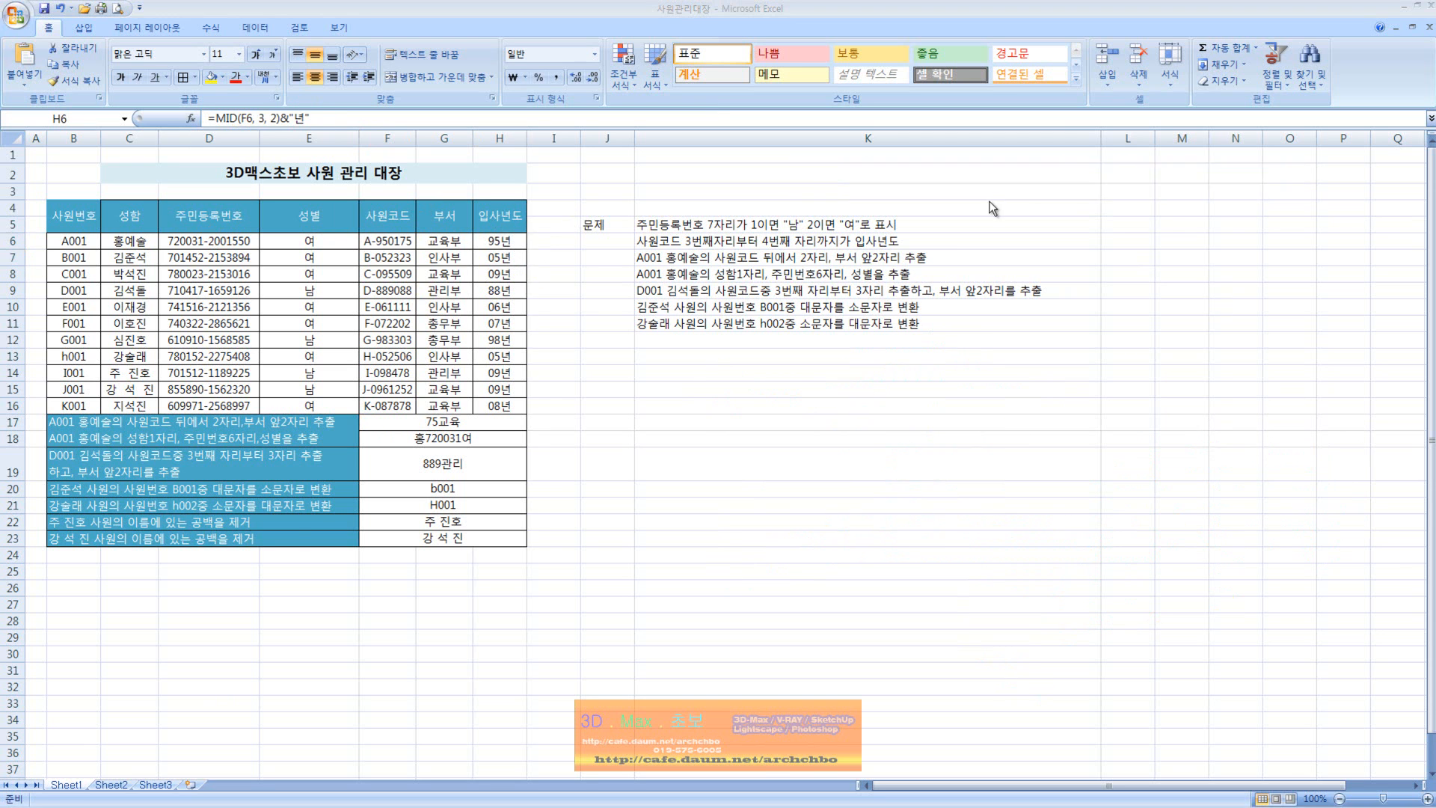
{"action": "mouse_move", "coordinate": [289, 624]}
{"action": "left_mouse_down"}
{"action": "mouse_move", "coordinate": [320, 631]}
{"action": "mouse_move", "coordinate": [381, 589]}
{"action": "mouse_move", "coordinate": [397, 632]}
{"action": "left_mouse_up"}
{"action": "mouse_move", "coordinate": [445, 577]}
{"action": "left_mouse_down"}
{"action": "mouse_move", "coordinate": [419, 622]}
{"action": "mouse_move", "coordinate": [458, 591]}
{"action": "mouse_move", "coordinate": [487, 625]}
{"action": "left_mouse_up"}
{"action": "left_click", "coordinate": [494, 601]}
{"action": "mouse_move", "coordinate": [508, 592]}
{"action": "left_mouse_down"}
{"action": "mouse_move", "coordinate": [525, 623]}
{"action": "mouse_move", "coordinate": [553, 614]}
{"action": "mouse_move", "coordinate": [572, 575]}
{"action": "left_mouse_up"}
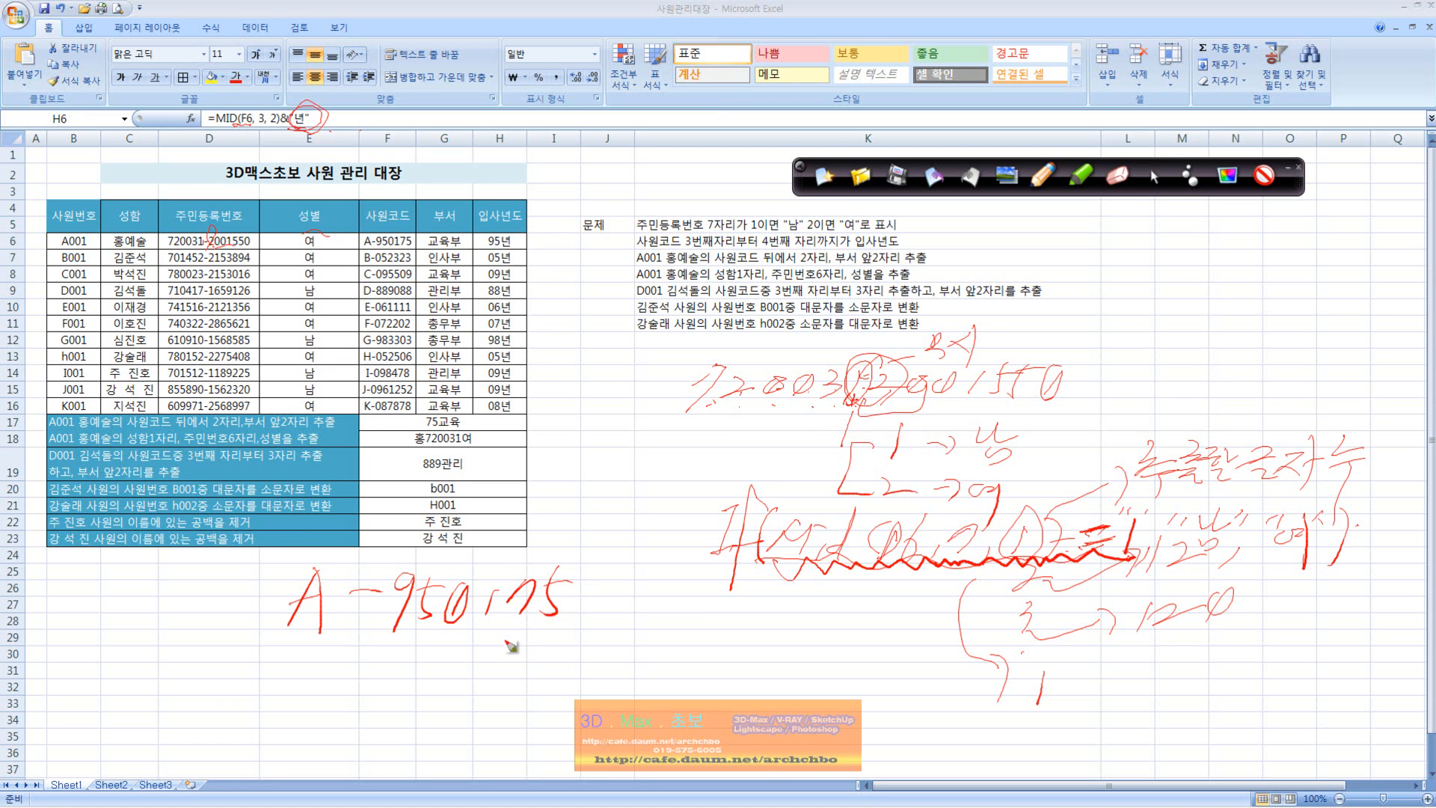
{"action": "mouse_move", "coordinate": [378, 598]}
{"action": "left_mouse_down"}
{"action": "mouse_move", "coordinate": [350, 645]}
{"action": "mouse_move", "coordinate": [357, 682]}
{"action": "mouse_move", "coordinate": [378, 691]}
{"action": "mouse_move", "coordinate": [406, 670]}
{"action": "mouse_move", "coordinate": [441, 709]}
{"action": "left_mouse_up"}
{"action": "left_click_drag", "start_coordinate": [311, 634], "coordinate": [309, 642]}
{"action": "left_click", "coordinate": [406, 627]}
Step: Handwrite the formula =Mid(F6,3,2) below the employee code note
{"action": "mouse_move", "coordinate": [497, 658]}
{"action": "left_mouse_down"}
{"action": "mouse_move", "coordinate": [516, 667]}
{"action": "mouse_move", "coordinate": [554, 647]}
{"action": "mouse_move", "coordinate": [561, 679]}
{"action": "left_mouse_up"}
{"action": "mouse_move", "coordinate": [572, 659]}
{"action": "left_mouse_down"}
{"action": "mouse_move", "coordinate": [570, 679]}
{"action": "mouse_move", "coordinate": [615, 677]}
{"action": "left_mouse_up"}
{"action": "mouse_move", "coordinate": [614, 634]}
{"action": "left_mouse_down"}
{"action": "mouse_move", "coordinate": [615, 677]}
{"action": "mouse_move", "coordinate": [656, 677]}
{"action": "left_mouse_up"}
{"action": "mouse_move", "coordinate": [658, 643]}
{"action": "left_mouse_down"}
{"action": "mouse_move", "coordinate": [674, 642]}
{"action": "mouse_move", "coordinate": [703, 682]}
{"action": "mouse_move", "coordinate": [729, 676]}
{"action": "left_mouse_up"}
{"action": "left_click_drag", "start_coordinate": [746, 676], "coordinate": [740, 697]}
{"action": "mouse_move", "coordinate": [765, 649]}
{"action": "left_mouse_down"}
{"action": "mouse_move", "coordinate": [758, 682]}
{"action": "mouse_move", "coordinate": [794, 677]}
{"action": "left_mouse_up"}
{"action": "left_click_drag", "start_coordinate": [799, 643], "coordinate": [811, 688]}
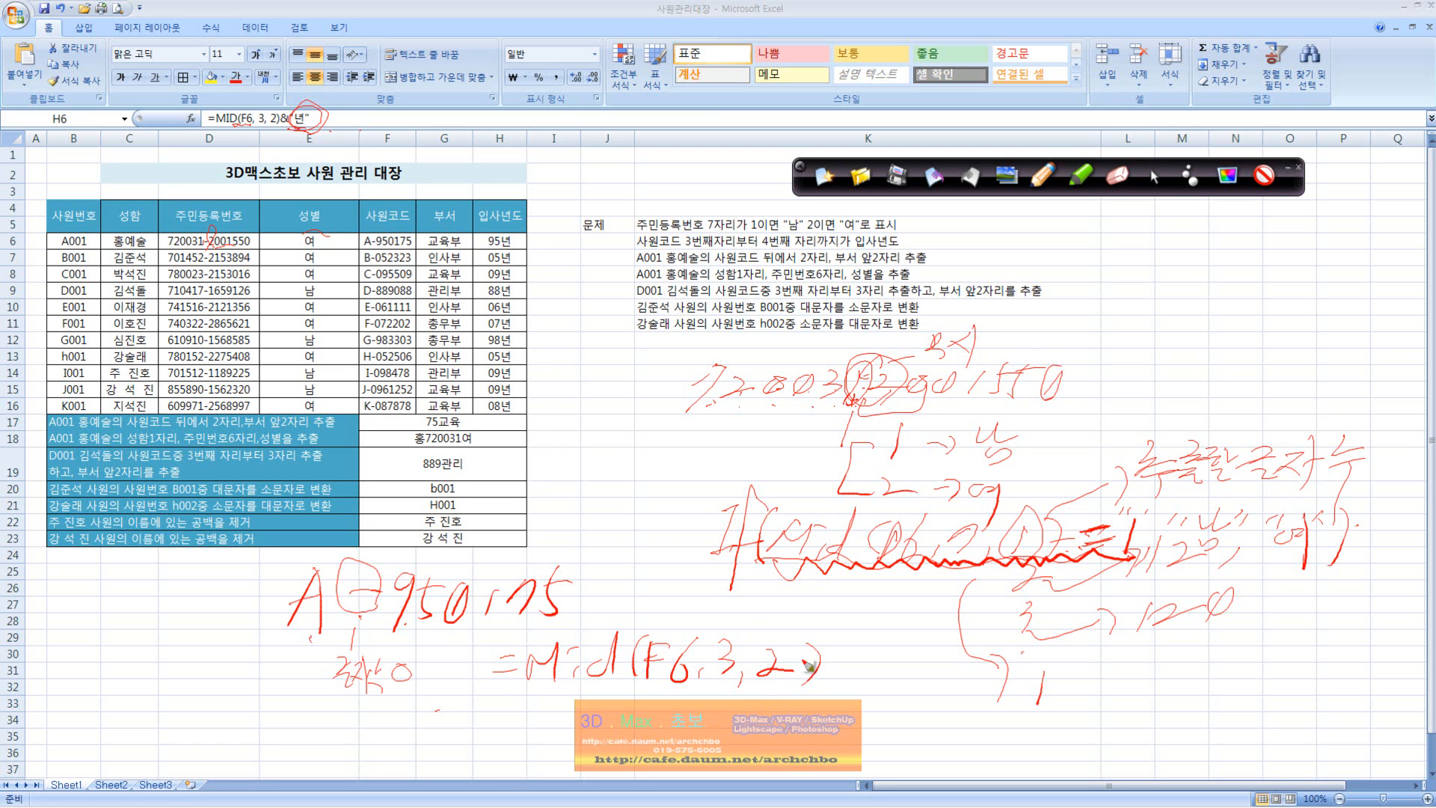
Step: Circle the 년 in H6 and append &"년" to the handwritten MID formula
{"action": "left_click_drag", "start_coordinate": [521, 219], "coordinate": [506, 243]}
{"action": "left_click_drag", "start_coordinate": [863, 639], "coordinate": [866, 647]}
{"action": "left_click_drag", "start_coordinate": [872, 648], "coordinate": [885, 658]}
{"action": "left_click_drag", "start_coordinate": [883, 652], "coordinate": [893, 667]}
{"action": "mouse_move", "coordinate": [878, 672]}
{"action": "left_mouse_down"}
{"action": "mouse_move", "coordinate": [895, 679]}
{"action": "mouse_move", "coordinate": [904, 650]}
{"action": "left_mouse_up"}
{"action": "mouse_move", "coordinate": [921, 642]}
{"action": "left_mouse_down"}
{"action": "mouse_move", "coordinate": [846, 613]}
{"action": "mouse_move", "coordinate": [829, 686]}
{"action": "mouse_move", "coordinate": [861, 676]}
{"action": "left_mouse_up"}
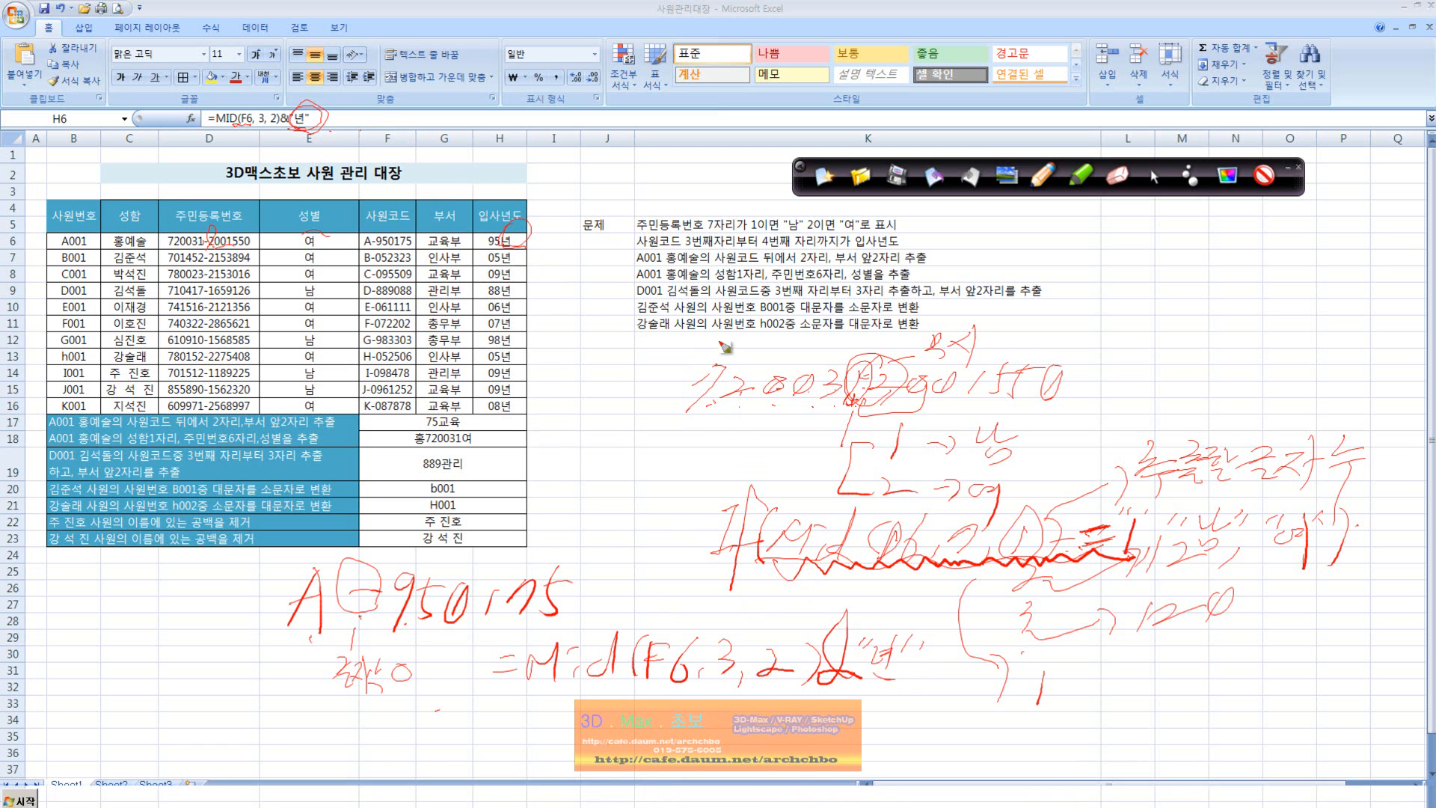
Step: Mark the year digits in H6 and F6, draw a line down the 입사년도 column to row 16, and leave pen mode
{"action": "left_click_drag", "start_coordinate": [493, 248], "coordinate": [495, 227]}
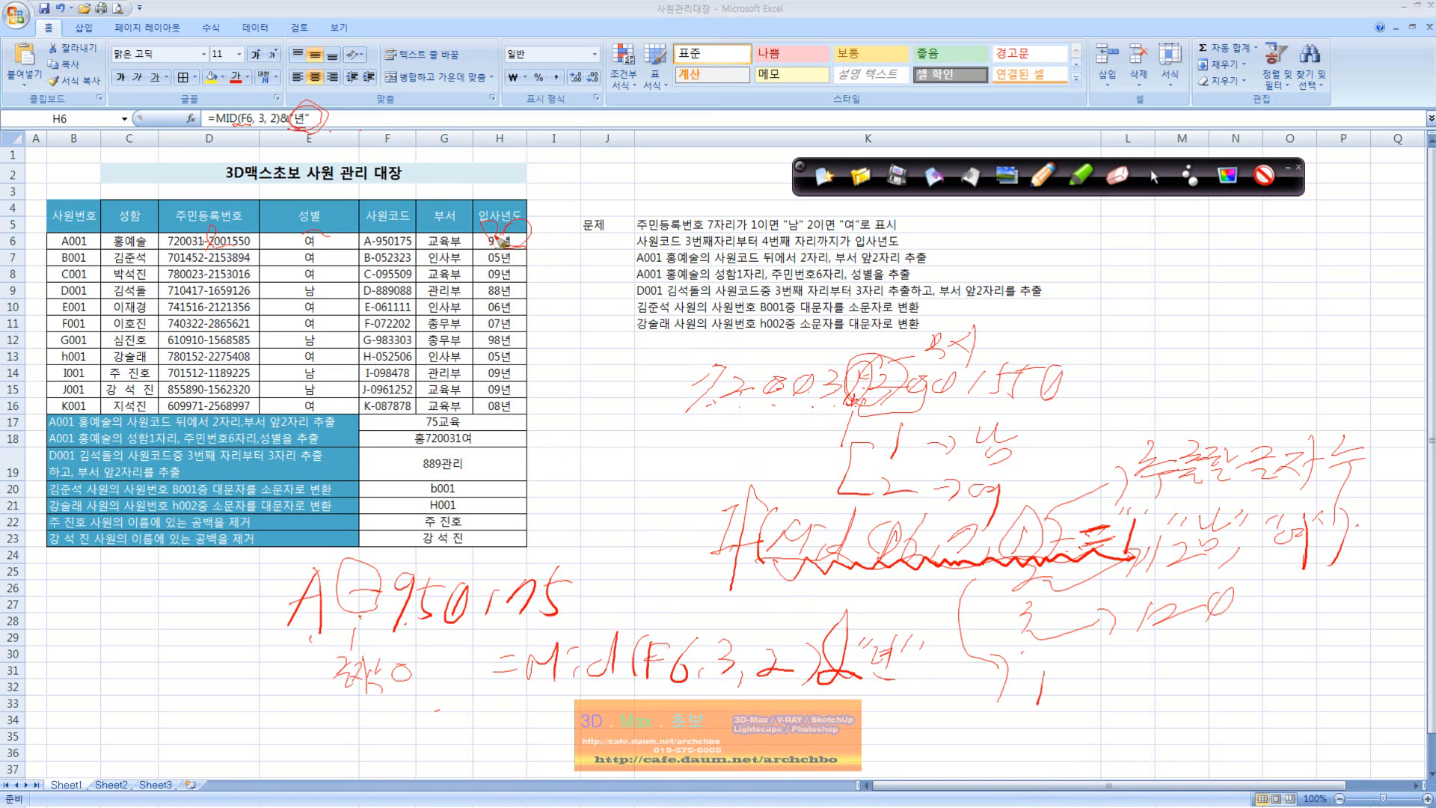
{"action": "left_click_drag", "start_coordinate": [380, 248], "coordinate": [378, 232]}
{"action": "left_click_drag", "start_coordinate": [514, 243], "coordinate": [527, 415]}
{"action": "left_click", "coordinate": [1152, 177]}
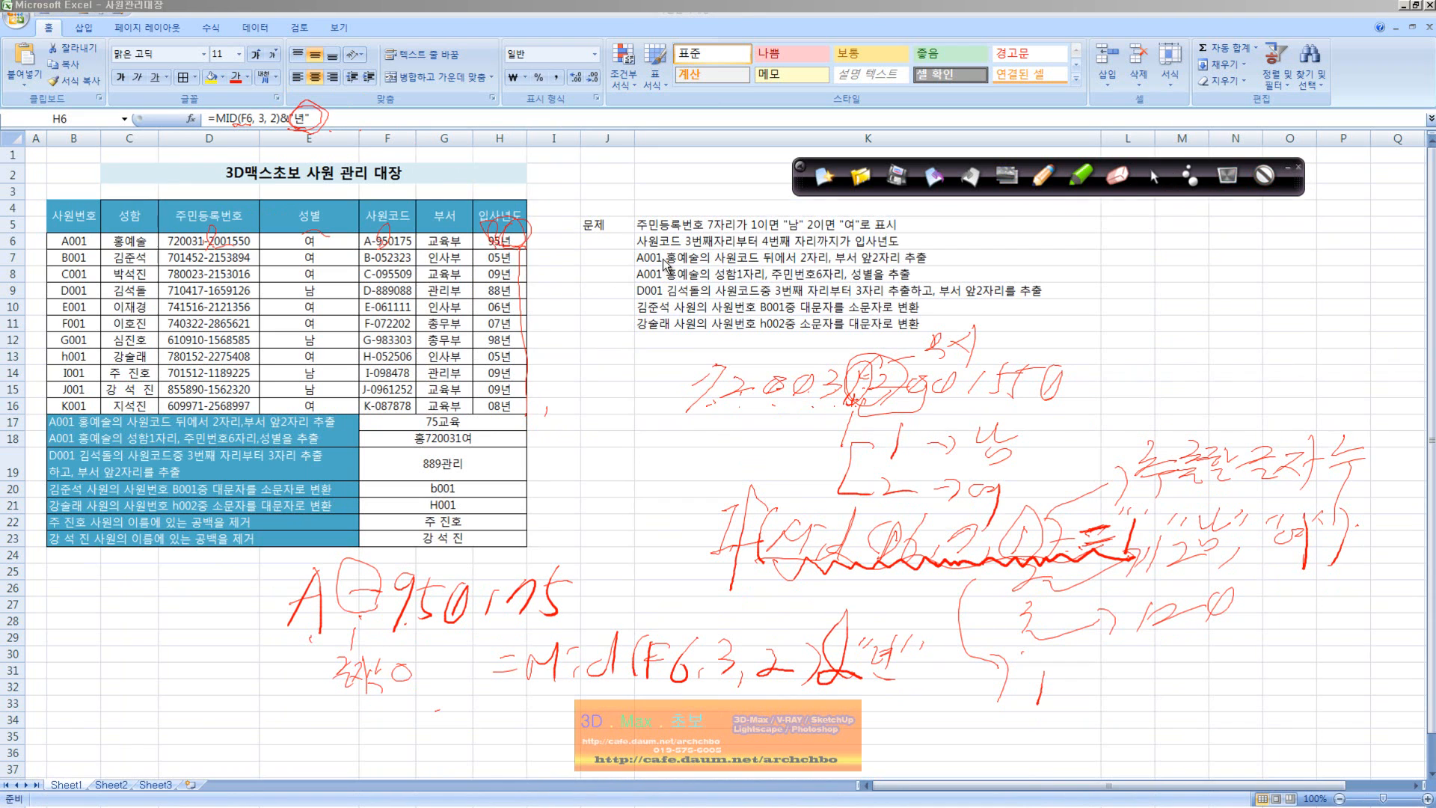
Step: Clear H6 and enter the formula =MID(F6,3,2)&"년" in it
{"action": "left_click", "coordinate": [516, 245]}
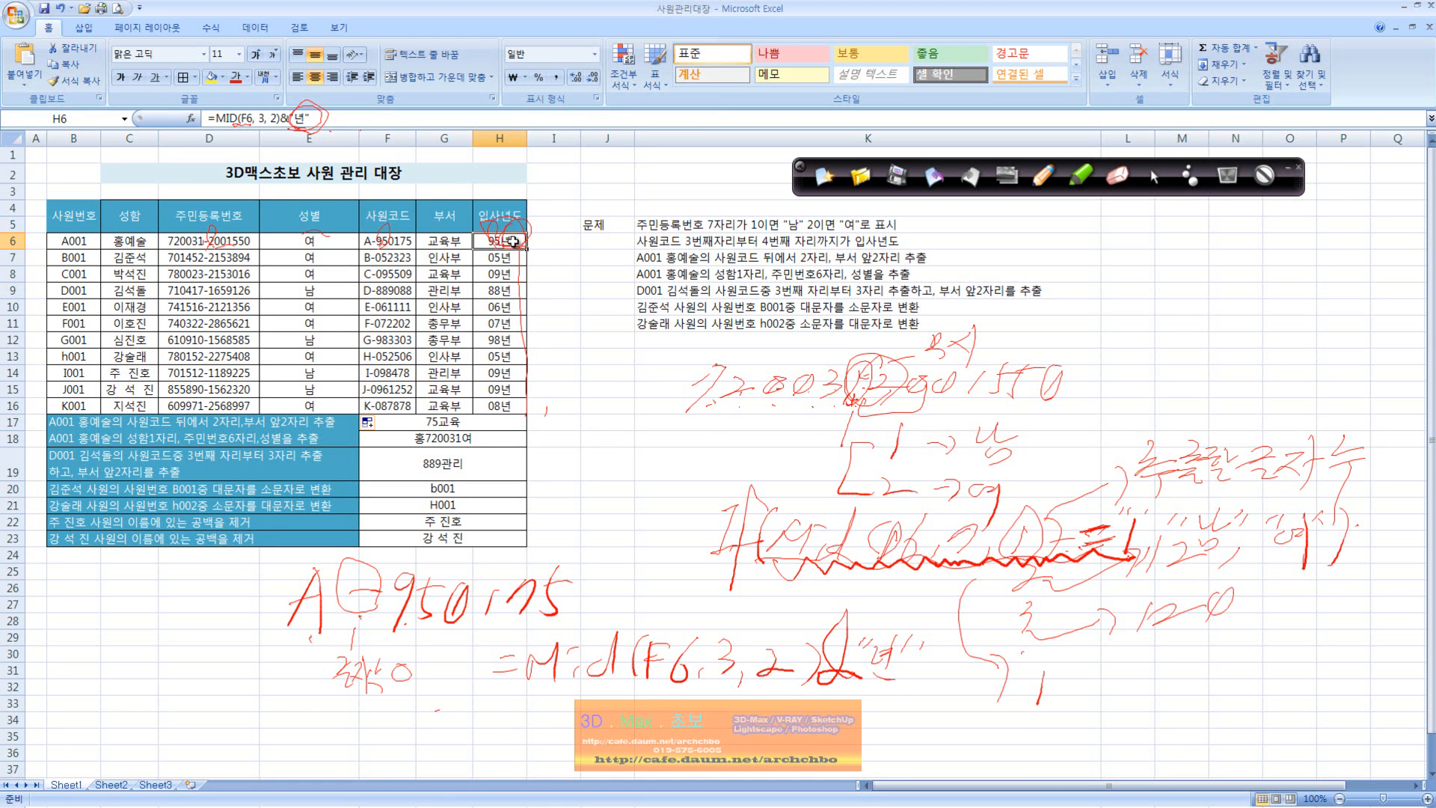
{"action": "key", "text": "Delete"}
{"action": "left_click", "coordinate": [423, 118]}
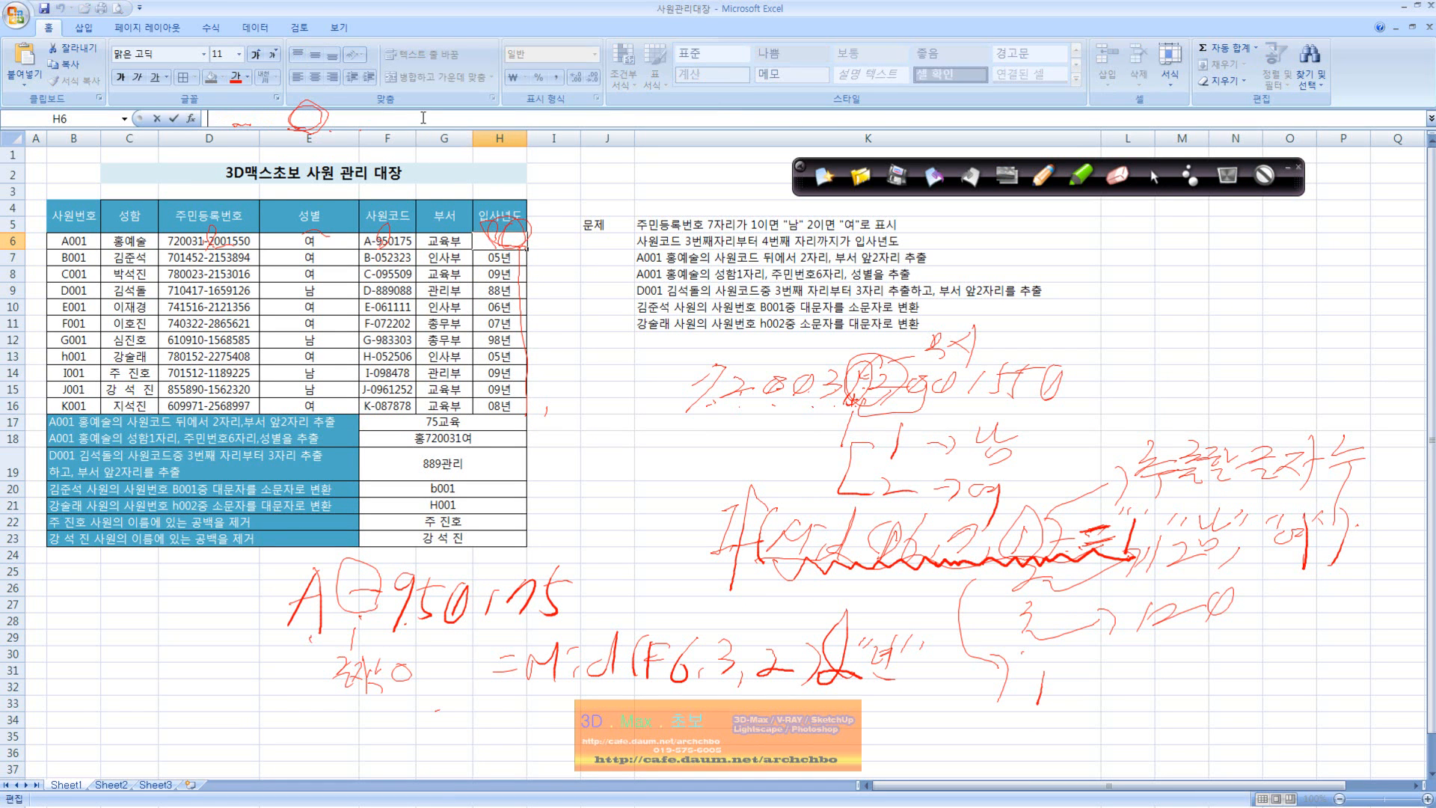
{"action": "type", "text": "=mid("}
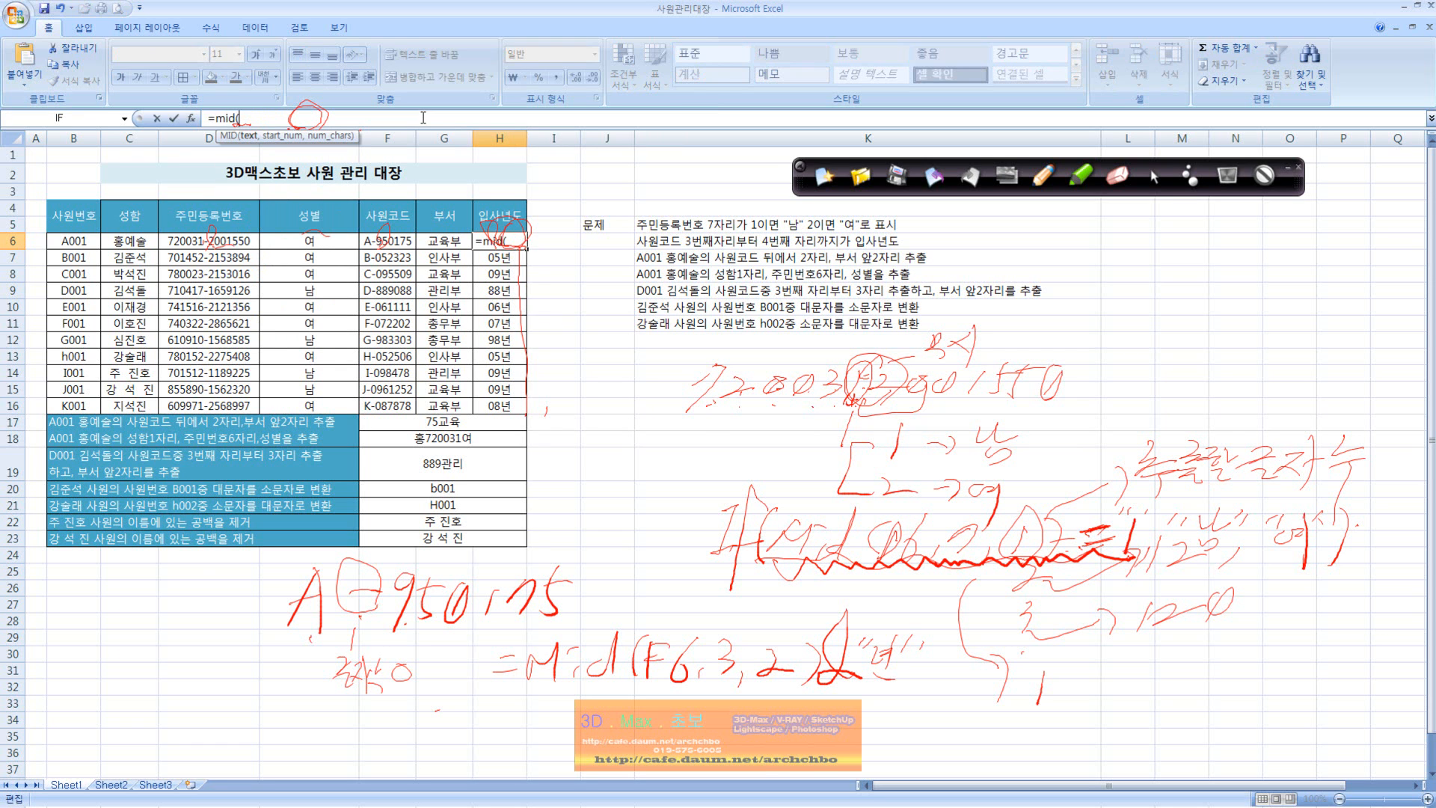
{"action": "left_click", "coordinate": [406, 241]}
{"action": "type", "text": ","}
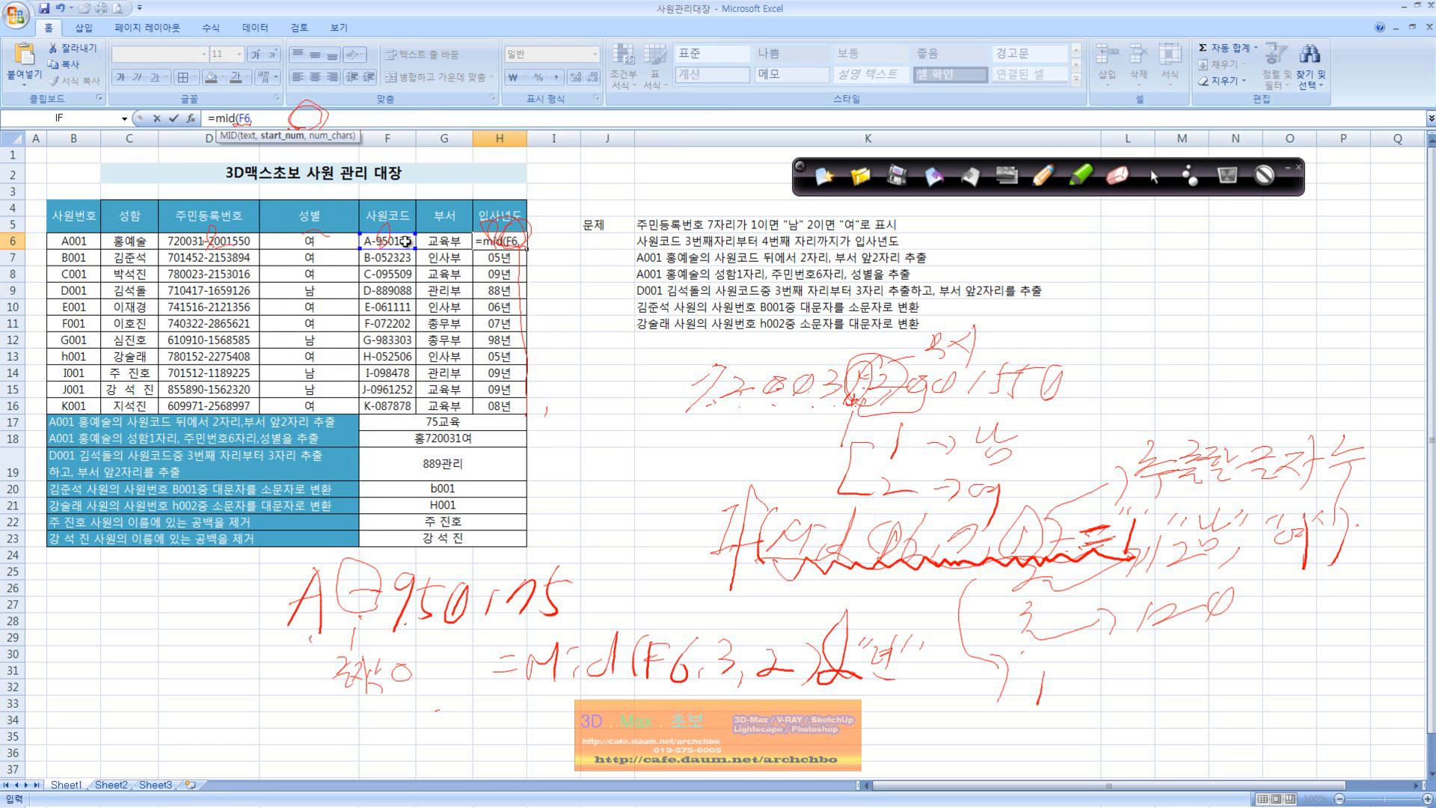
{"action": "type", "text": "3,2"}
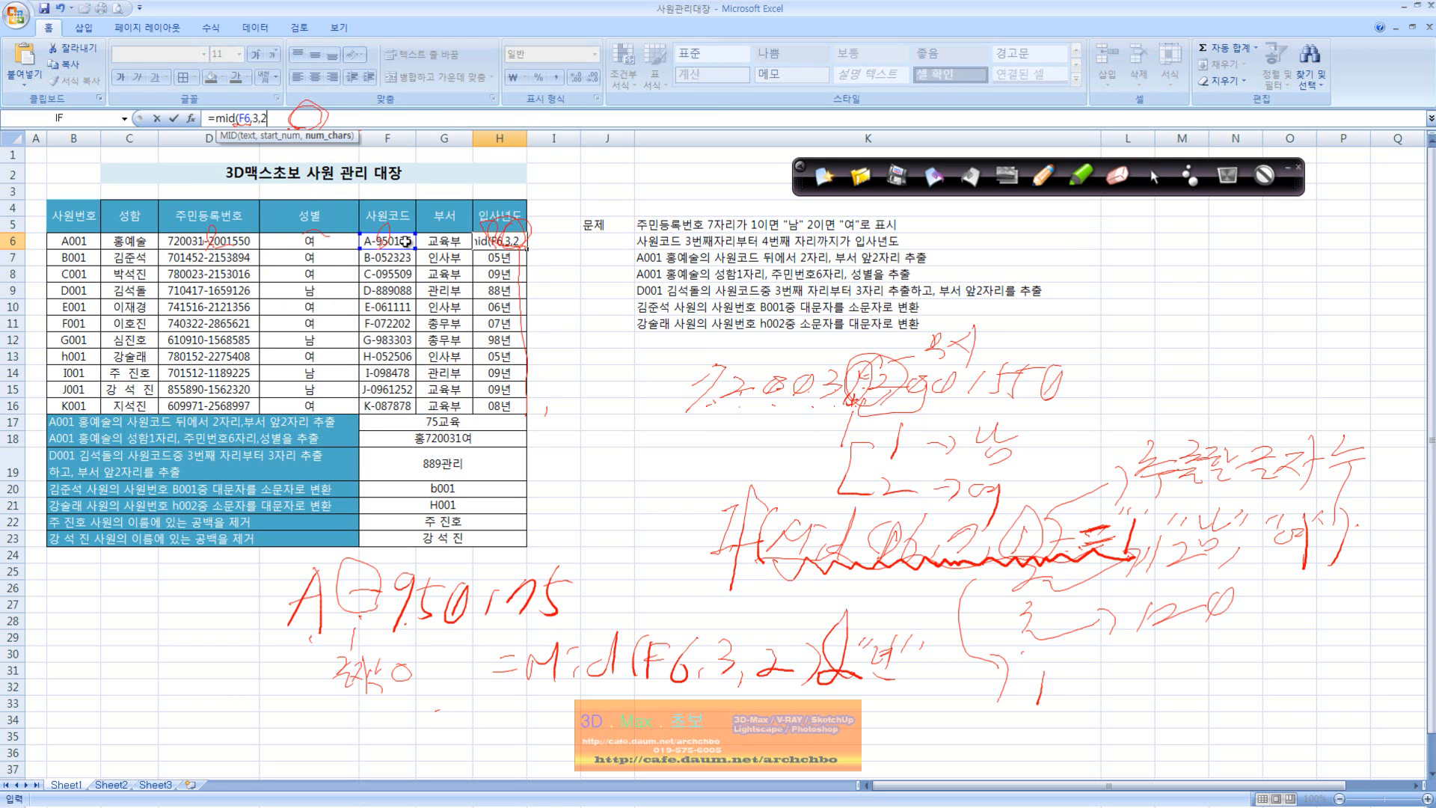
{"action": "type", "text": ")&\"년"}
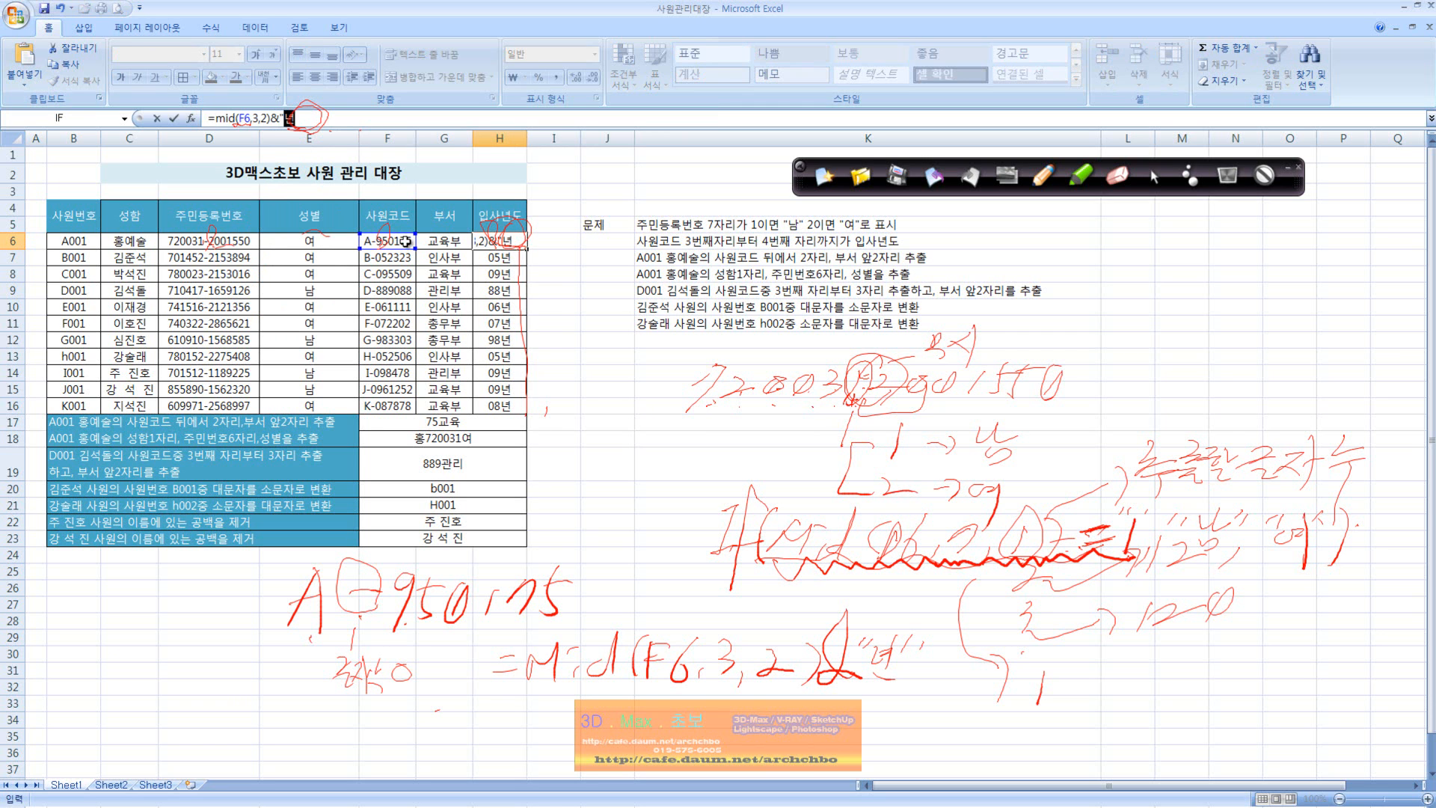
{"action": "key", "text": "Return"}
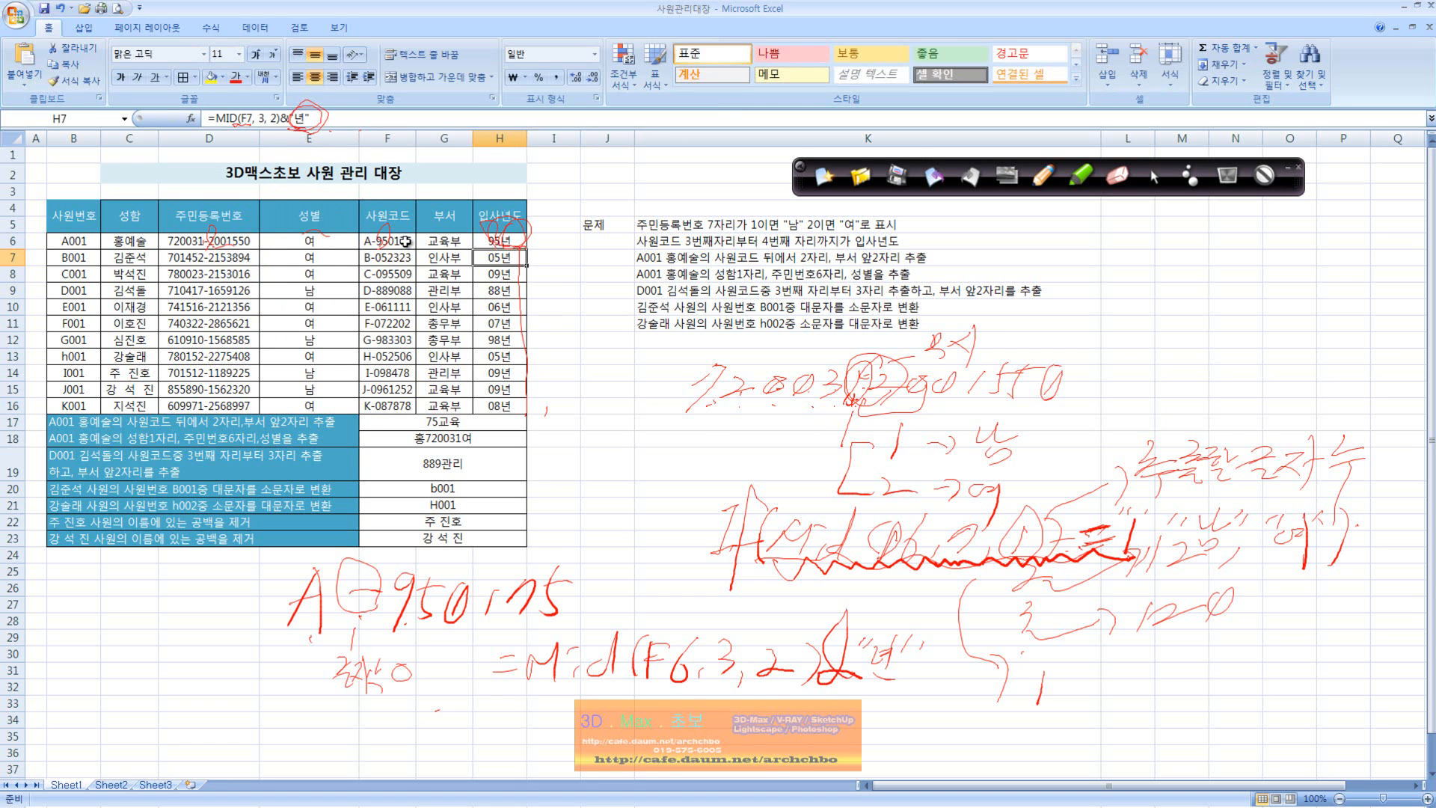
Step: Fill H6's hire-year formula down the 입사년도 column through H16
{"action": "left_click", "coordinate": [494, 240]}
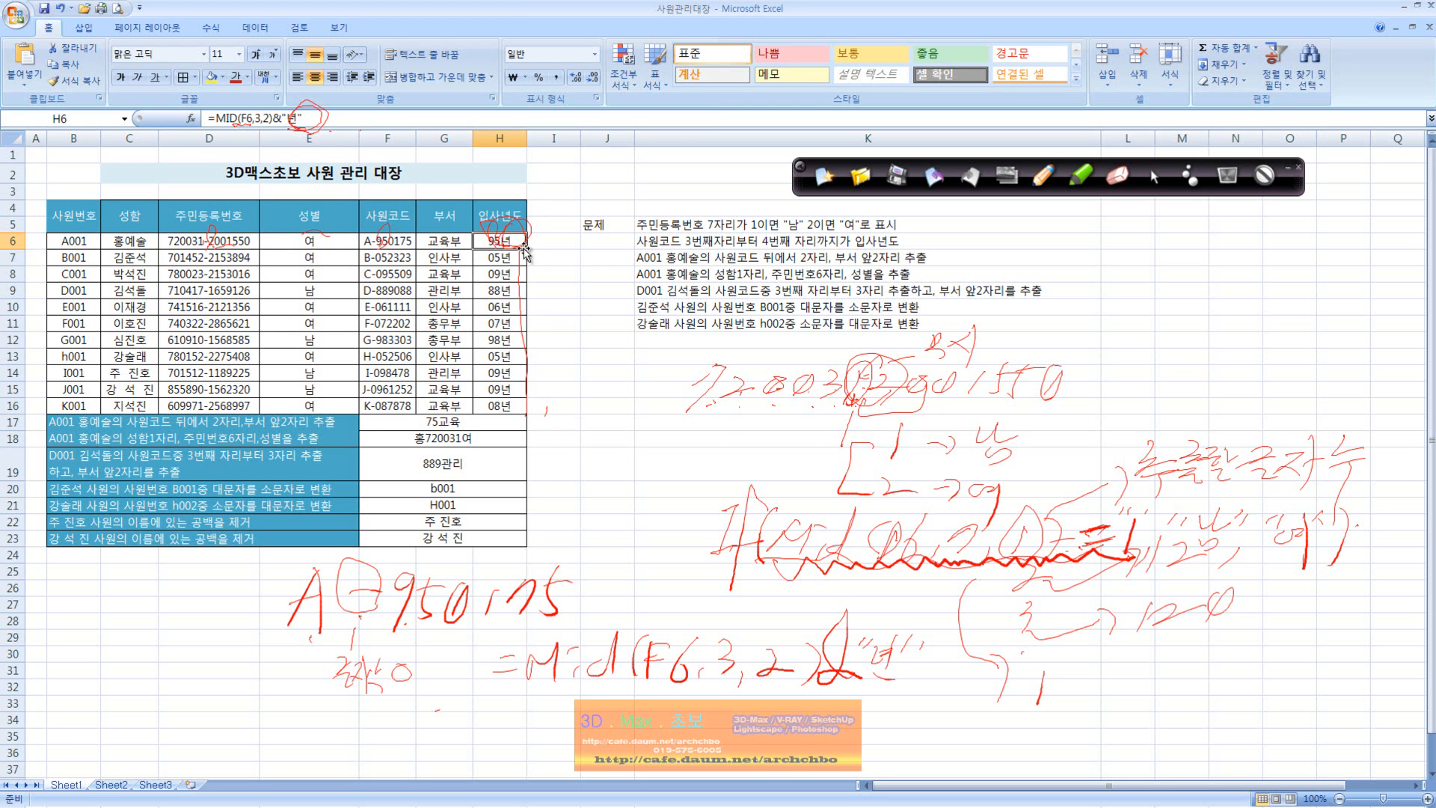
{"action": "double_click", "coordinate": [527, 249]}
{"action": "left_click", "coordinate": [520, 247]}
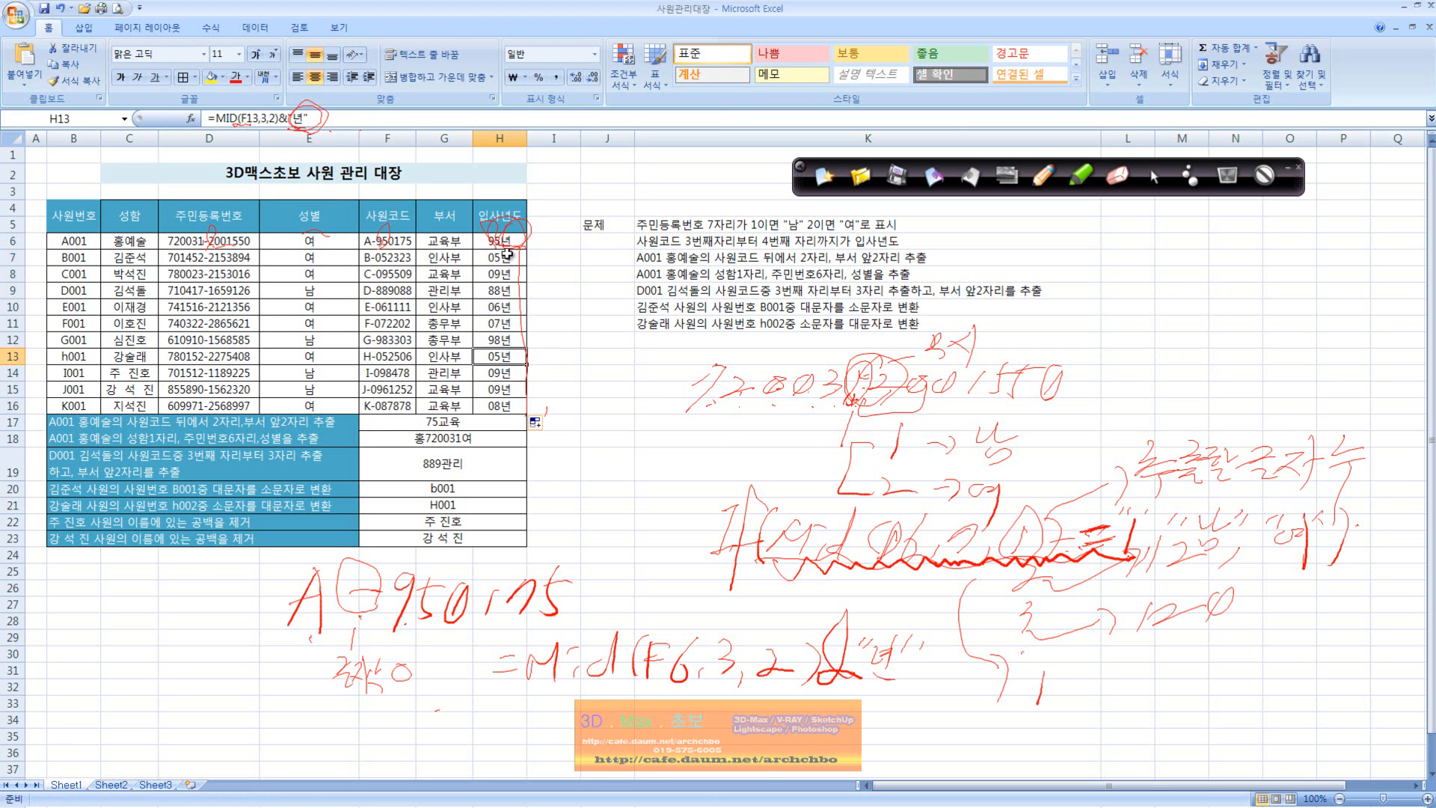
{"action": "double_click", "coordinate": [527, 250]}
{"action": "left_click", "coordinate": [522, 246]}
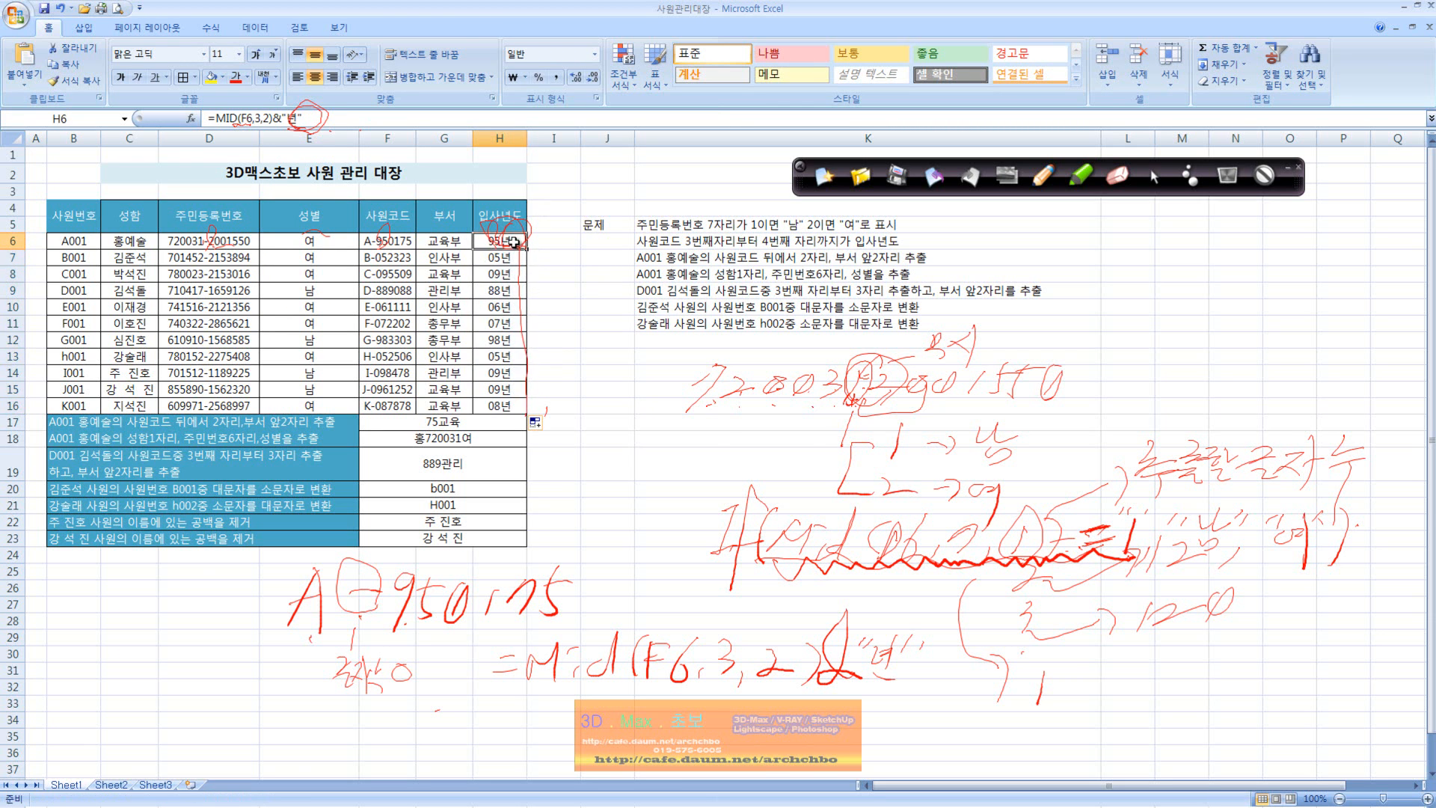
{"action": "double_click", "coordinate": [527, 250]}
{"action": "left_click", "coordinate": [515, 242]}
{"action": "double_click", "coordinate": [527, 249]}
{"action": "left_click", "coordinate": [518, 242]}
{"action": "double_click", "coordinate": [525, 249]}
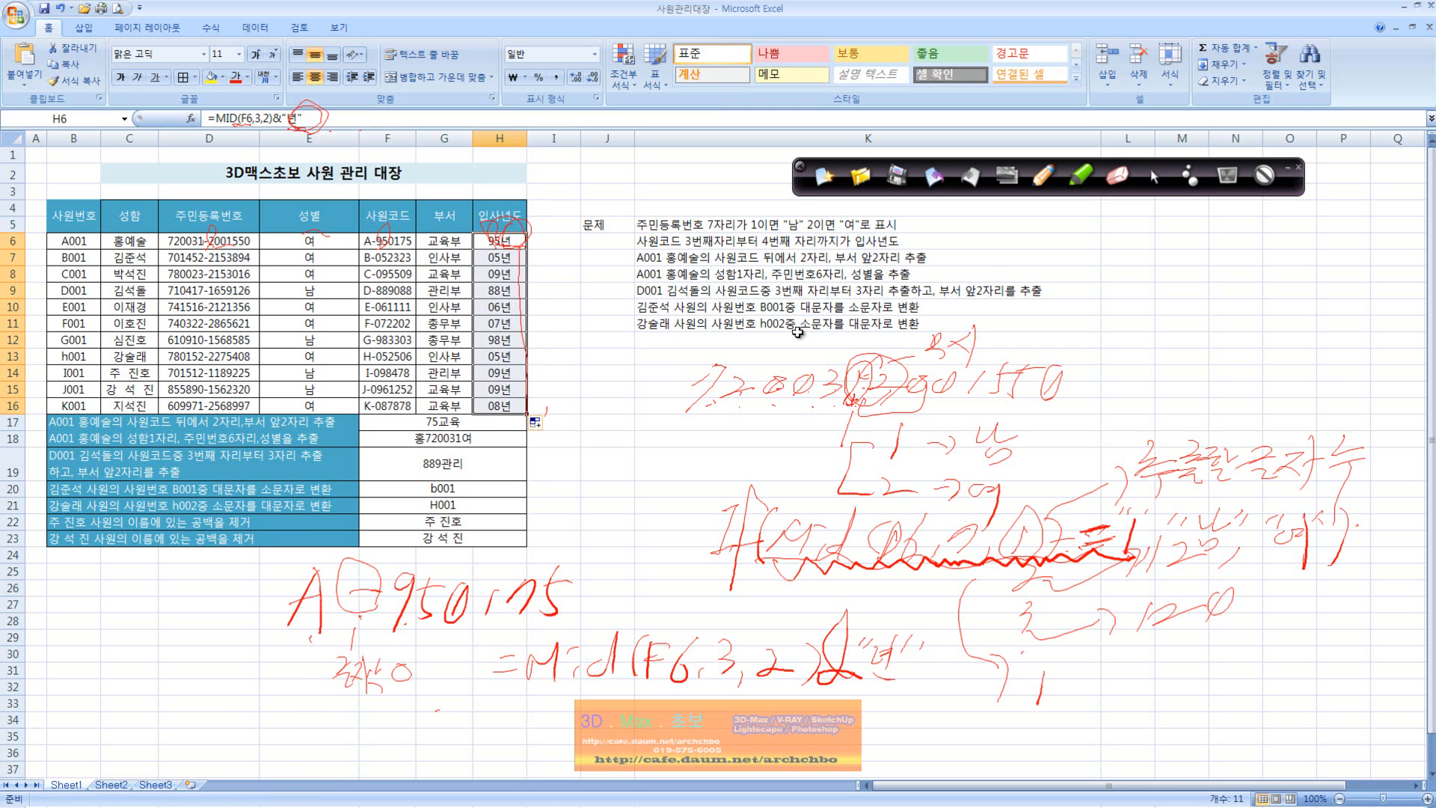
Step: Clear the handwritten annotations from the sheet and demonstrate filling H6's formula down to H16 again
{"action": "left_click_drag", "start_coordinate": [794, 335], "coordinate": [838, 328]}
{"action": "left_click", "coordinate": [1155, 179]}
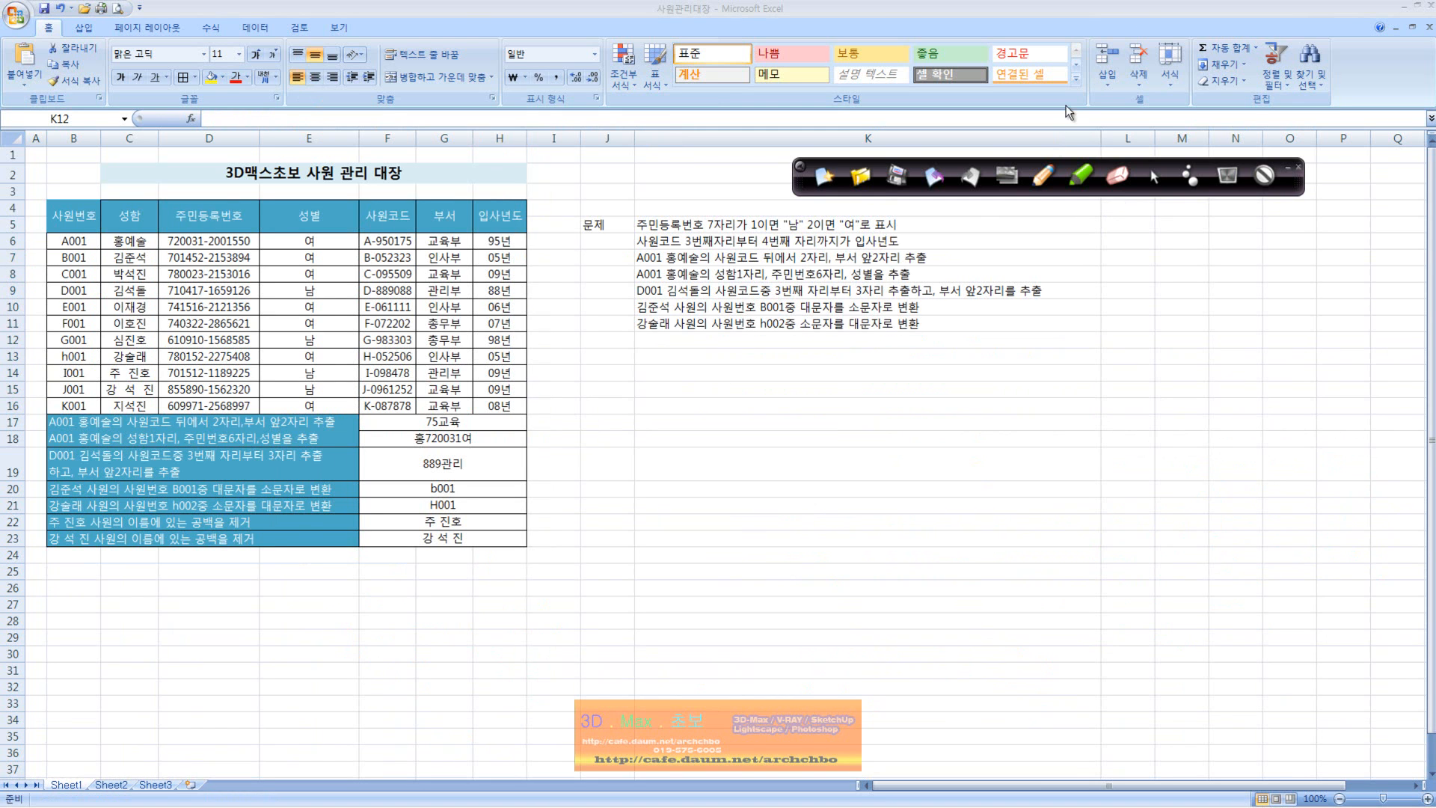
{"action": "left_click", "coordinate": [501, 241]}
{"action": "double_click", "coordinate": [525, 250]}
{"action": "double_click", "coordinate": [523, 244]}
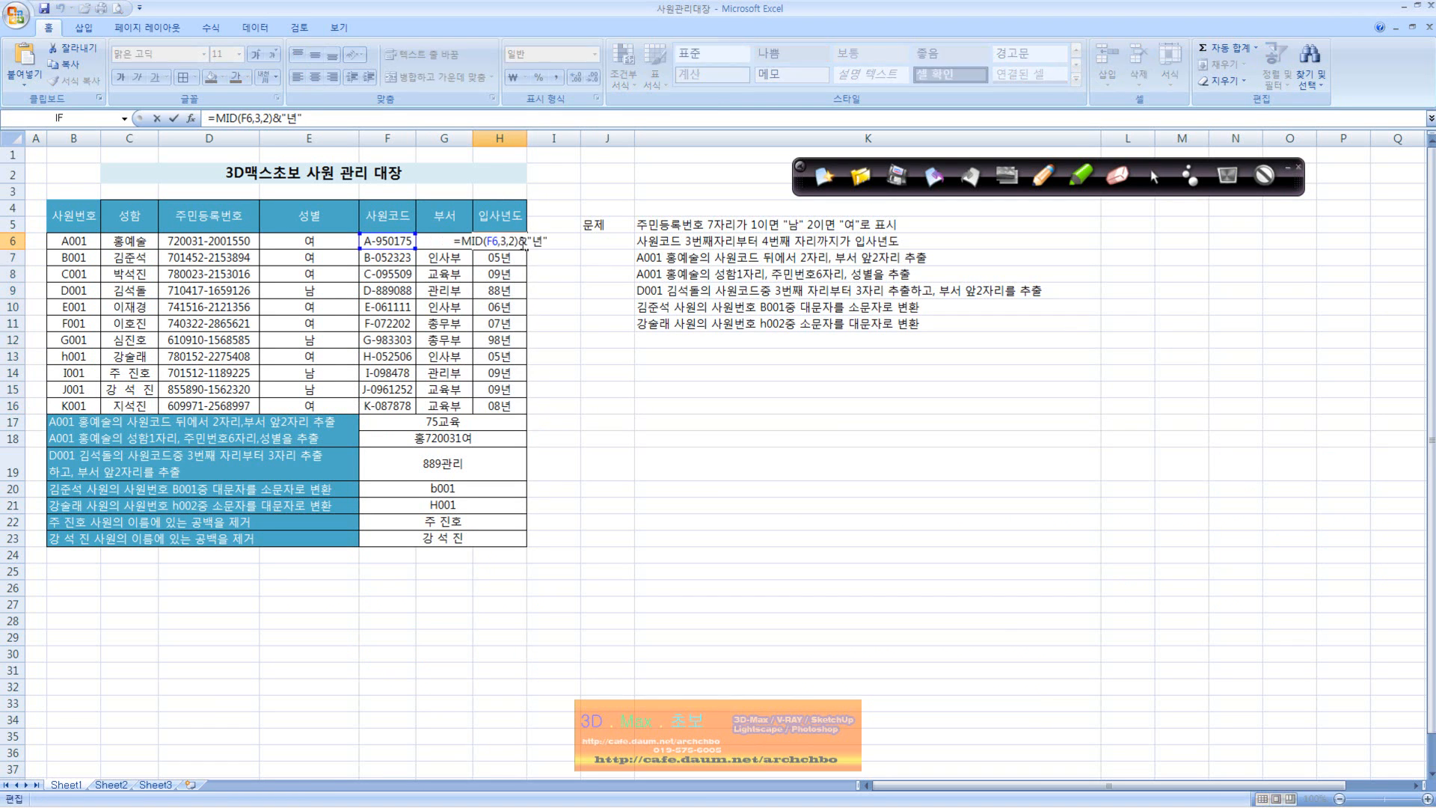
{"action": "key", "text": "Escape"}
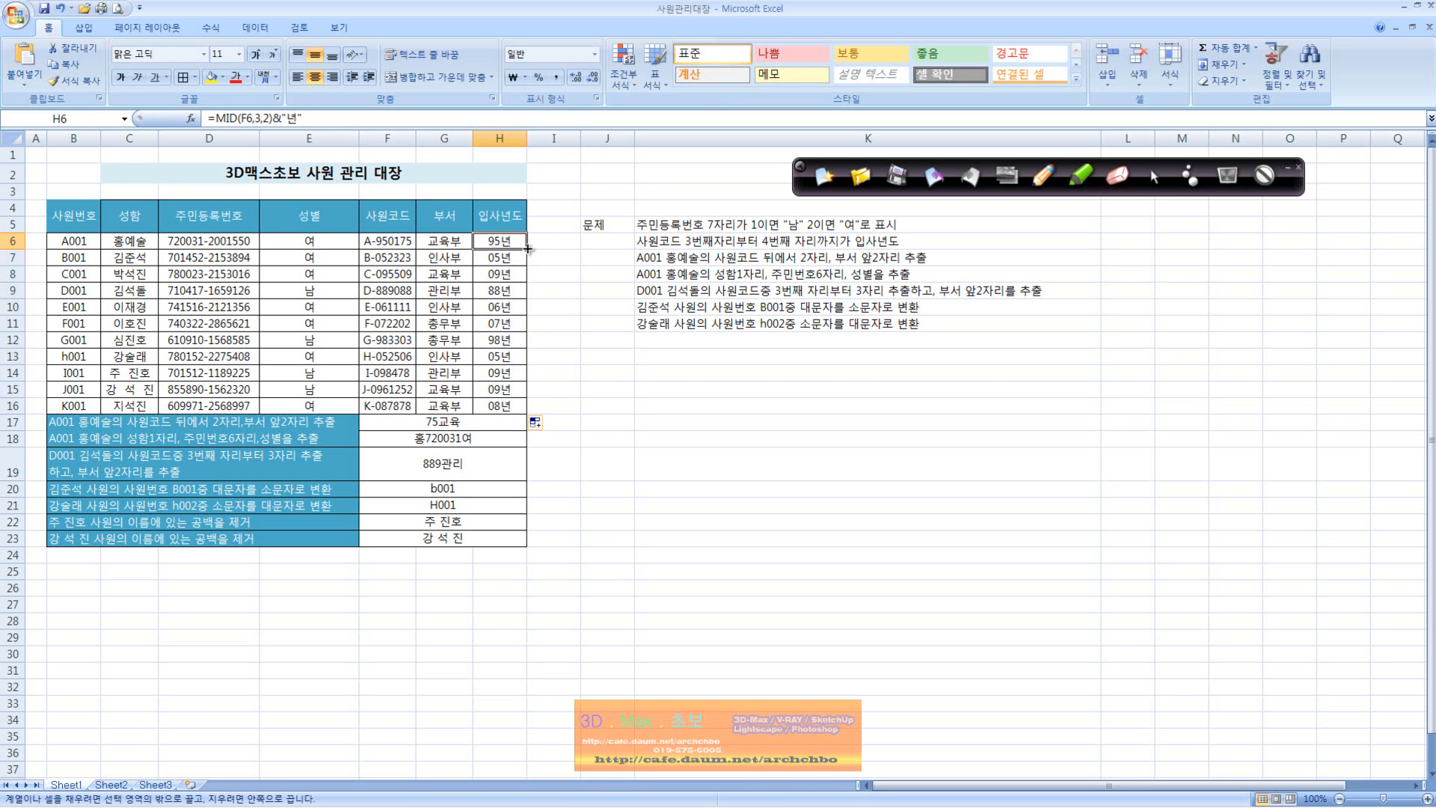
{"action": "left_click_drag", "start_coordinate": [520, 256], "coordinate": [516, 325]}
{"action": "left_click_drag", "start_coordinate": [514, 386], "coordinate": [515, 404]}
{"action": "left_click", "coordinate": [515, 242]}
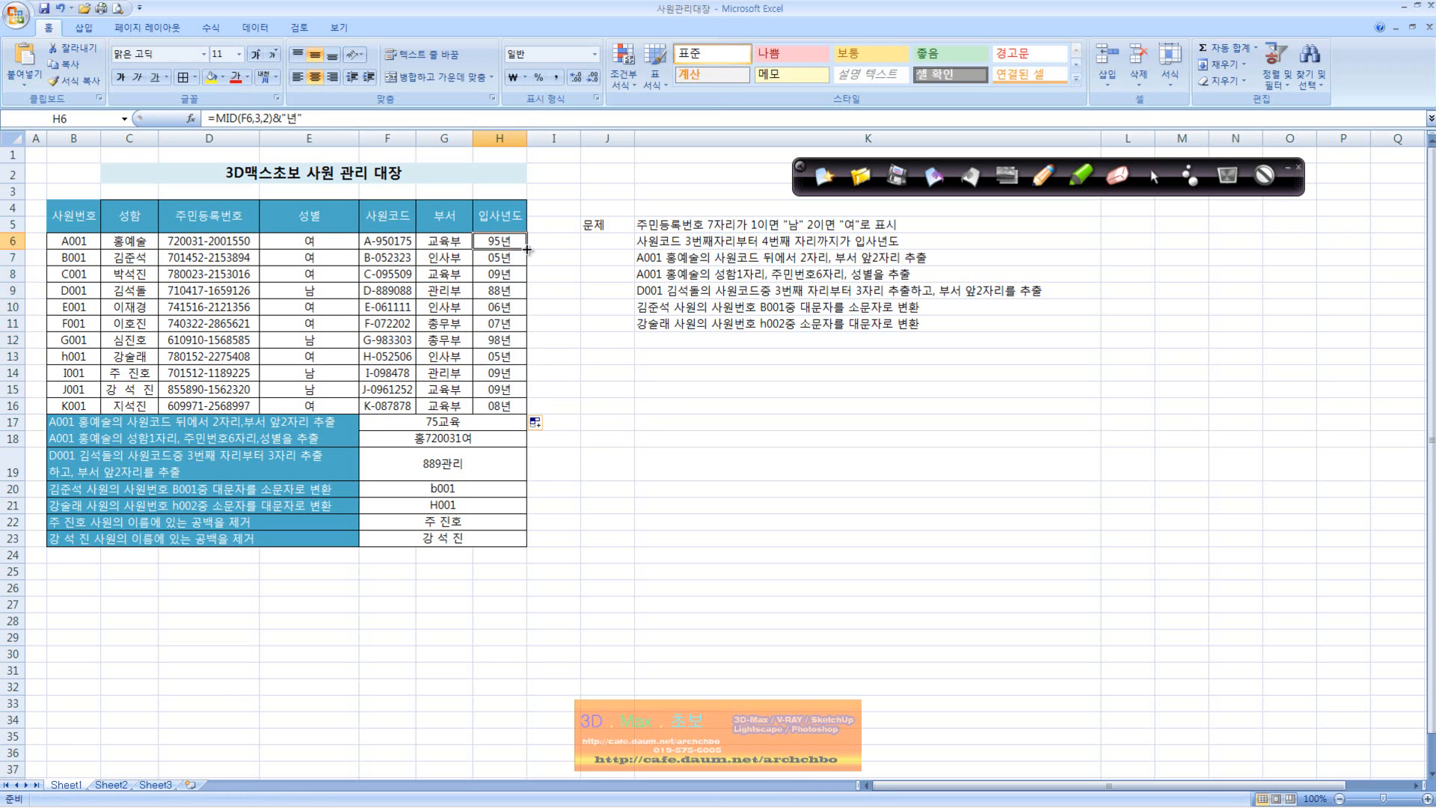
Step: Repeat the hire-year fill from H6 down through H16, and select F17 to show its formula
{"action": "left_click_drag", "start_coordinate": [527, 249], "coordinate": [526, 413]}
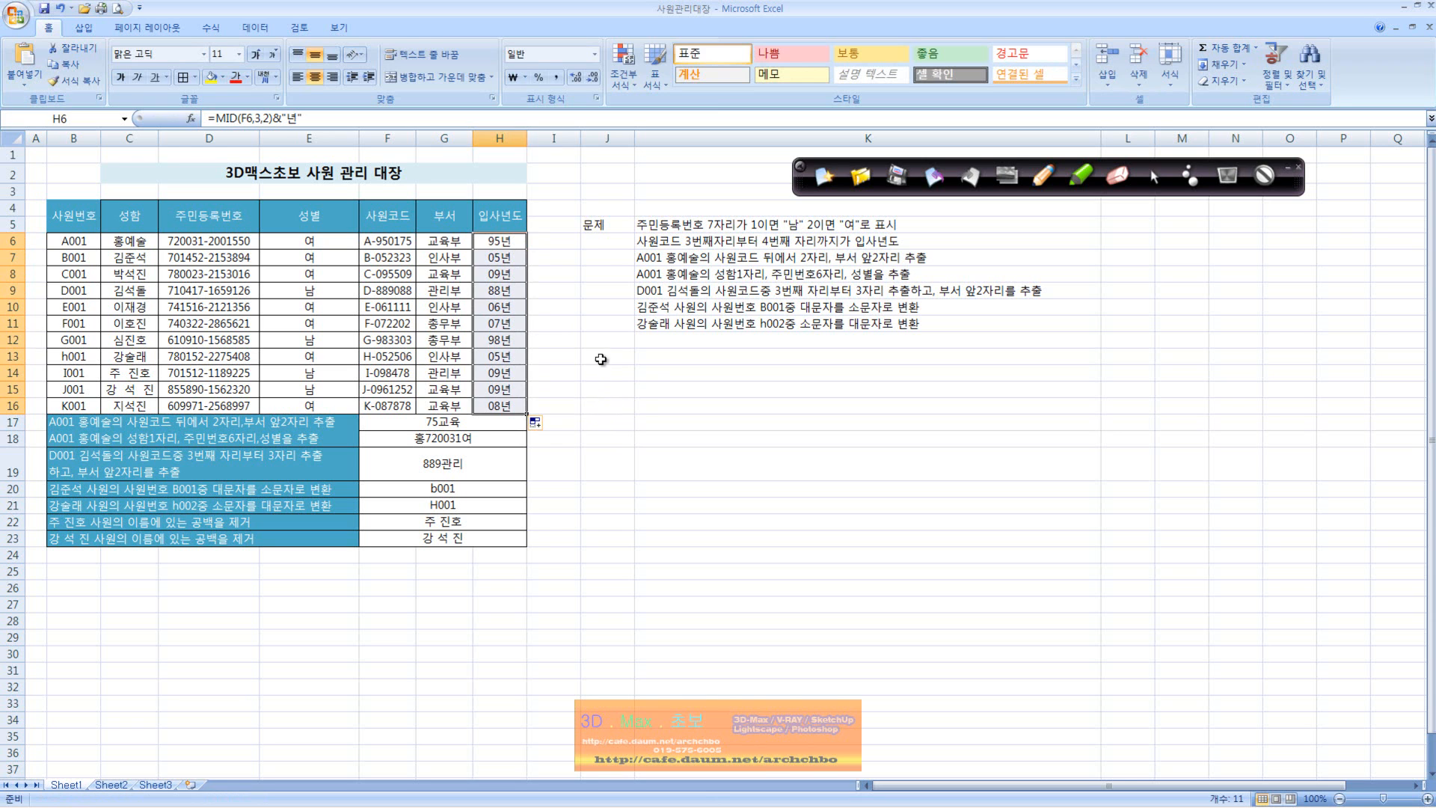
{"action": "left_click", "coordinate": [626, 405]}
{"action": "left_click", "coordinate": [488, 424]}
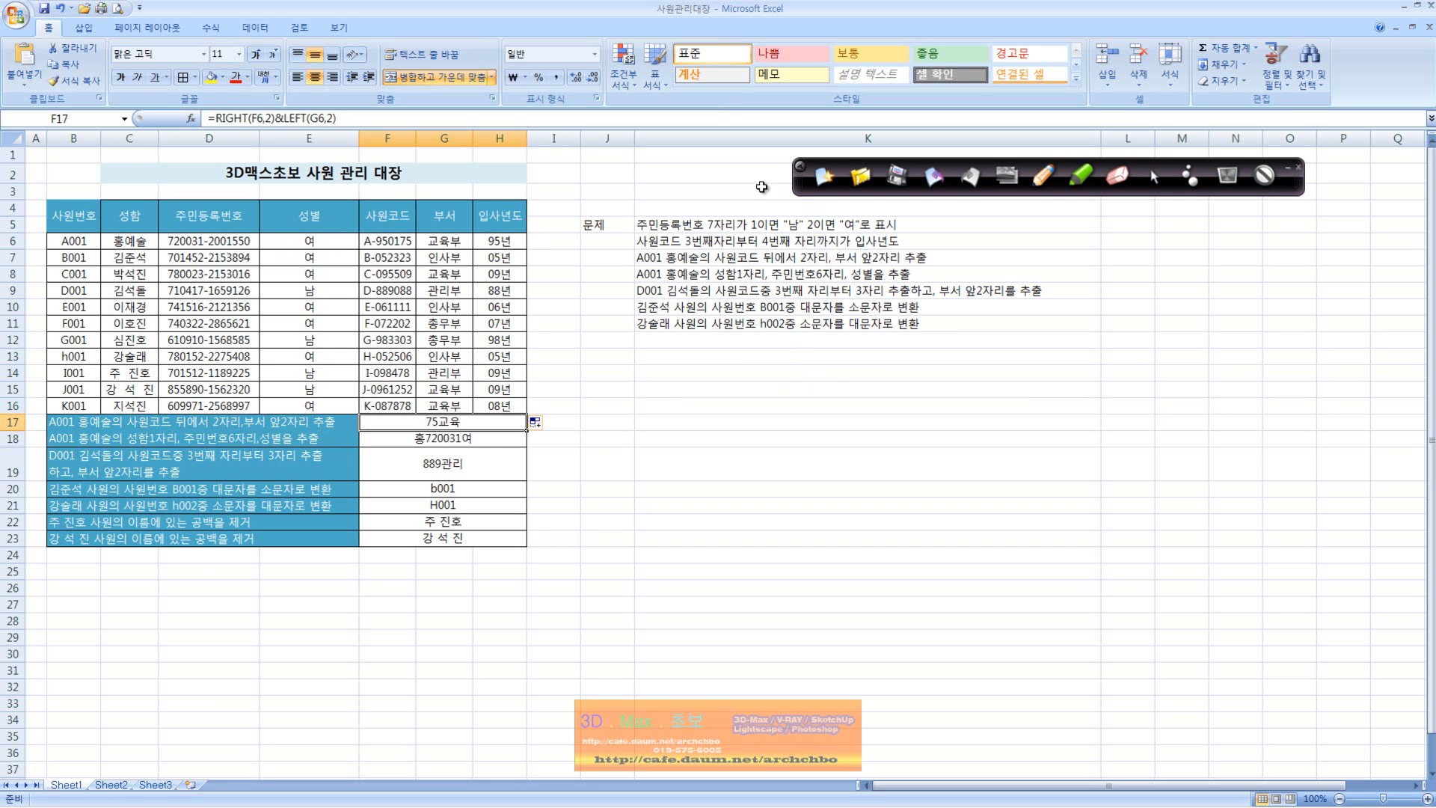
Step: Handwrite the MID syntax, Mid(셀주소, 추출시작글자위치, 글자수), below the exercise list and note 추출 above its last argument
{"action": "left_click", "coordinate": [1042, 185]}
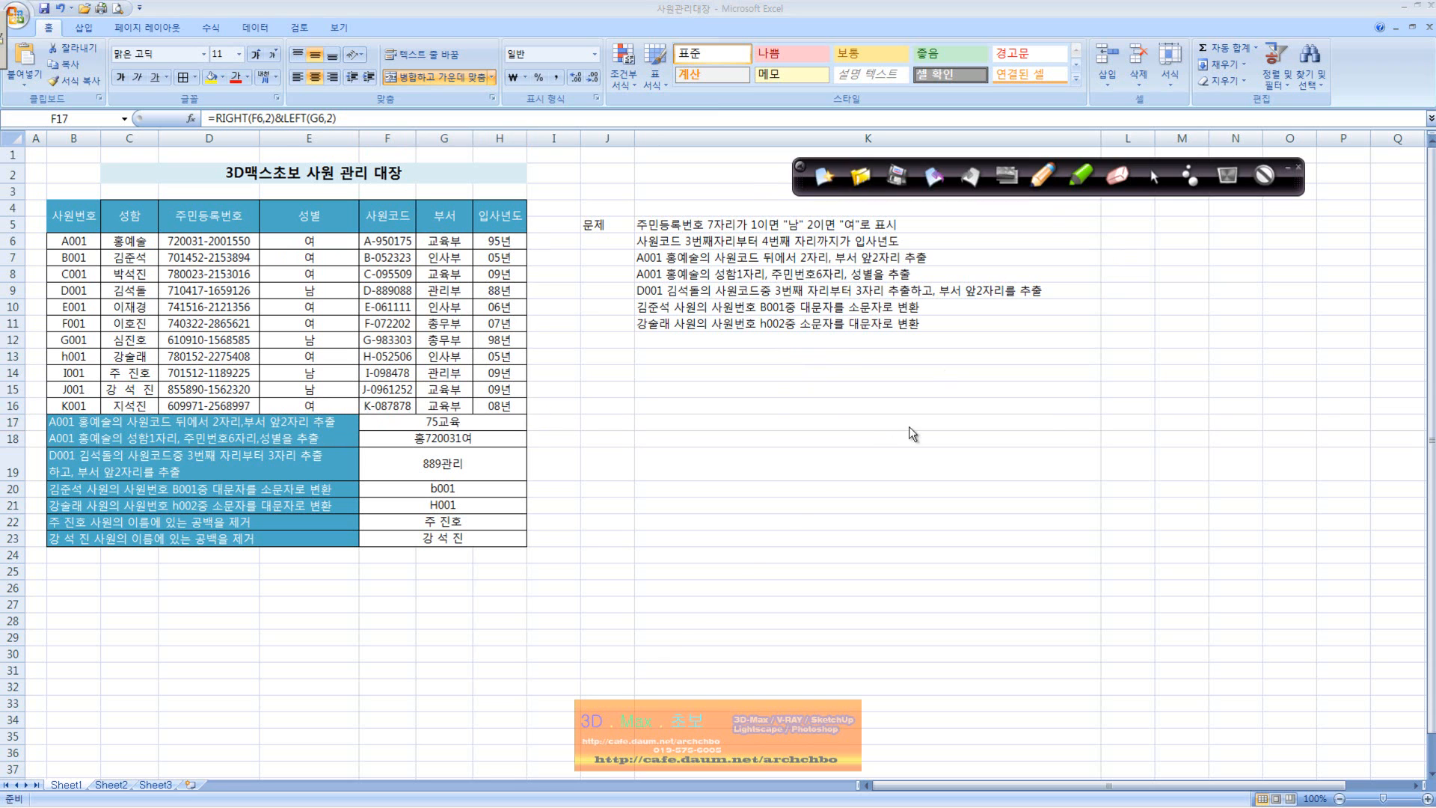
{"action": "mouse_move", "coordinate": [735, 395]}
{"action": "left_mouse_down"}
{"action": "mouse_move", "coordinate": [761, 370]}
{"action": "mouse_move", "coordinate": [777, 397]}
{"action": "mouse_move", "coordinate": [817, 351]}
{"action": "mouse_move", "coordinate": [814, 393]}
{"action": "mouse_move", "coordinate": [873, 396]}
{"action": "mouse_move", "coordinate": [890, 374]}
{"action": "mouse_move", "coordinate": [911, 393]}
{"action": "left_mouse_up"}
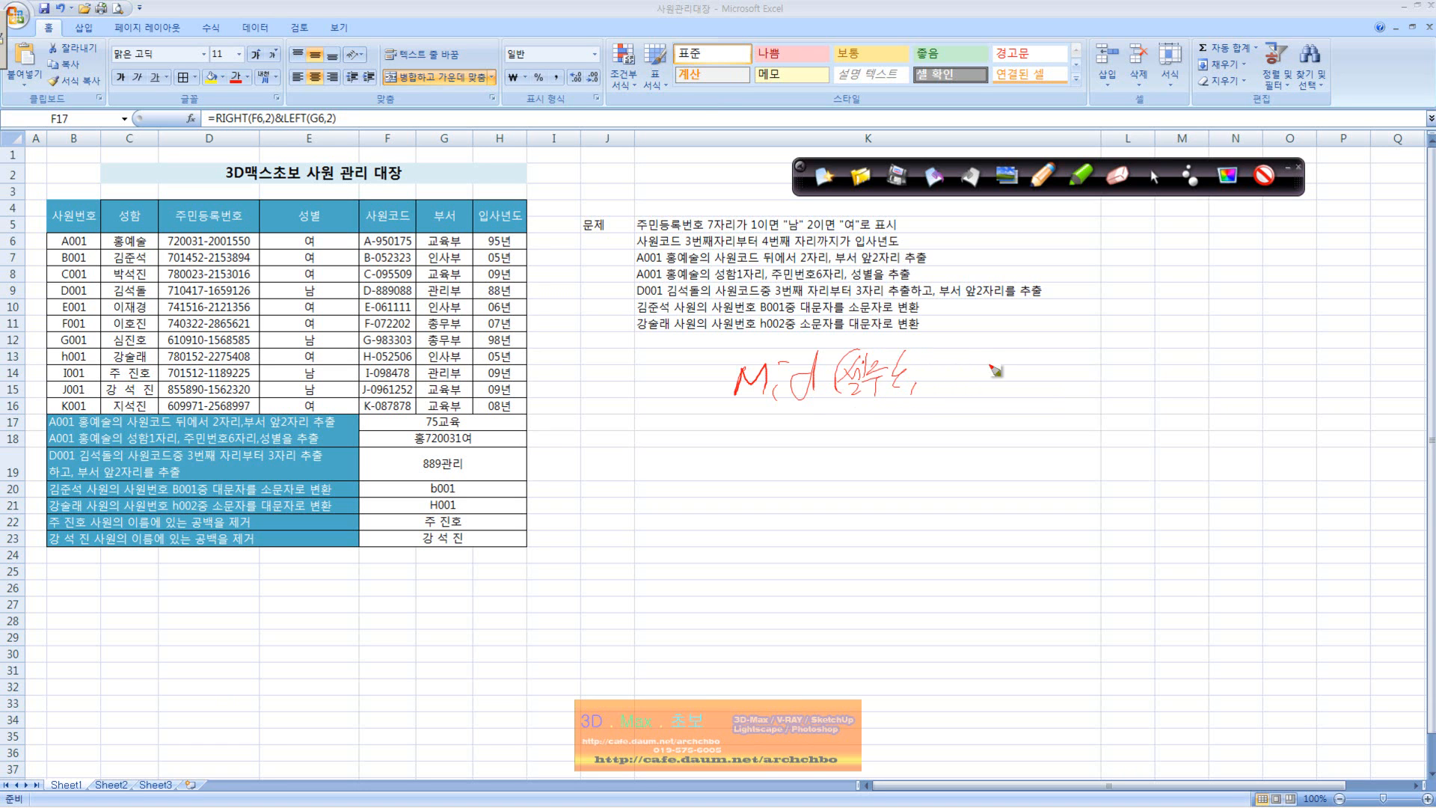
{"action": "mouse_move", "coordinate": [931, 356]}
{"action": "left_mouse_down"}
{"action": "mouse_move", "coordinate": [966, 374]}
{"action": "mouse_move", "coordinate": [972, 351]}
{"action": "mouse_move", "coordinate": [975, 376]}
{"action": "mouse_move", "coordinate": [1002, 358]}
{"action": "mouse_move", "coordinate": [996, 385]}
{"action": "mouse_move", "coordinate": [1047, 362]}
{"action": "mouse_move", "coordinate": [1038, 378]}
{"action": "left_mouse_up"}
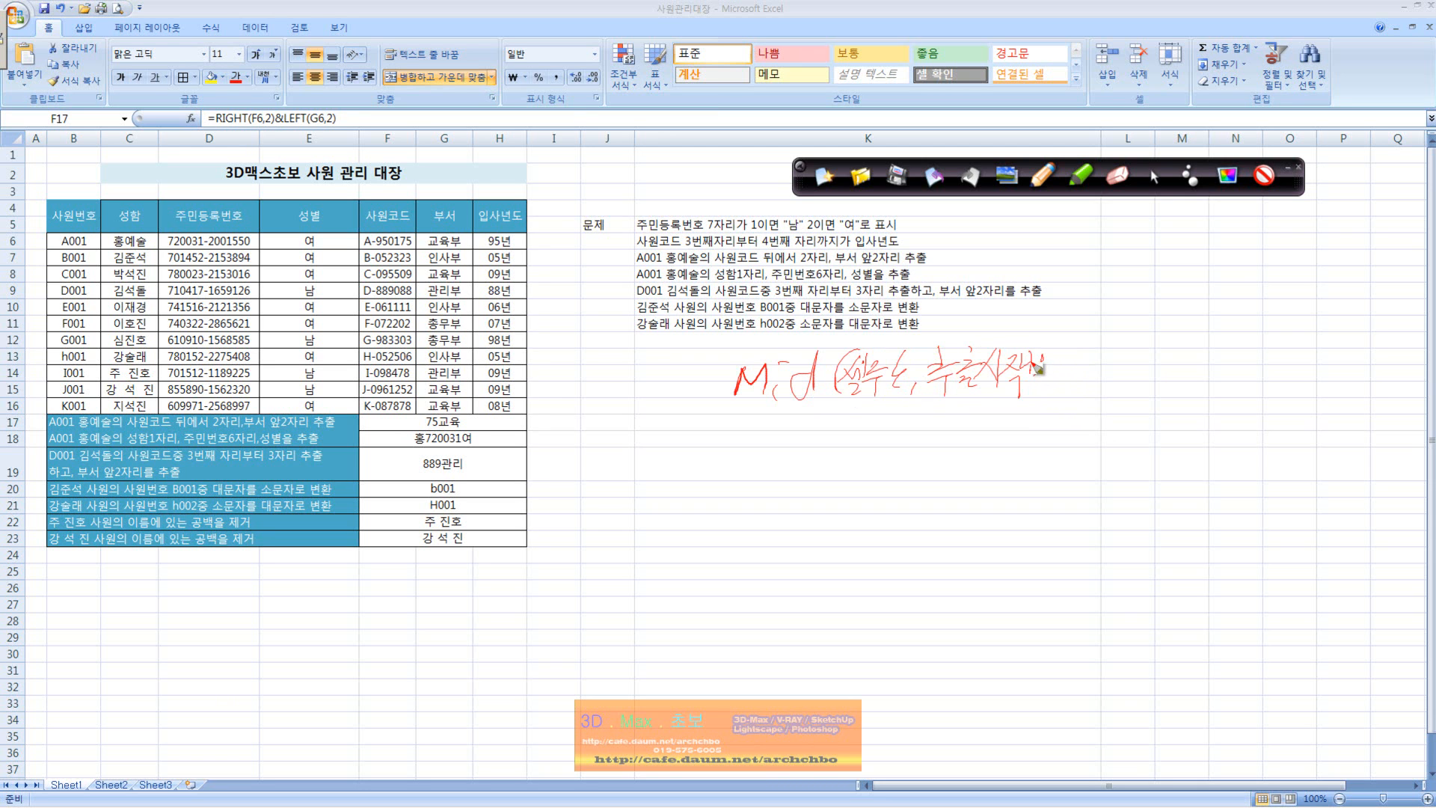
{"action": "mouse_move", "coordinate": [1036, 368]}
{"action": "left_mouse_down"}
{"action": "mouse_move", "coordinate": [1029, 381]}
{"action": "mouse_move", "coordinate": [1063, 366]}
{"action": "mouse_move", "coordinate": [1155, 397]}
{"action": "mouse_move", "coordinate": [1196, 366]}
{"action": "mouse_move", "coordinate": [1226, 377]}
{"action": "mouse_move", "coordinate": [1267, 363]}
{"action": "mouse_move", "coordinate": [1271, 400]}
{"action": "mouse_move", "coordinate": [1300, 389]}
{"action": "left_mouse_up"}
{"action": "mouse_move", "coordinate": [1171, 353]}
{"action": "left_mouse_down"}
{"action": "mouse_move", "coordinate": [1211, 329]}
{"action": "mouse_move", "coordinate": [1204, 303]}
{"action": "mouse_move", "coordinate": [1243, 323]}
{"action": "left_mouse_up"}
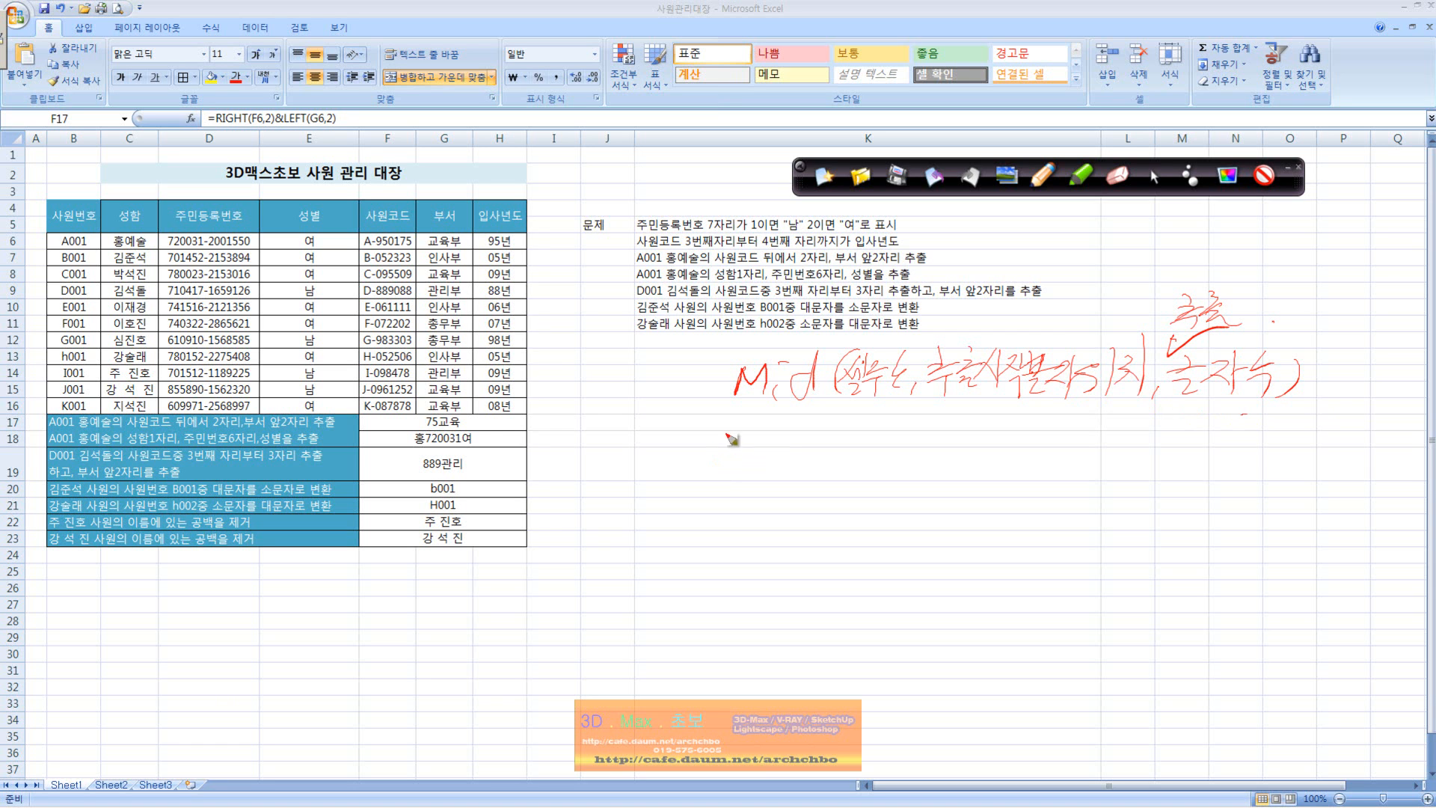
Step: Handwrite the =Left(셀주소, 글자수) syntax and a matching =Right( , ) outline beneath the MID note
{"action": "left_click_drag", "start_coordinate": [722, 432], "coordinate": [736, 424]}
{"action": "left_click_drag", "start_coordinate": [713, 452], "coordinate": [733, 445]}
{"action": "mouse_move", "coordinate": [753, 414]}
{"action": "left_mouse_down"}
{"action": "mouse_move", "coordinate": [741, 462]}
{"action": "mouse_move", "coordinate": [779, 465]}
{"action": "left_mouse_up"}
{"action": "mouse_move", "coordinate": [822, 408]}
{"action": "left_mouse_down"}
{"action": "mouse_move", "coordinate": [797, 476]}
{"action": "mouse_move", "coordinate": [828, 471]}
{"action": "left_mouse_up"}
{"action": "left_click_drag", "start_coordinate": [715, 494], "coordinate": [735, 484]}
{"action": "mouse_move", "coordinate": [709, 505]}
{"action": "left_mouse_down"}
{"action": "mouse_move", "coordinate": [790, 516]}
{"action": "mouse_move", "coordinate": [786, 551]}
{"action": "left_mouse_up"}
{"action": "left_click_drag", "start_coordinate": [830, 473], "coordinate": [852, 515]}
{"action": "mouse_move", "coordinate": [890, 422]}
{"action": "left_mouse_down"}
{"action": "mouse_move", "coordinate": [868, 476]}
{"action": "mouse_move", "coordinate": [951, 434]}
{"action": "mouse_move", "coordinate": [952, 481]}
{"action": "left_mouse_up"}
{"action": "mouse_move", "coordinate": [998, 425]}
{"action": "left_mouse_down"}
{"action": "mouse_move", "coordinate": [1022, 457]}
{"action": "mouse_move", "coordinate": [1060, 461]}
{"action": "mouse_move", "coordinate": [1079, 443]}
{"action": "mouse_move", "coordinate": [1097, 465]}
{"action": "left_mouse_up"}
{"action": "mouse_move", "coordinate": [1129, 433]}
{"action": "left_mouse_down"}
{"action": "mouse_move", "coordinate": [1144, 457]}
{"action": "mouse_move", "coordinate": [1122, 494]}
{"action": "left_mouse_up"}
{"action": "left_click", "coordinate": [1181, 477]}
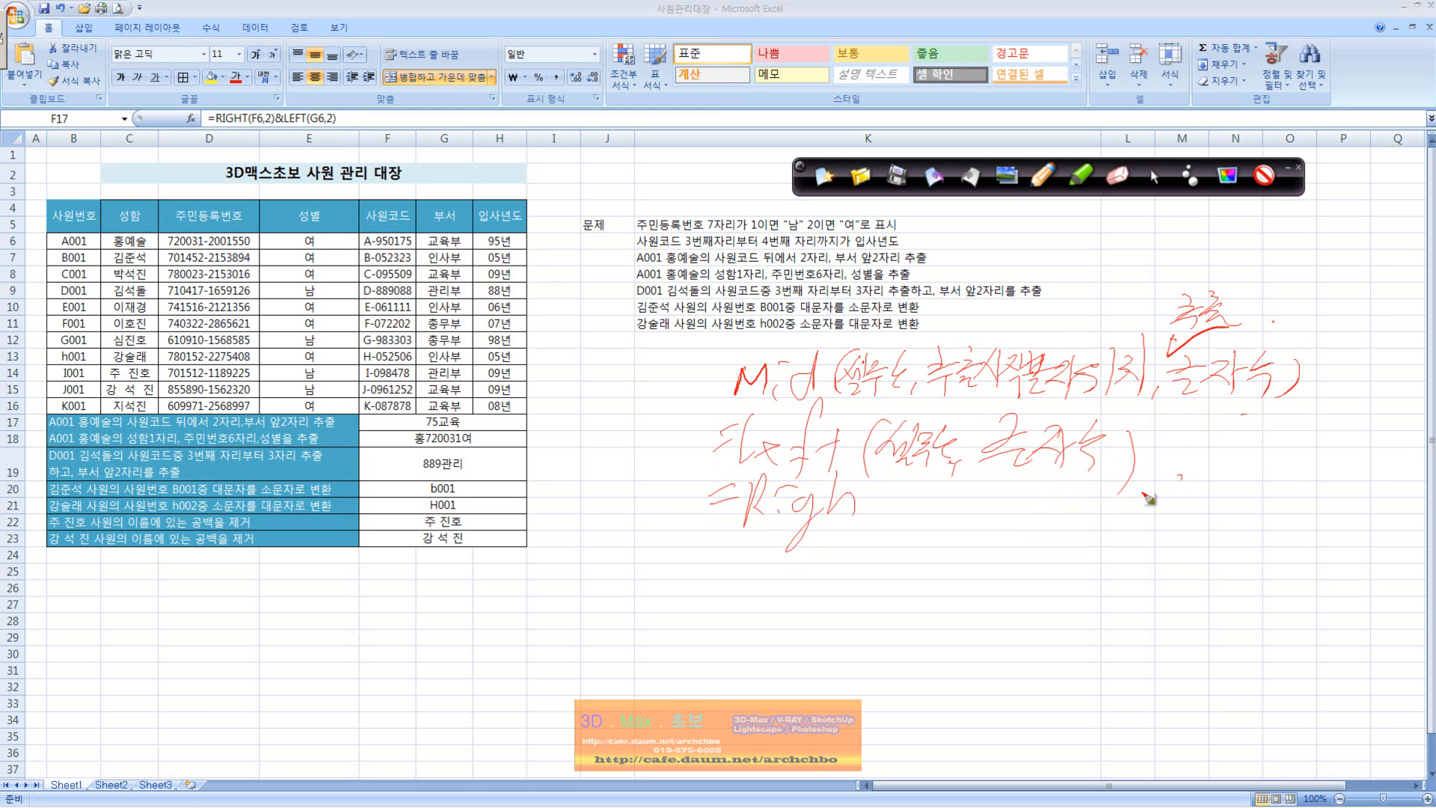
{"action": "left_click", "coordinate": [821, 528]}
{"action": "mouse_move", "coordinate": [838, 515]}
{"action": "left_mouse_down"}
{"action": "mouse_move", "coordinate": [891, 495]}
{"action": "mouse_move", "coordinate": [862, 542]}
{"action": "left_mouse_up"}
{"action": "left_click_drag", "start_coordinate": [897, 481], "coordinate": [901, 523]}
{"action": "left_click", "coordinate": [951, 514]}
{"action": "left_click_drag", "start_coordinate": [1053, 511], "coordinate": [1041, 519]}
{"action": "left_click_drag", "start_coordinate": [1131, 499], "coordinate": [1095, 546]}
Step: Mark the end of the code in F6, and handwrite it enlarged below the table with its last two digits circled
{"action": "mouse_move", "coordinate": [415, 244]}
{"action": "left_mouse_down"}
{"action": "mouse_move", "coordinate": [416, 222]}
{"action": "mouse_move", "coordinate": [417, 247]}
{"action": "left_mouse_up"}
{"action": "mouse_move", "coordinate": [468, 598]}
{"action": "left_mouse_down"}
{"action": "mouse_move", "coordinate": [446, 636]}
{"action": "mouse_move", "coordinate": [469, 652]}
{"action": "left_mouse_up"}
{"action": "mouse_move", "coordinate": [479, 627]}
{"action": "left_mouse_down"}
{"action": "mouse_move", "coordinate": [535, 613]}
{"action": "mouse_move", "coordinate": [555, 645]}
{"action": "mouse_move", "coordinate": [641, 609]}
{"action": "mouse_move", "coordinate": [670, 628]}
{"action": "mouse_move", "coordinate": [688, 597]}
{"action": "left_mouse_up"}
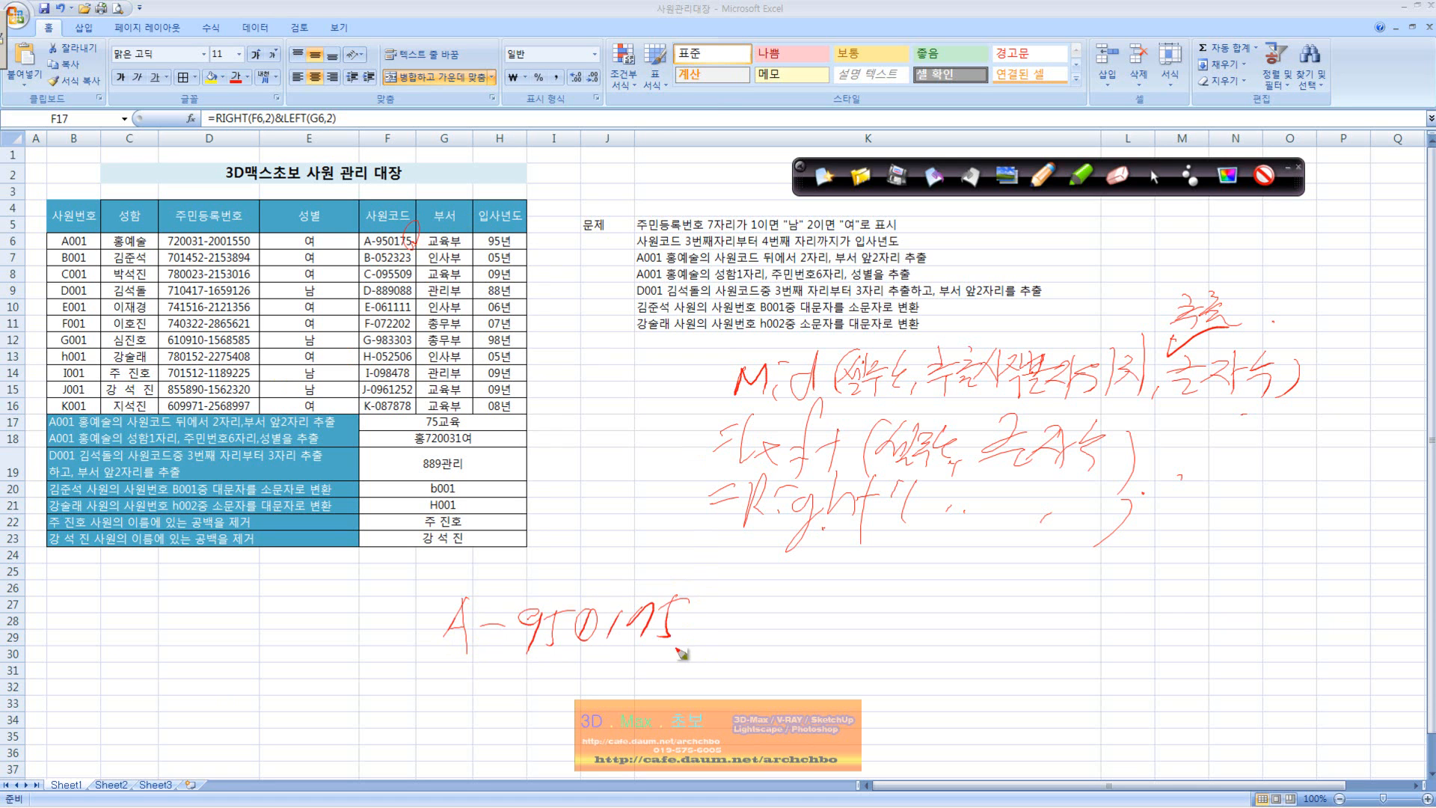
{"action": "left_click_drag", "start_coordinate": [673, 651], "coordinate": [636, 649]}
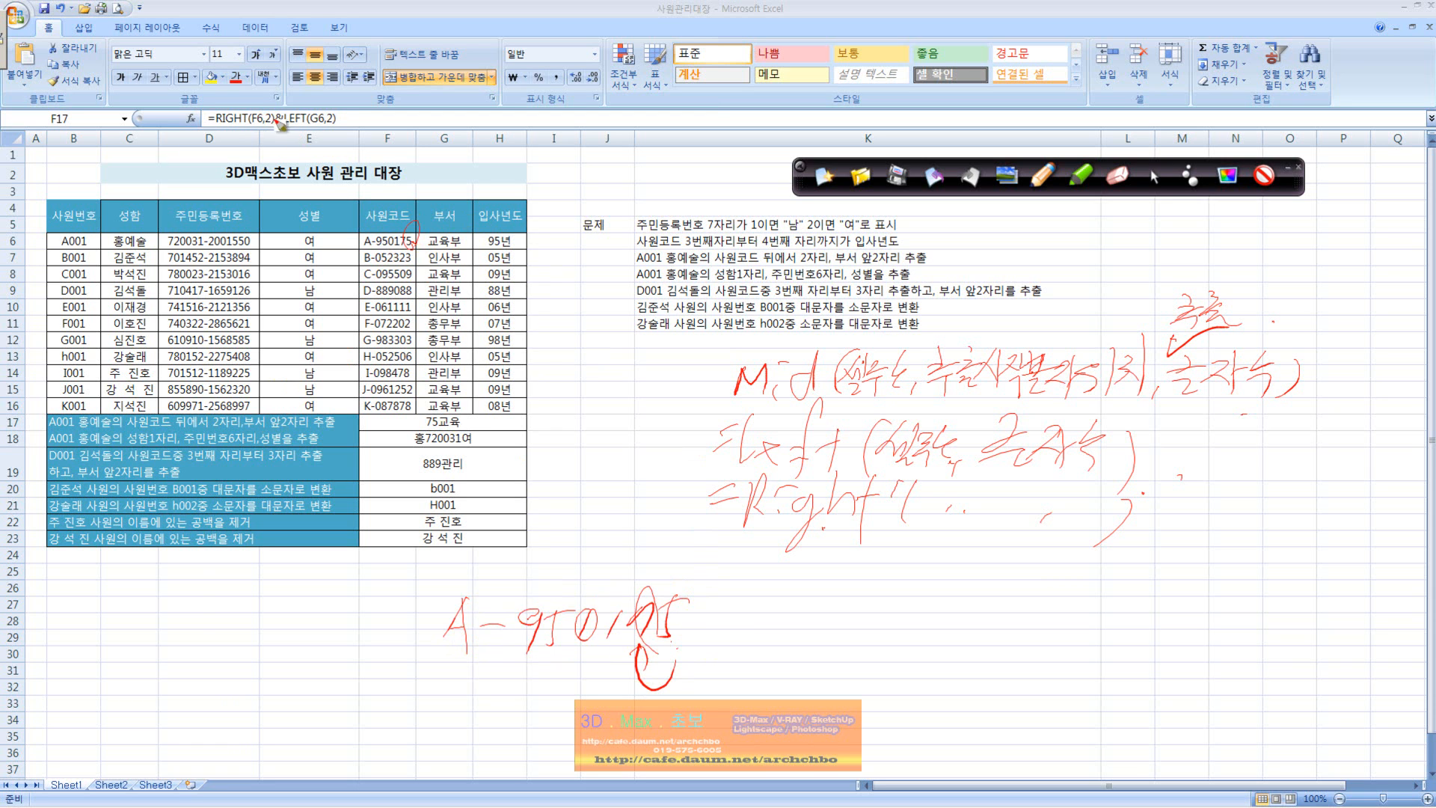
Step: Mark the RIGHT and LEFT(G6,2) parts of F17's formula and the row 6 cells C6 and E6, and leave pen mode
{"action": "left_click_drag", "start_coordinate": [271, 109], "coordinate": [268, 124]}
{"action": "left_click_drag", "start_coordinate": [289, 105], "coordinate": [342, 133]}
{"action": "mouse_move", "coordinate": [122, 225]}
{"action": "left_mouse_down"}
{"action": "mouse_move", "coordinate": [112, 247]}
{"action": "mouse_move", "coordinate": [132, 248]}
{"action": "left_mouse_up"}
{"action": "left_click", "coordinate": [322, 243]}
{"action": "left_click", "coordinate": [1152, 176]}
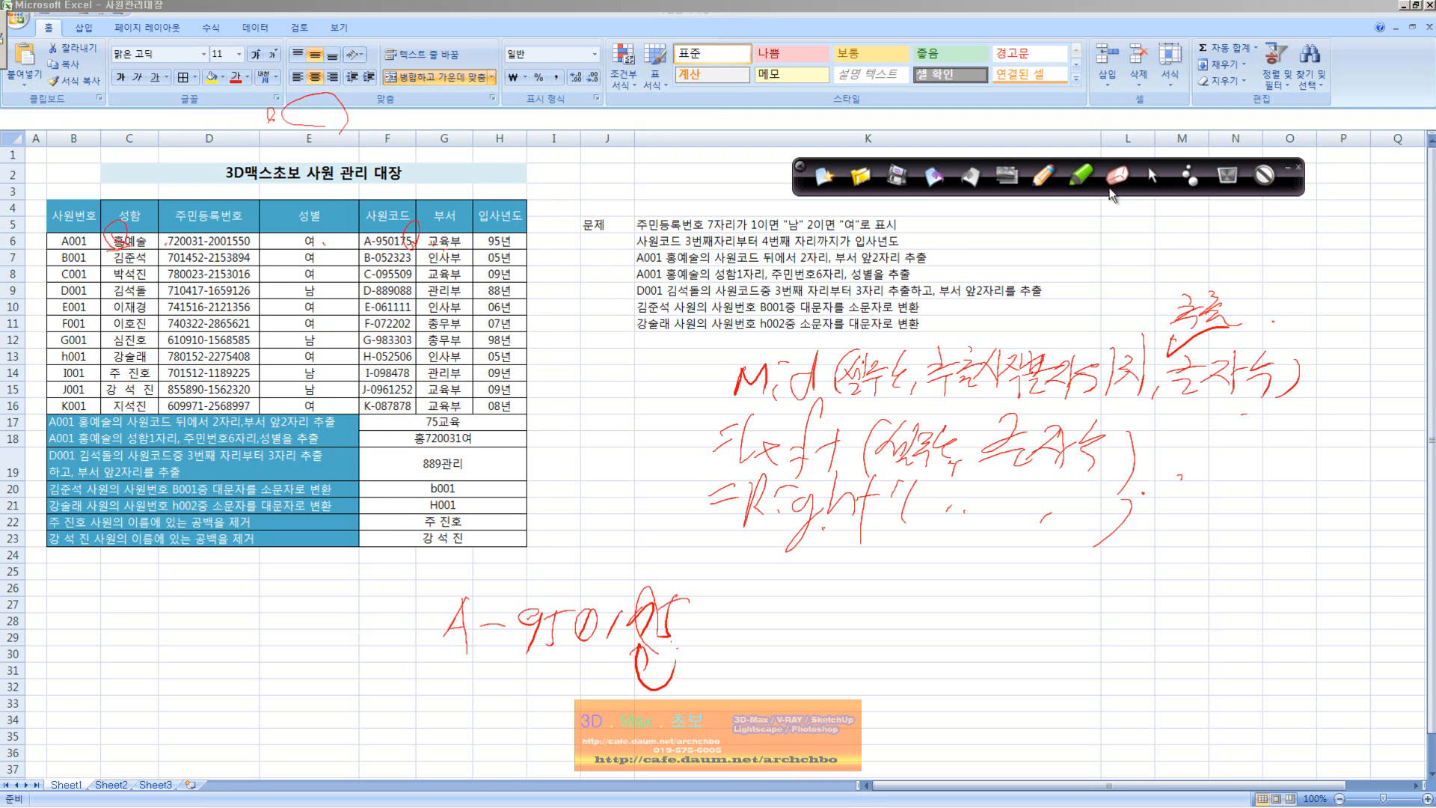
Step: Examine the formulas in F18 and F19 and the source code in F9
{"action": "left_click", "coordinate": [495, 439]}
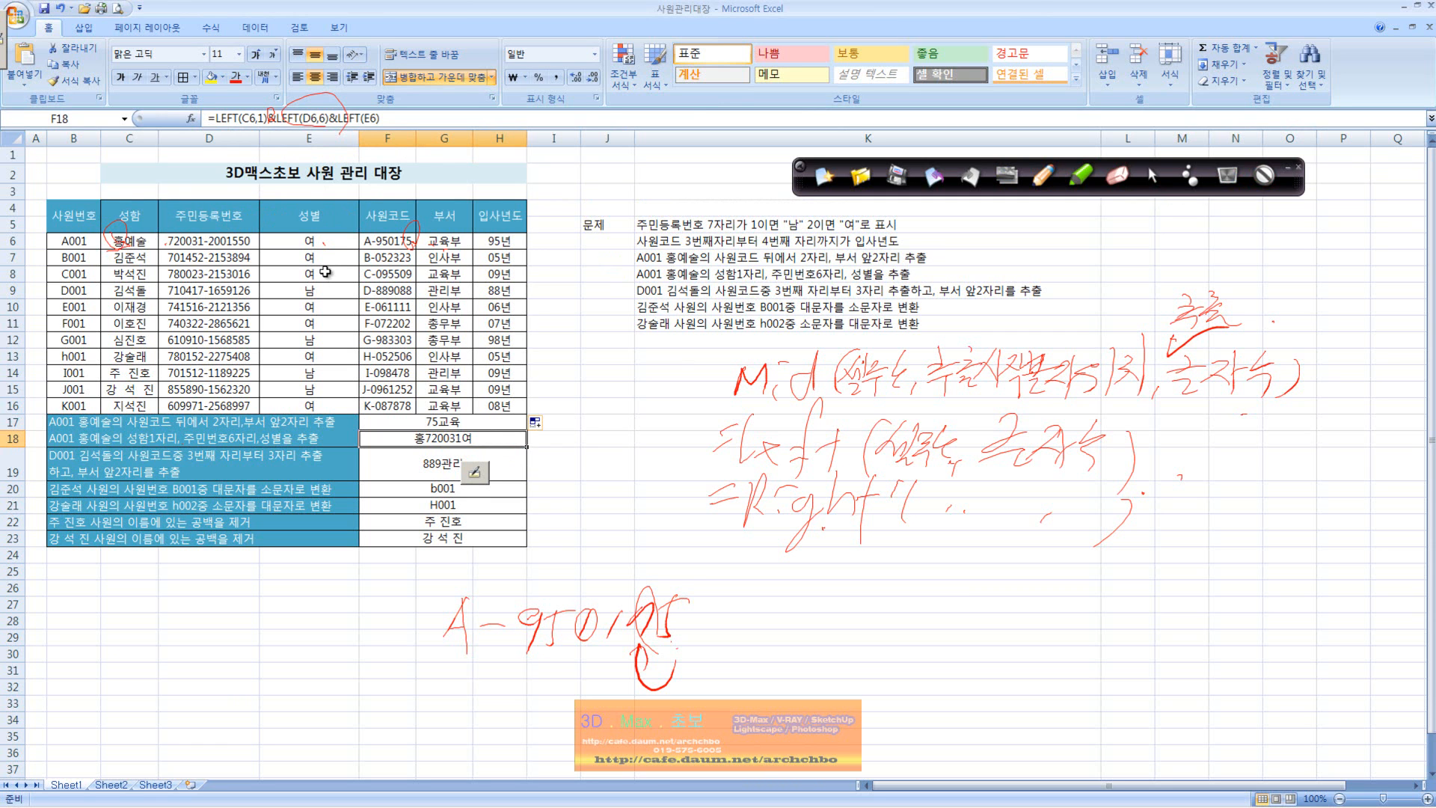
{"action": "left_click", "coordinate": [594, 502]}
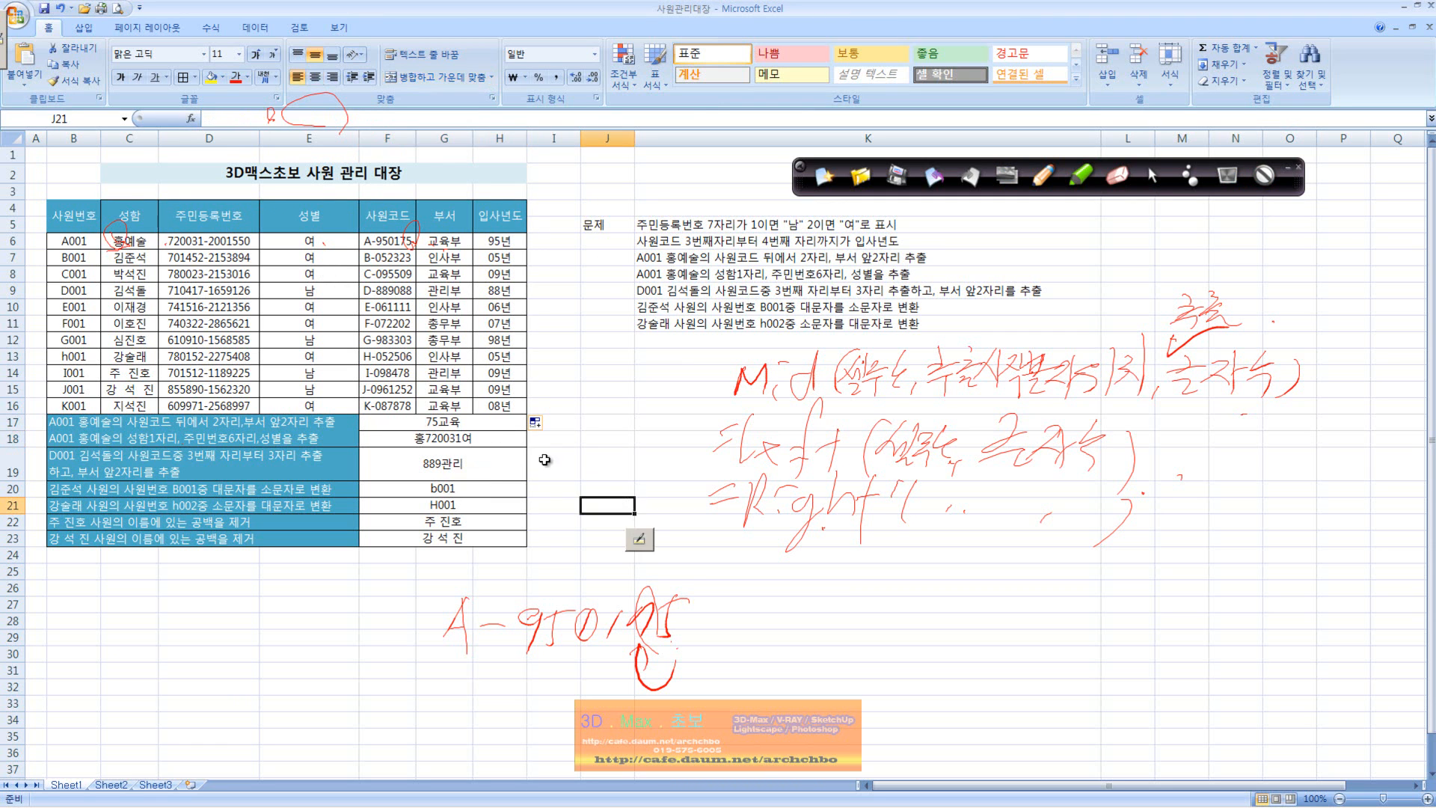
{"action": "left_click", "coordinate": [497, 438]}
{"action": "left_click", "coordinate": [501, 470]}
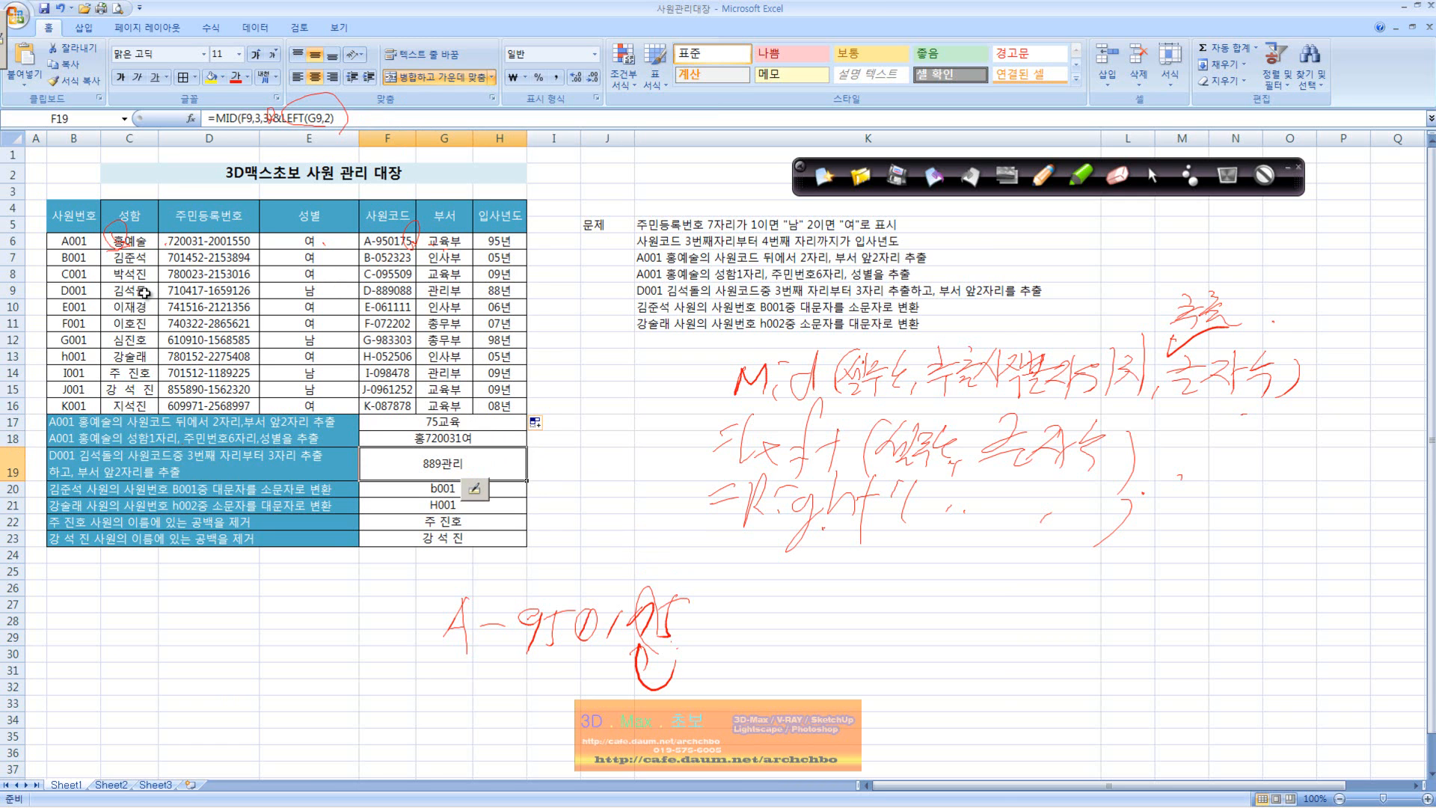
{"action": "left_click", "coordinate": [381, 297]}
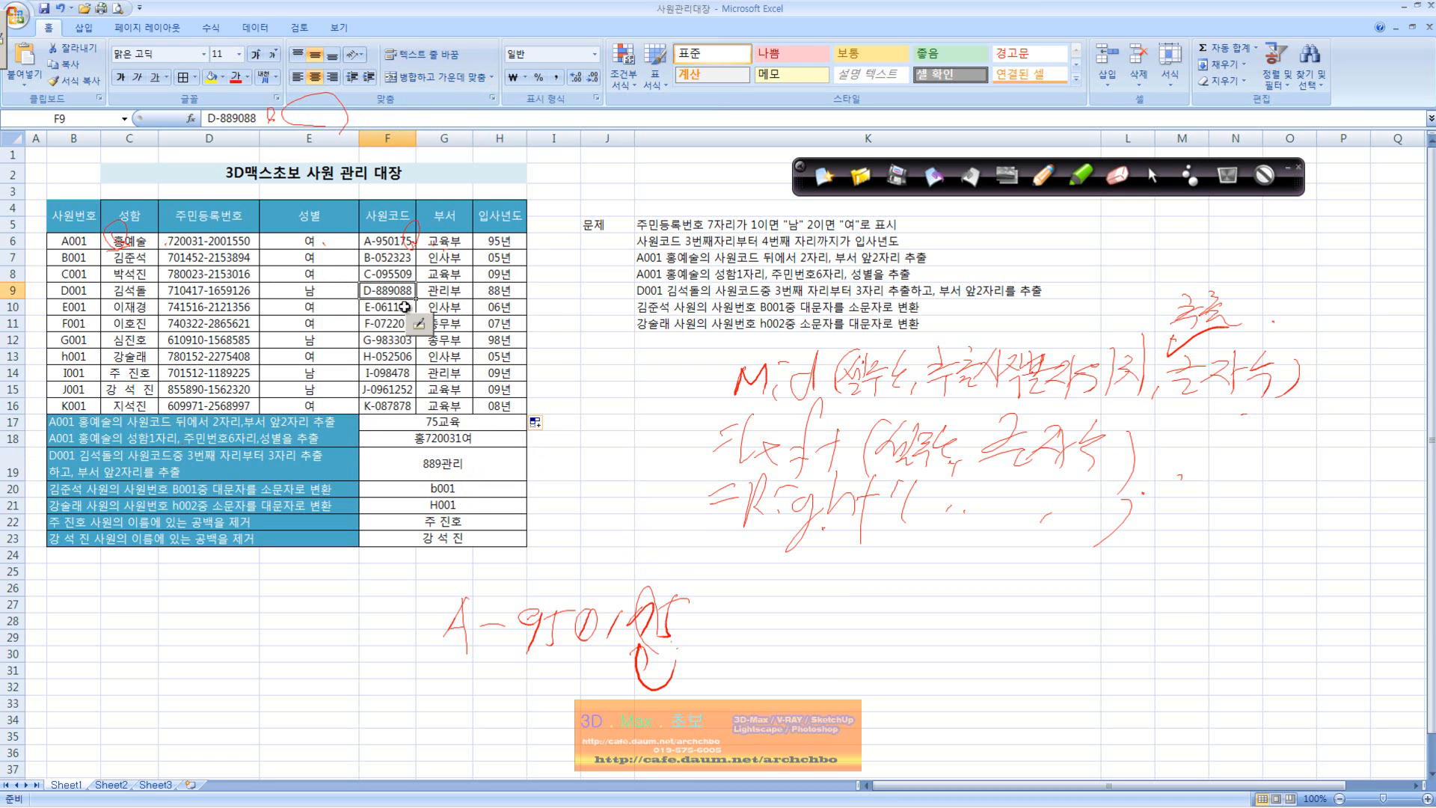
{"action": "left_click", "coordinate": [450, 469]}
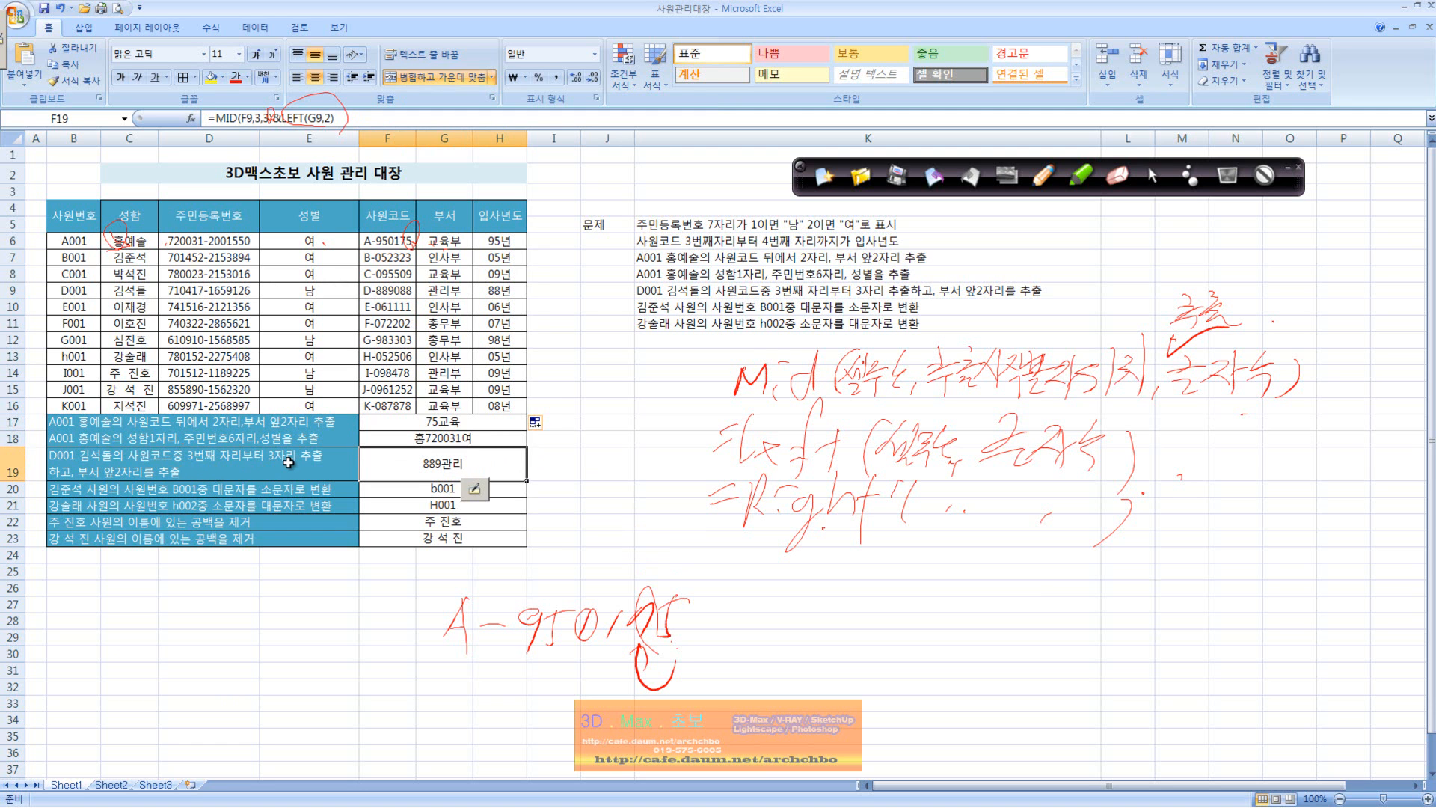
Step: Clear the handwritten annotations and highlight the 3,3 arguments in F19's MID formula, keeping the formula as it is
{"action": "left_click", "coordinate": [258, 119]}
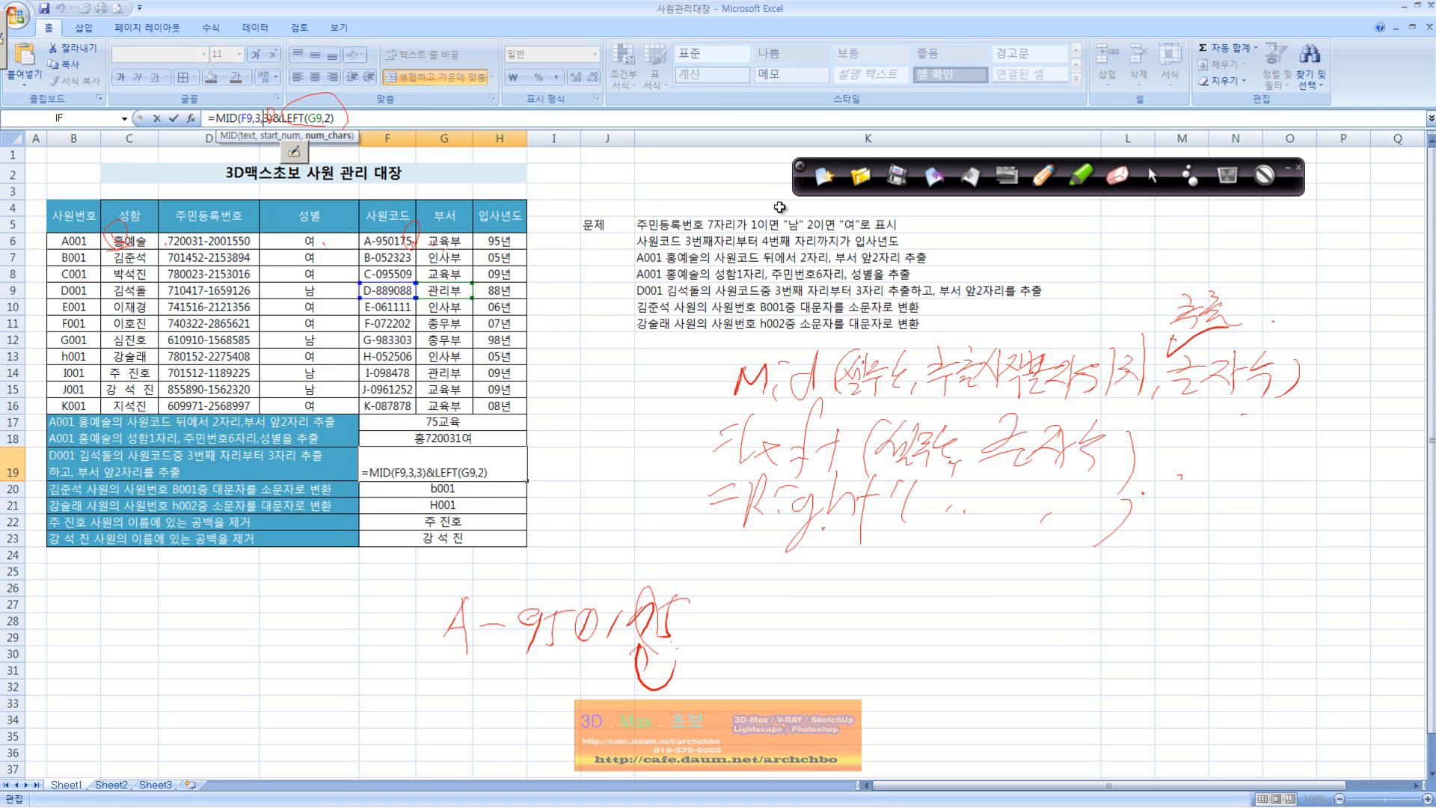
{"action": "left_click", "coordinate": [1227, 175]}
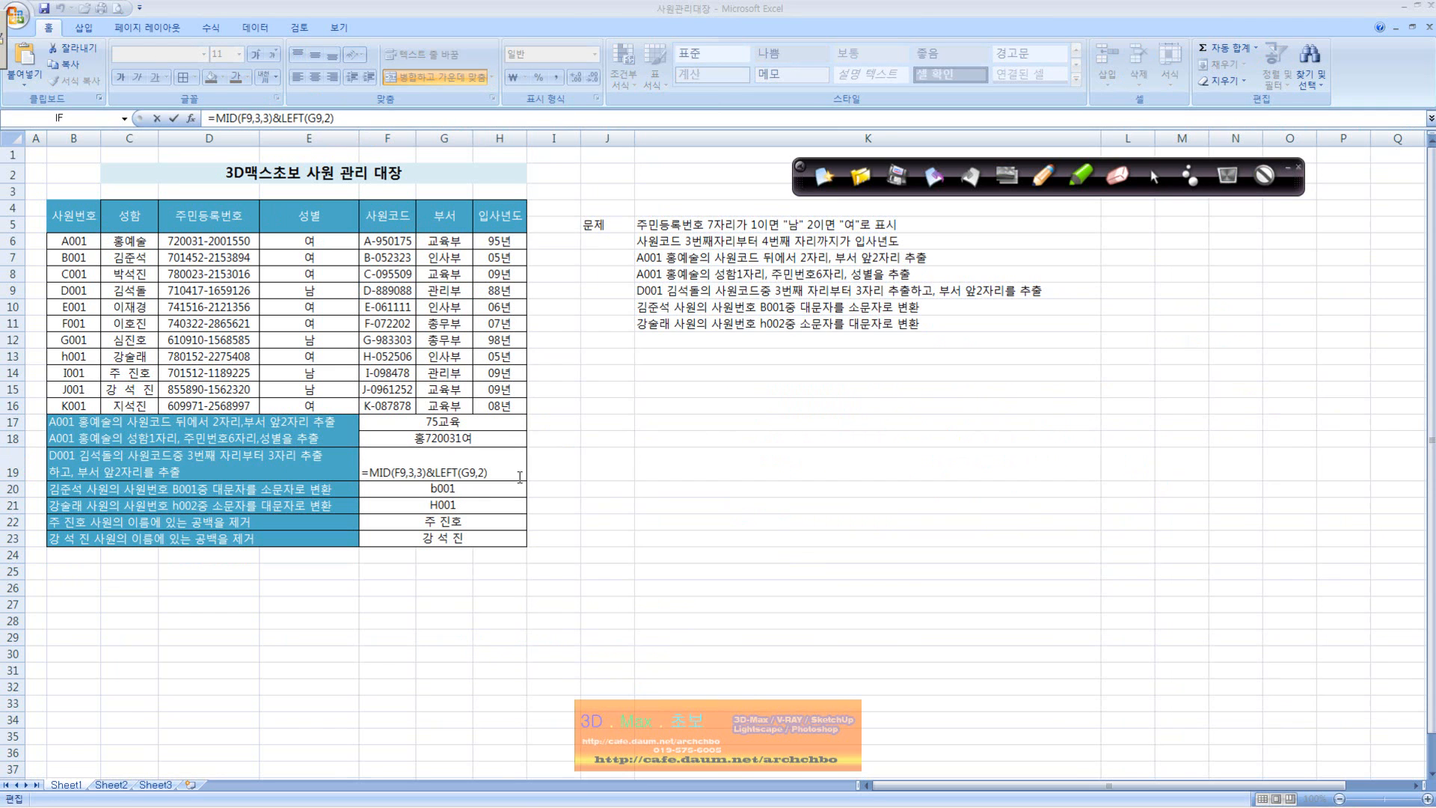
{"action": "left_click", "coordinate": [263, 118]}
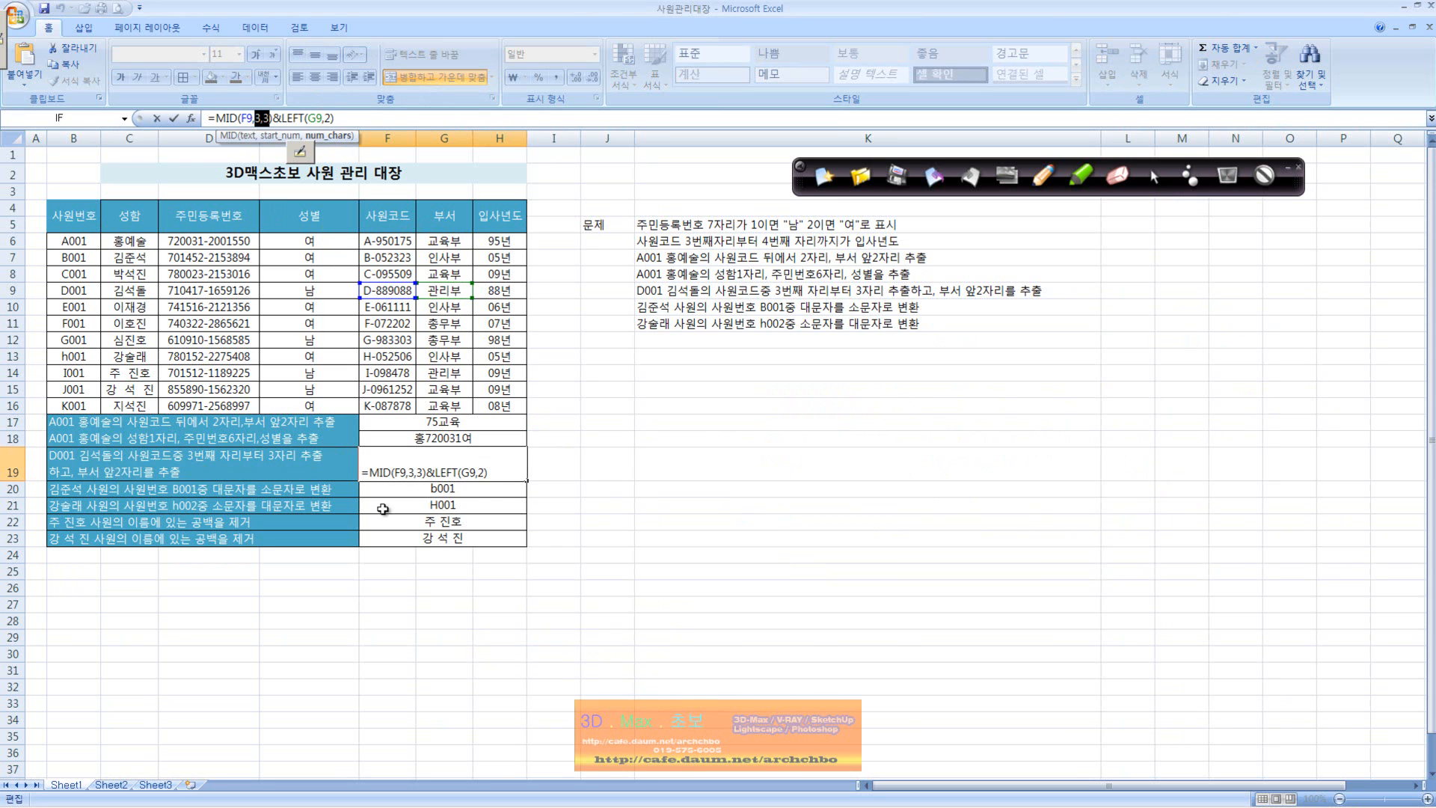
{"action": "key", "text": "ctrl+Return"}
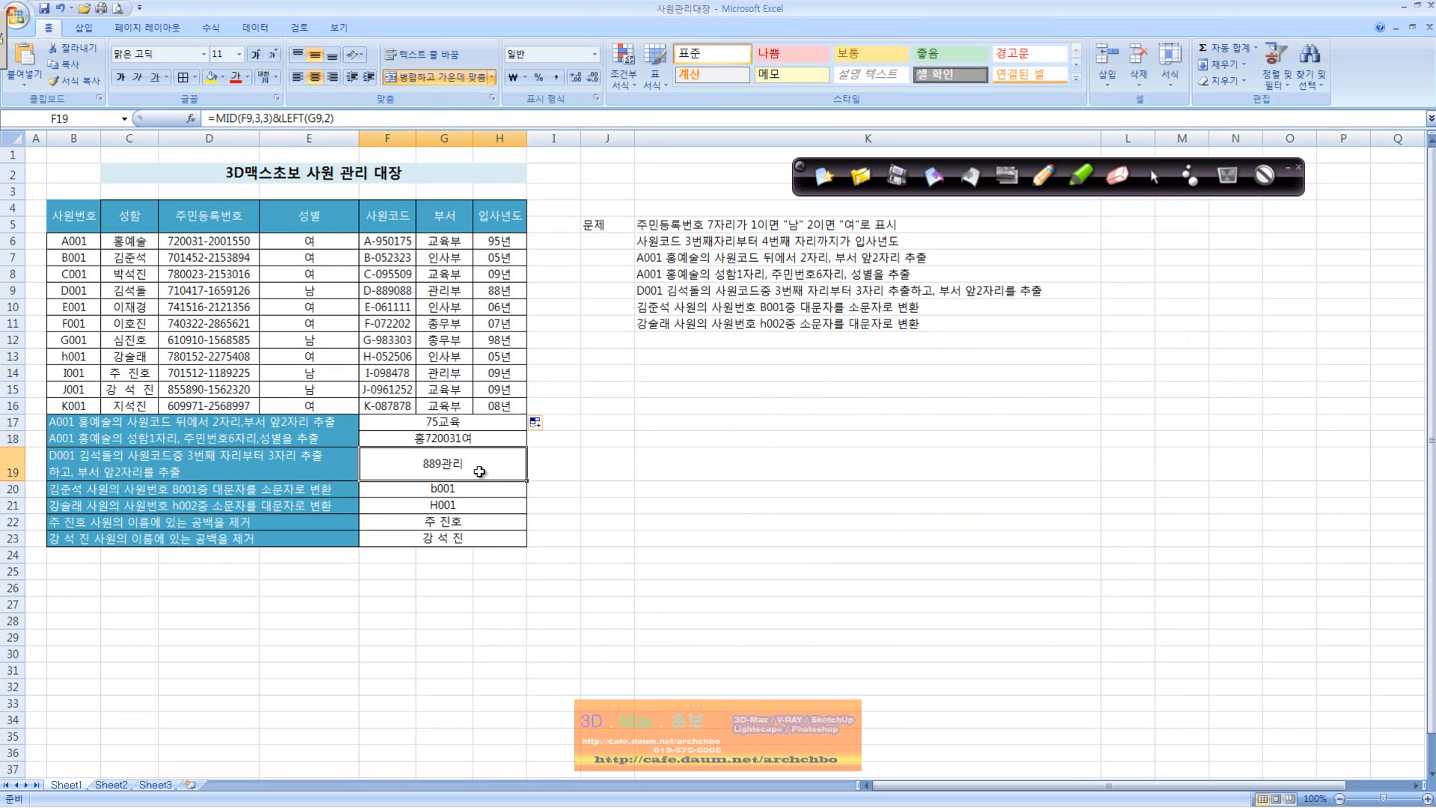
Step: Examine the lowercase conversion task in B20 and the LOWER formula in F20
{"action": "left_click", "coordinate": [128, 492]}
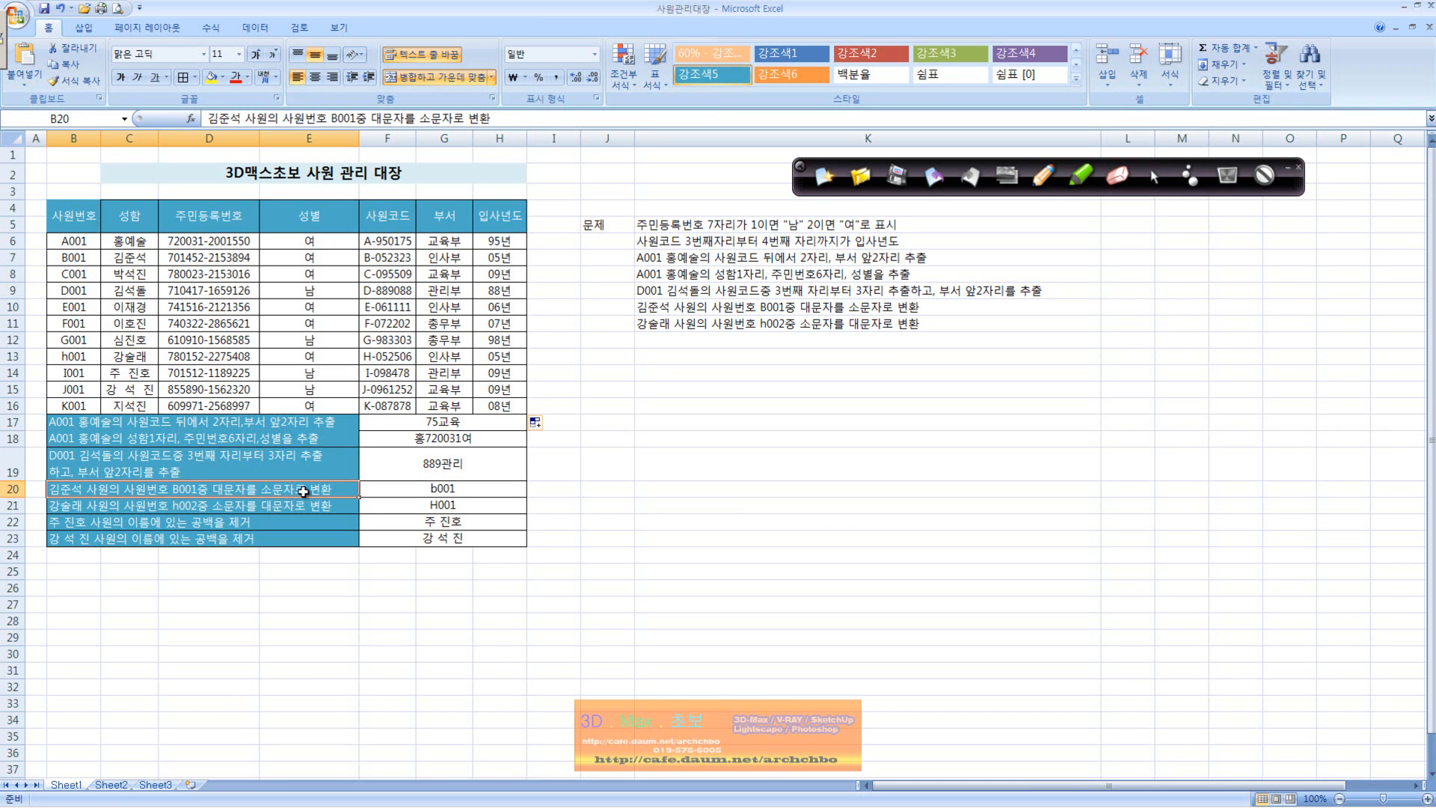
{"action": "left_click", "coordinate": [425, 489]}
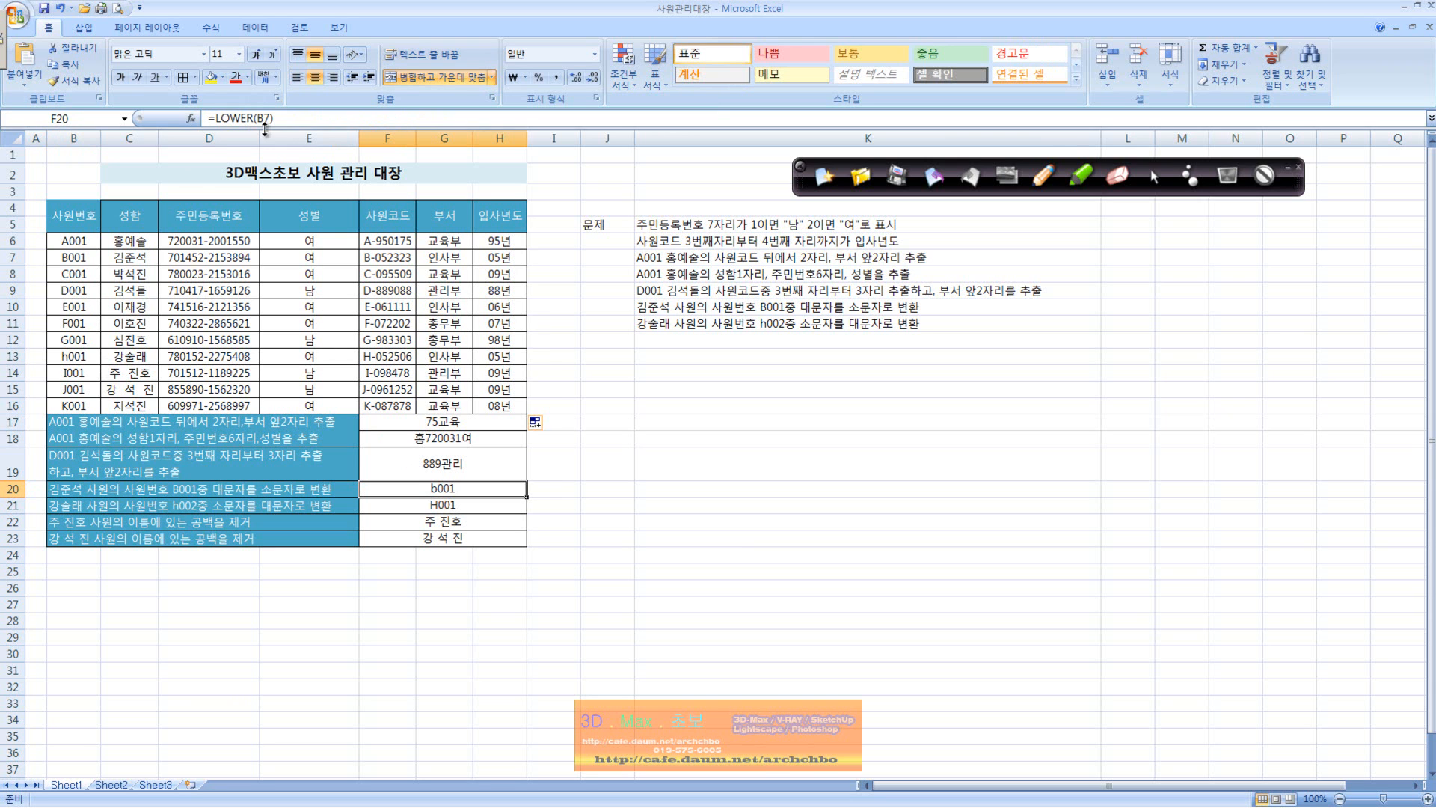
{"action": "left_click", "coordinate": [745, 439]}
Step: Enter the lowercase sample text abcd in J21
{"action": "left_click", "coordinate": [611, 506]}
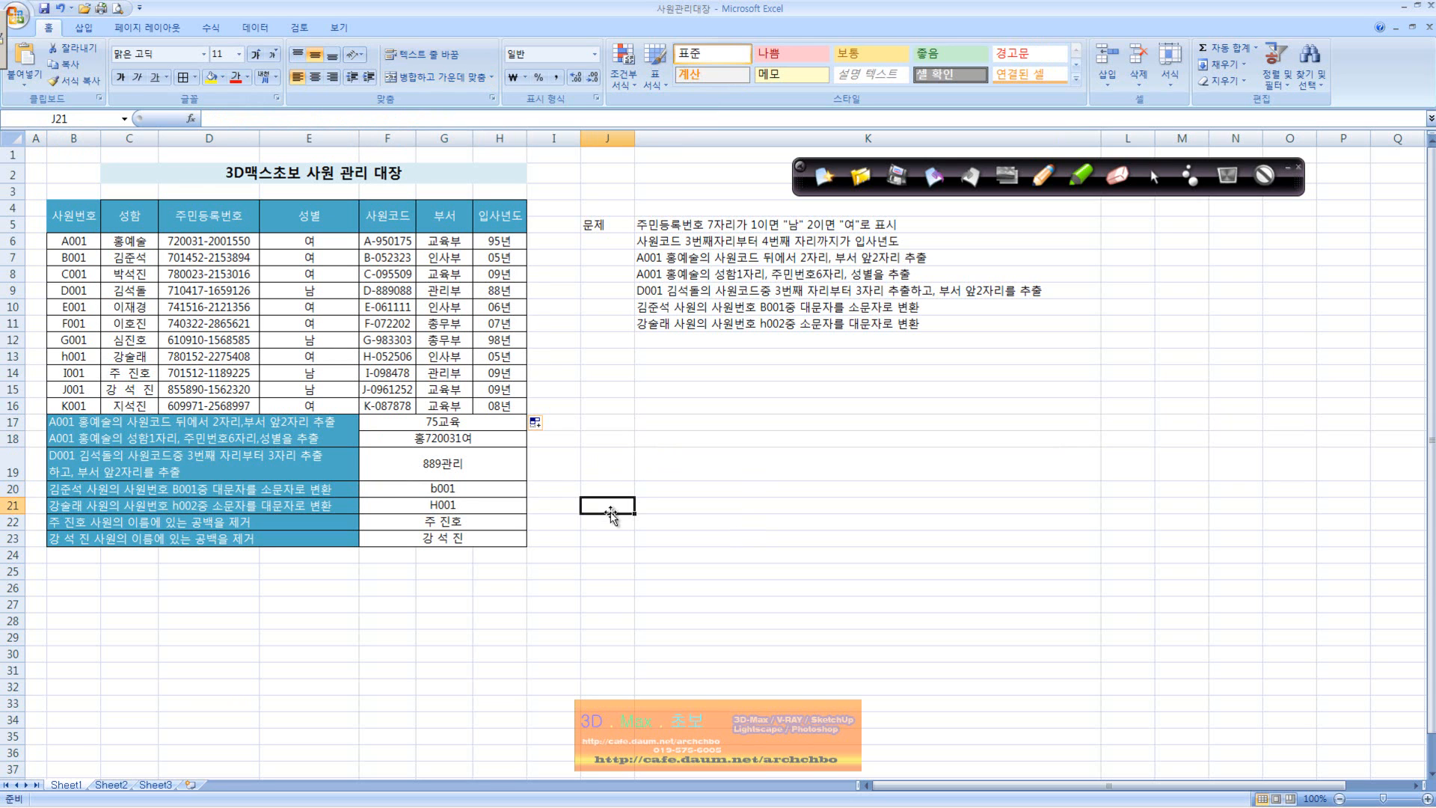
{"action": "type", "text": "ㅁㄴ"}
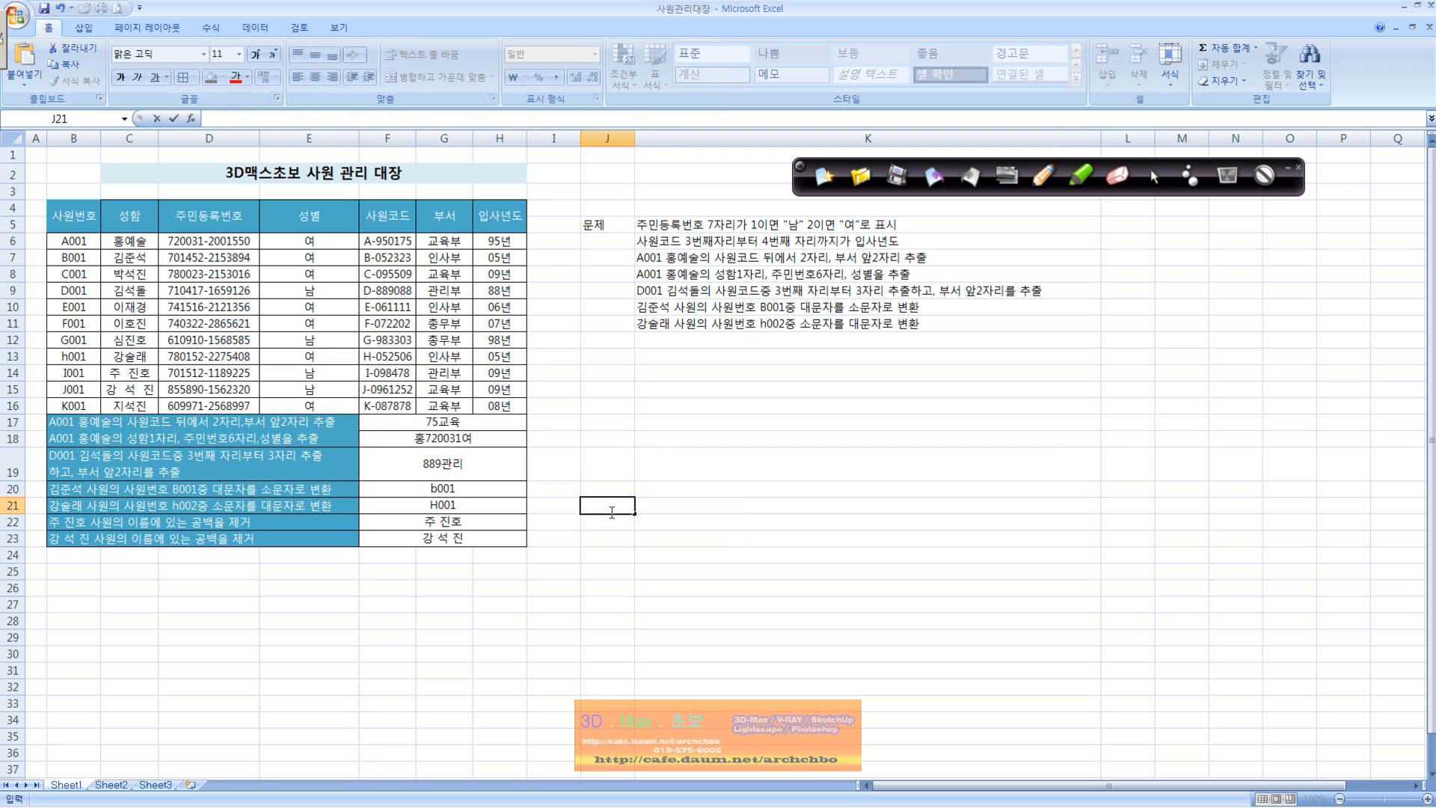
{"action": "type", "text": "abcd"}
{"action": "key", "text": "Tab"}
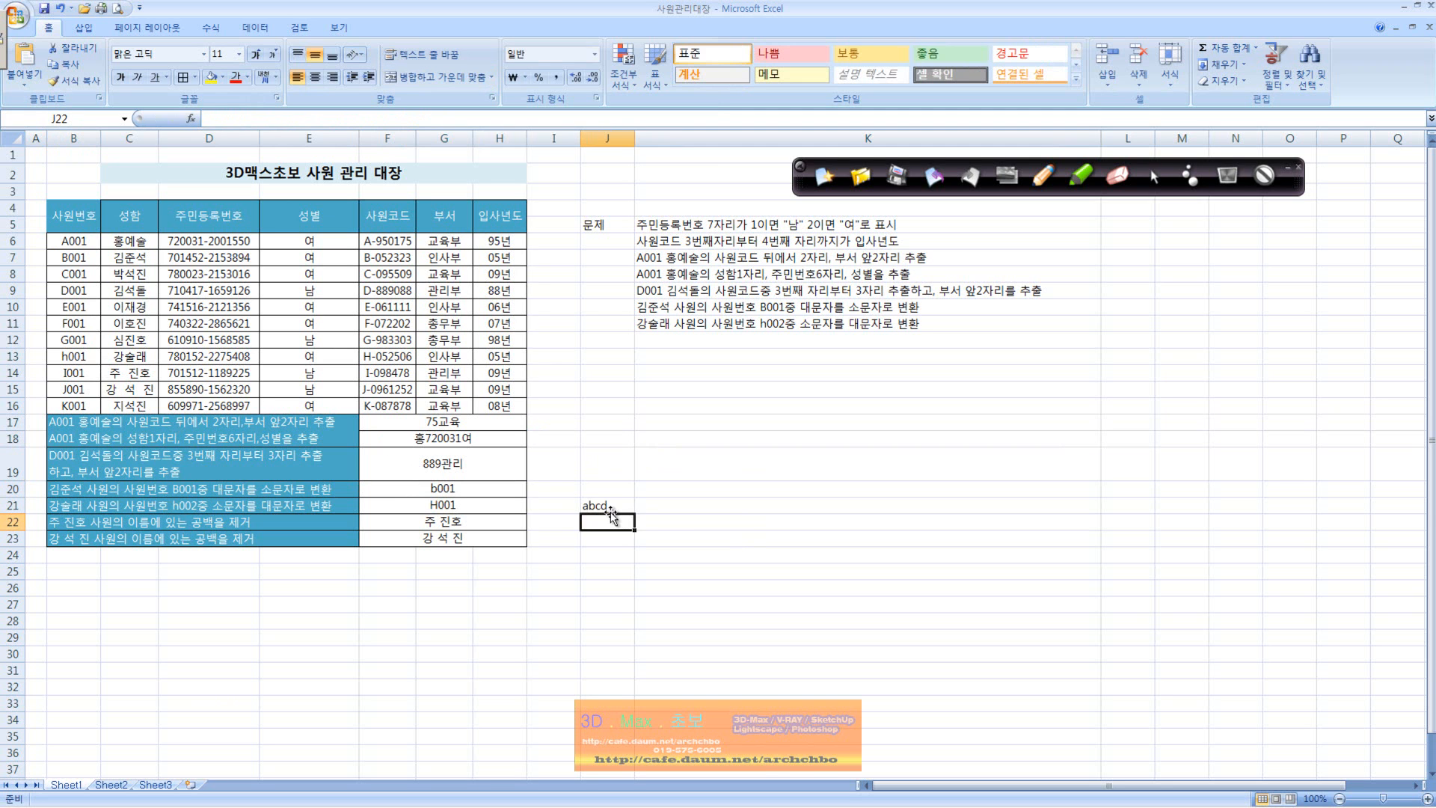
Step: Enter the formula =LOWER(J21) in K21
{"action": "type", "text": "="}
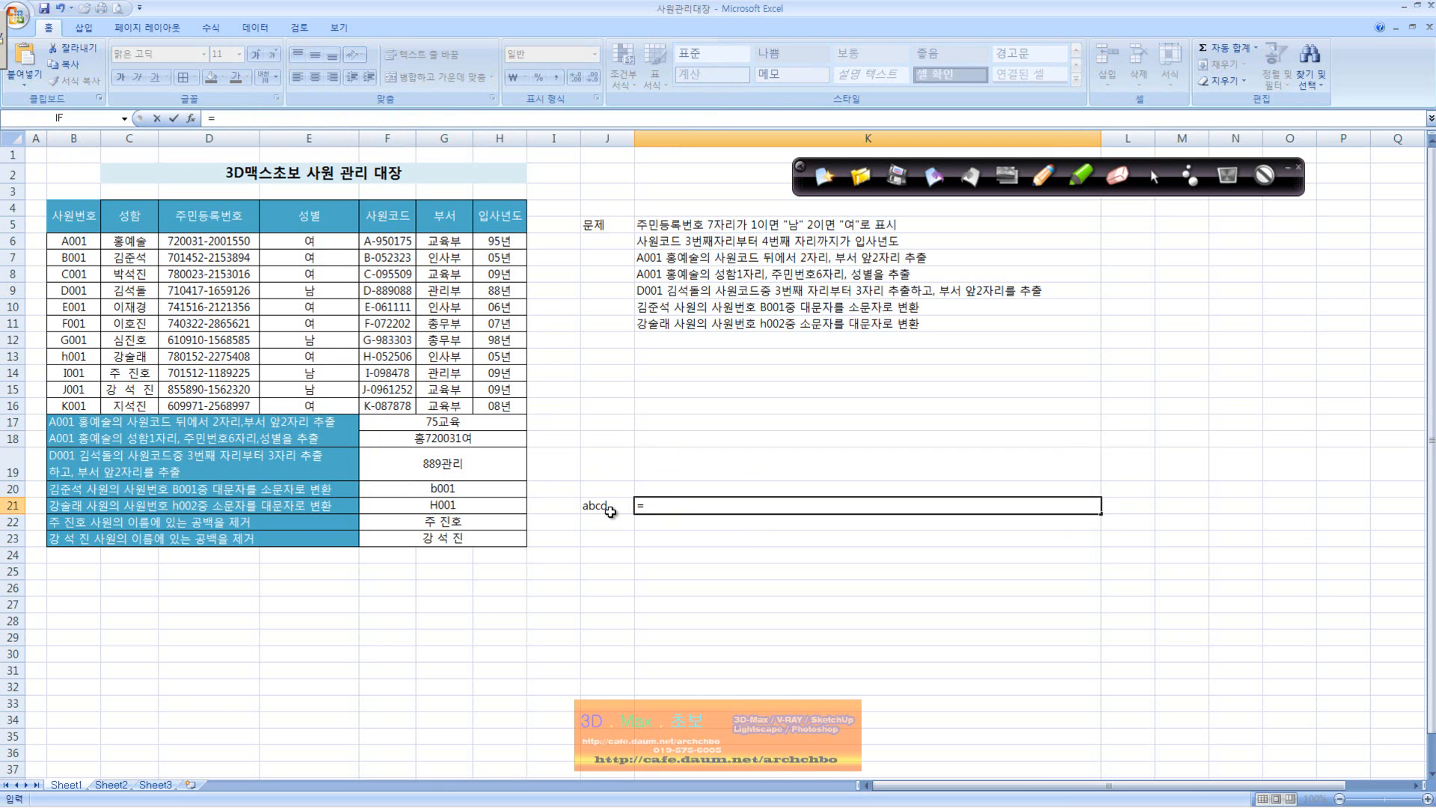
{"action": "type", "text": "ㅣㅐ"}
{"action": "type", "text": "lower("}
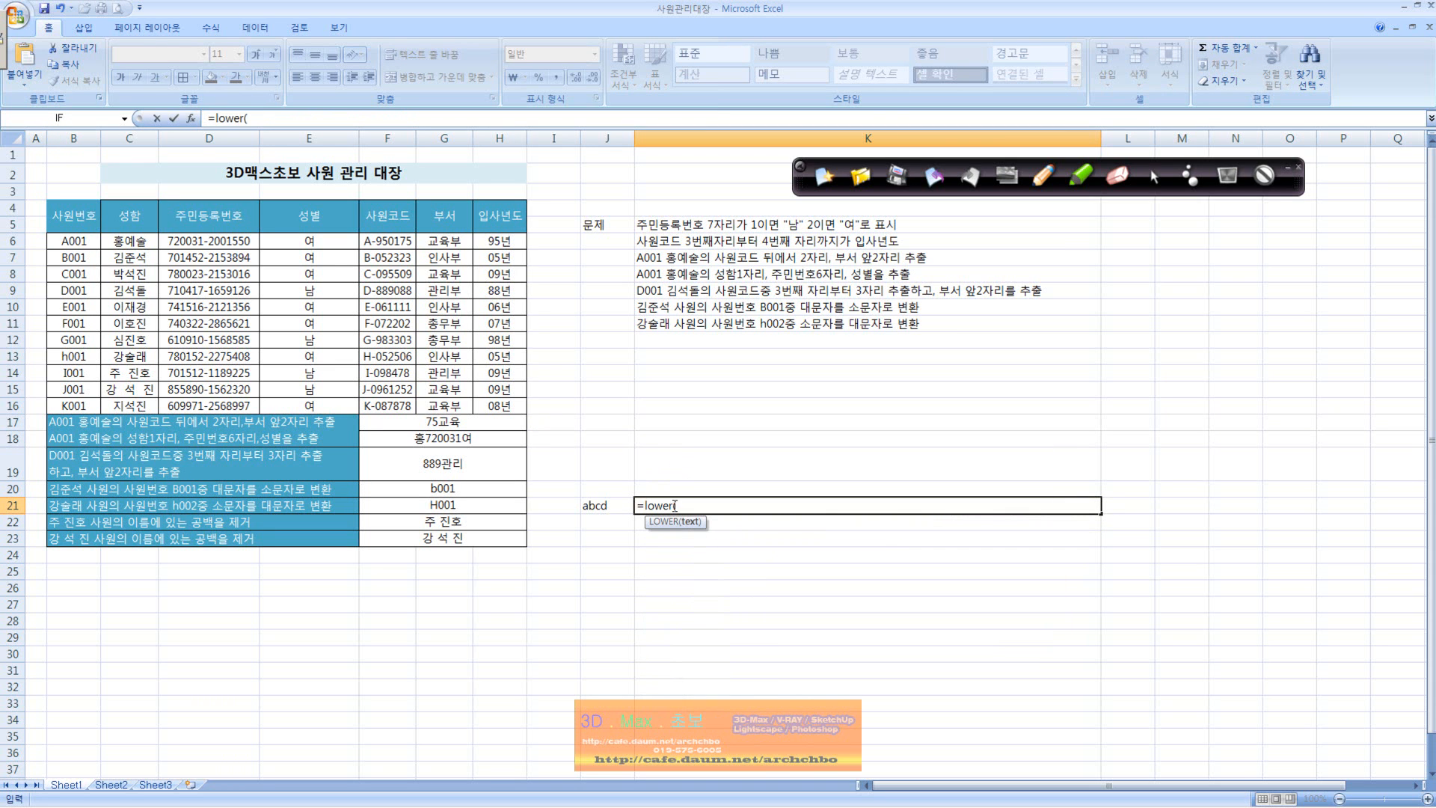
{"action": "left_click", "coordinate": [625, 509]}
{"action": "key", "text": "Return"}
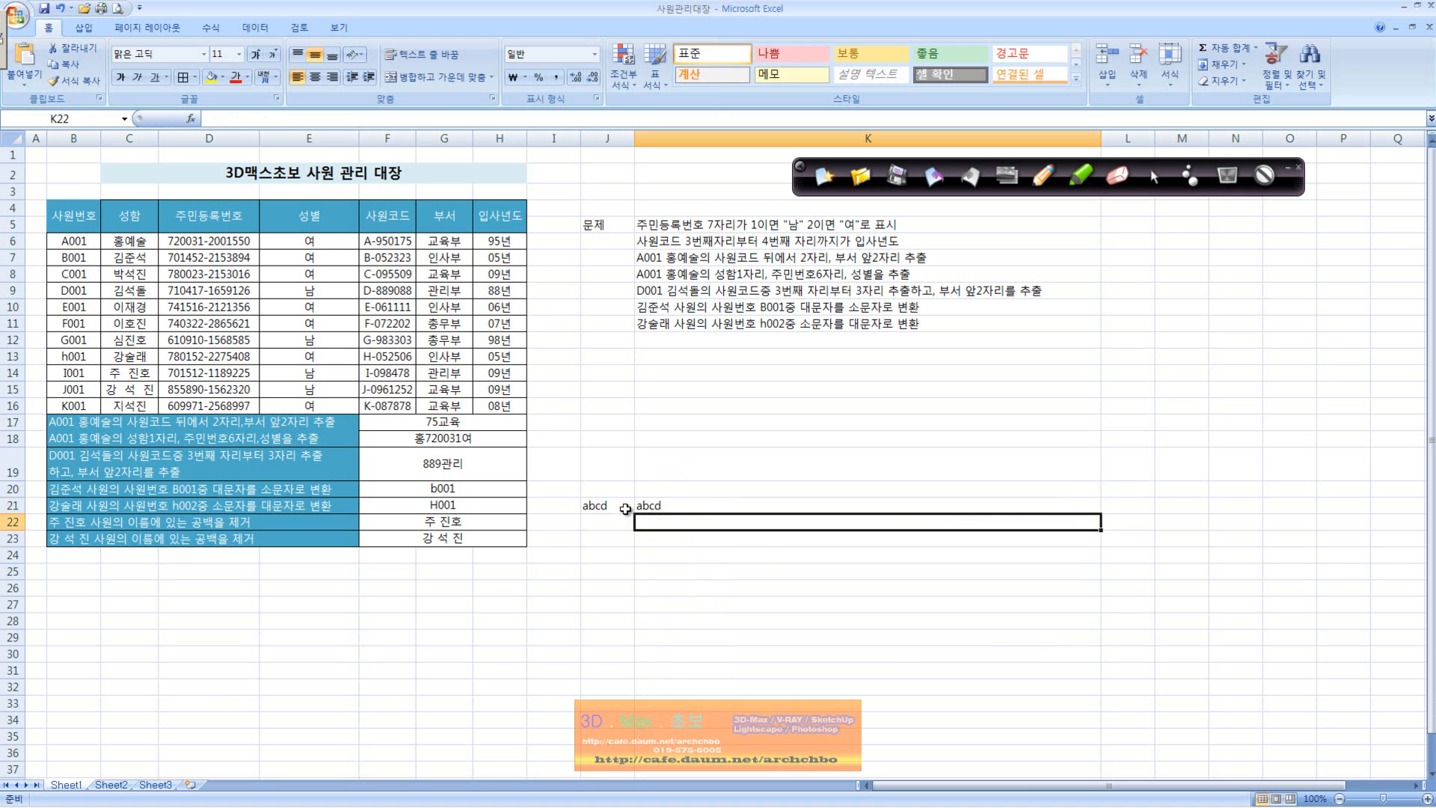
Step: Replace K21's formula with =UPPER(J21) to convert the sample text to uppercase
{"action": "key", "text": "Up"}
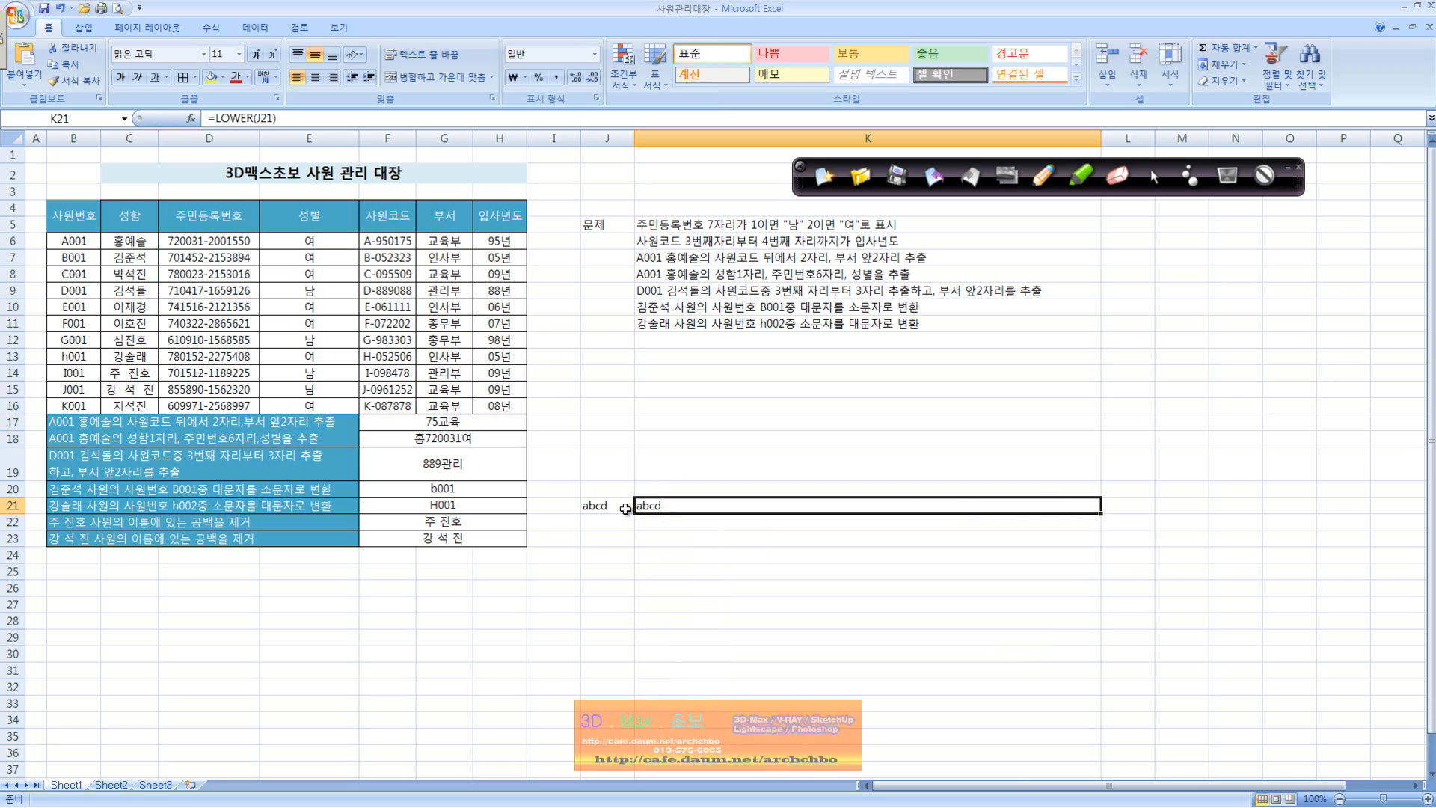
{"action": "type", "text": "=upp"}
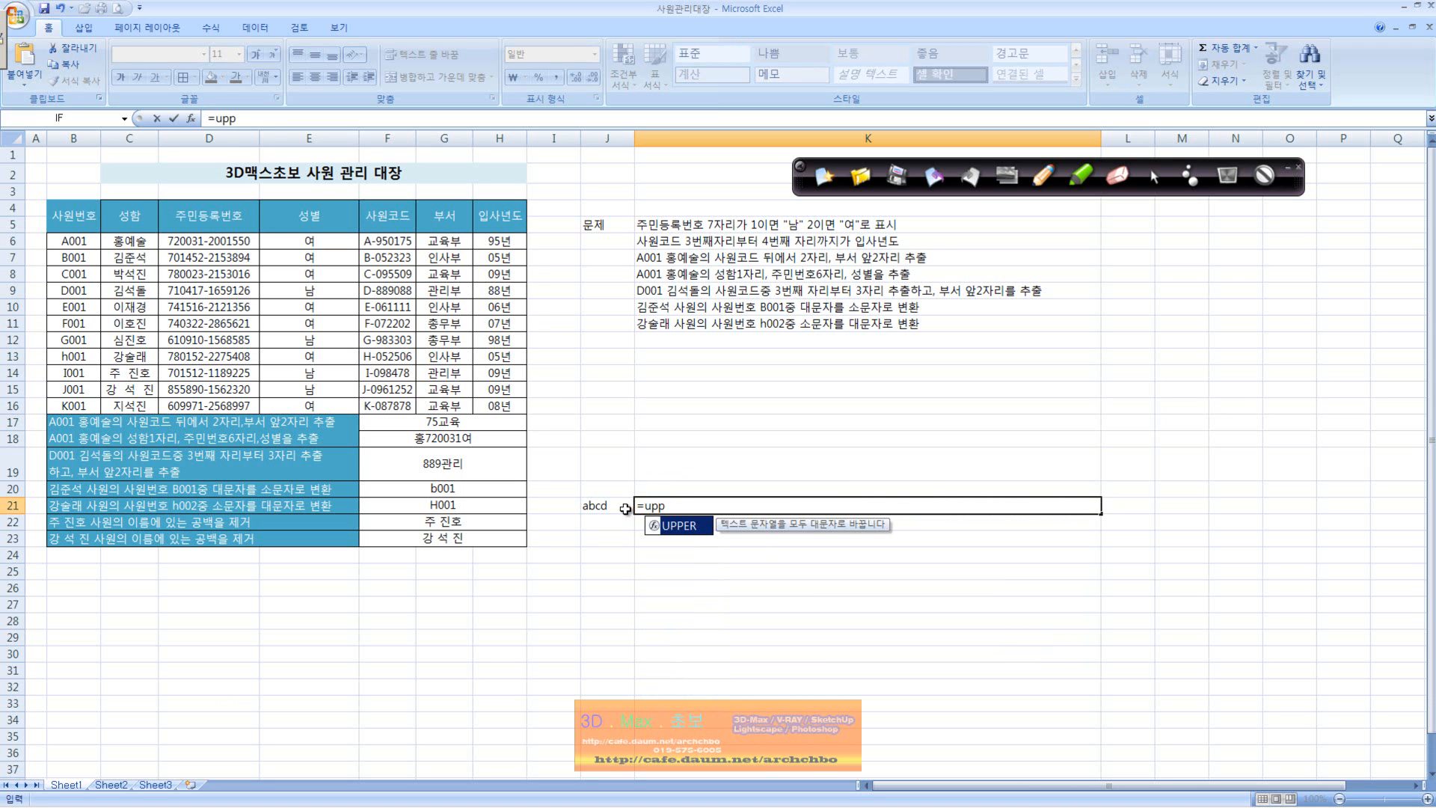
{"action": "type", "text": "er("}
{"action": "left_click", "coordinate": [624, 509]}
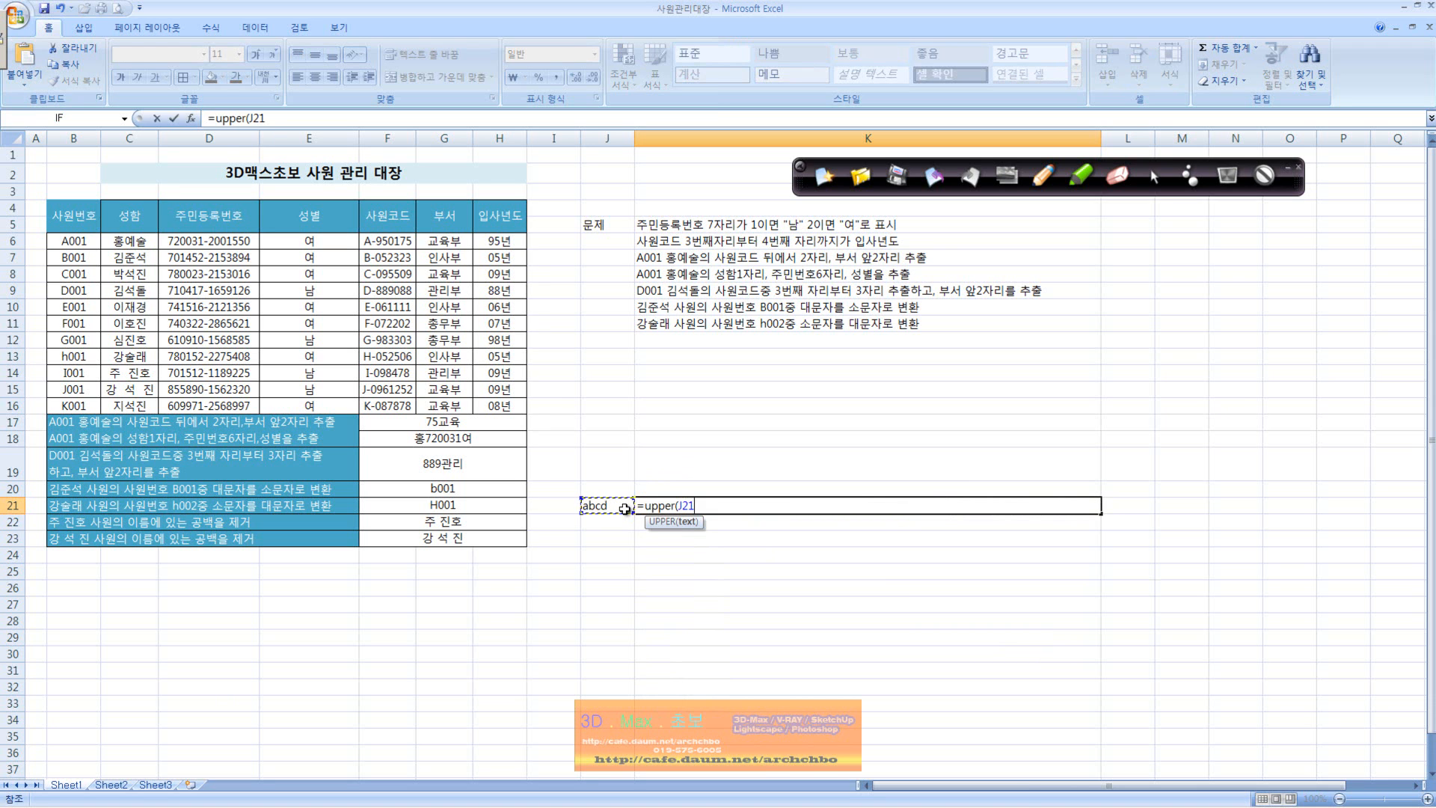
{"action": "key", "text": "Return"}
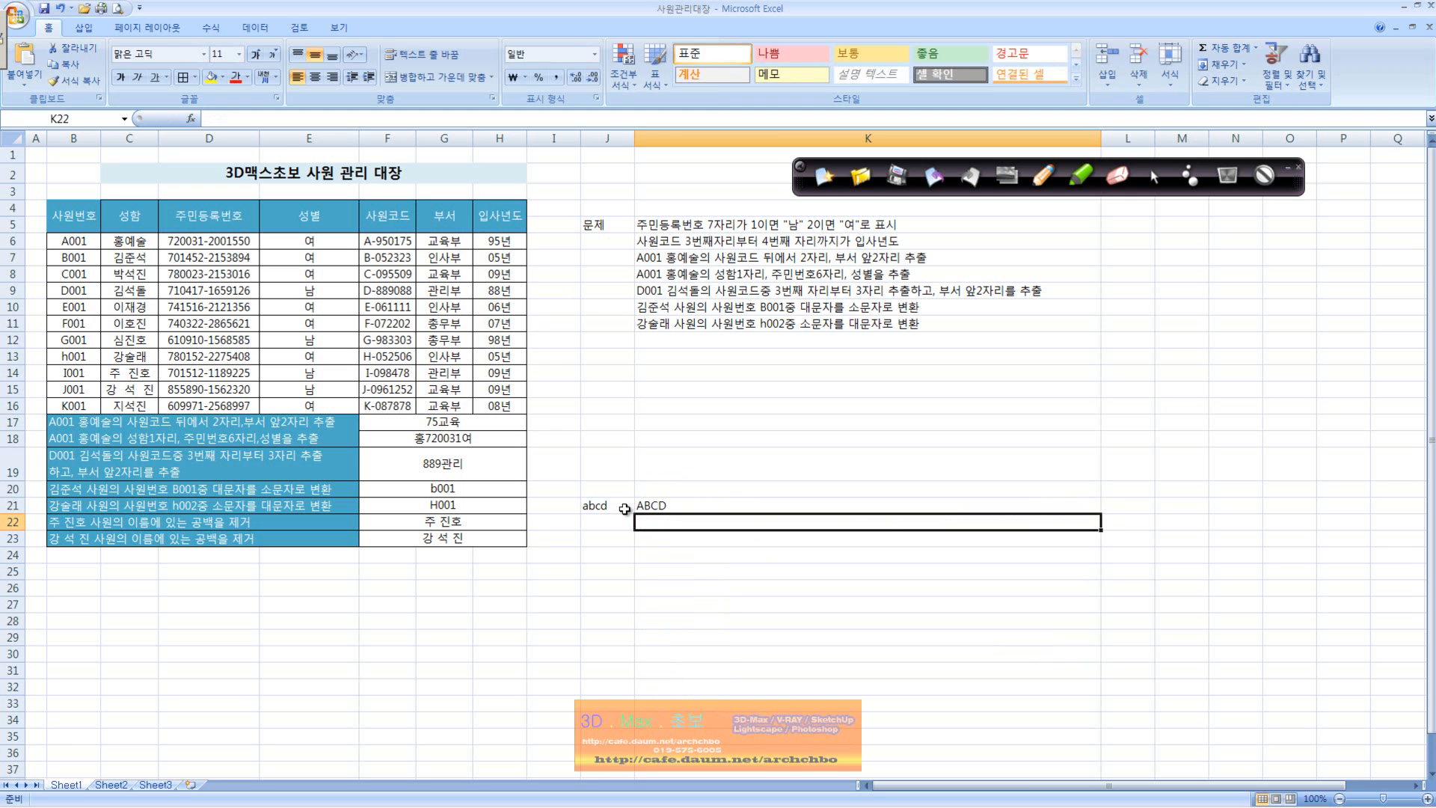
Step: Enter the uppercase sample text ABCD in J22 and convert it with =LOWER(J22) in K22
{"action": "key", "text": "Left"}
{"action": "type", "text": "ABCD"}
{"action": "key", "text": "Tab"}
{"action": "type", "text": "=lower"}
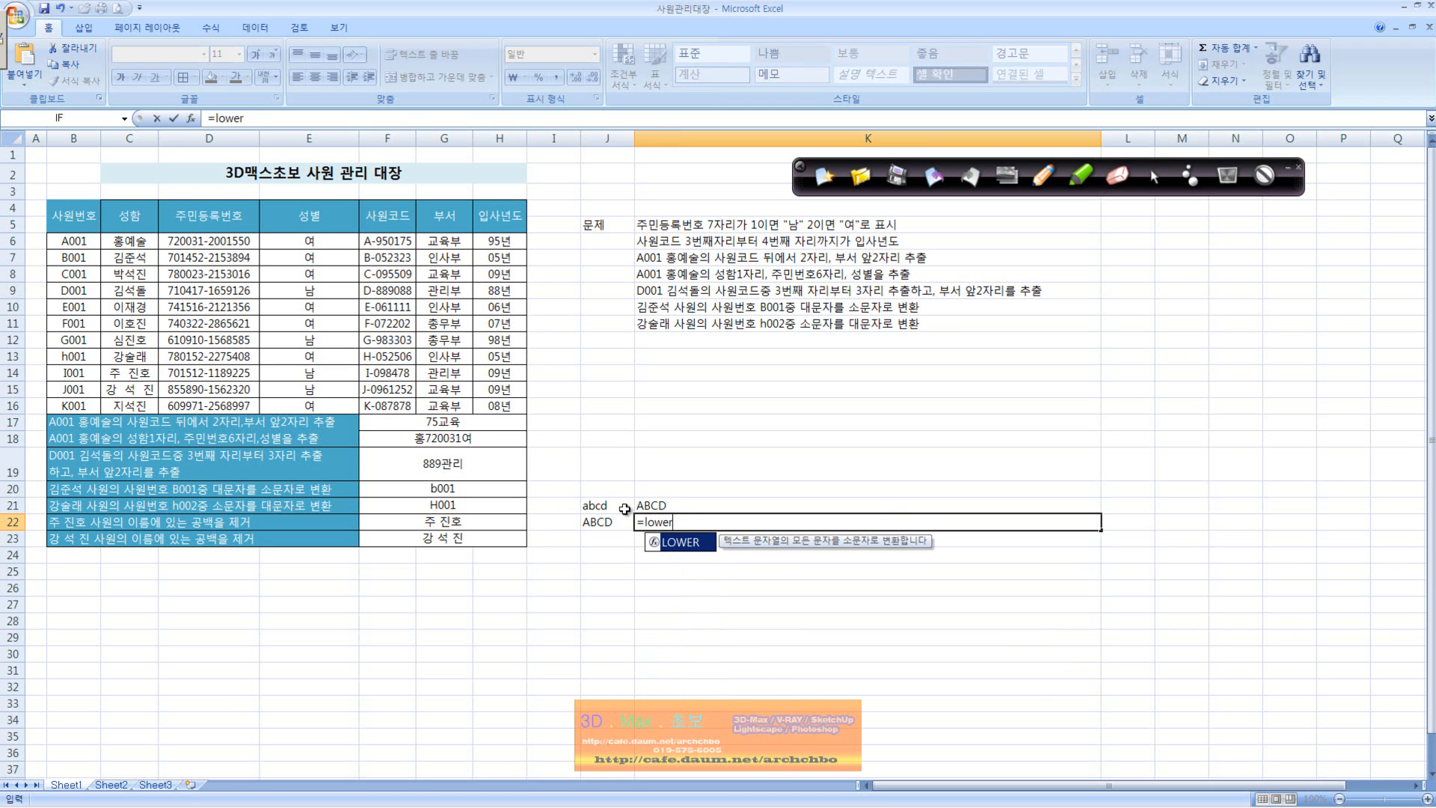
{"action": "type", "text": "("}
{"action": "left_click", "coordinate": [613, 522]}
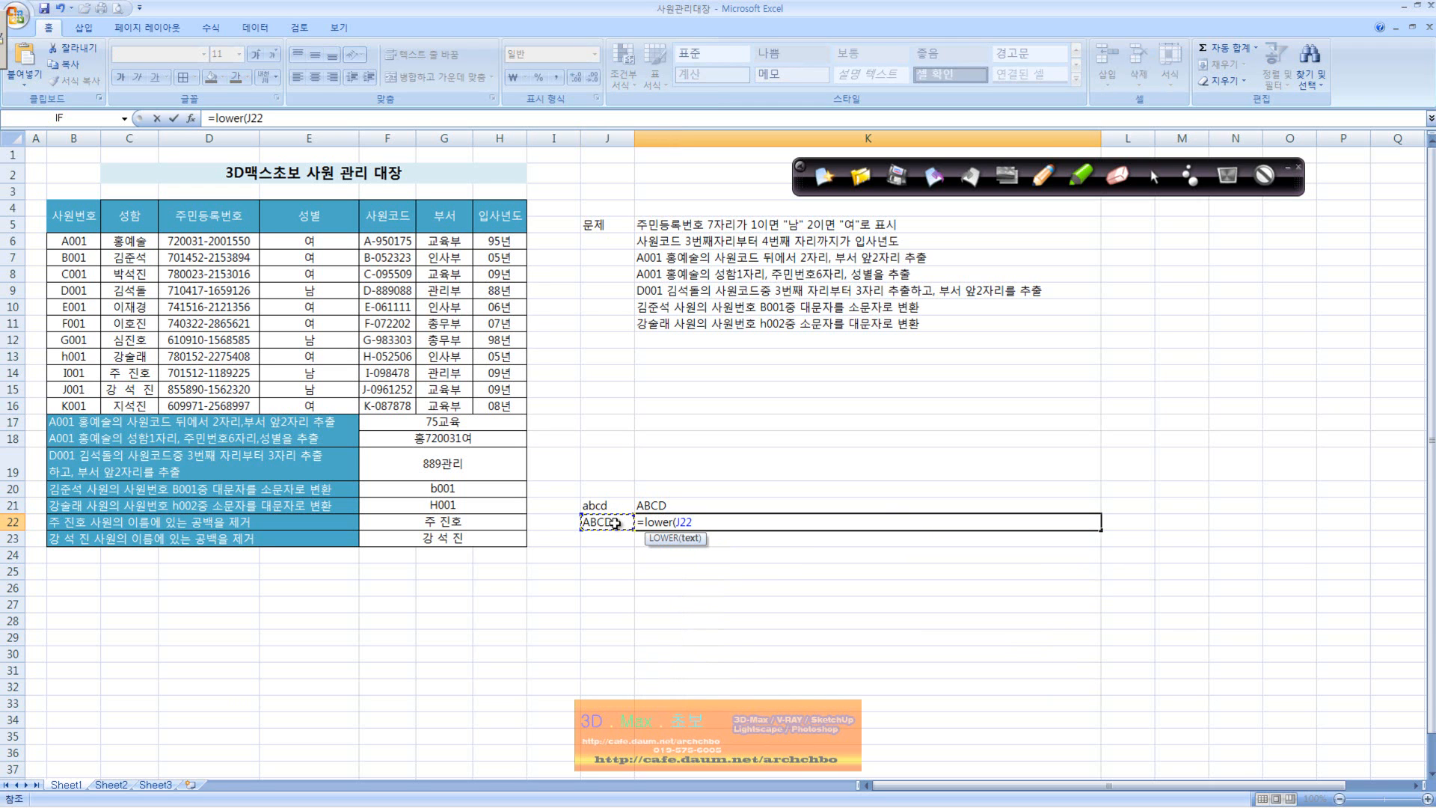
{"action": "key", "text": "Return"}
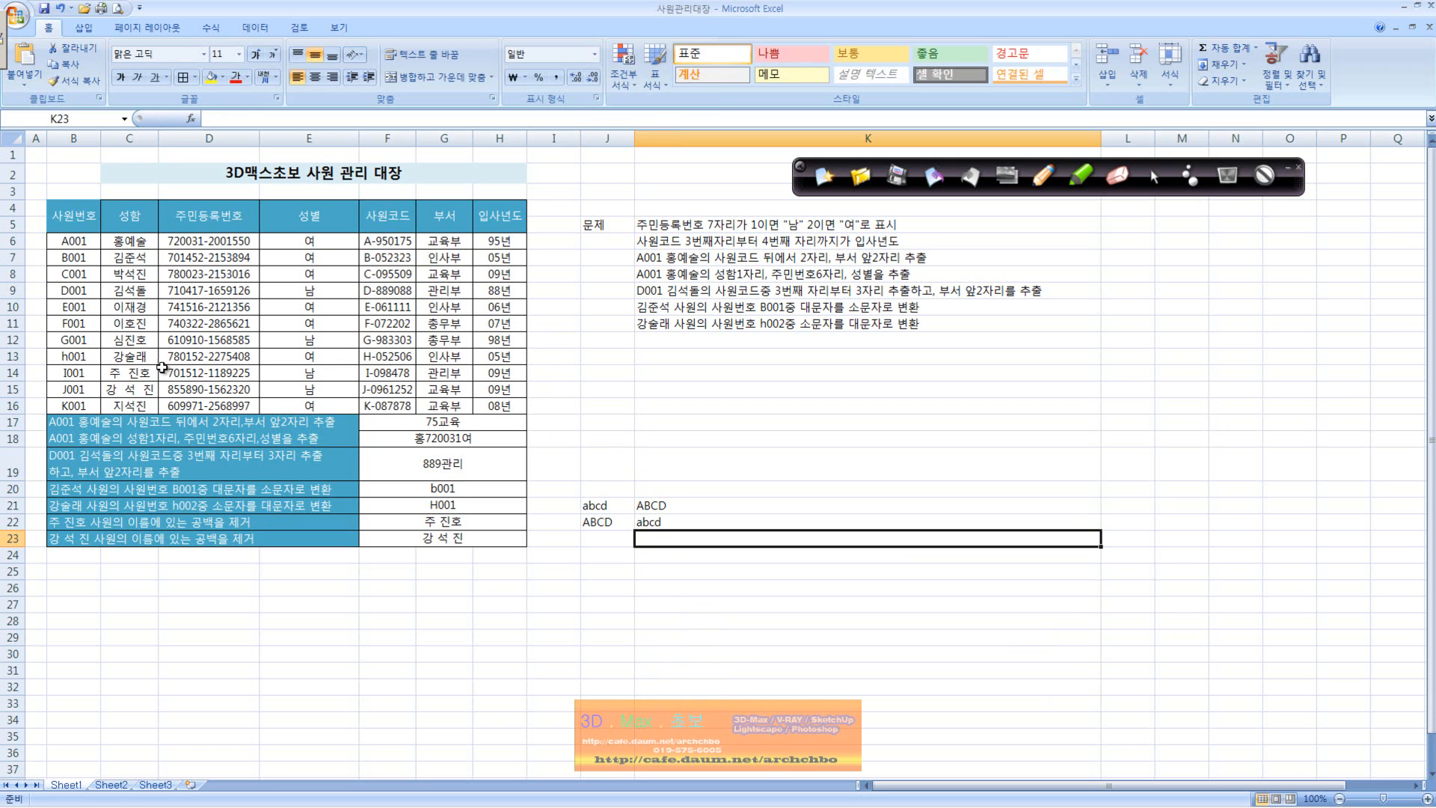
Step: Examine the spaced names in C14 and C15 and the TRIM formulas in F22 and F23 that refer to them
{"action": "left_click", "coordinate": [144, 371]}
{"action": "double_click", "coordinate": [127, 372]}
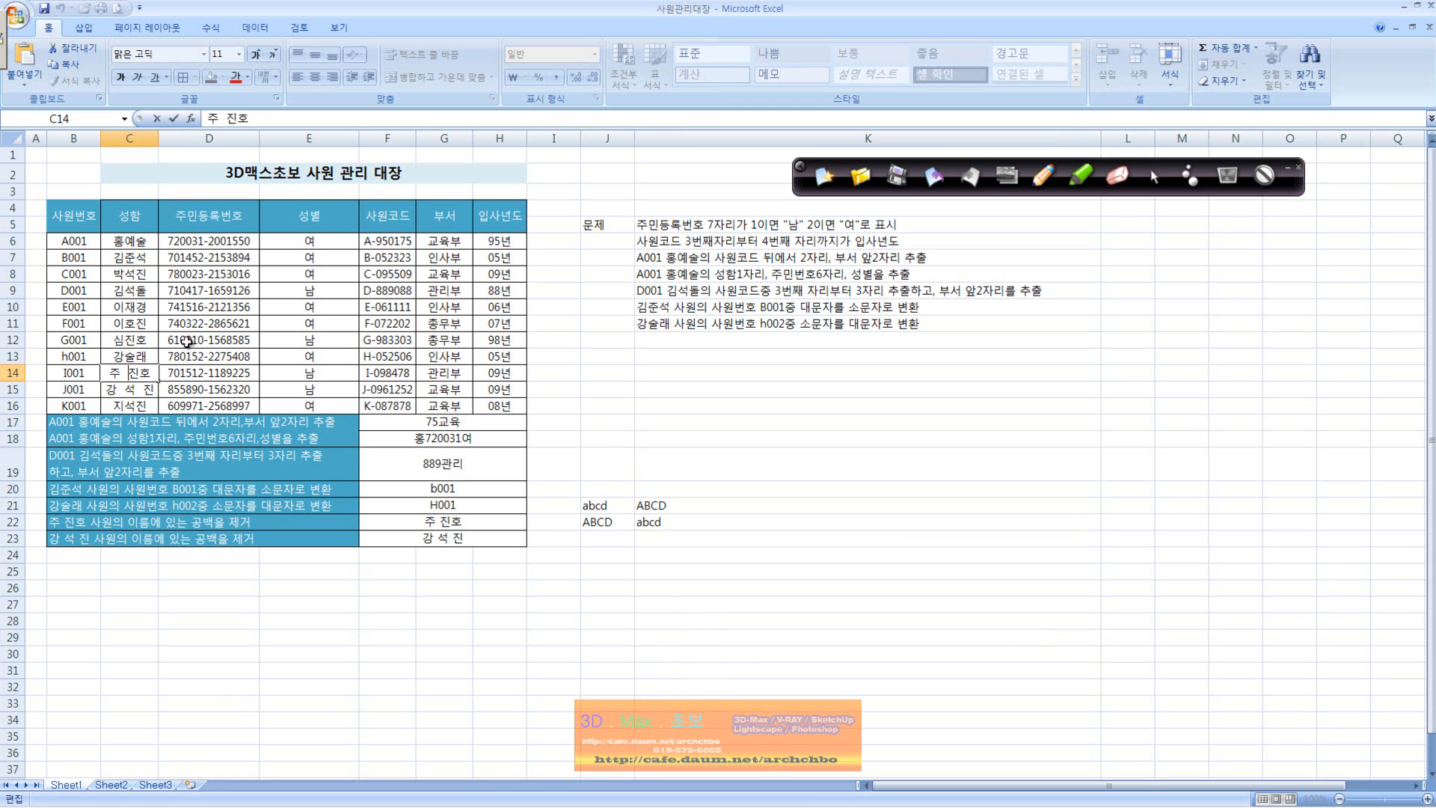
{"action": "left_click", "coordinate": [416, 522]}
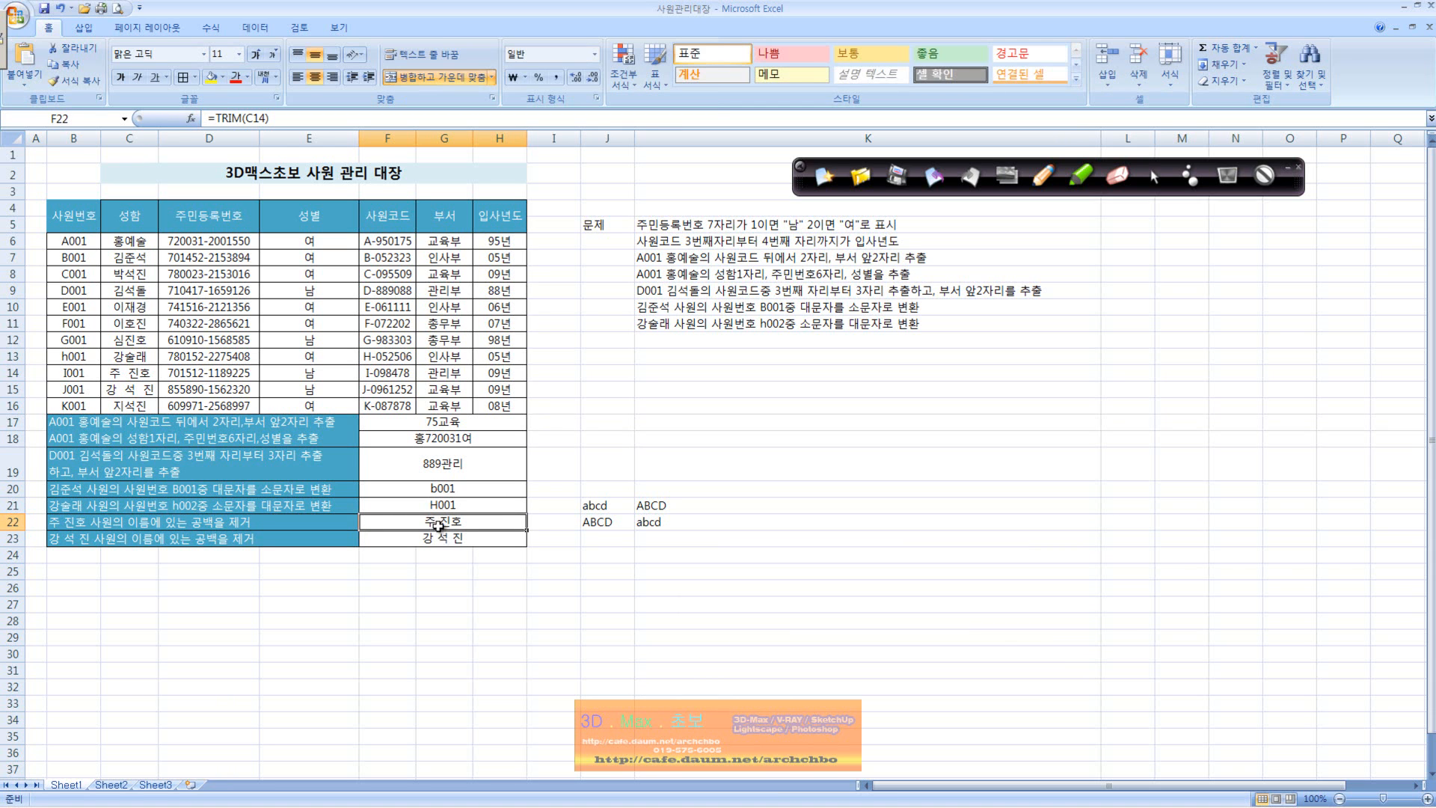
{"action": "double_click", "coordinate": [439, 522]}
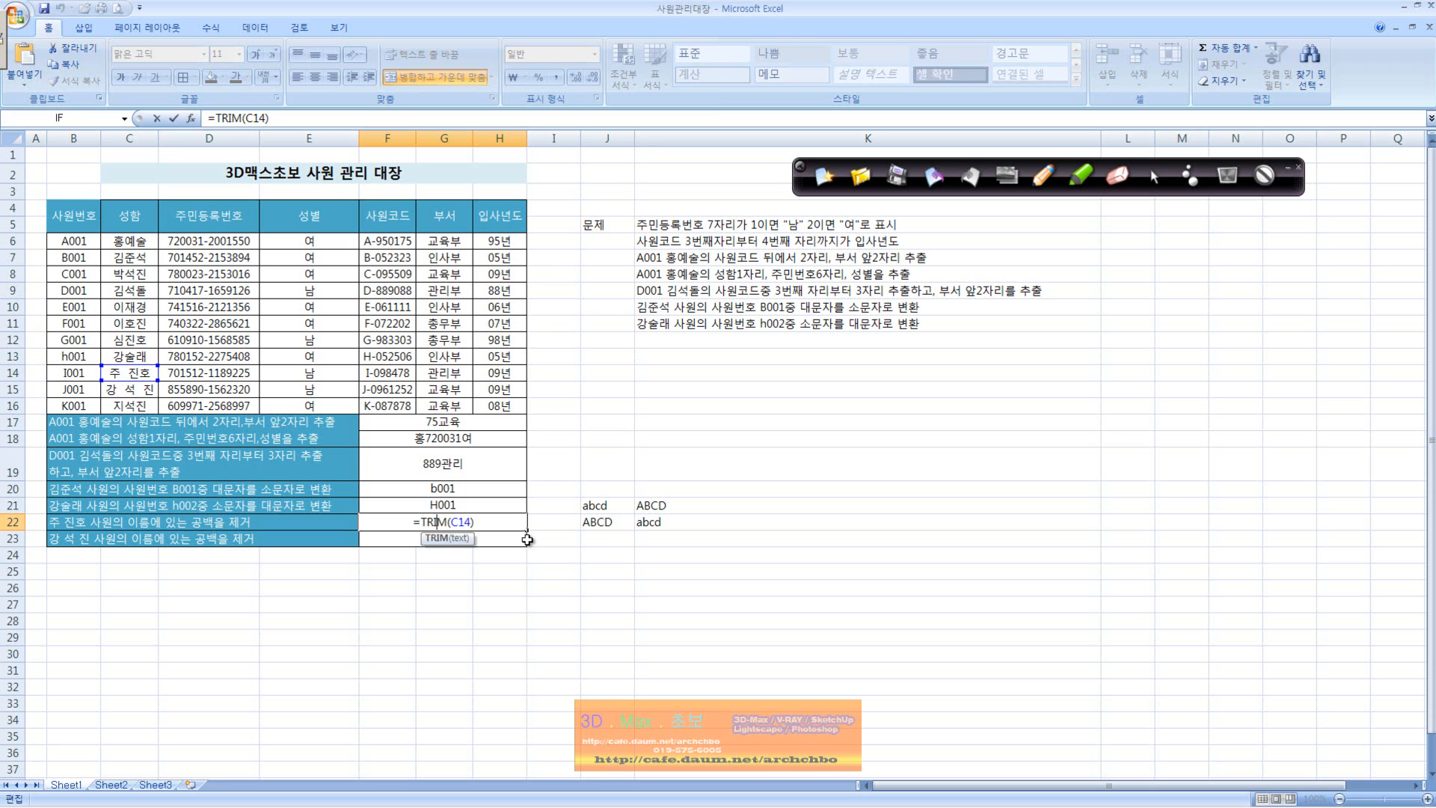
{"action": "key", "text": "Escape"}
{"action": "key", "text": "Down"}
{"action": "key", "text": "Down"}
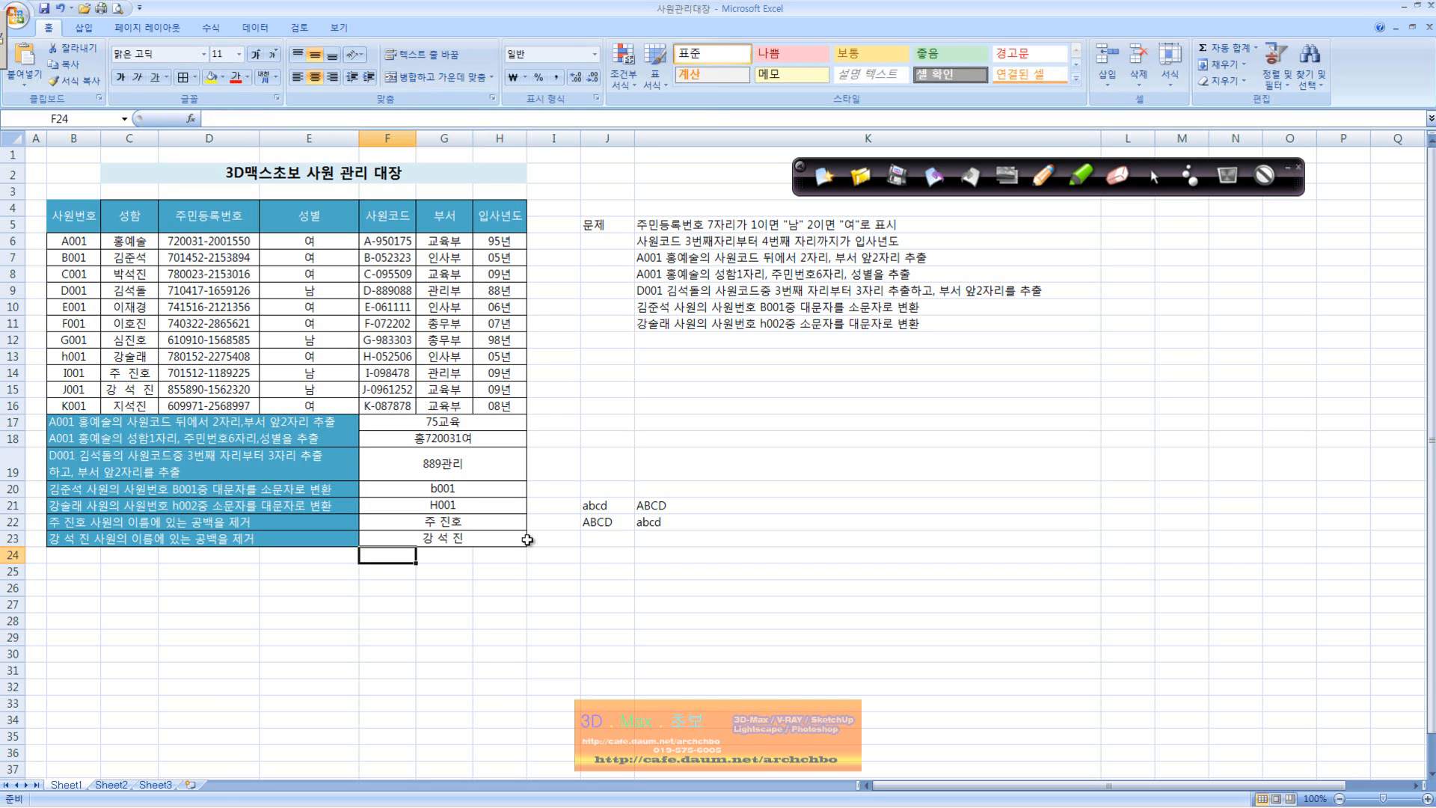
{"action": "key", "text": "Left"}
{"action": "key", "text": "Left"}
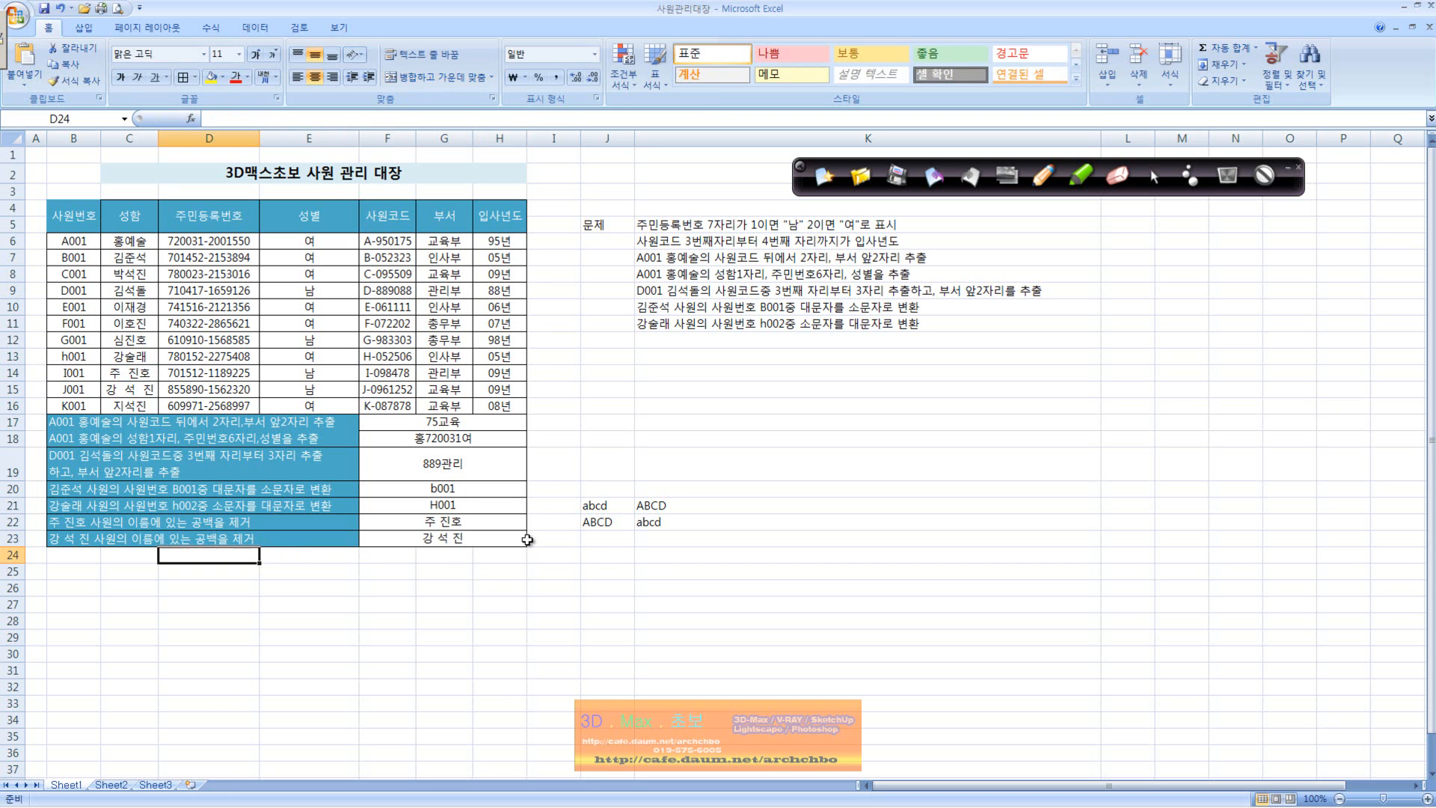
{"action": "double_click", "coordinate": [119, 388]}
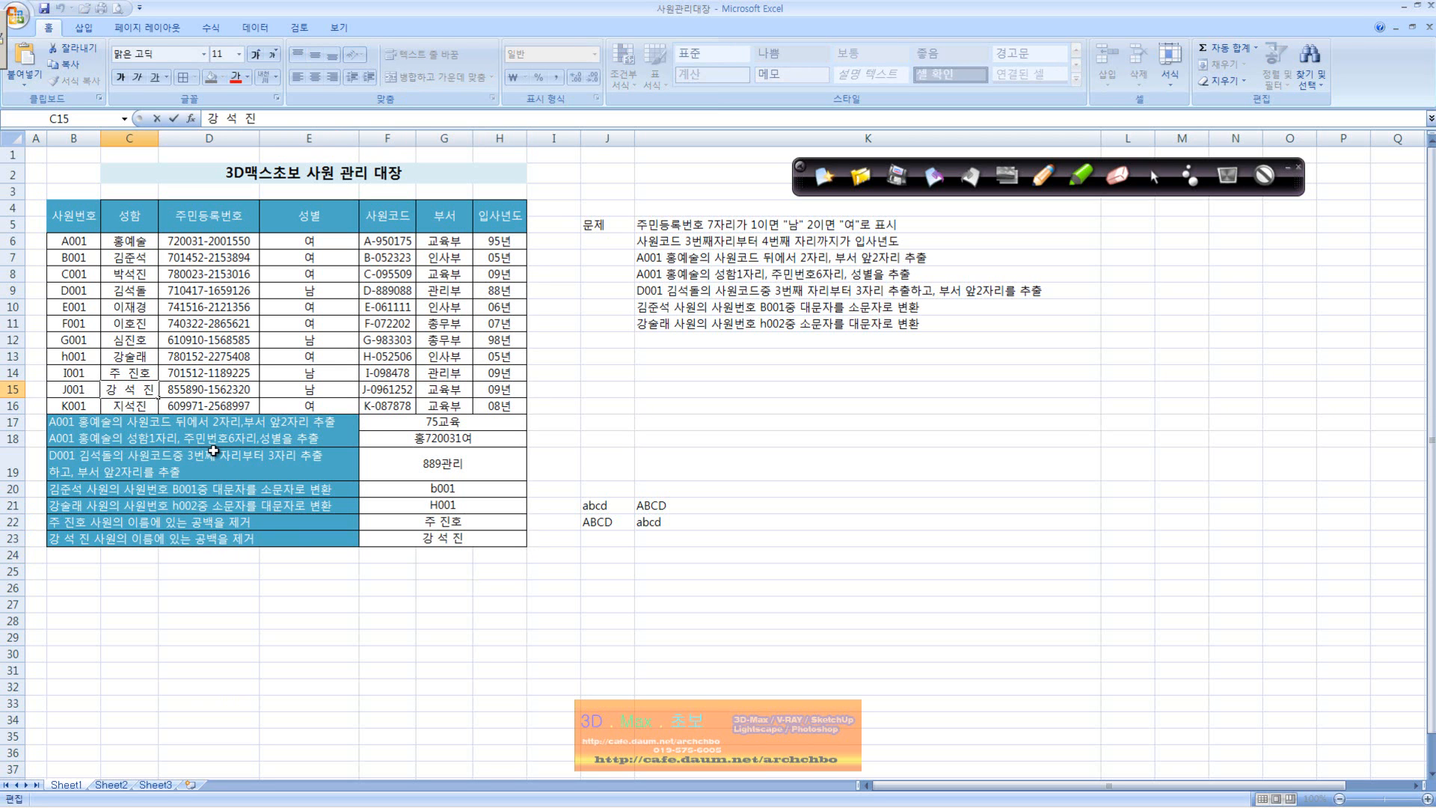
{"action": "left_click", "coordinate": [427, 538]}
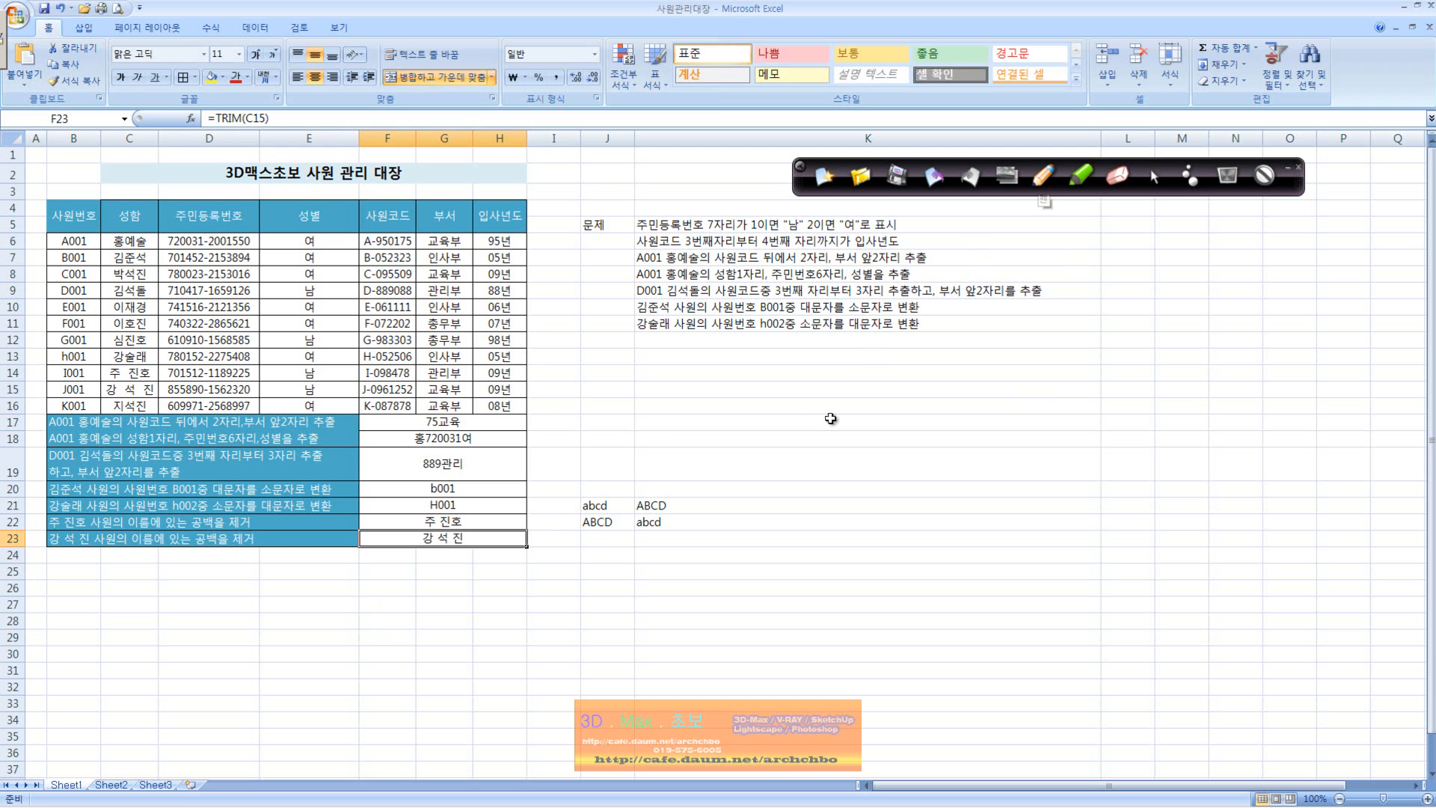
Step: Handwrite a circled red note below the register that Trim removes spaces (공백제거), and a 텍스트함수 heading beneath the exercise list
{"action": "left_click", "coordinate": [1043, 176]}
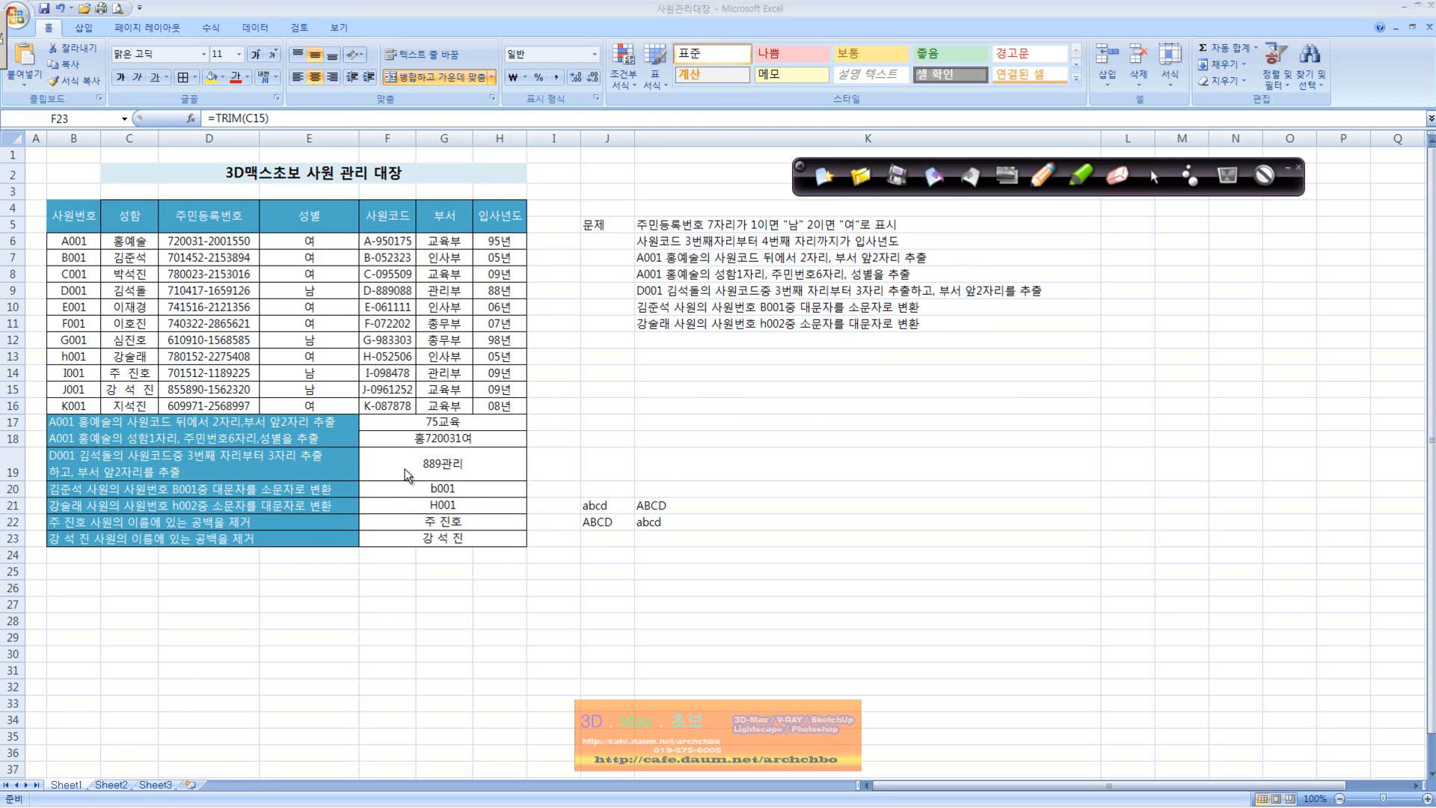
{"action": "mouse_move", "coordinate": [331, 570]}
{"action": "left_mouse_down"}
{"action": "mouse_move", "coordinate": [335, 602]}
{"action": "mouse_move", "coordinate": [479, 599]}
{"action": "mouse_move", "coordinate": [506, 577]}
{"action": "mouse_move", "coordinate": [509, 595]}
{"action": "mouse_move", "coordinate": [550, 591]}
{"action": "mouse_move", "coordinate": [532, 597]}
{"action": "mouse_move", "coordinate": [552, 617]}
{"action": "mouse_move", "coordinate": [415, 628]}
{"action": "mouse_move", "coordinate": [424, 641]}
{"action": "mouse_move", "coordinate": [460, 632]}
{"action": "mouse_move", "coordinate": [501, 664]}
{"action": "mouse_move", "coordinate": [591, 636]}
{"action": "mouse_move", "coordinate": [634, 669]}
{"action": "mouse_move", "coordinate": [284, 553]}
{"action": "mouse_move", "coordinate": [587, 686]}
{"action": "left_mouse_up"}
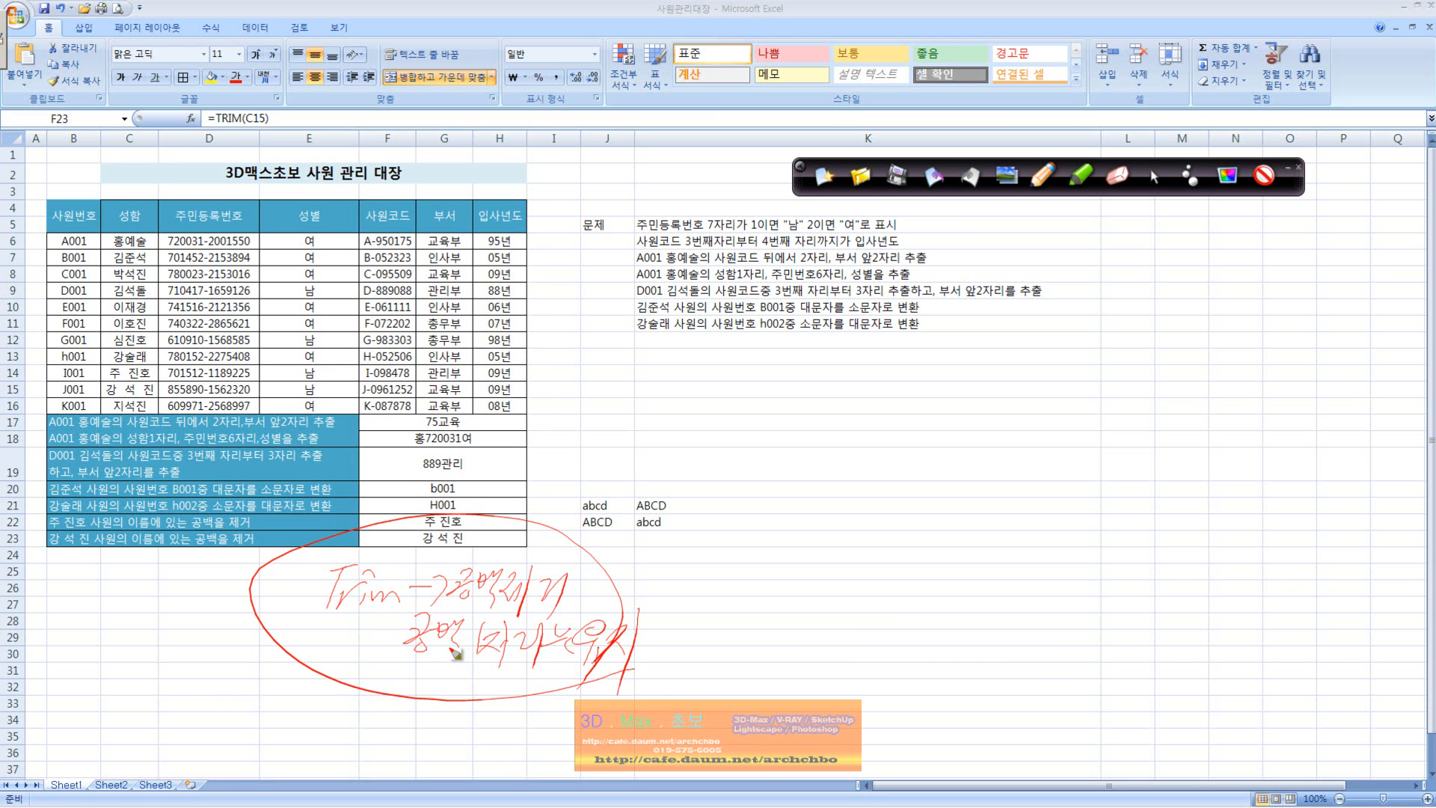
{"action": "left_click_drag", "start_coordinate": [408, 703], "coordinate": [412, 742]}
{"action": "mouse_move", "coordinate": [429, 709]}
{"action": "left_mouse_down"}
{"action": "mouse_move", "coordinate": [420, 736]}
{"action": "mouse_move", "coordinate": [473, 724]}
{"action": "left_mouse_up"}
{"action": "mouse_move", "coordinate": [459, 709]}
{"action": "left_mouse_down"}
{"action": "mouse_move", "coordinate": [486, 740]}
{"action": "mouse_move", "coordinate": [543, 706]}
{"action": "mouse_move", "coordinate": [560, 707]}
{"action": "mouse_move", "coordinate": [568, 737]}
{"action": "mouse_move", "coordinate": [587, 707]}
{"action": "mouse_move", "coordinate": [631, 699]}
{"action": "mouse_move", "coordinate": [682, 700]}
{"action": "mouse_move", "coordinate": [677, 729]}
{"action": "mouse_move", "coordinate": [690, 727]}
{"action": "left_mouse_up"}
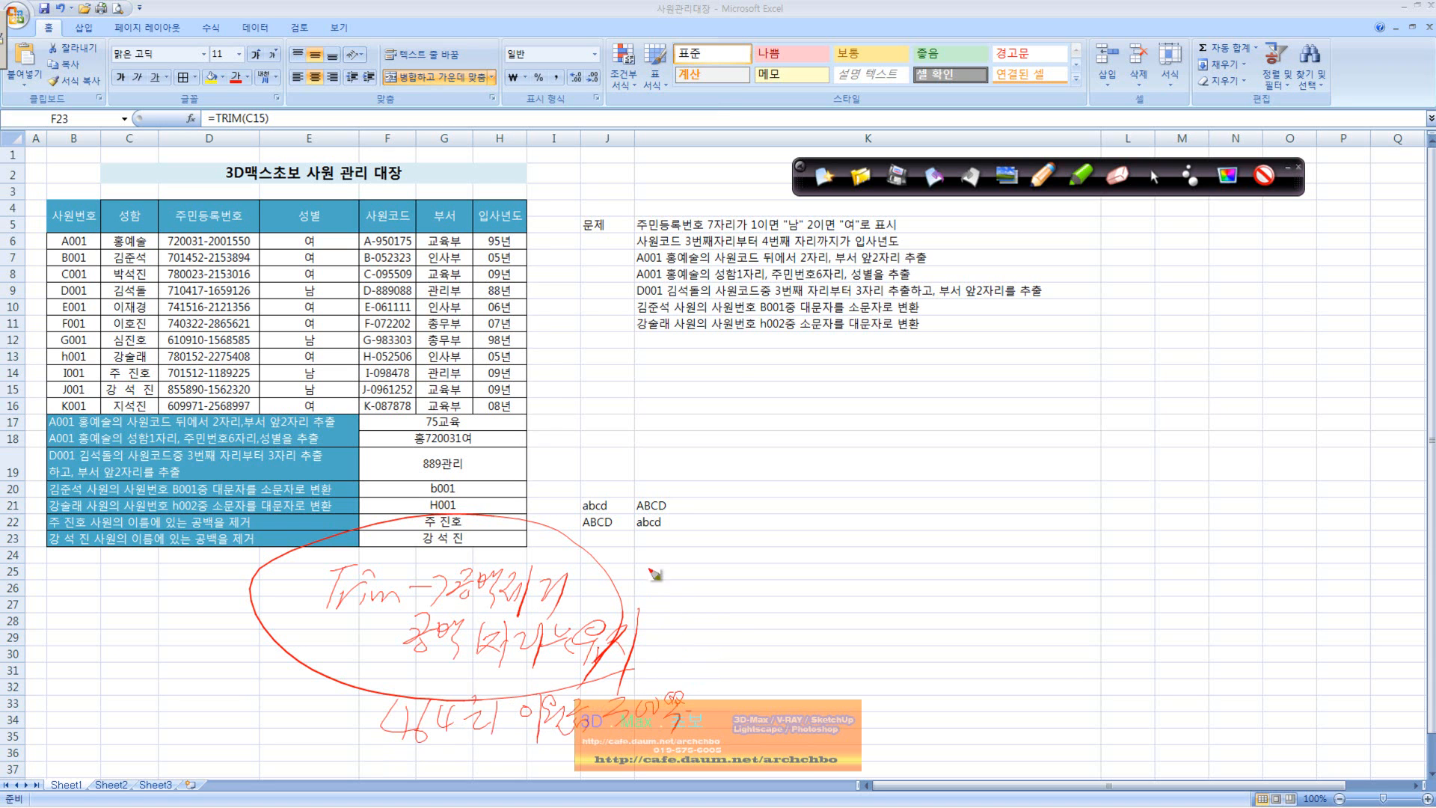
{"action": "mouse_move", "coordinate": [729, 366]}
{"action": "left_mouse_down"}
{"action": "mouse_move", "coordinate": [707, 359]}
{"action": "mouse_move", "coordinate": [729, 385]}
{"action": "mouse_move", "coordinate": [759, 368]}
{"action": "mouse_move", "coordinate": [803, 385]}
{"action": "mouse_move", "coordinate": [826, 368]}
{"action": "left_mouse_up"}
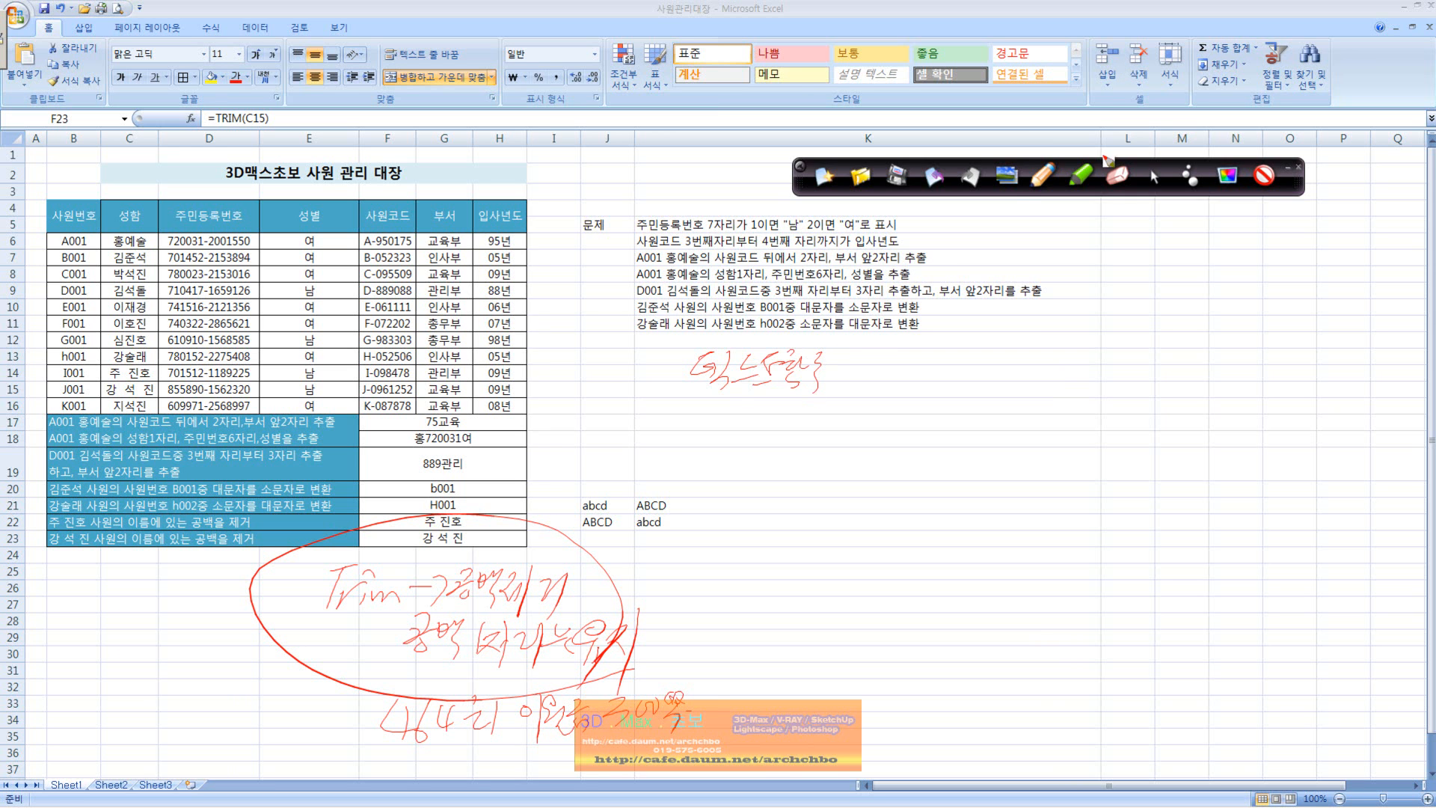
Step: Bring up the argument syntax of MID, LEFT and RIGHT in K17 without entering any formula
{"action": "left_click", "coordinate": [1154, 176]}
{"action": "left_click", "coordinate": [735, 421]}
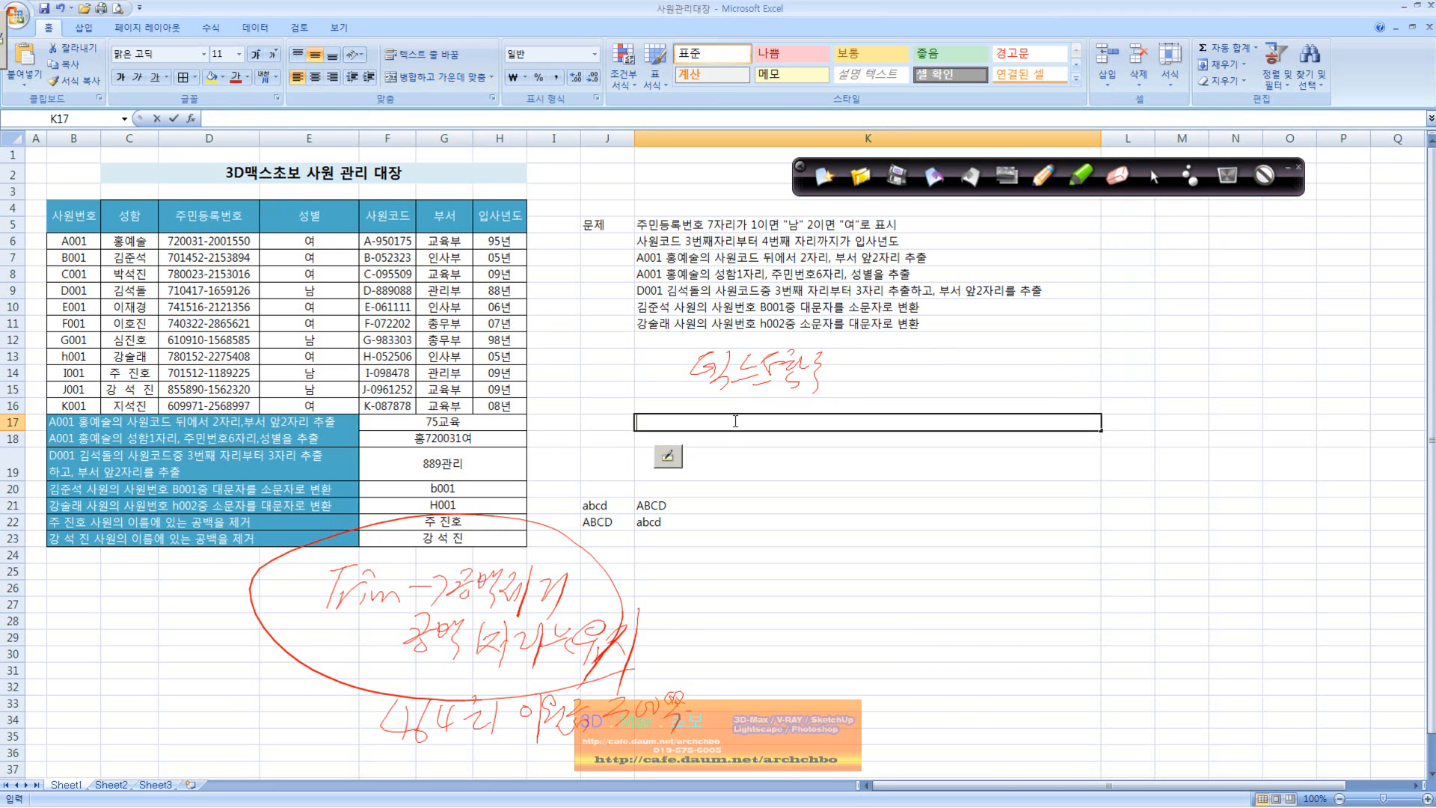
{"action": "type", "text": "=mi"}
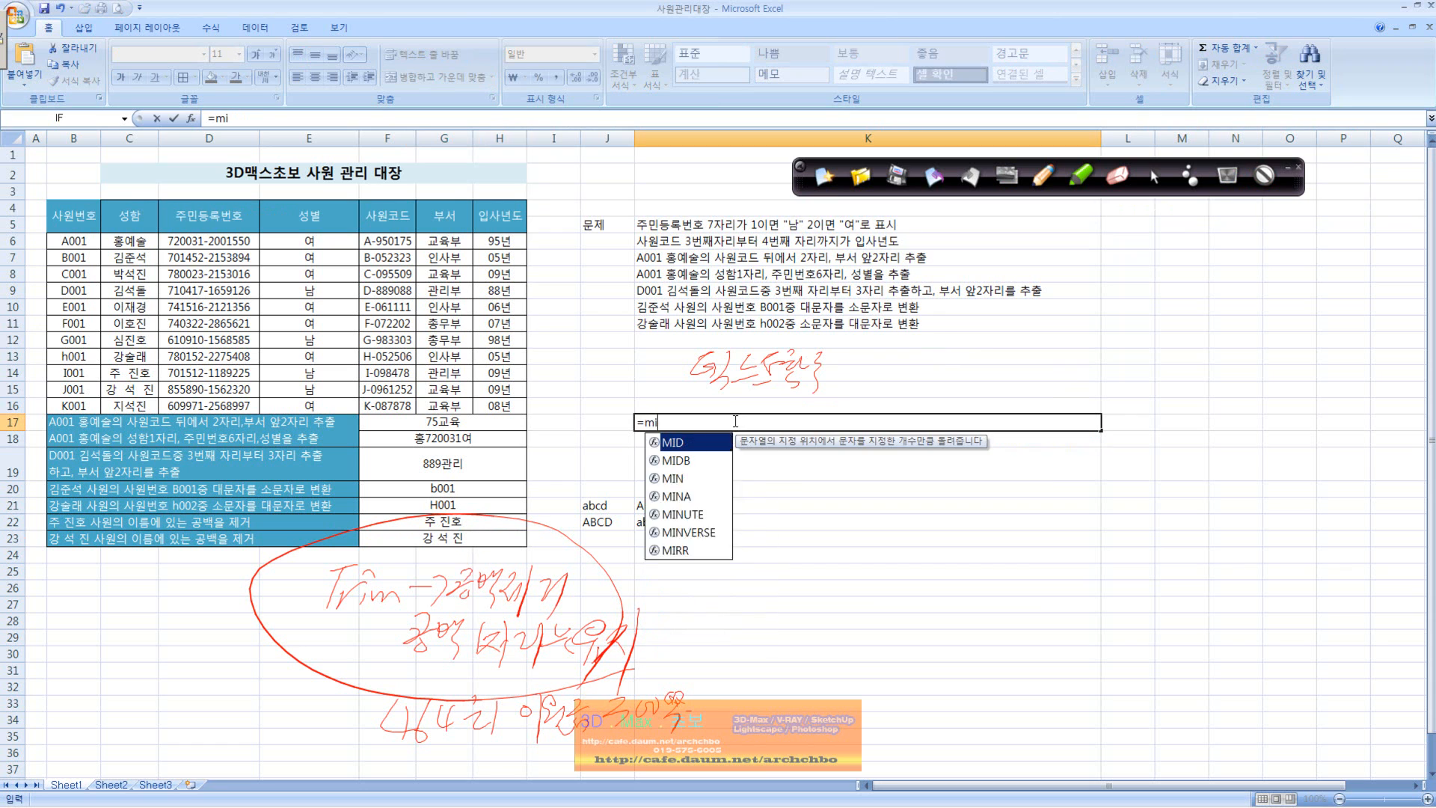
{"action": "type", "text": "d("}
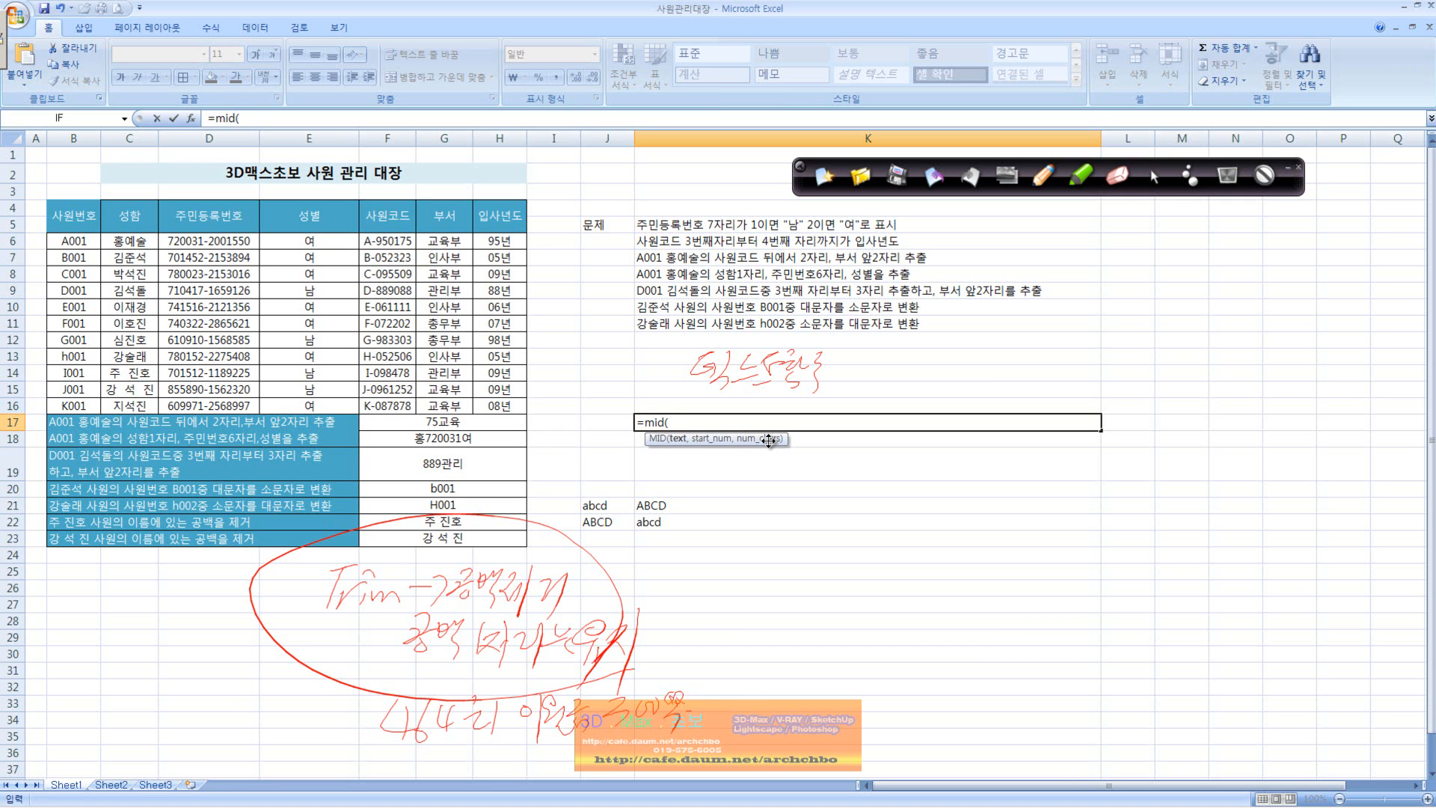
{"action": "key", "text": "Escape"}
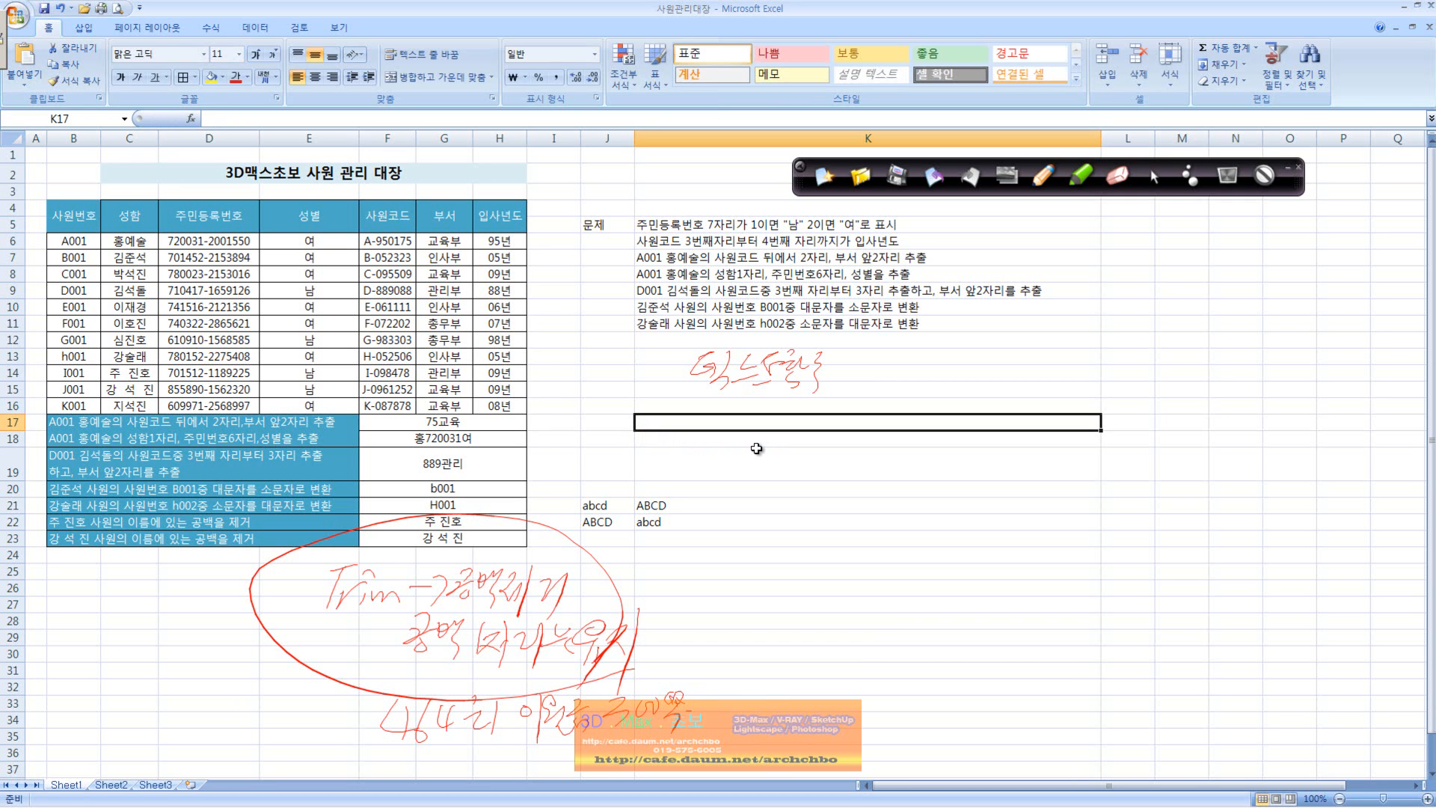
{"action": "type", "text": "=left("}
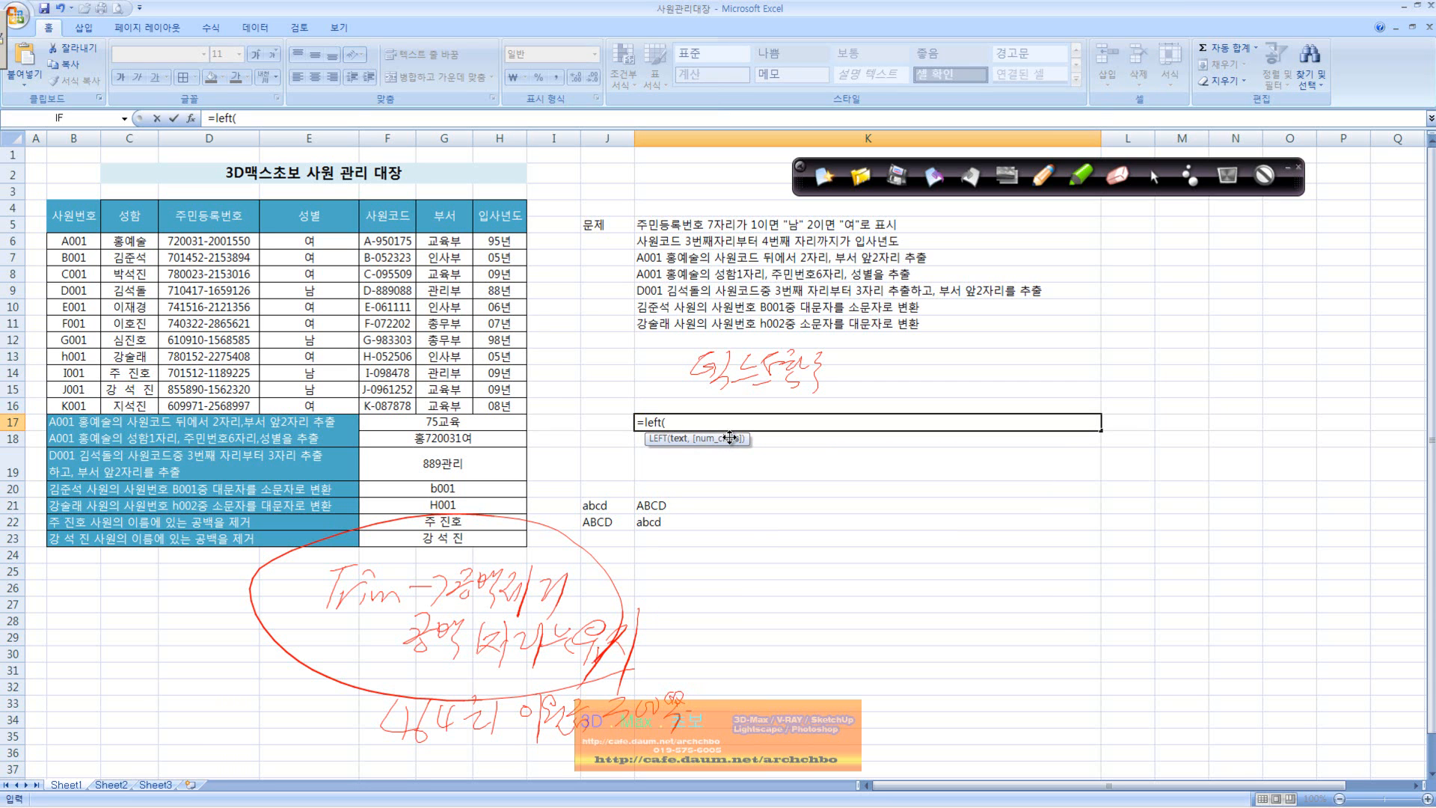
{"action": "key", "text": "Escape"}
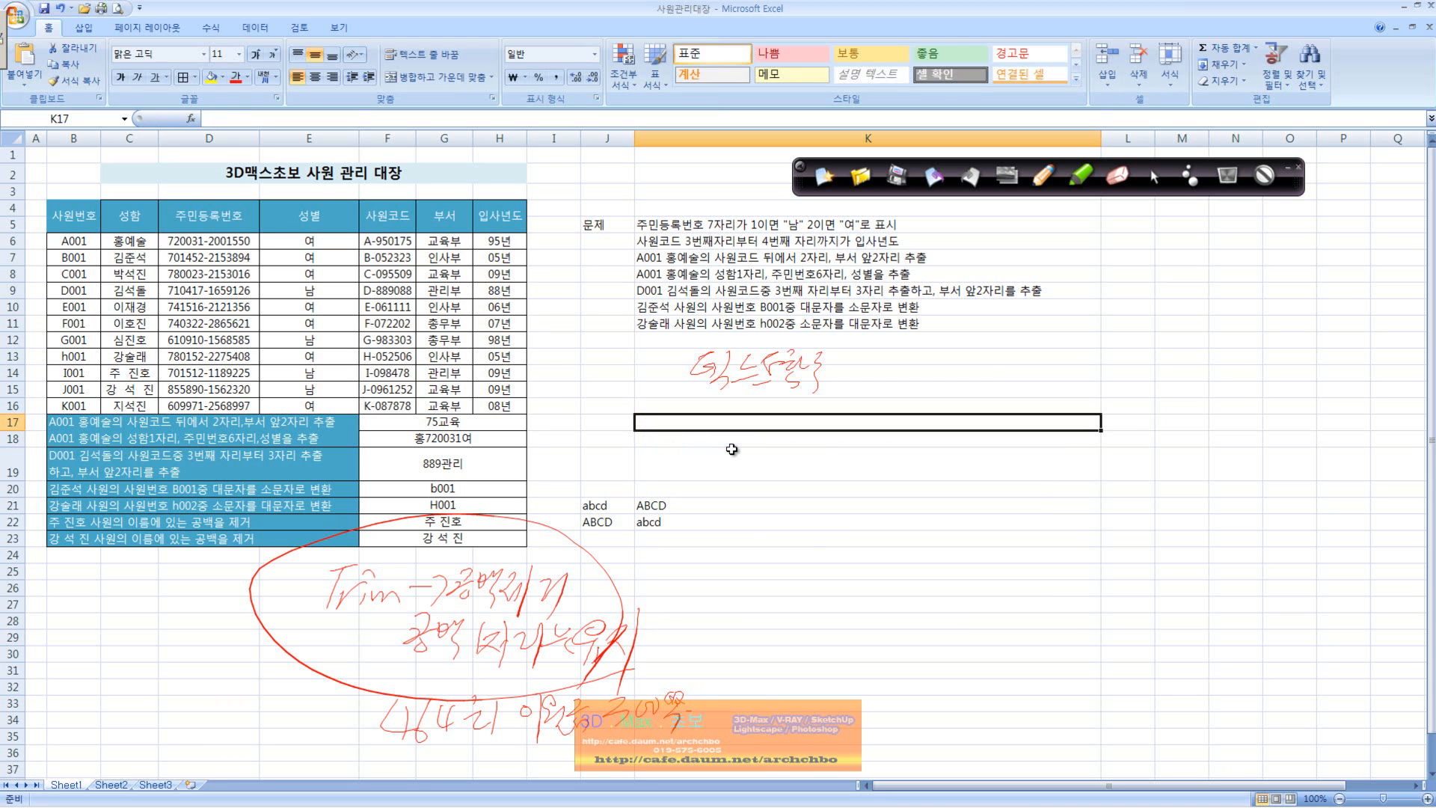
{"action": "type", "text": "=right("}
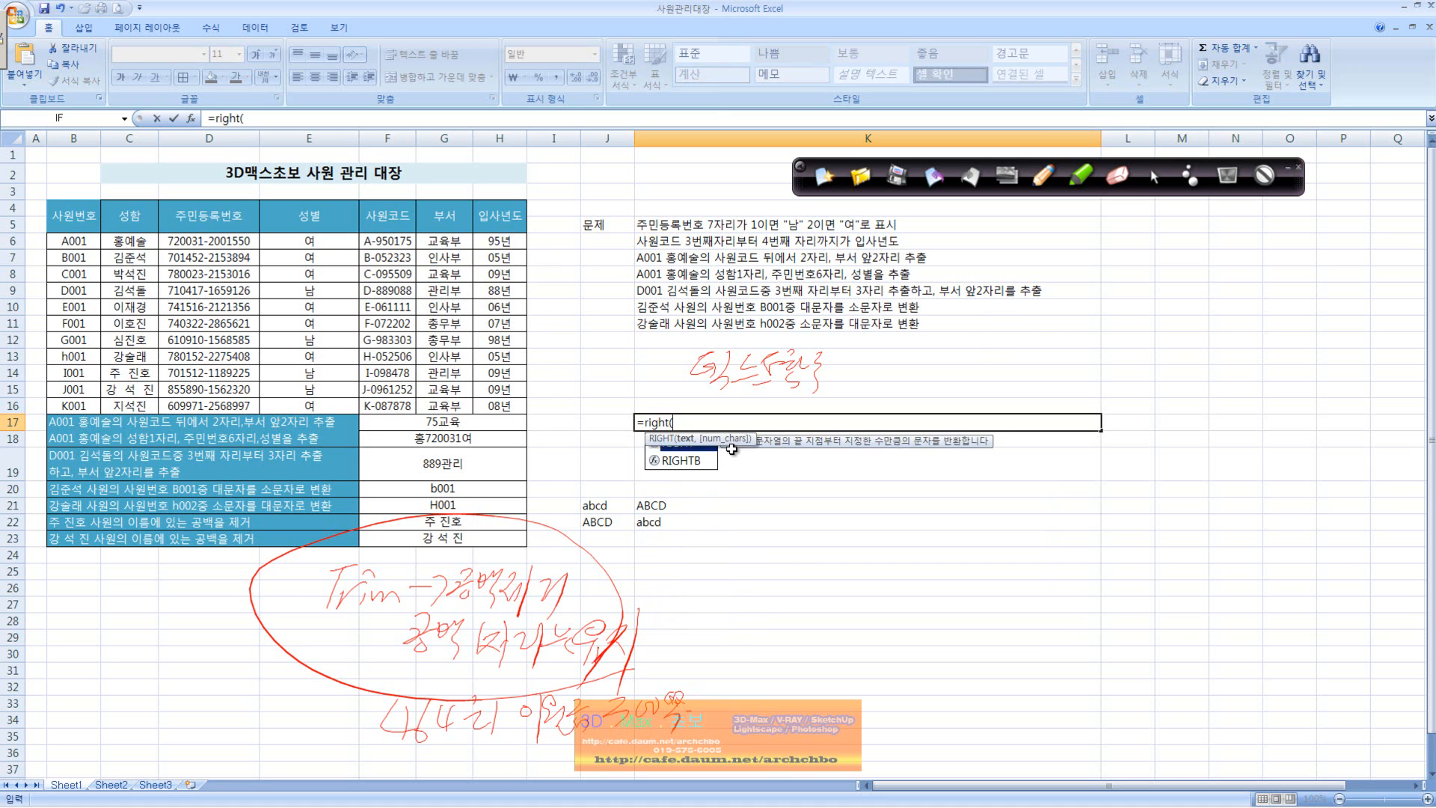
{"action": "key", "text": "Escape"}
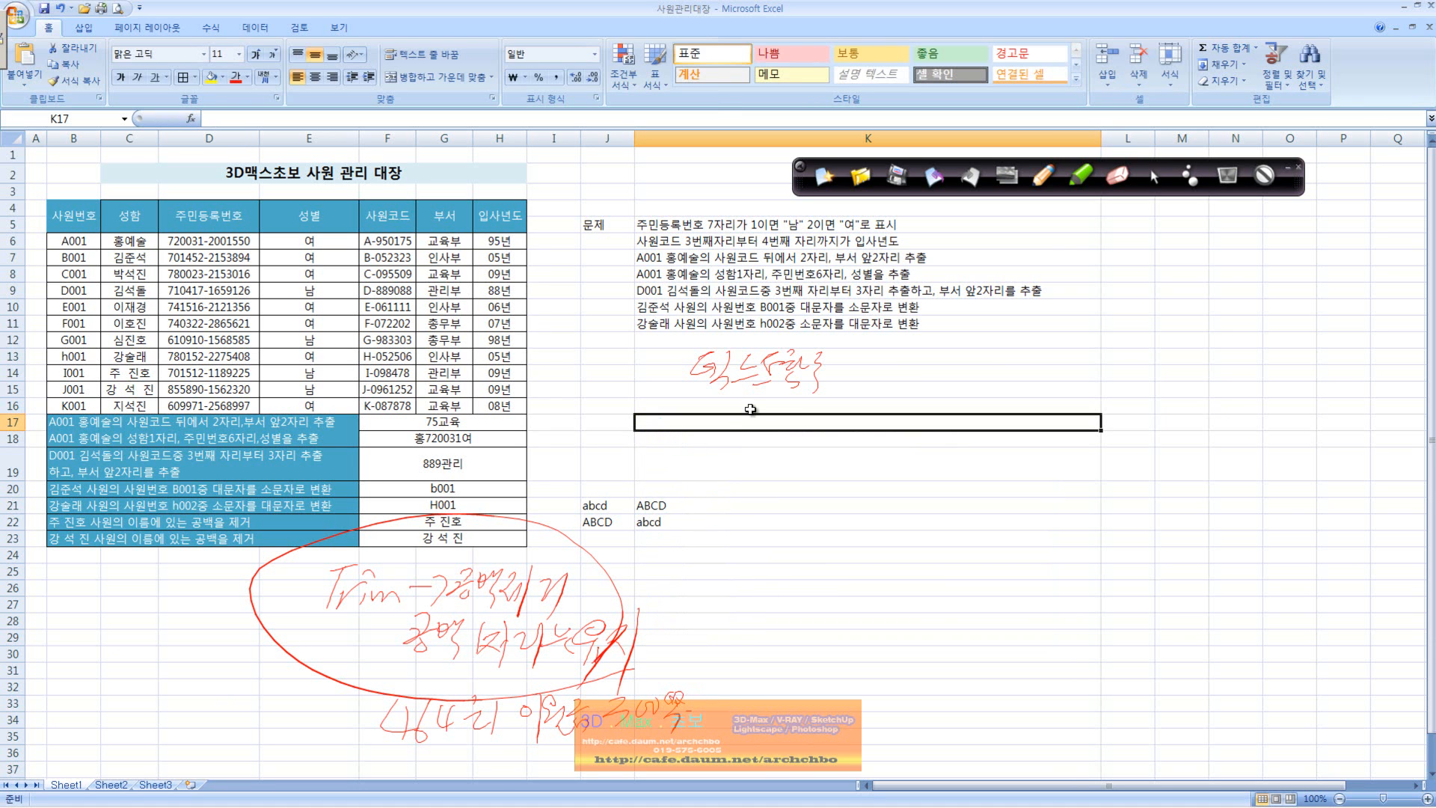
Step: Handwrite the first three numbered entries beside the text functions heading: 1 Left, 2 Right and 3 Mid
{"action": "left_click", "coordinate": [647, 293]}
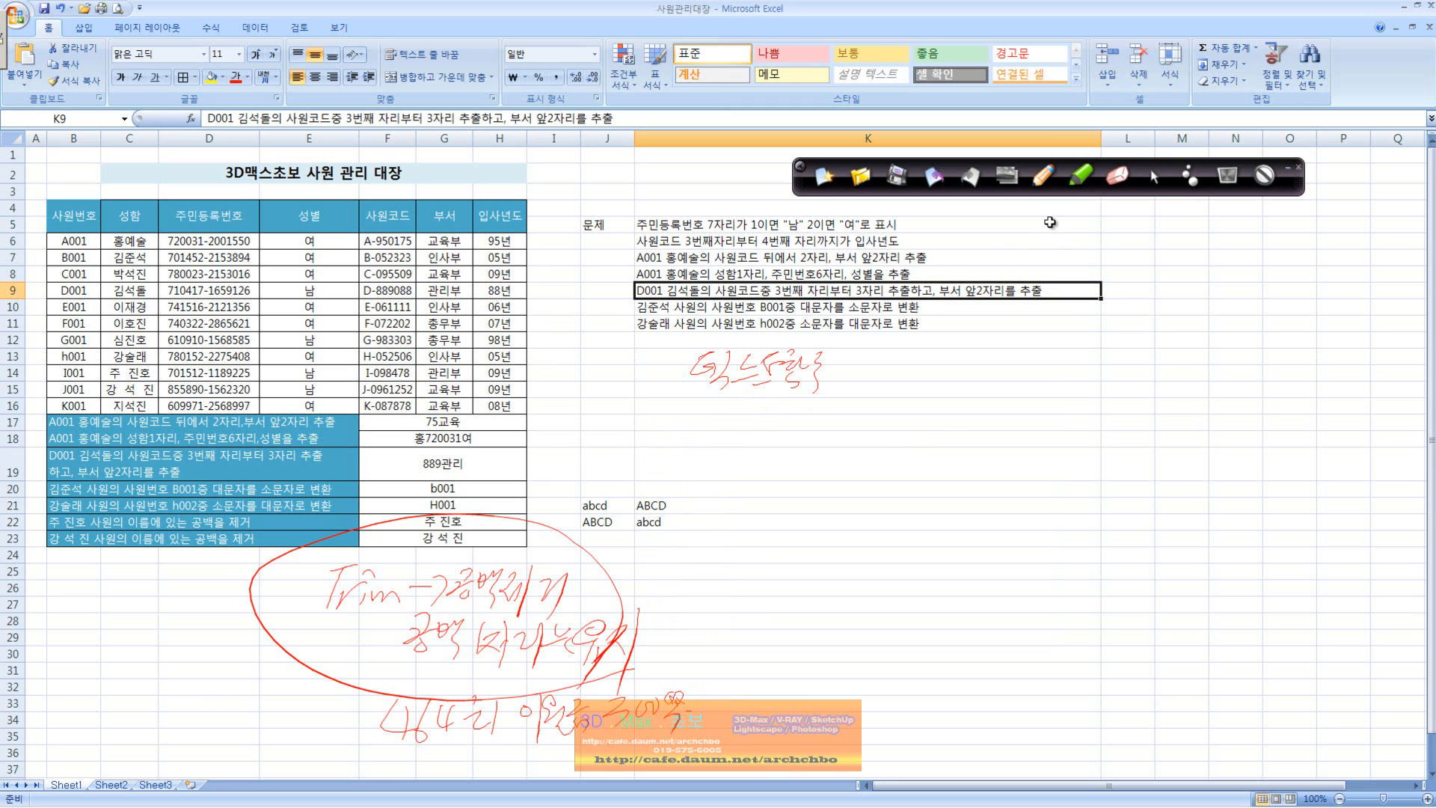
{"action": "left_click", "coordinate": [1043, 175]}
{"action": "mouse_move", "coordinate": [858, 363]}
{"action": "left_mouse_down"}
{"action": "mouse_move", "coordinate": [927, 378]}
{"action": "mouse_move", "coordinate": [968, 366]}
{"action": "left_mouse_up"}
{"action": "left_click_drag", "start_coordinate": [956, 356], "coordinate": [953, 392]}
{"action": "mouse_move", "coordinate": [848, 405]}
{"action": "left_mouse_down"}
{"action": "mouse_move", "coordinate": [843, 416]}
{"action": "mouse_move", "coordinate": [862, 415]}
{"action": "left_mouse_up"}
{"action": "mouse_move", "coordinate": [853, 387]}
{"action": "left_mouse_down"}
{"action": "mouse_move", "coordinate": [863, 426]}
{"action": "mouse_move", "coordinate": [884, 426]}
{"action": "left_mouse_up"}
{"action": "mouse_move", "coordinate": [887, 398]}
{"action": "left_mouse_down"}
{"action": "mouse_move", "coordinate": [908, 394]}
{"action": "mouse_move", "coordinate": [907, 427]}
{"action": "left_mouse_up"}
{"action": "left_click_drag", "start_coordinate": [925, 413], "coordinate": [915, 438]}
{"action": "mouse_move", "coordinate": [936, 395]}
{"action": "left_mouse_down"}
{"action": "mouse_move", "coordinate": [948, 425]}
{"action": "mouse_move", "coordinate": [969, 407]}
{"action": "left_mouse_up"}
{"action": "left_click_drag", "start_coordinate": [960, 400], "coordinate": [959, 433]}
{"action": "mouse_move", "coordinate": [843, 447]}
{"action": "left_mouse_down"}
{"action": "mouse_move", "coordinate": [828, 479]}
{"action": "mouse_move", "coordinate": [856, 452]}
{"action": "left_mouse_up"}
{"action": "mouse_move", "coordinate": [839, 452]}
{"action": "left_mouse_down"}
{"action": "mouse_move", "coordinate": [844, 475]}
{"action": "mouse_move", "coordinate": [896, 449]}
{"action": "mouse_move", "coordinate": [894, 478]}
{"action": "left_mouse_up"}
{"action": "left_click_drag", "start_coordinate": [905, 468], "coordinate": [906, 473]}
{"action": "left_click_drag", "start_coordinate": [914, 461], "coordinate": [924, 476]}
{"action": "left_click_drag", "start_coordinate": [929, 442], "coordinate": [926, 478]}
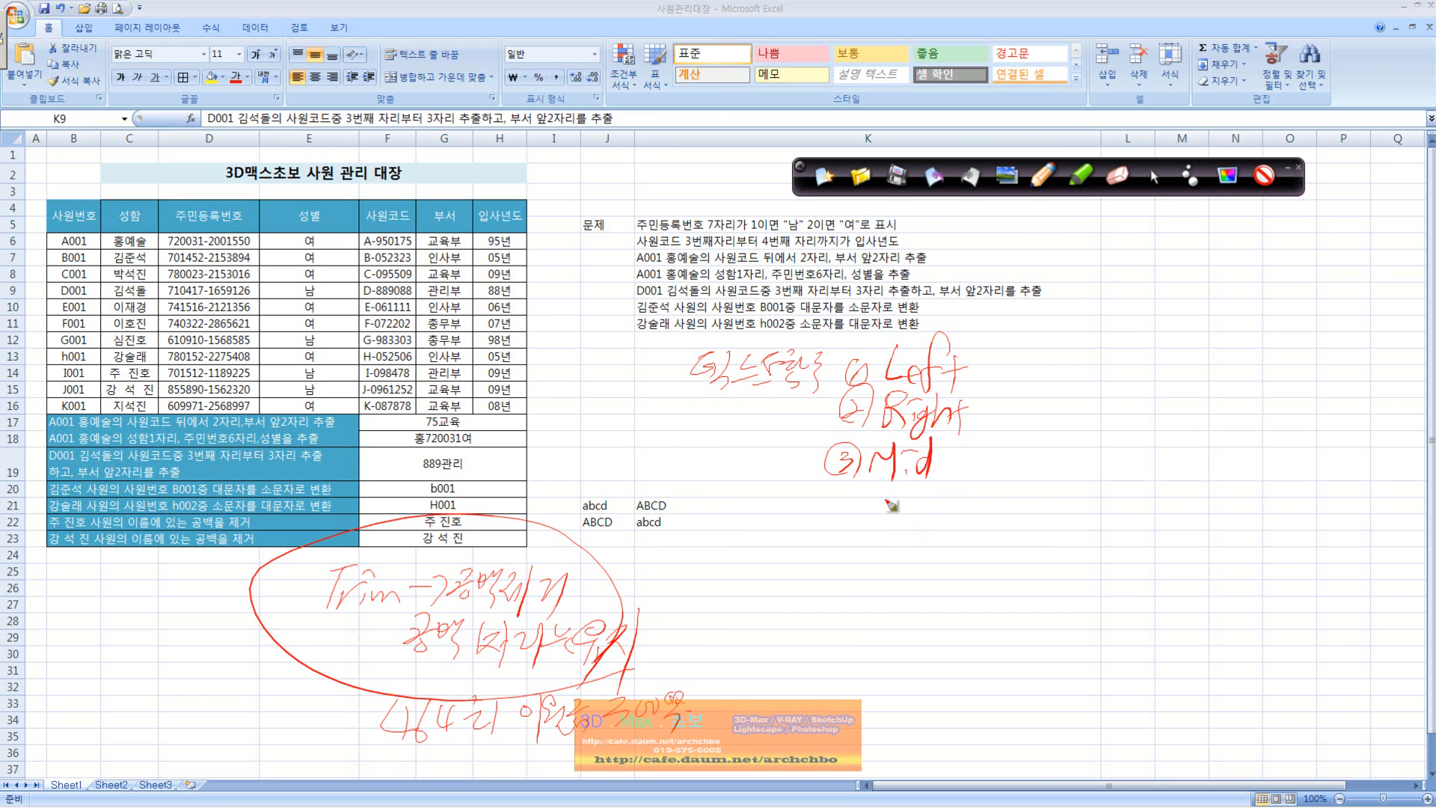
Step: Continue the handwritten function list below Mid with 4 Upper, 5 Lower and Trim
{"action": "mouse_move", "coordinate": [832, 499]}
{"action": "left_mouse_down"}
{"action": "mouse_move", "coordinate": [848, 515]}
{"action": "mouse_move", "coordinate": [837, 528]}
{"action": "left_mouse_up"}
{"action": "left_click_drag", "start_coordinate": [840, 492], "coordinate": [848, 497]}
{"action": "mouse_move", "coordinate": [890, 498]}
{"action": "left_mouse_down"}
{"action": "mouse_move", "coordinate": [898, 527]}
{"action": "mouse_move", "coordinate": [975, 489]}
{"action": "left_mouse_up"}
{"action": "mouse_move", "coordinate": [830, 564]}
{"action": "left_mouse_down"}
{"action": "mouse_move", "coordinate": [804, 591]}
{"action": "mouse_move", "coordinate": [913, 590]}
{"action": "mouse_move", "coordinate": [955, 569]}
{"action": "left_mouse_up"}
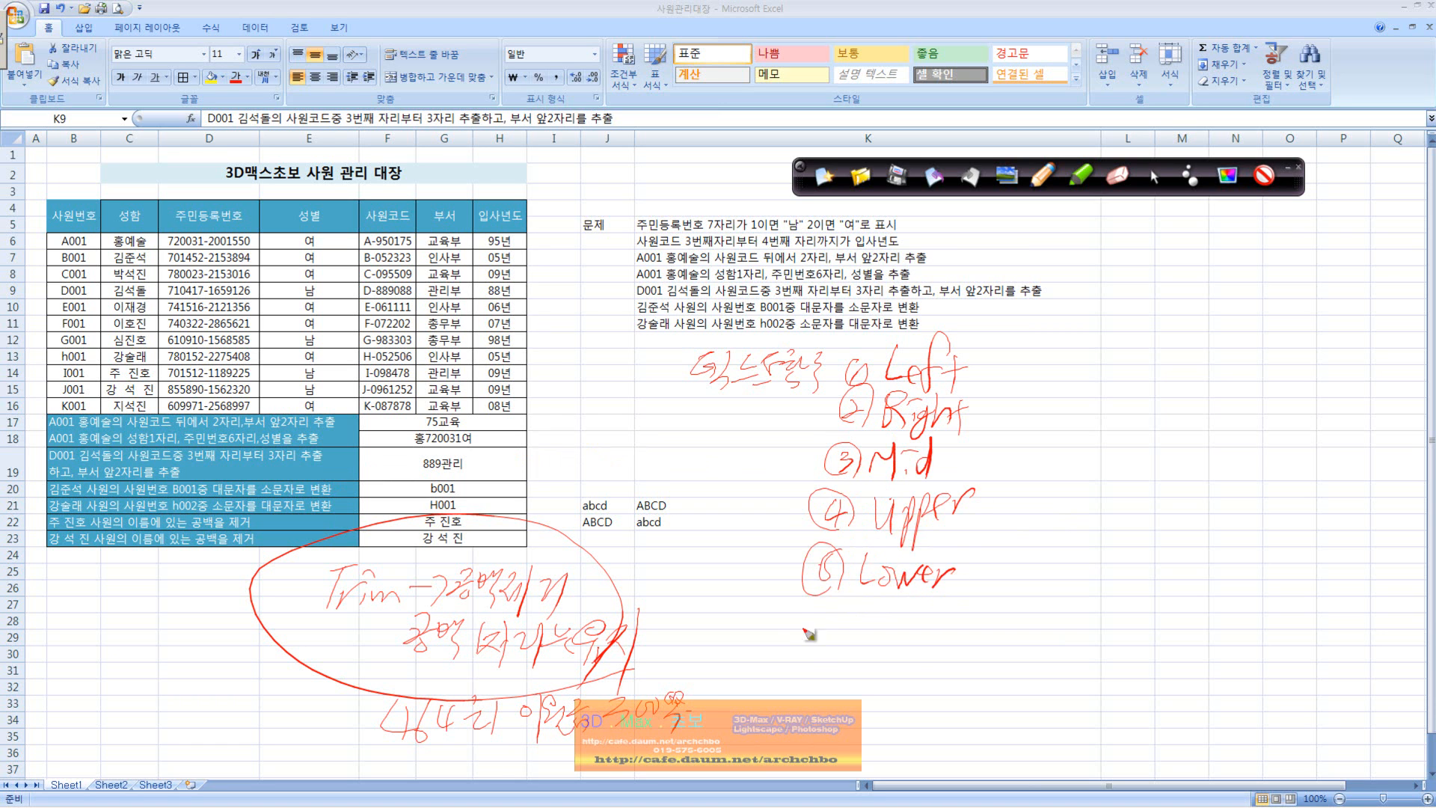
{"action": "left_click", "coordinate": [823, 609]}
{"action": "mouse_move", "coordinate": [826, 634]}
{"action": "left_mouse_down"}
{"action": "mouse_move", "coordinate": [812, 643]}
{"action": "mouse_move", "coordinate": [827, 598]}
{"action": "mouse_move", "coordinate": [936, 635]}
{"action": "left_mouse_up"}
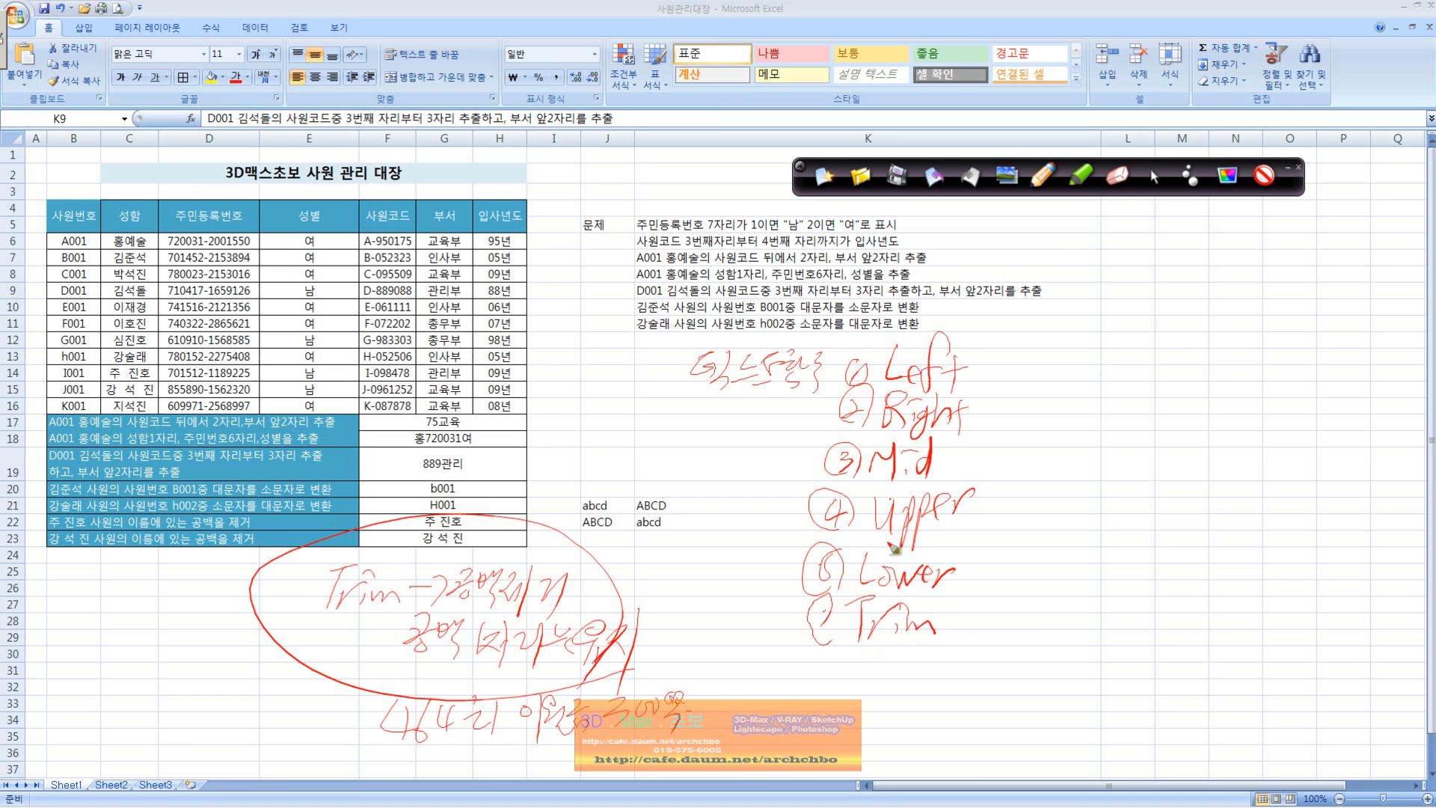
Step: Handwrite explanations beside Left, Right and Mid: extract characters from the left, from the right, and from a specified position
{"action": "left_click", "coordinate": [992, 353]}
{"action": "mouse_move", "coordinate": [990, 361]}
{"action": "left_mouse_down"}
{"action": "mouse_move", "coordinate": [987, 377]}
{"action": "mouse_move", "coordinate": [1054, 357]}
{"action": "mouse_move", "coordinate": [1060, 374]}
{"action": "mouse_move", "coordinate": [1075, 346]}
{"action": "mouse_move", "coordinate": [1133, 377]}
{"action": "mouse_move", "coordinate": [1147, 336]}
{"action": "mouse_move", "coordinate": [1127, 385]}
{"action": "mouse_move", "coordinate": [1166, 357]}
{"action": "mouse_move", "coordinate": [1170, 382]}
{"action": "mouse_move", "coordinate": [1193, 366]}
{"action": "mouse_move", "coordinate": [1217, 387]}
{"action": "mouse_move", "coordinate": [1275, 357]}
{"action": "mouse_move", "coordinate": [1292, 380]}
{"action": "left_mouse_up"}
{"action": "mouse_move", "coordinate": [980, 404]}
{"action": "left_mouse_down"}
{"action": "mouse_move", "coordinate": [988, 426]}
{"action": "mouse_move", "coordinate": [1036, 407]}
{"action": "mouse_move", "coordinate": [1107, 438]}
{"action": "mouse_move", "coordinate": [1211, 419]}
{"action": "left_mouse_up"}
{"action": "mouse_move", "coordinate": [969, 465]}
{"action": "left_mouse_down"}
{"action": "mouse_move", "coordinate": [972, 478]}
{"action": "mouse_move", "coordinate": [1071, 459]}
{"action": "mouse_move", "coordinate": [1083, 490]}
{"action": "mouse_move", "coordinate": [1125, 463]}
{"action": "mouse_move", "coordinate": [1163, 463]}
{"action": "mouse_move", "coordinate": [1152, 456]}
{"action": "mouse_move", "coordinate": [1196, 448]}
{"action": "mouse_move", "coordinate": [1159, 467]}
{"action": "mouse_move", "coordinate": [1217, 478]}
{"action": "mouse_move", "coordinate": [1238, 457]}
{"action": "mouse_move", "coordinate": [1305, 465]}
{"action": "mouse_move", "coordinate": [1349, 442]}
{"action": "mouse_move", "coordinate": [1323, 474]}
{"action": "mouse_move", "coordinate": [1354, 468]}
{"action": "left_mouse_up"}
{"action": "left_click_drag", "start_coordinate": [1357, 471], "coordinate": [1402, 479]}
Step: Handwrite explanations beside Upper, Lower and Trim: lowercase to uppercase, uppercase to lowercase, and removing spaces
{"action": "mouse_move", "coordinate": [1283, 509]}
{"action": "left_mouse_down"}
{"action": "mouse_move", "coordinate": [1332, 516]}
{"action": "mouse_move", "coordinate": [1338, 538]}
{"action": "left_mouse_up"}
{"action": "left_click_drag", "start_coordinate": [1372, 493], "coordinate": [1361, 543]}
{"action": "mouse_move", "coordinate": [990, 503]}
{"action": "left_mouse_down"}
{"action": "mouse_move", "coordinate": [1013, 516]}
{"action": "mouse_move", "coordinate": [1021, 501]}
{"action": "mouse_move", "coordinate": [1032, 525]}
{"action": "mouse_move", "coordinate": [1121, 527]}
{"action": "mouse_move", "coordinate": [1131, 548]}
{"action": "mouse_move", "coordinate": [1264, 512]}
{"action": "mouse_move", "coordinate": [1275, 533]}
{"action": "left_mouse_up"}
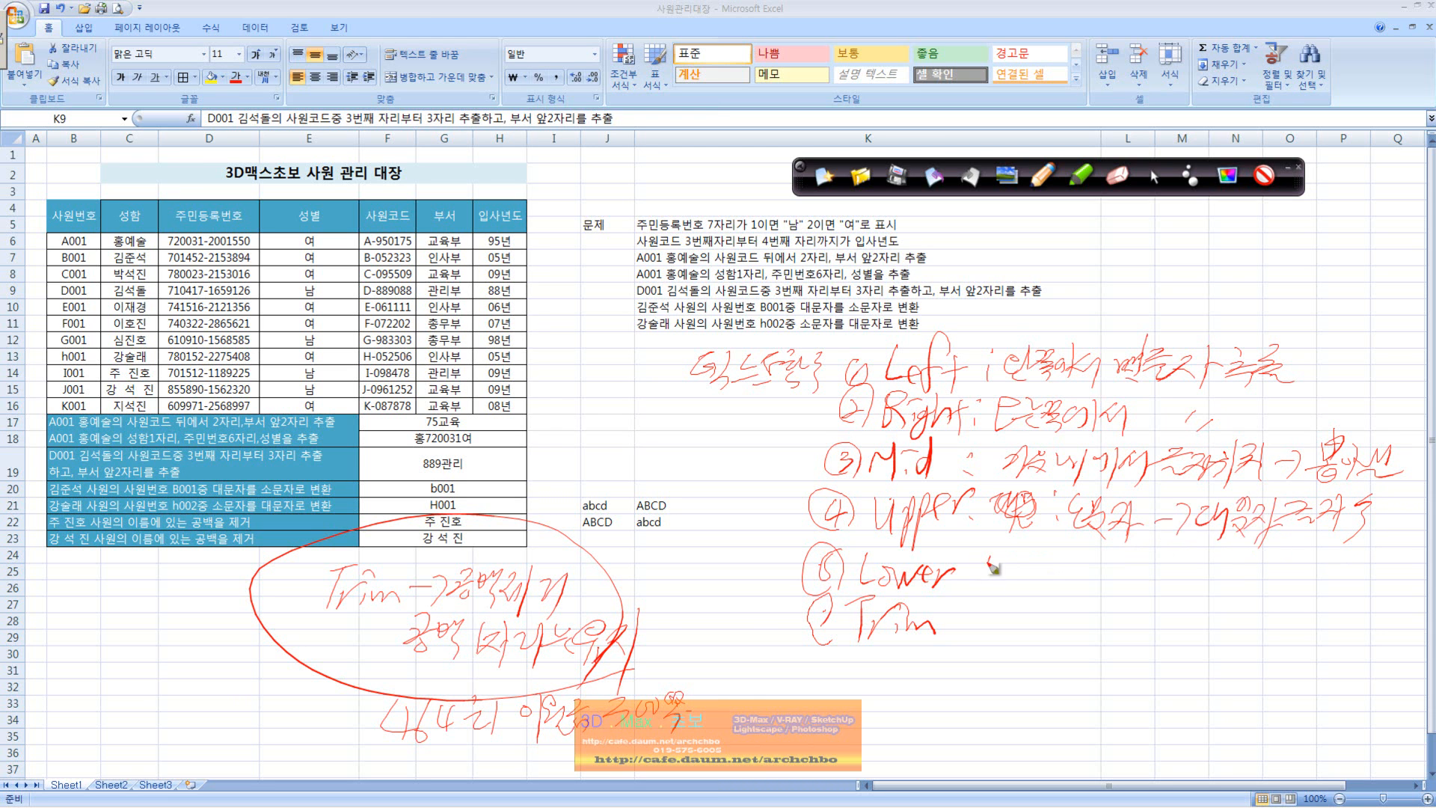
{"action": "mouse_move", "coordinate": [1045, 575]}
{"action": "left_mouse_down"}
{"action": "mouse_move", "coordinate": [1076, 572]}
{"action": "mouse_move", "coordinate": [1076, 594]}
{"action": "mouse_move", "coordinate": [1296, 571]}
{"action": "mouse_move", "coordinate": [998, 630]}
{"action": "mouse_move", "coordinate": [1074, 610]}
{"action": "mouse_move", "coordinate": [1097, 649]}
{"action": "mouse_move", "coordinate": [1155, 623]}
{"action": "mouse_move", "coordinate": [1183, 665]}
{"action": "left_mouse_up"}
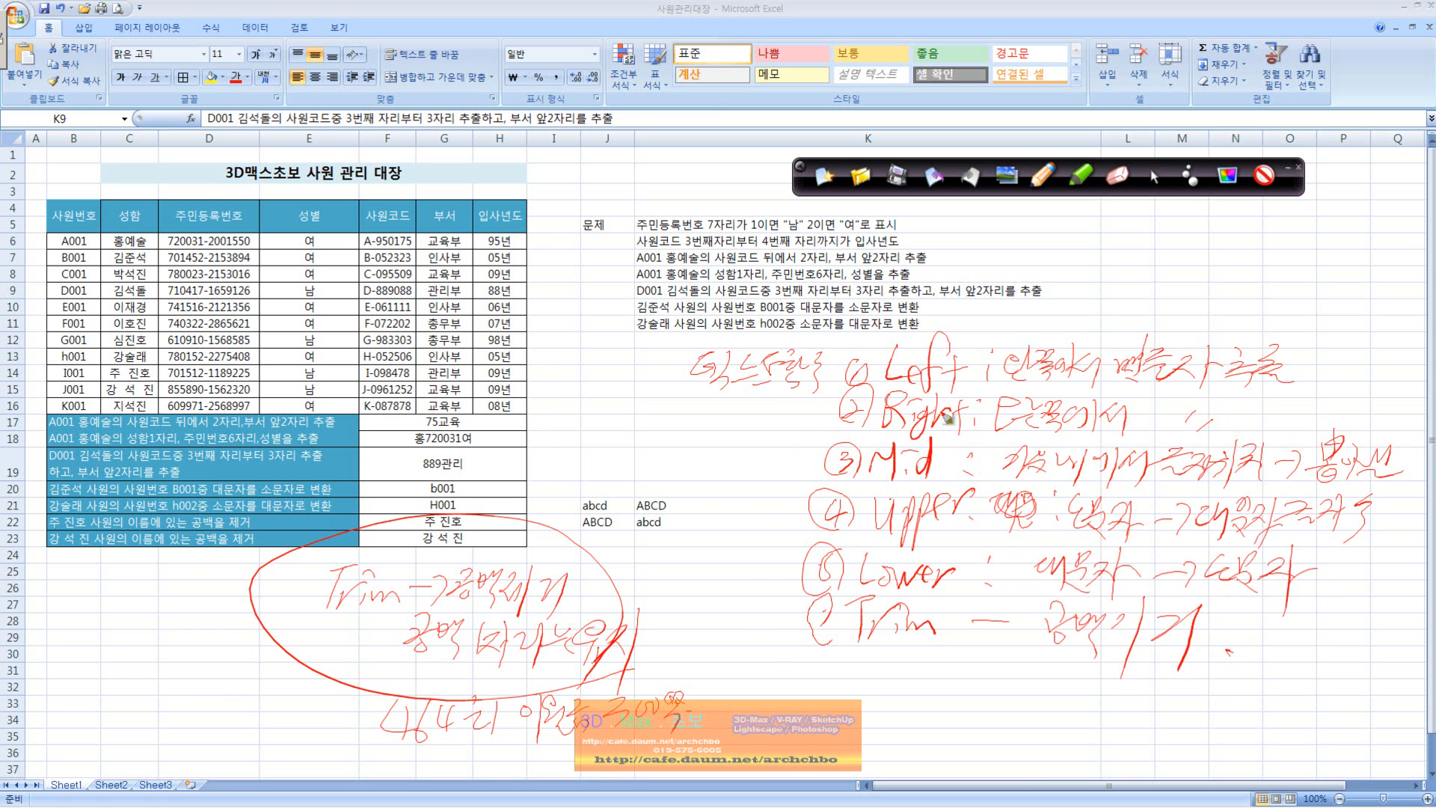
Step: Draw a curved red line down the left side of the handwritten function list and stop annotating
{"action": "left_click_drag", "start_coordinate": [838, 386], "coordinate": [766, 663]}
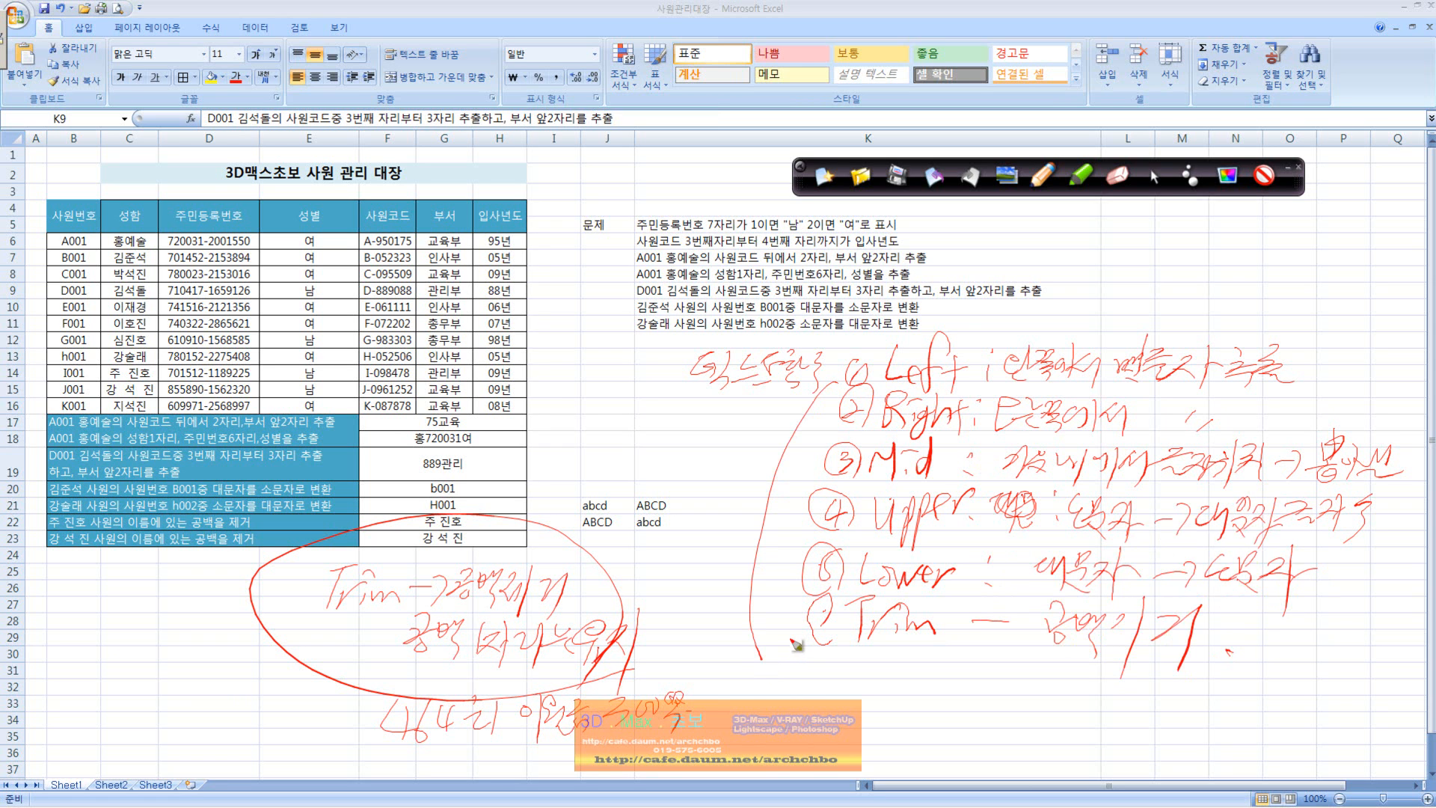
{"action": "left_click", "coordinate": [1153, 176]}
{"action": "left_click", "coordinate": [557, 766]}
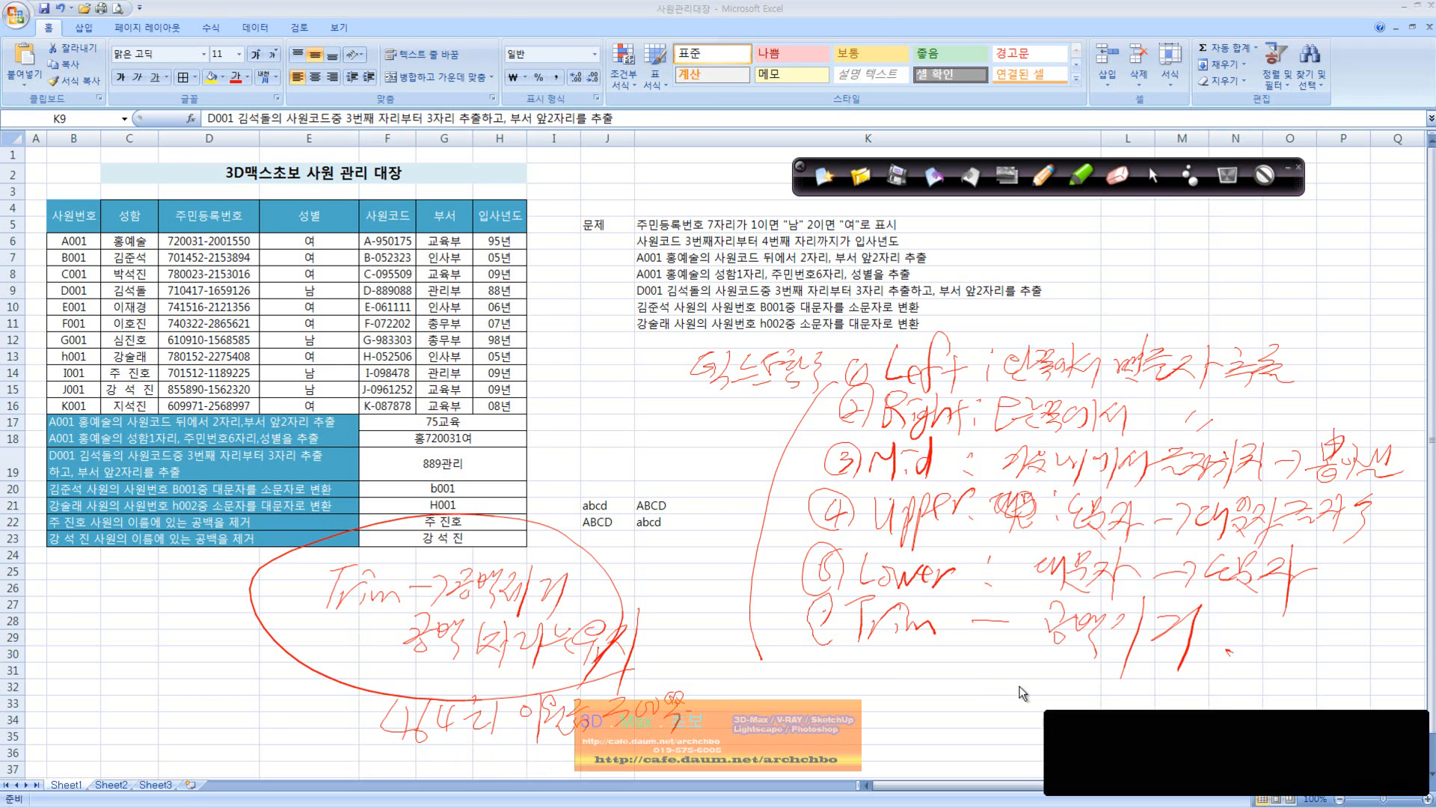